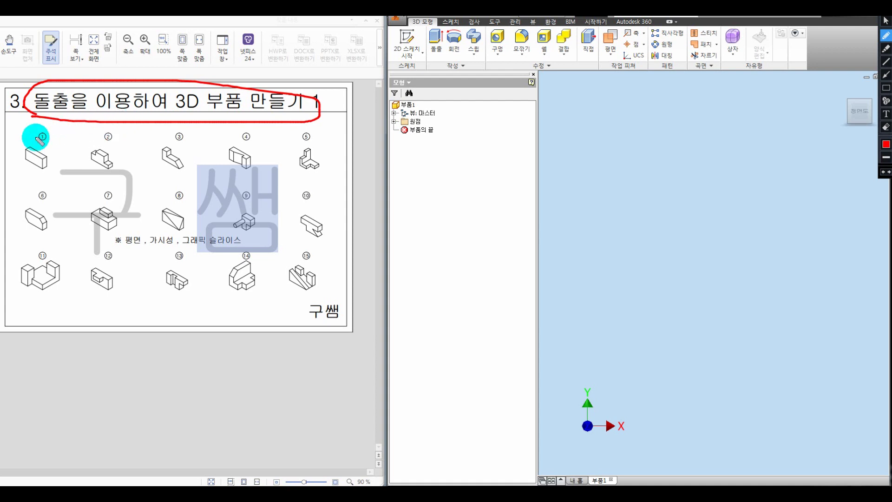
mouse_move(23, 183)
mouse_down()
mouse_move(285, 177)
mouse_move(285, 188)
mouse_move(274, 185)
mouse_up()
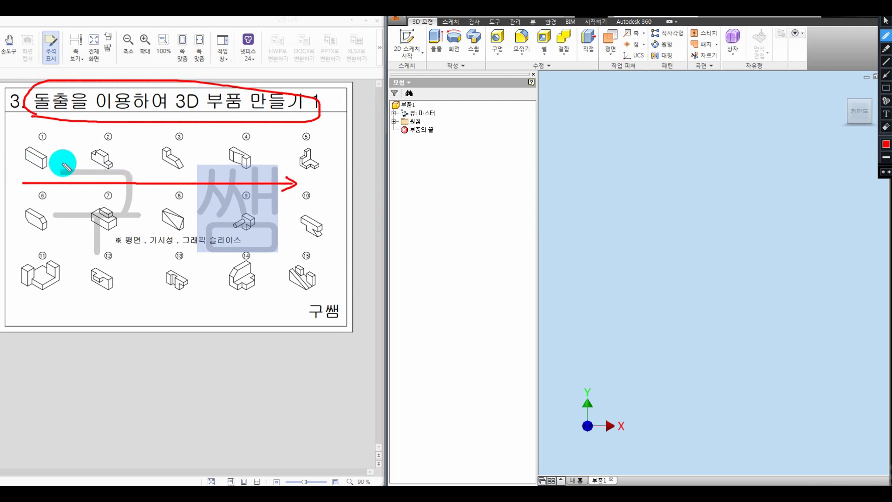
drag(89, 177, 103, 163)
drag(110, 128, 110, 141)
mouse_move(101, 132)
mouse_down()
mouse_move(115, 136)
mouse_move(139, 178)
mouse_move(119, 162)
mouse_up()
click(117, 163)
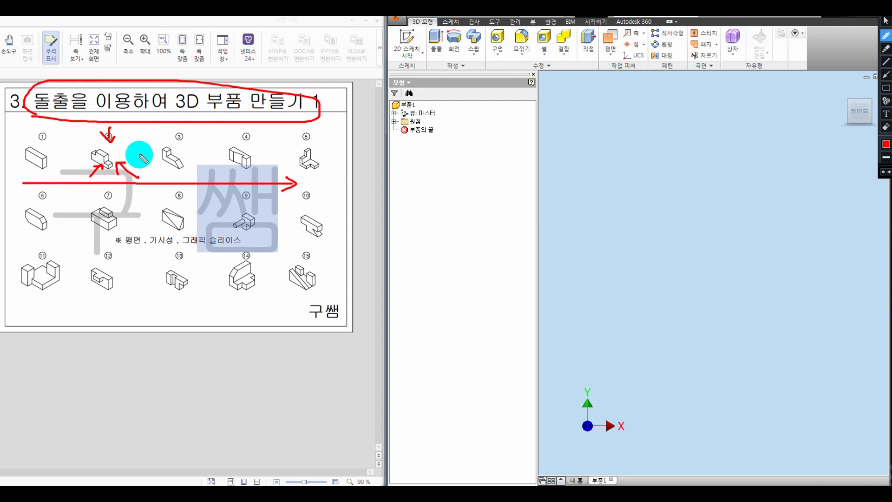
mouse_move(111, 132)
mouse_down()
mouse_move(104, 132)
mouse_move(103, 183)
mouse_move(132, 141)
mouse_move(119, 136)
mouse_up()
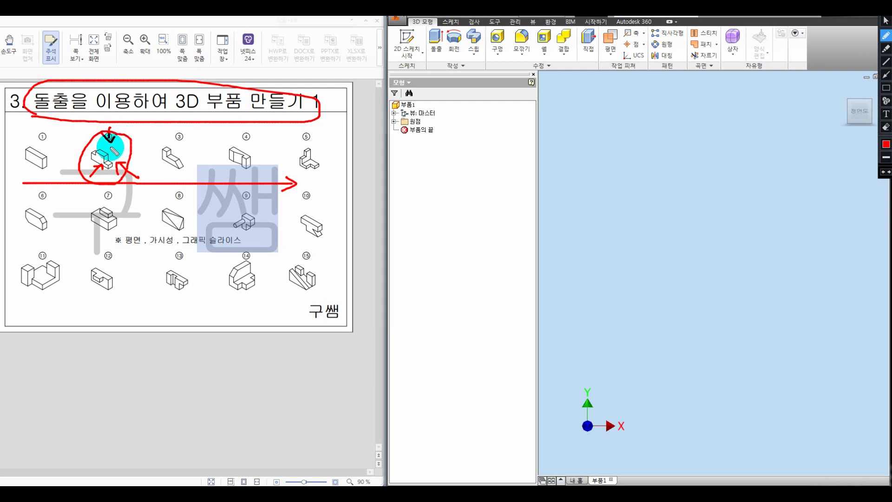
mouse_move(105, 159)
mouse_down()
mouse_move(82, 160)
mouse_move(104, 192)
mouse_move(101, 152)
mouse_up()
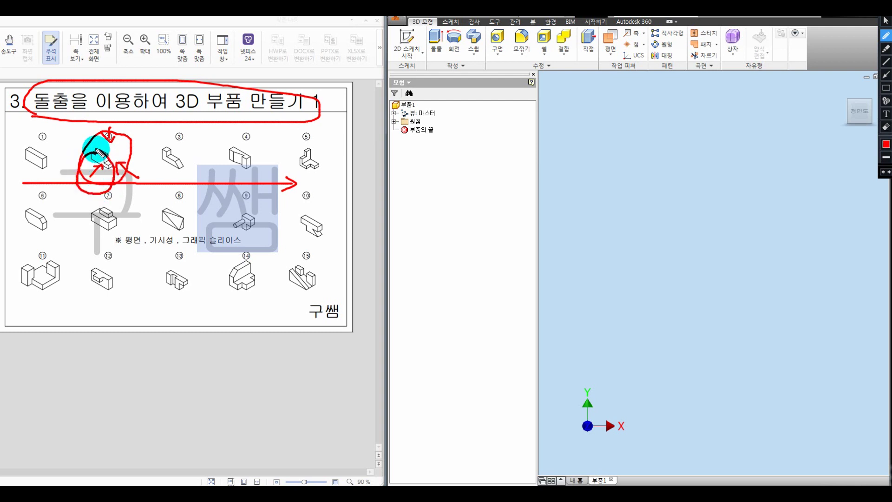
key(Escape)
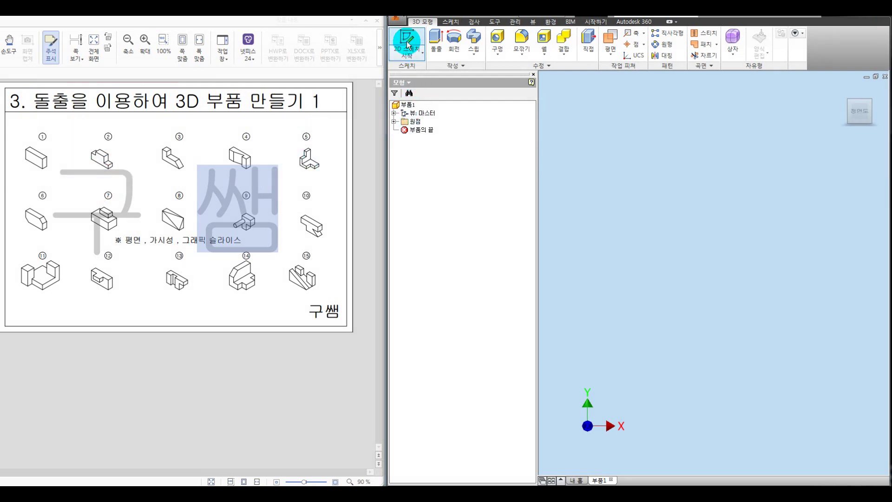
- Sketch three adjoining rectangles on the XY plane with a common base line, the middle one tallest and the +X one lowest
click(408, 39)
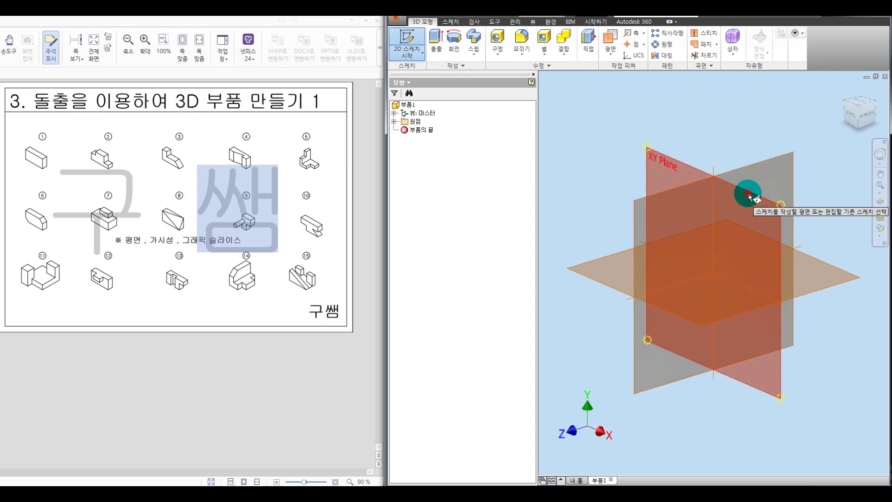
click(721, 193)
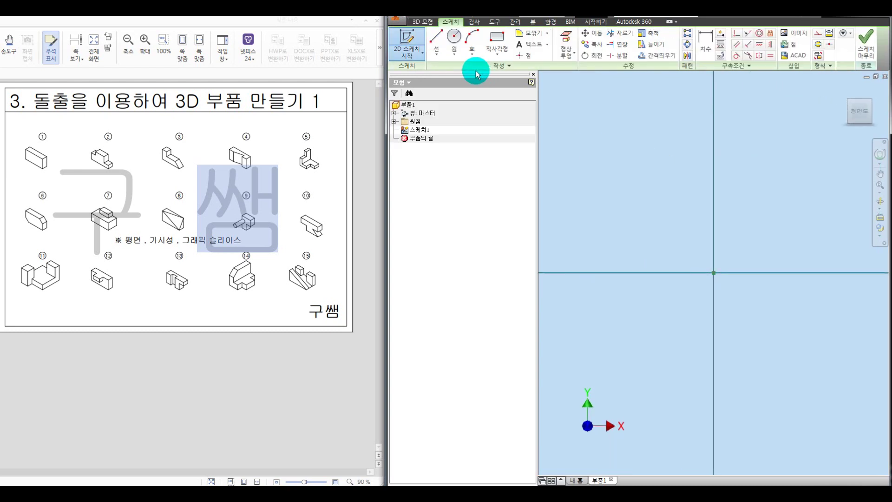
click(496, 39)
click(594, 255)
click(654, 188)
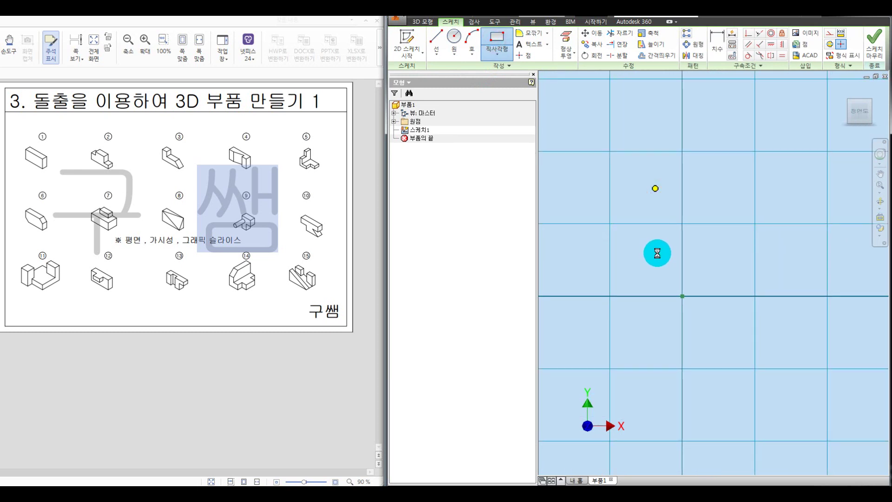
click(654, 255)
click(724, 151)
click(725, 255)
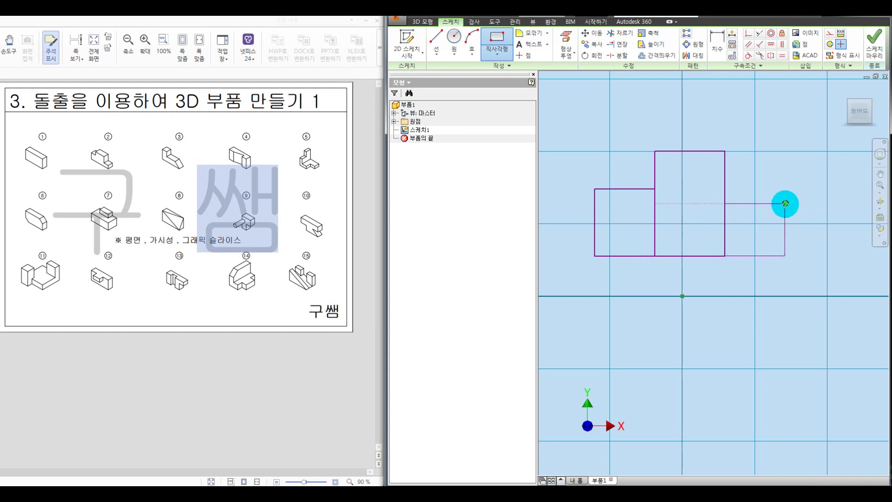
click(785, 204)
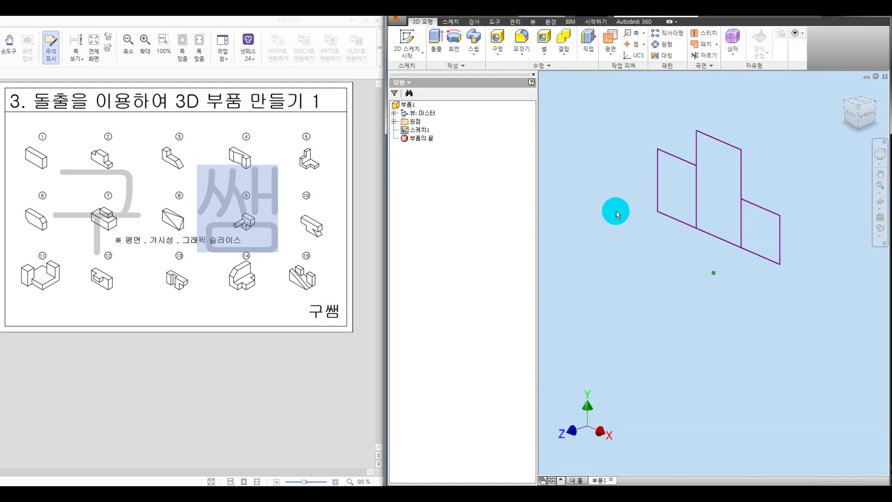
- Extrude all three adjoining rectangles together as one new solid, 13 mm in the default direction
click(439, 39)
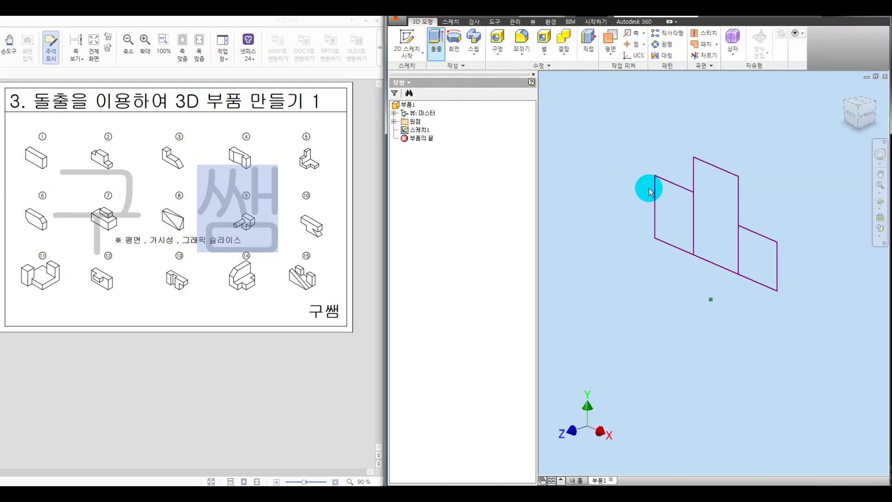
click(663, 195)
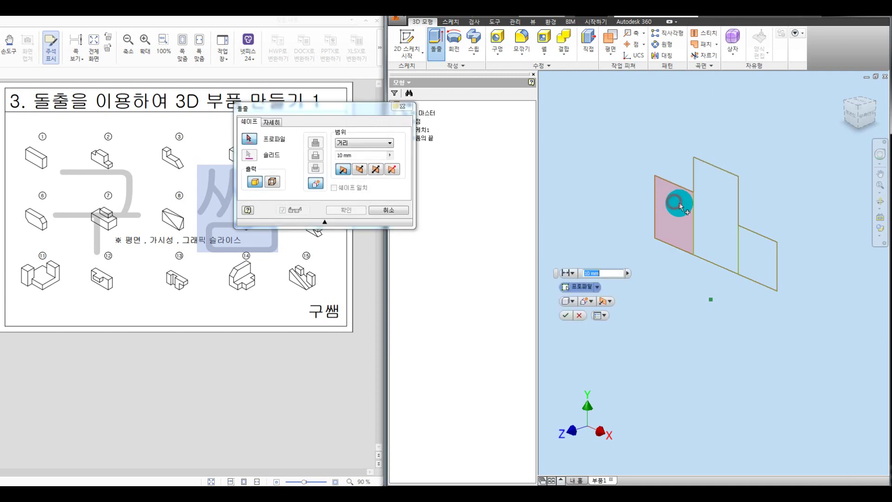
click(707, 212)
click(738, 235)
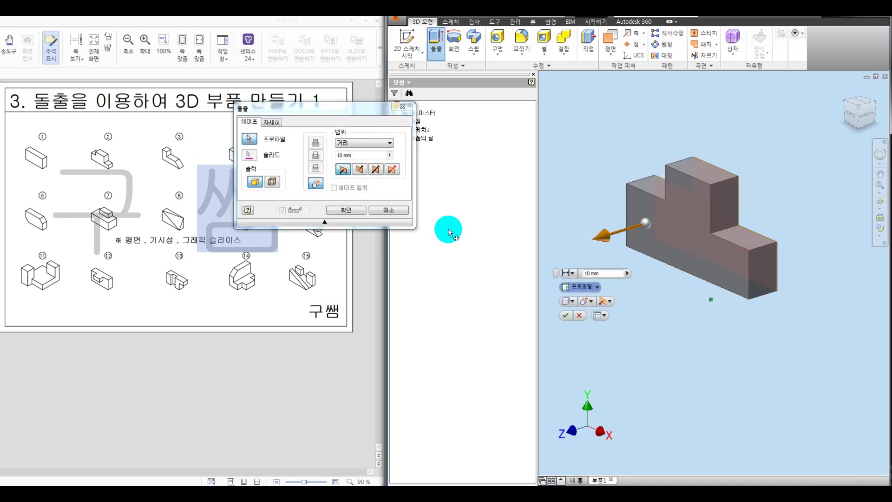
click(359, 169)
click(343, 169)
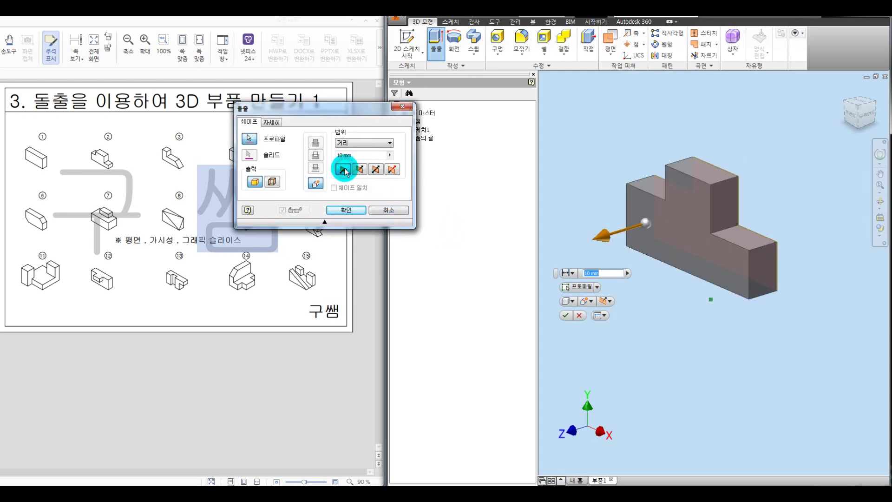
drag(601, 233, 594, 233)
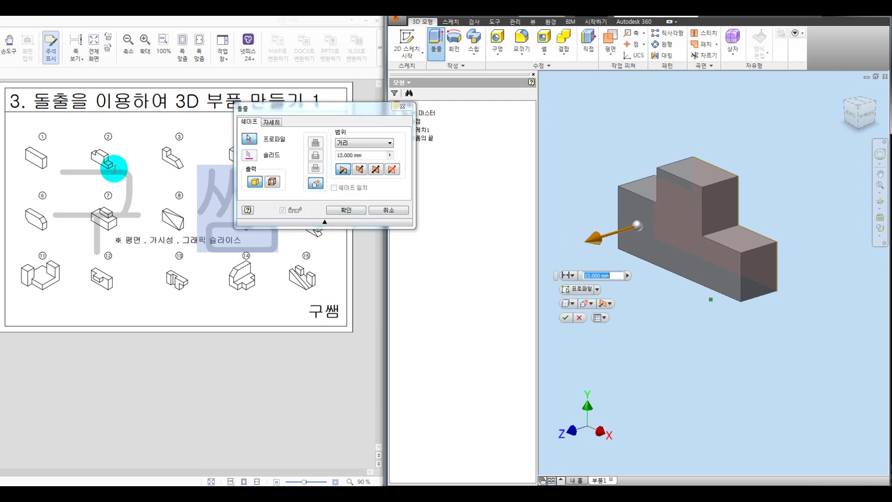
click(348, 211)
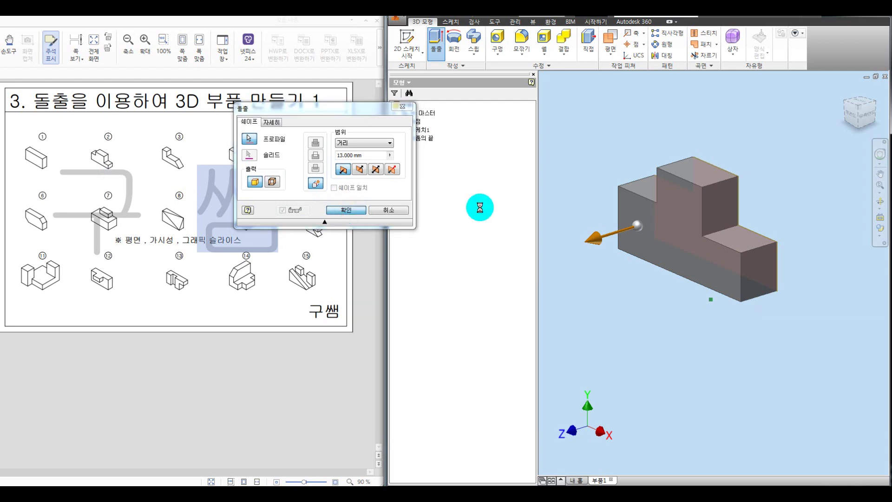
mouse_move(686, 155)
mouse_down()
mouse_move(794, 294)
mouse_move(688, 161)
mouse_up()
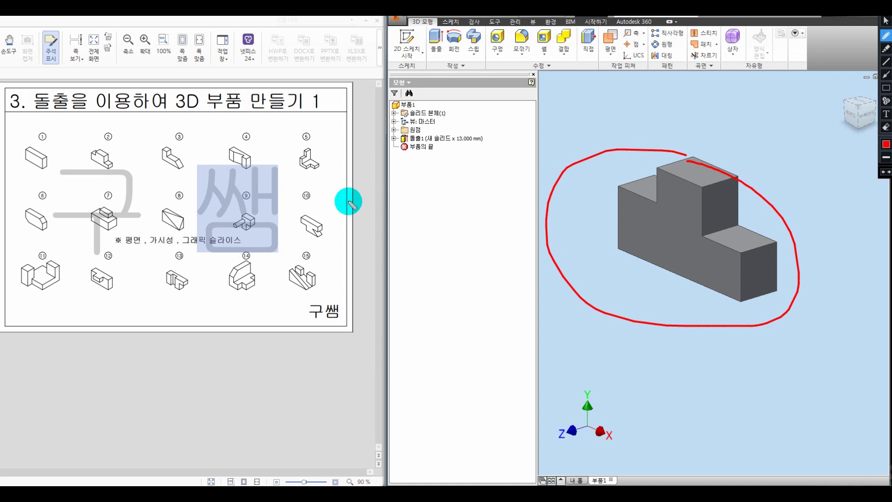
key(Escape)
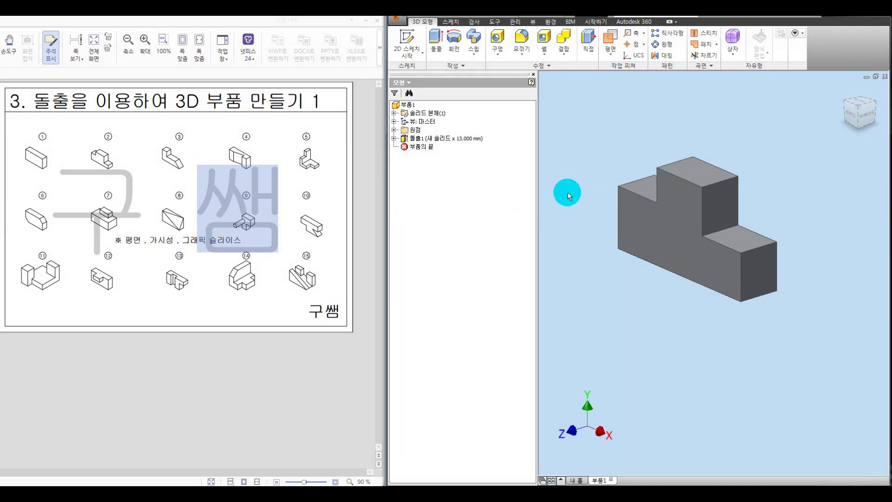
- Delete the 13 mm extrusion together with the sketch it uses
click(414, 139)
key(Delete)
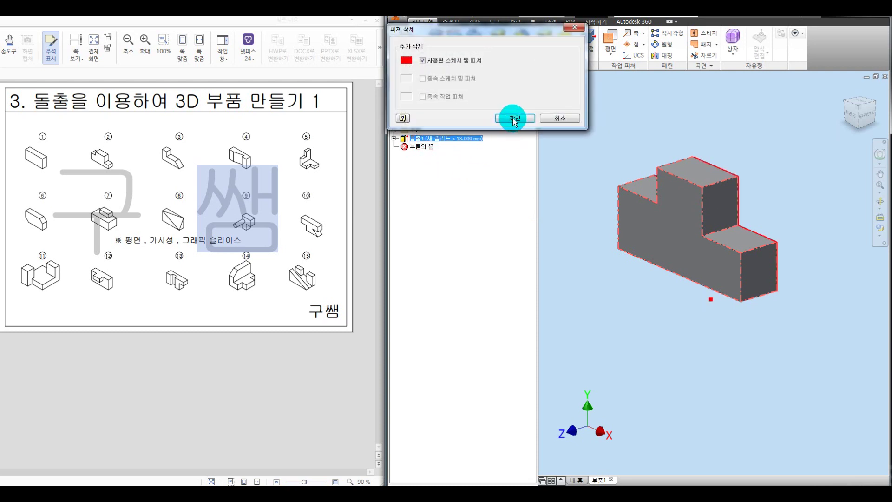
click(512, 117)
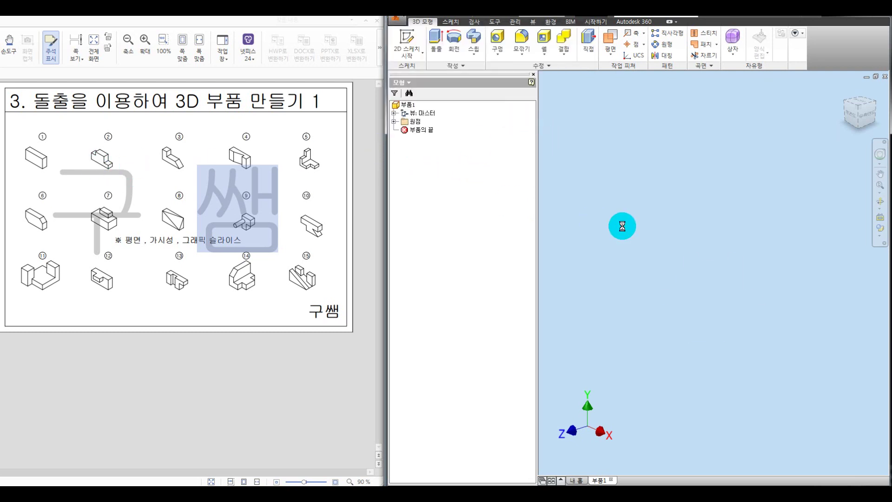
- Sketch three adjoining rectangles of equal depth in a row along X on the XZ plane and finish the sketch
key(s)
click(611, 258)
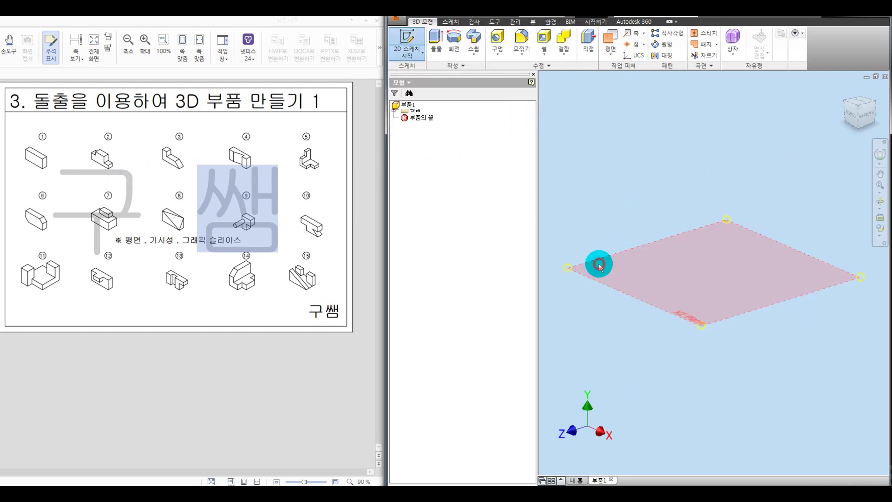
click(867, 87)
click(870, 90)
click(497, 36)
click(592, 226)
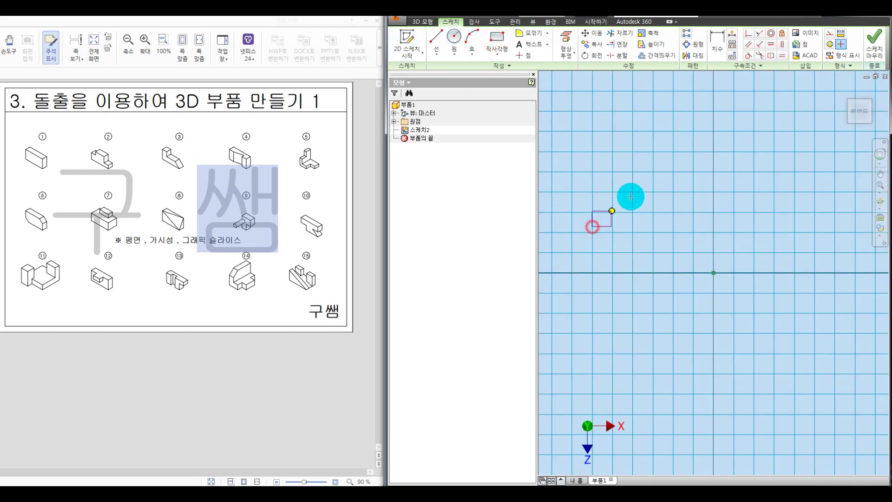
click(656, 165)
click(725, 226)
click(725, 165)
click(790, 226)
key(F6)
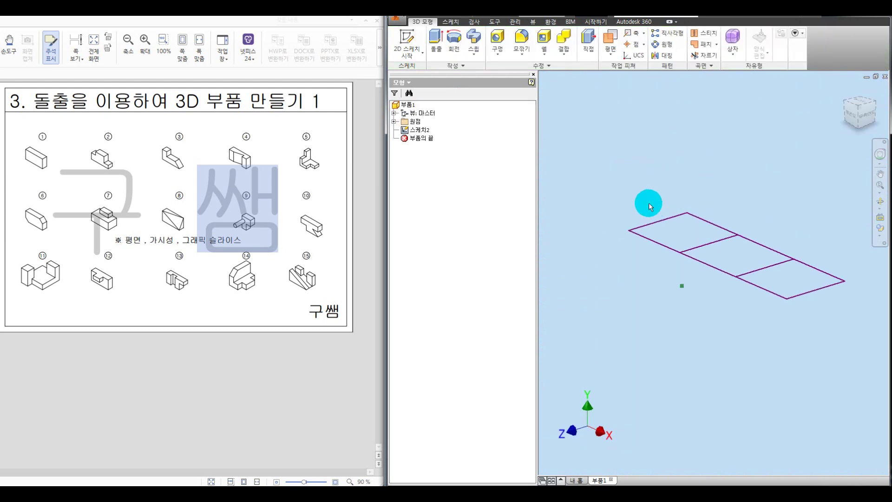
key(ctrl+alt+d)
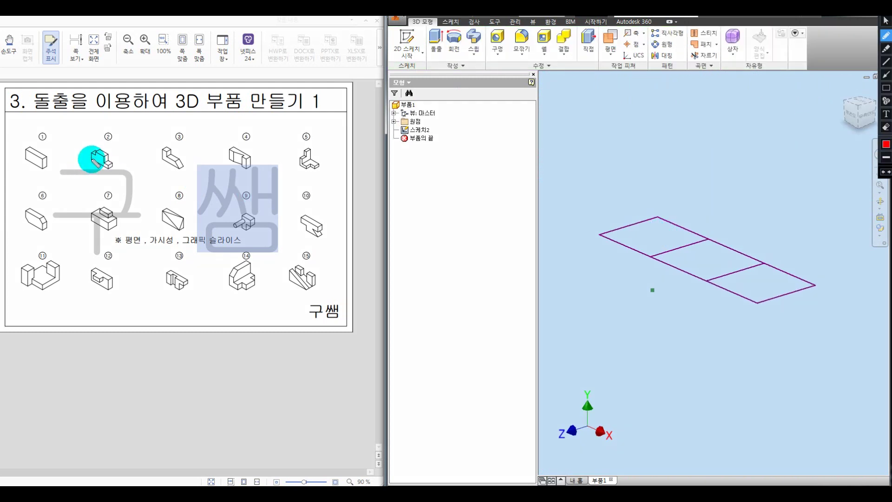
mouse_move(92, 153)
mouse_down()
mouse_move(99, 151)
mouse_move(108, 167)
mouse_up()
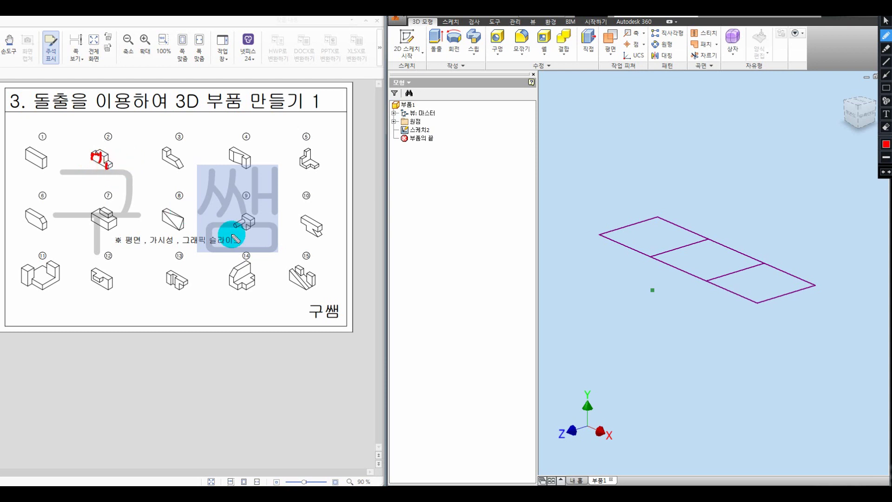
key(ctrl+alt+d)
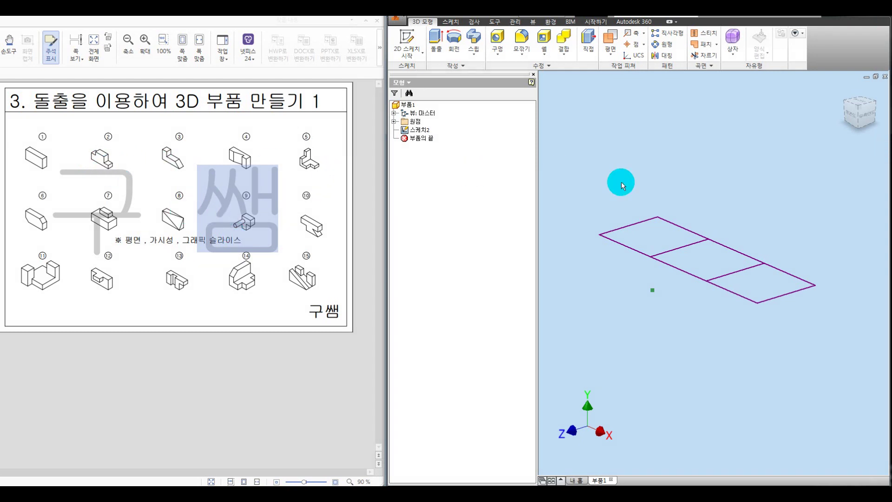
- Extrude only the rectangle at the negative X end of the row 43 mm upward as a new solid
scroll(633, 201, down, 2)
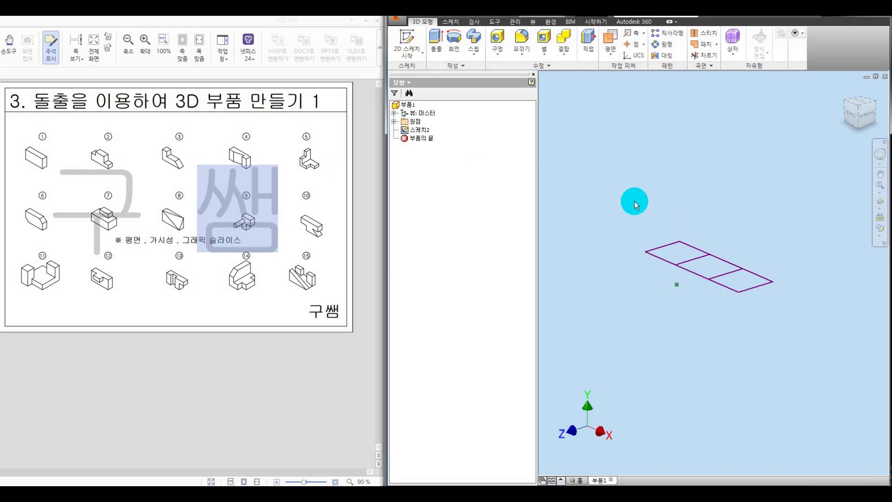
click(437, 42)
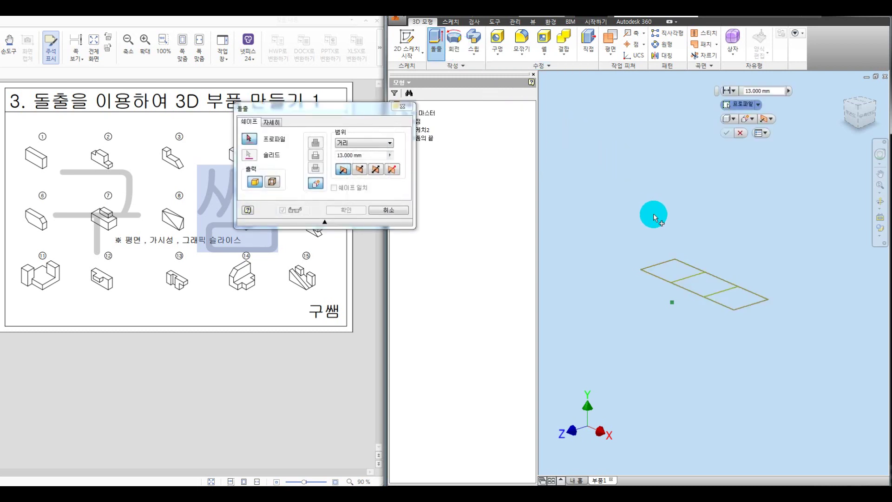
click(672, 259)
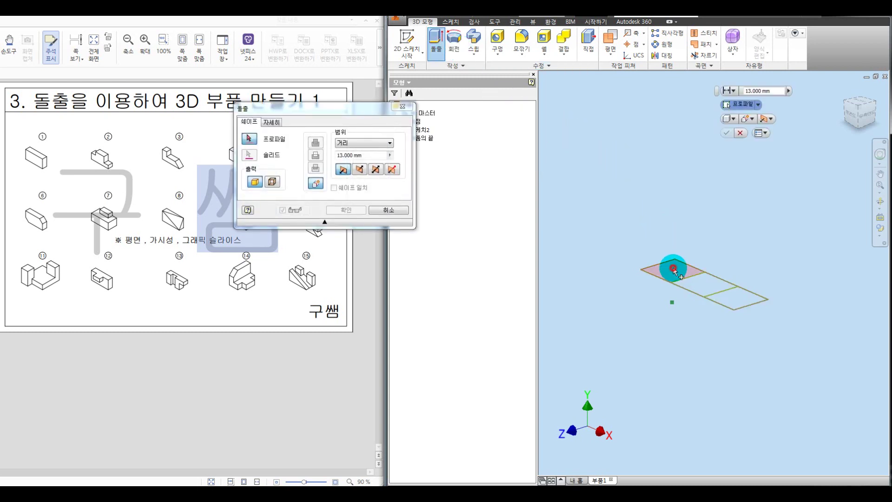
drag(669, 216, 675, 195)
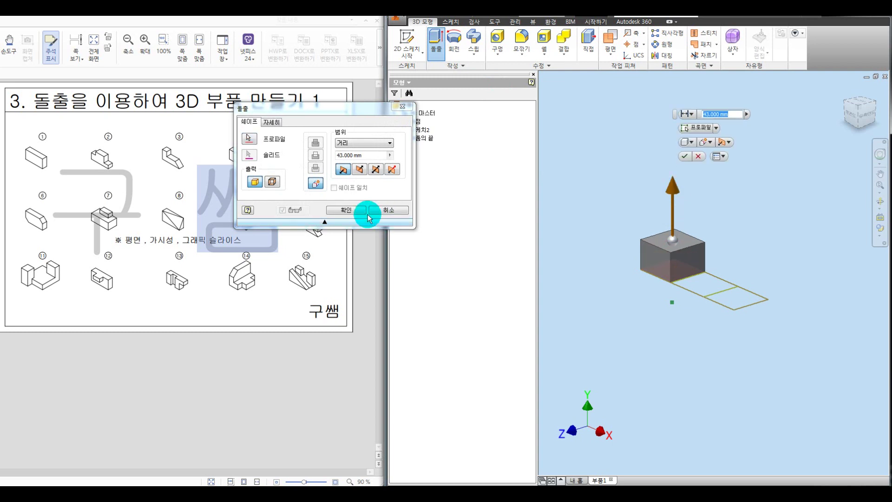
click(348, 210)
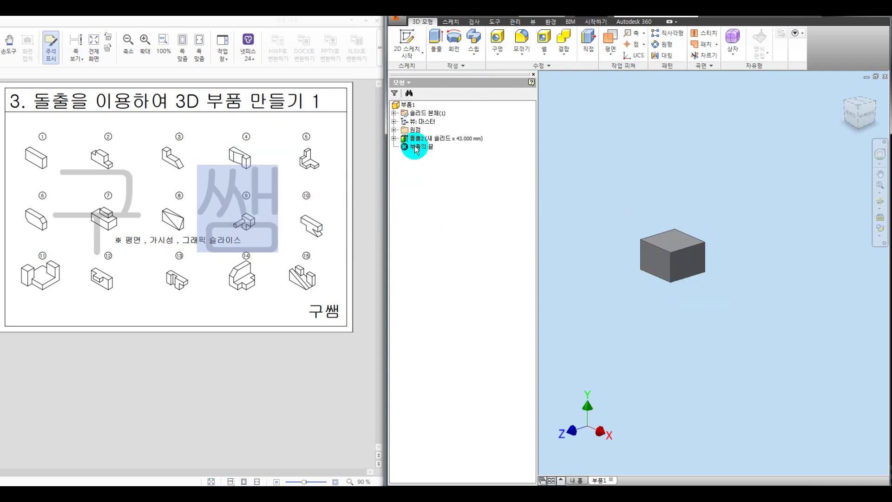
key(ctrl+alt+d)
mouse_move(449, 136)
mouse_down()
mouse_move(466, 153)
mouse_move(466, 139)
mouse_move(448, 130)
mouse_up()
mouse_move(699, 275)
mouse_down()
mouse_move(495, 155)
mouse_move(502, 165)
mouse_move(518, 148)
mouse_up()
key(Escape)
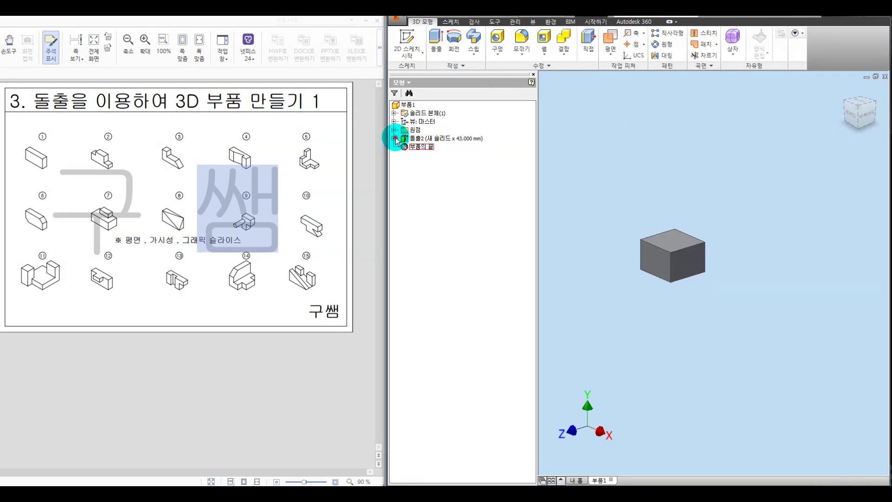
- Expand the 43 mm extrusion in the model tree and highlight the sketch it uses to examine its remaining profiles
click(393, 138)
click(428, 146)
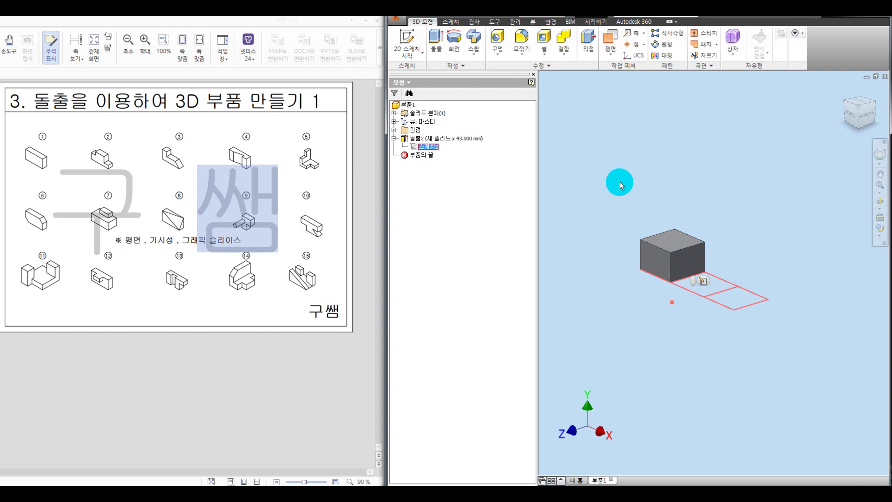
click(598, 185)
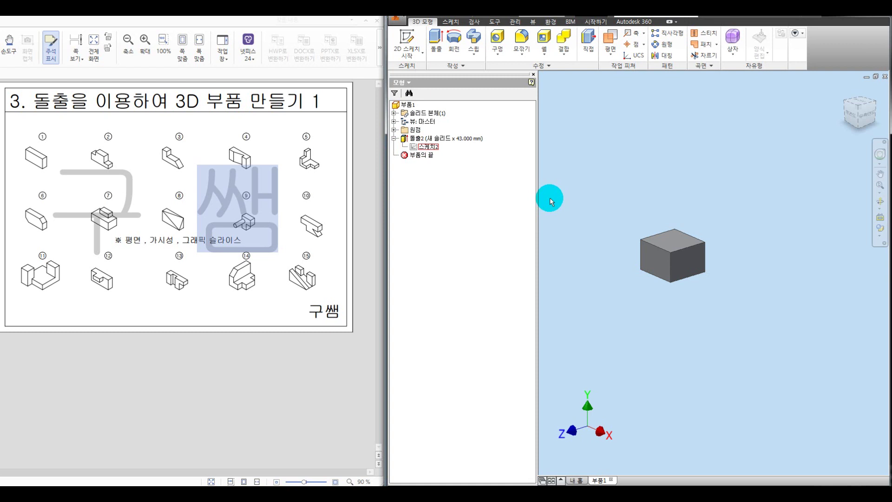
- Undo the 43 mm extrusion of the end rectangle
click(644, 205)
key(ctrl+z)
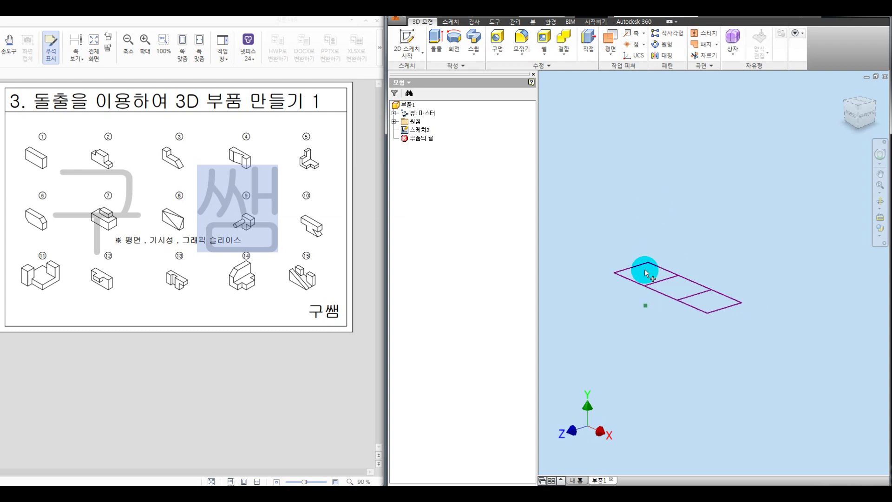
- Extrude just the rectangle at the negative X end of the row 43 mm upward as a new solid
key(e)
click(644, 272)
mouse_move(658, 290)
mouse_down()
mouse_move(658, 273)
mouse_move(607, 253)
mouse_move(637, 243)
mouse_move(686, 277)
mouse_move(662, 188)
mouse_up()
click(665, 268)
mouse_move(683, 265)
mouse_down()
mouse_move(701, 289)
mouse_move(697, 279)
mouse_up()
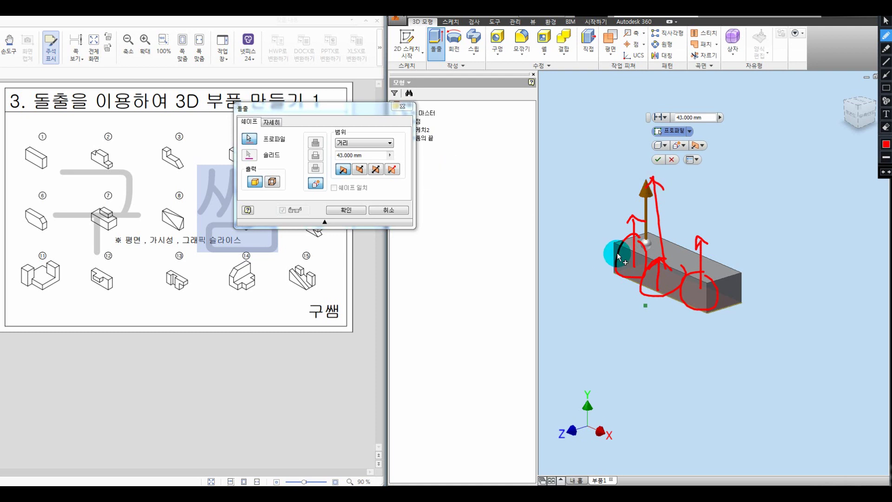
key(Escape)
click(407, 107)
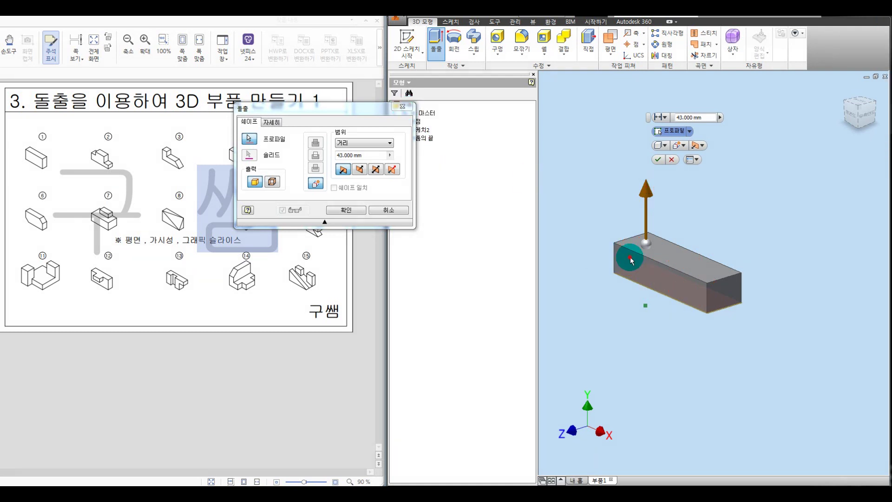
click(642, 277)
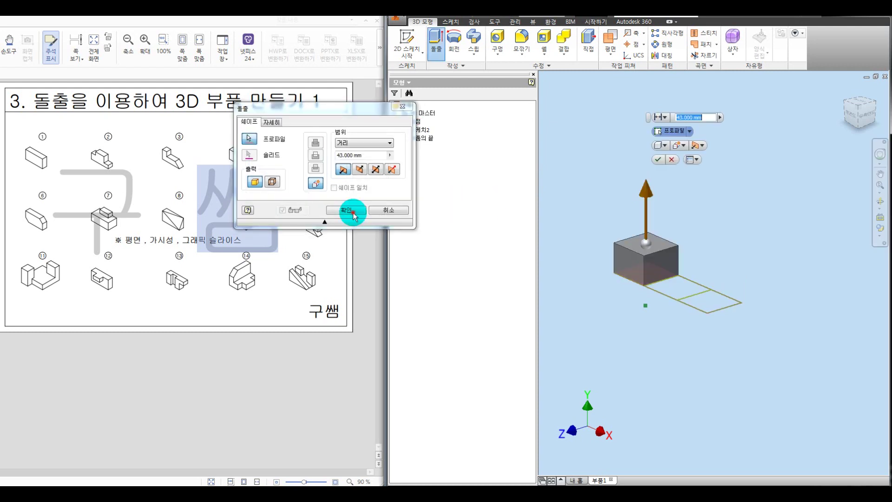
key(Return)
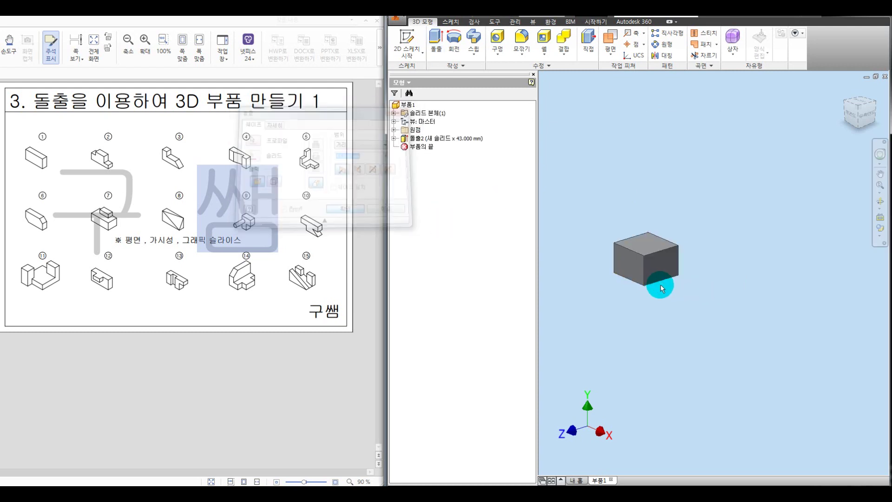
middle_drag(642, 266, 617, 270)
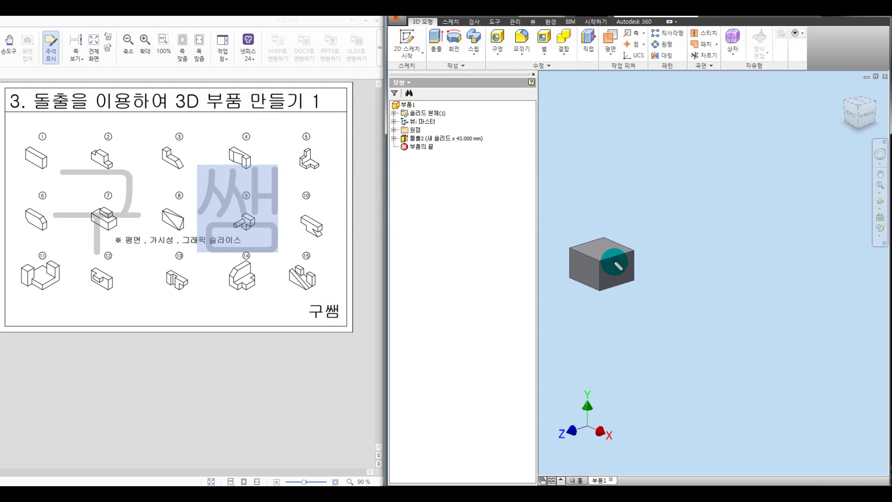
click(616, 226)
key(ctrl+alt+d)
mouse_move(602, 282)
mouse_down()
mouse_move(613, 227)
mouse_move(610, 278)
mouse_move(681, 286)
mouse_up()
drag(676, 269, 668, 293)
mouse_move(573, 255)
mouse_down()
mouse_move(600, 271)
mouse_move(596, 226)
mouse_up()
drag(560, 254, 600, 287)
drag(596, 226, 633, 302)
mouse_move(632, 269)
mouse_down()
mouse_move(659, 255)
mouse_move(656, 265)
mouse_up()
mouse_move(601, 293)
mouse_down()
mouse_move(632, 303)
mouse_move(607, 294)
mouse_move(617, 214)
mouse_up()
key(Escape)
key(Escape)
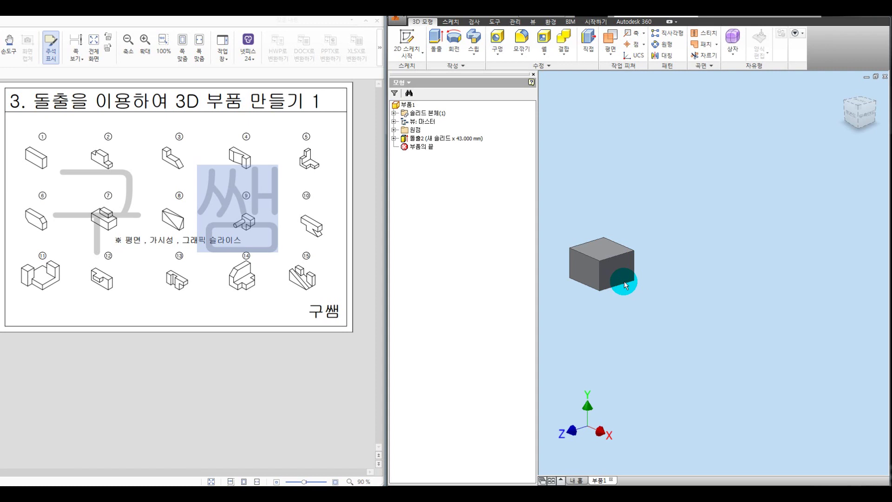
- Orbit the block and look at it from several standard directions using the ViewCube
shift+middle_drag(620, 285, 677, 268)
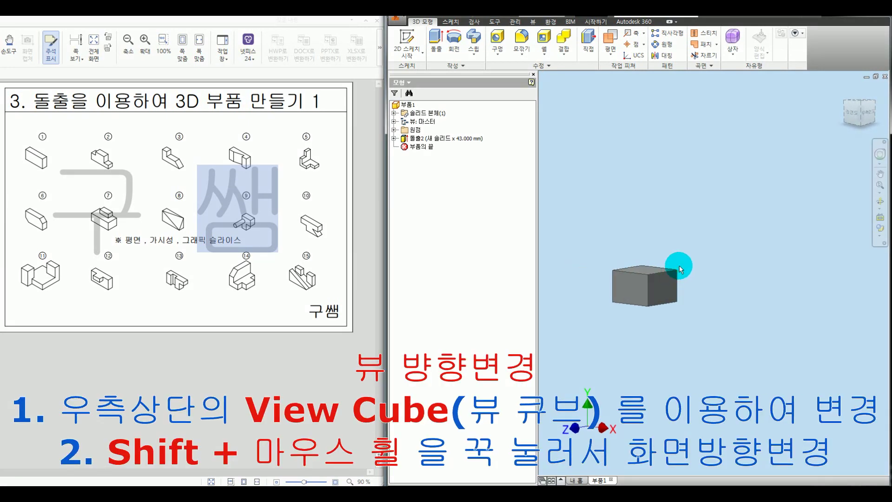
mouse_move(877, 102)
mouse_down()
mouse_move(872, 124)
mouse_move(862, 121)
mouse_move(870, 114)
mouse_move(792, 111)
mouse_move(870, 111)
mouse_up()
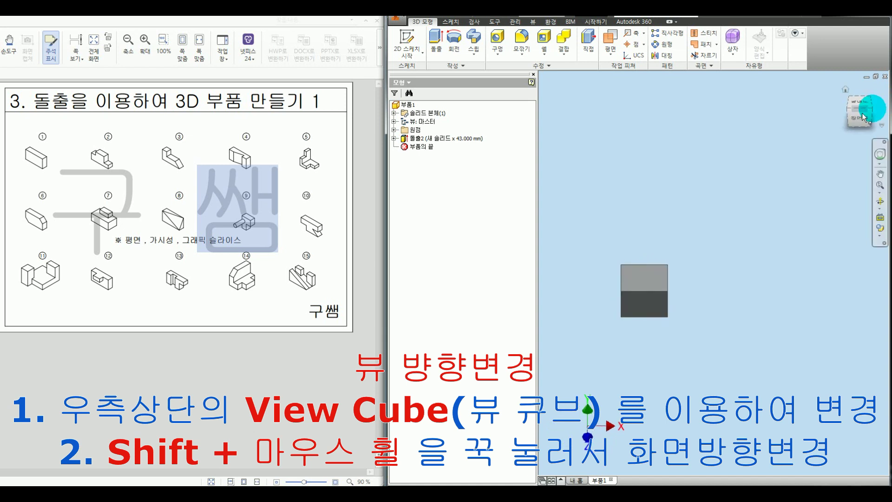
shift+middle_drag(743, 200, 689, 196)
click(849, 111)
click(869, 105)
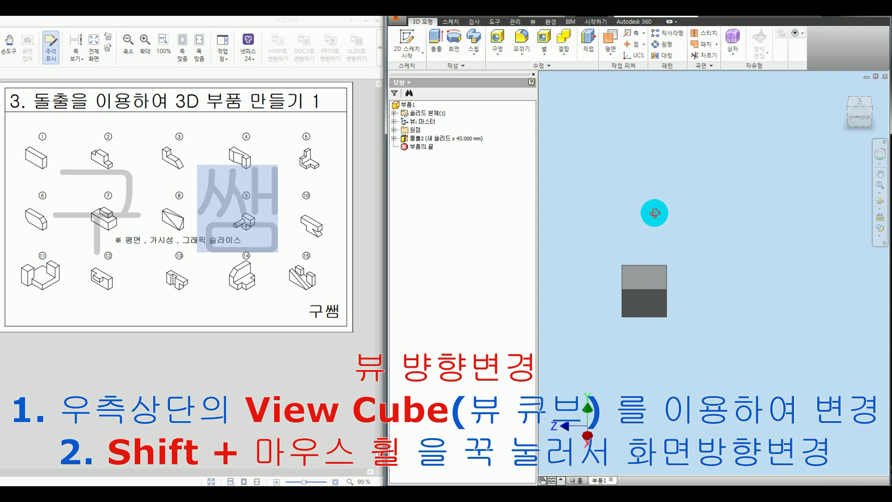
shift+middle_drag(658, 214, 703, 192)
mouse_move(846, 107)
mouse_down()
mouse_move(873, 112)
mouse_move(845, 113)
mouse_up()
mouse_move(712, 258)
middle_down()
mouse_move(667, 213)
mouse_move(617, 198)
mouse_move(649, 211)
mouse_move(656, 243)
mouse_move(629, 255)
mouse_move(639, 248)
middle_up()
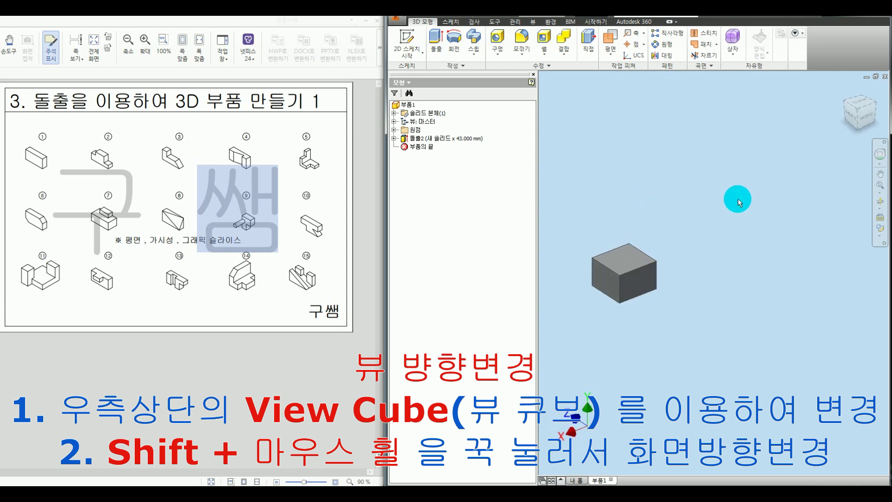
key(ctrl+alt+d)
drag(848, 88, 850, 86)
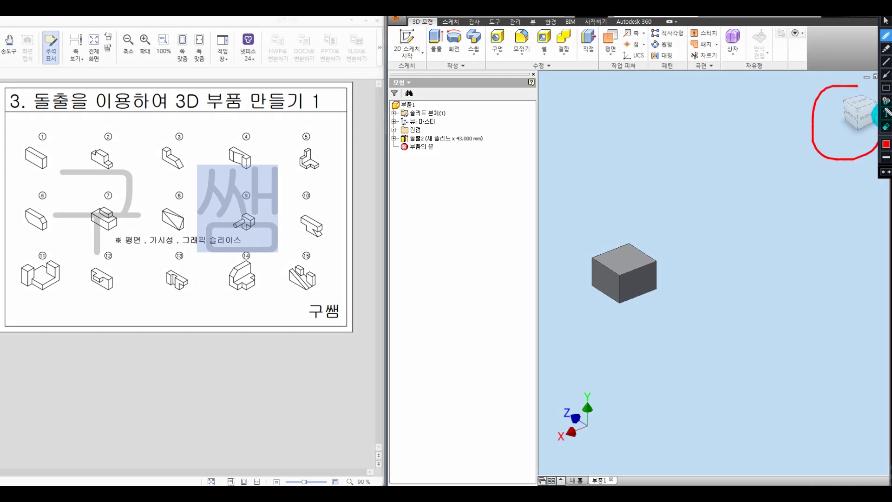
key(ctrl+alt+d)
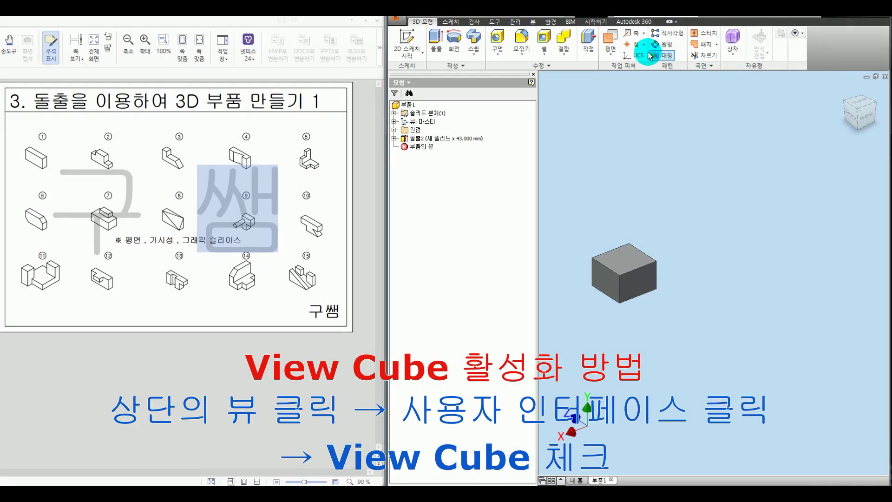
- Hide the ViewCube through the user interface settings and show it again
click(533, 23)
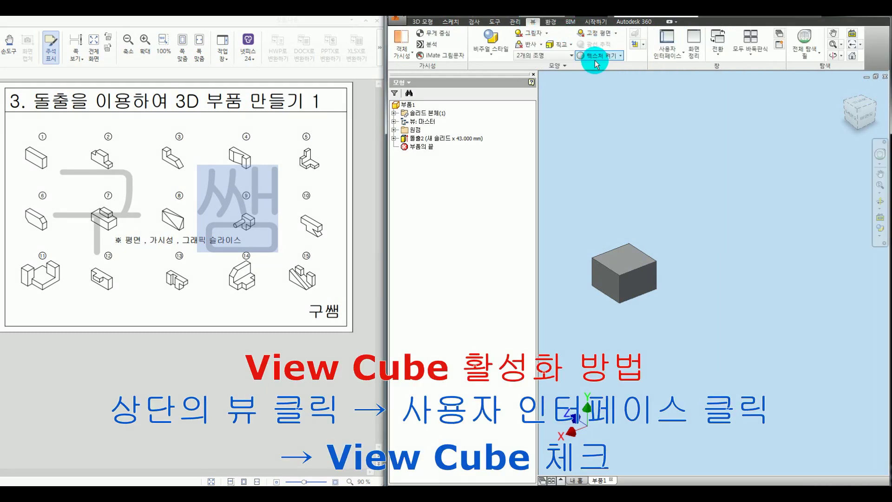
click(670, 58)
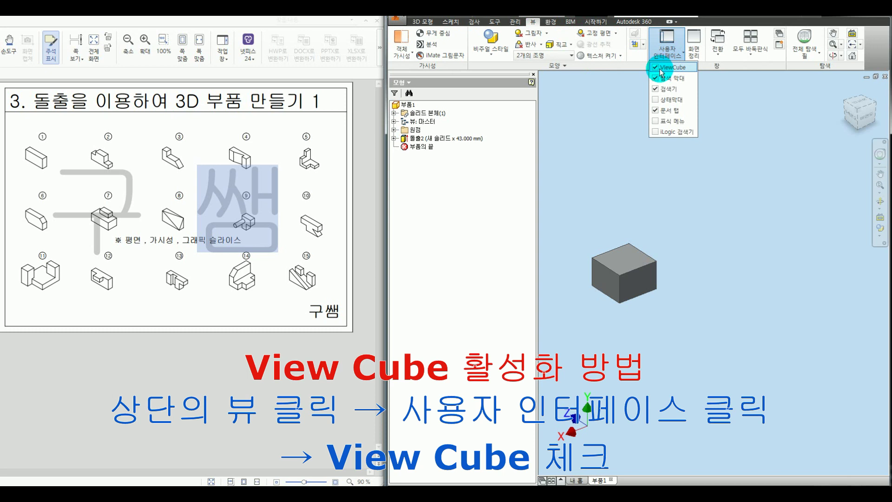
click(656, 70)
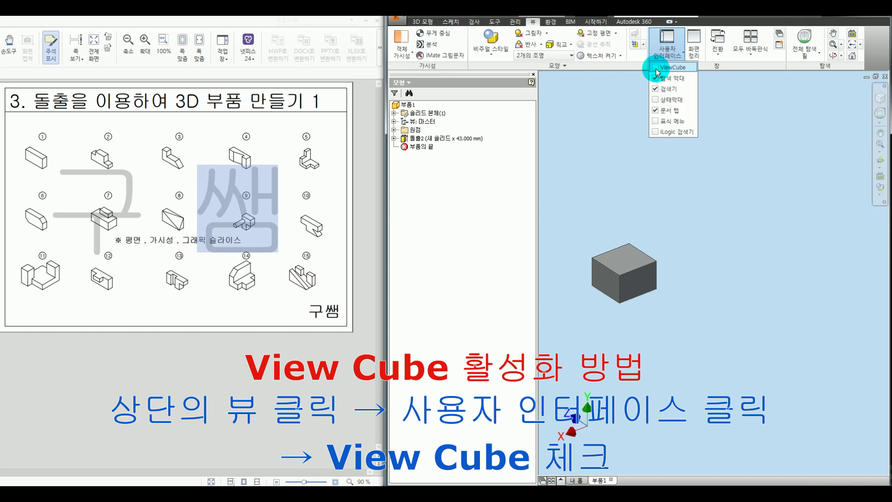
click(656, 70)
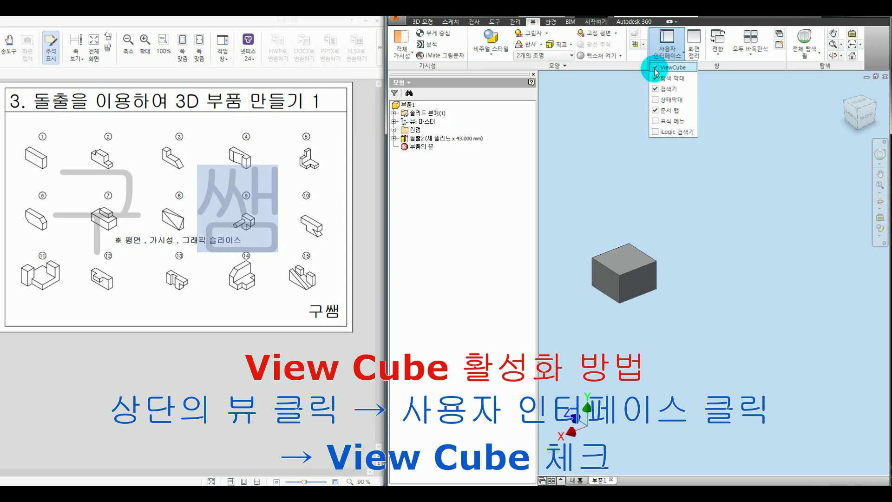
key(ctrl+alt+d)
drag(676, 59, 687, 58)
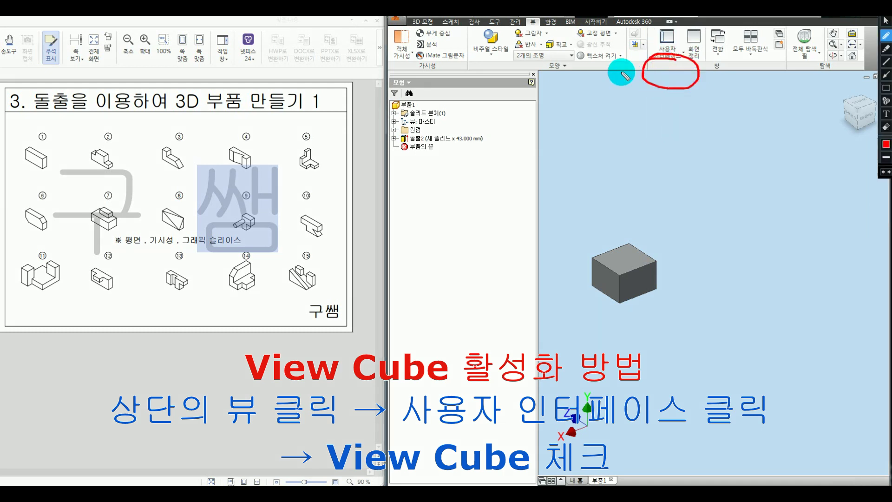
key(ctrl+shift+1)
- Start a new 2D sketch on the underside face of the 43 mm block
click(432, 22)
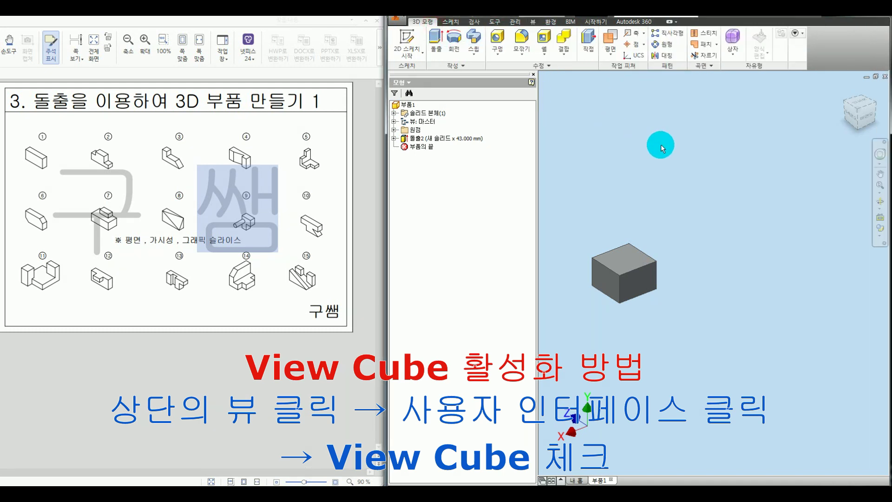
scroll(659, 141, down, 1)
middle_drag(707, 165, 728, 174)
click(856, 122)
click(857, 89)
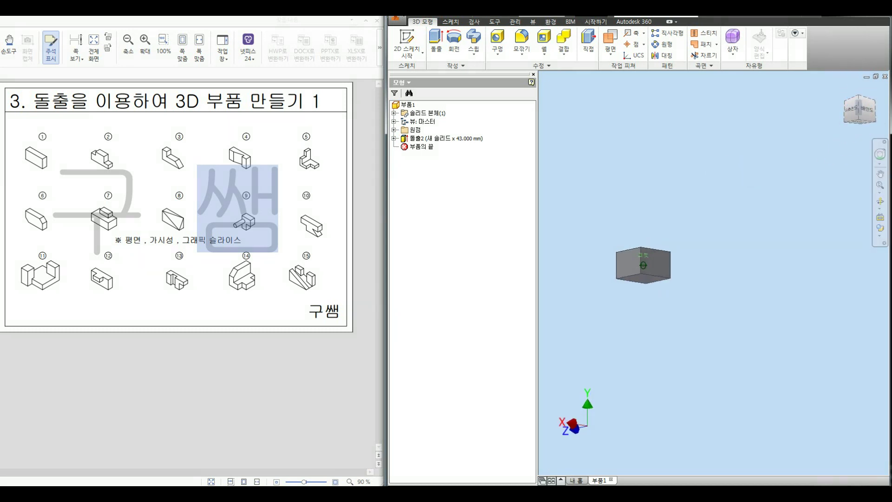
click(407, 42)
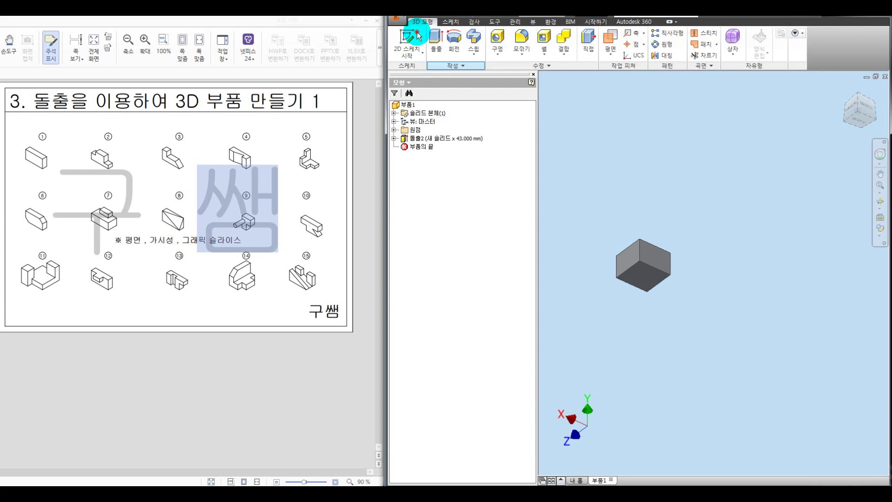
click(642, 269)
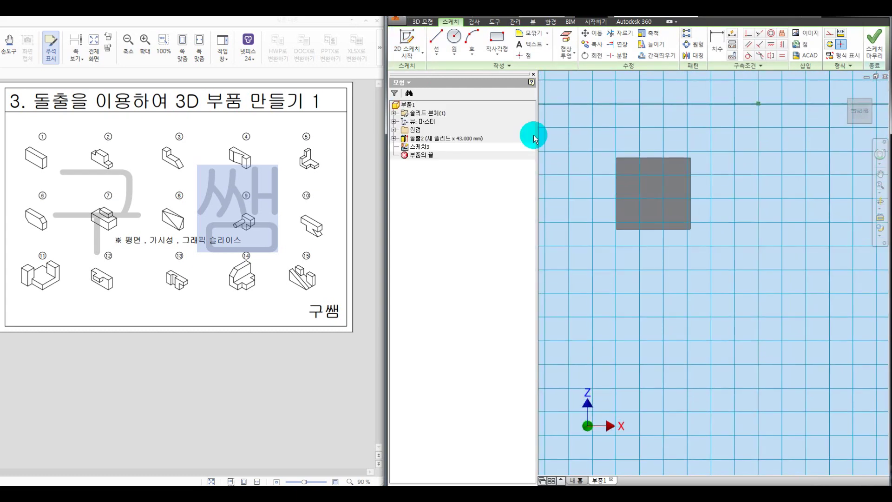
scroll(574, 150, down, 3)
key(ctrl+alt+d)
mouse_move(670, 93)
mouse_down()
mouse_move(757, 178)
mouse_move(637, 90)
mouse_up()
drag(568, 106, 568, 135)
drag(568, 113, 562, 140)
mouse_move(562, 142)
mouse_down()
mouse_move(651, 132)
mouse_move(647, 149)
mouse_move(659, 140)
mouse_move(686, 156)
mouse_up()
drag(549, 160, 766, 158)
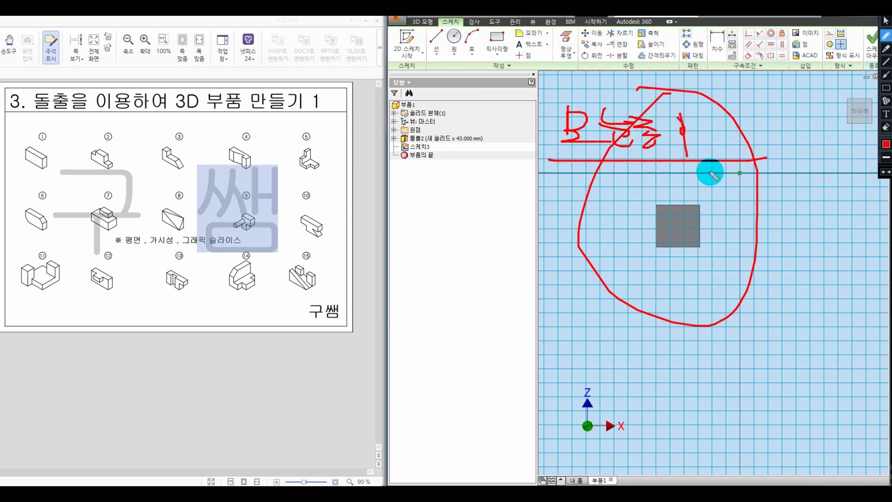
mouse_move(264, 218)
mouse_down()
mouse_move(229, 288)
mouse_move(327, 304)
mouse_up()
drag(384, 228, 267, 217)
mouse_move(313, 103)
mouse_down()
mouse_move(167, 258)
mouse_move(665, 217)
mouse_move(572, 127)
mouse_move(322, 83)
mouse_up()
drag(425, 116, 424, 175)
mouse_move(410, 159)
mouse_down()
mouse_move(426, 175)
mouse_move(434, 161)
mouse_up()
drag(398, 230, 444, 238)
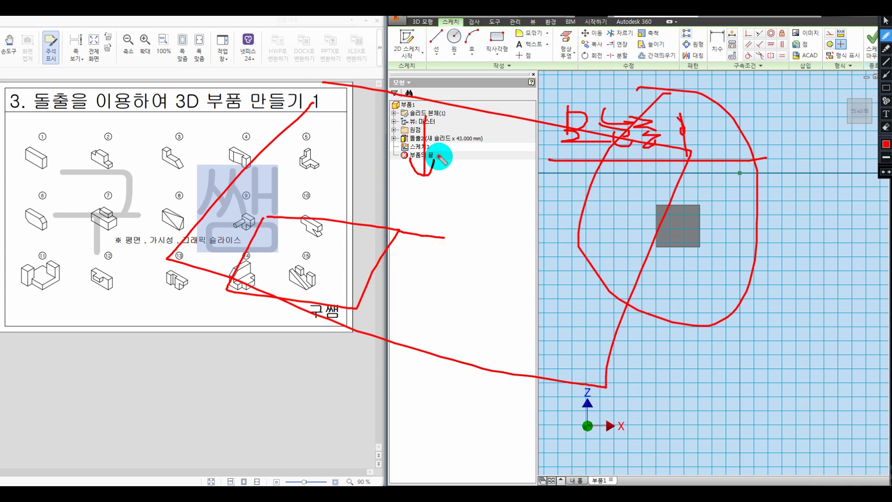
drag(486, 150, 428, 142)
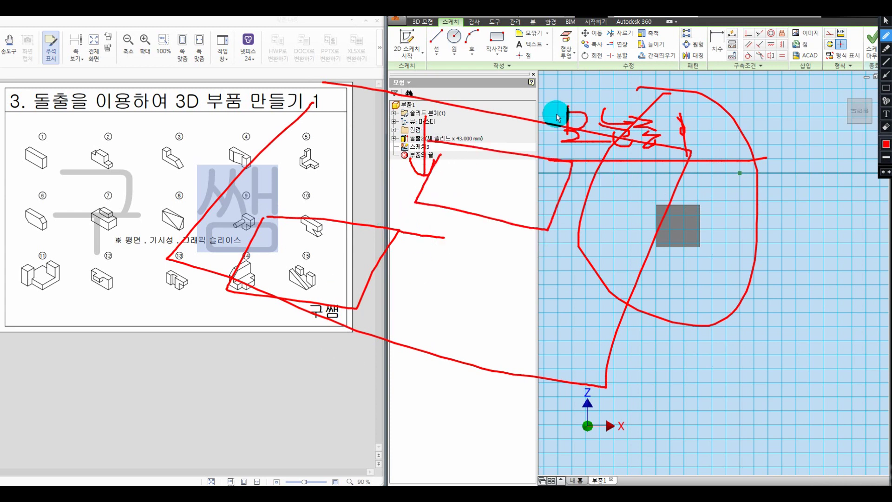
key(Escape)
- Sketch a rectangle from the corner of the block's negative Z edge, extending away from the block and slightly narrower than it
click(499, 42)
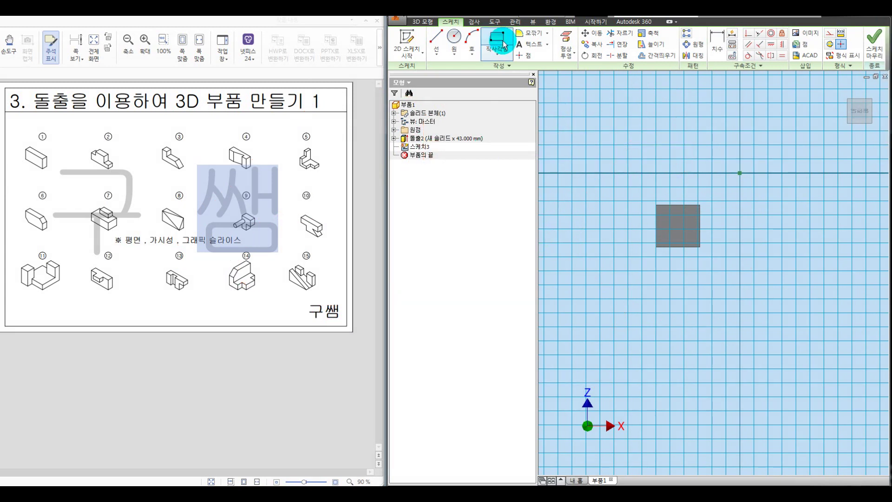
click(656, 247)
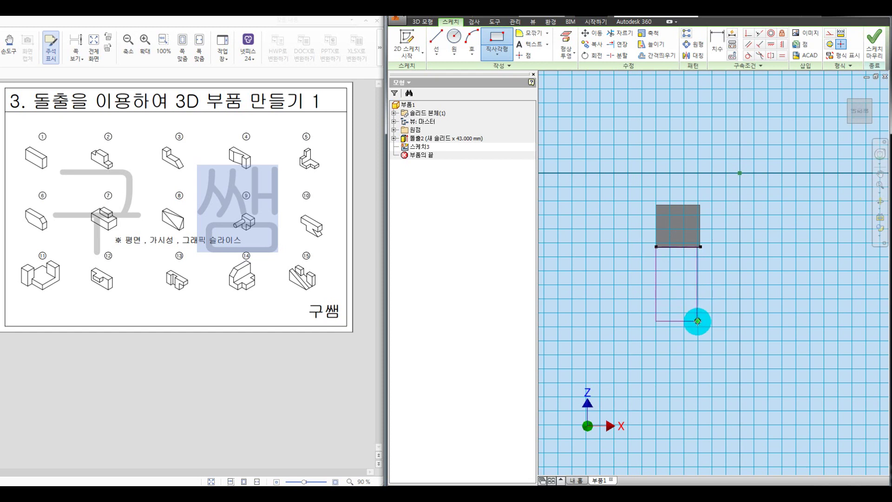
drag(696, 306, 697, 291)
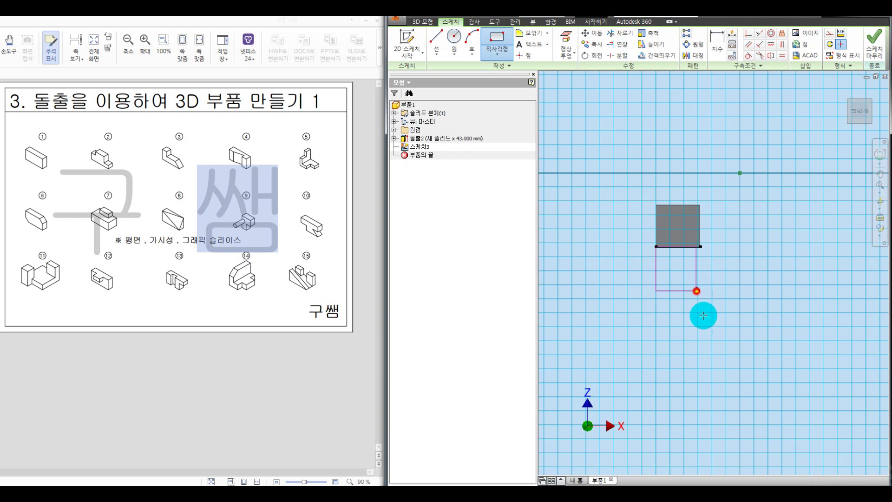
key(F6)
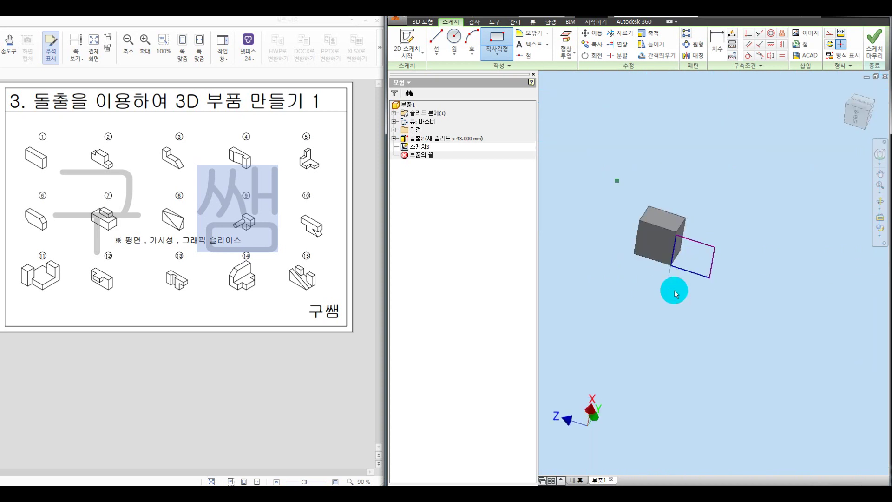
- Extrude the new rectangle 58.25 mm upward past the block's top face and join it to the block
key(e)
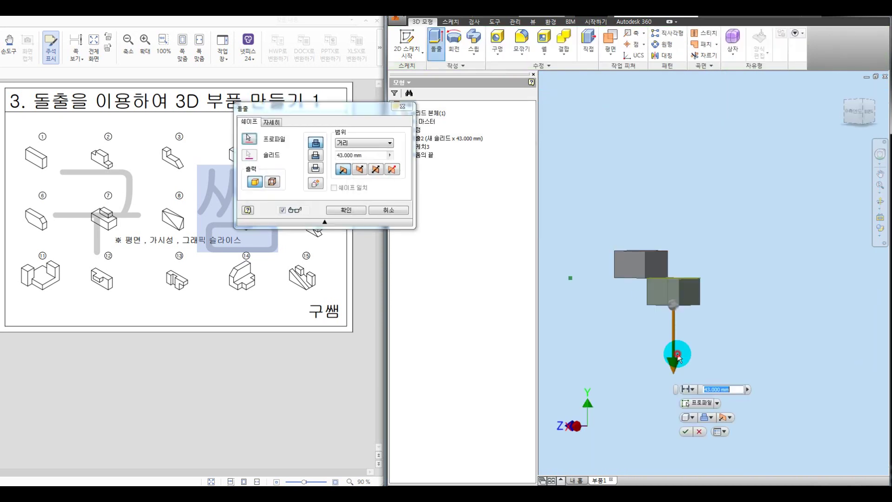
click(350, 215)
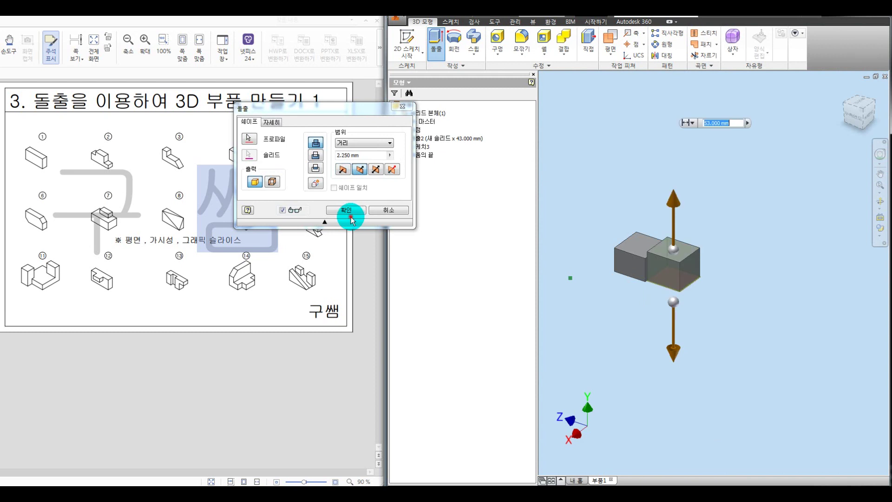
shift+middle_drag(657, 268, 655, 296)
scroll(656, 296, down, 5)
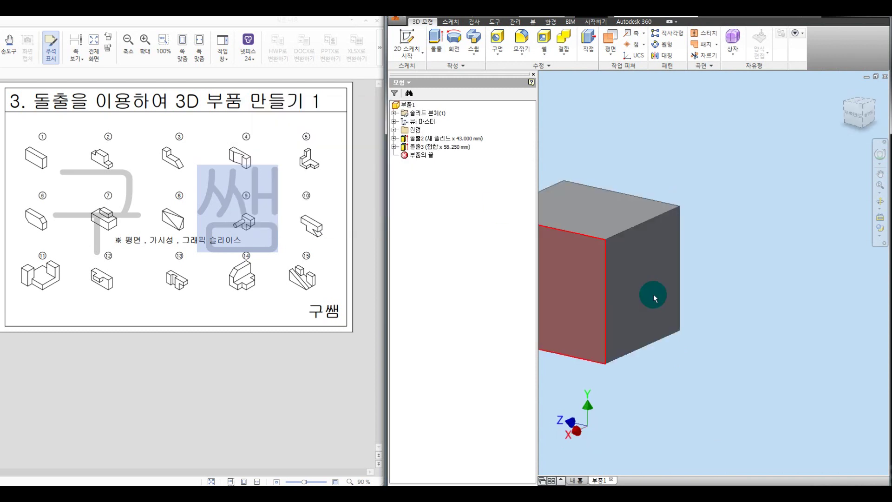
scroll(653, 294, up, 3)
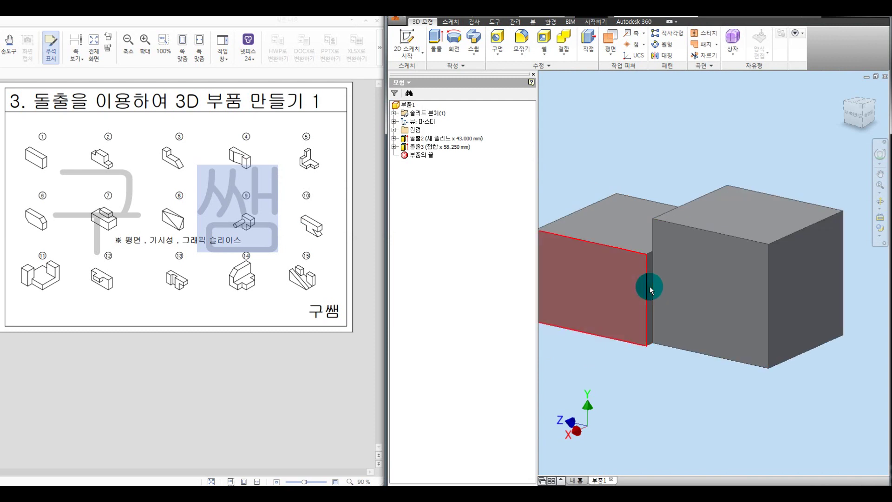
scroll(667, 268, up, 2)
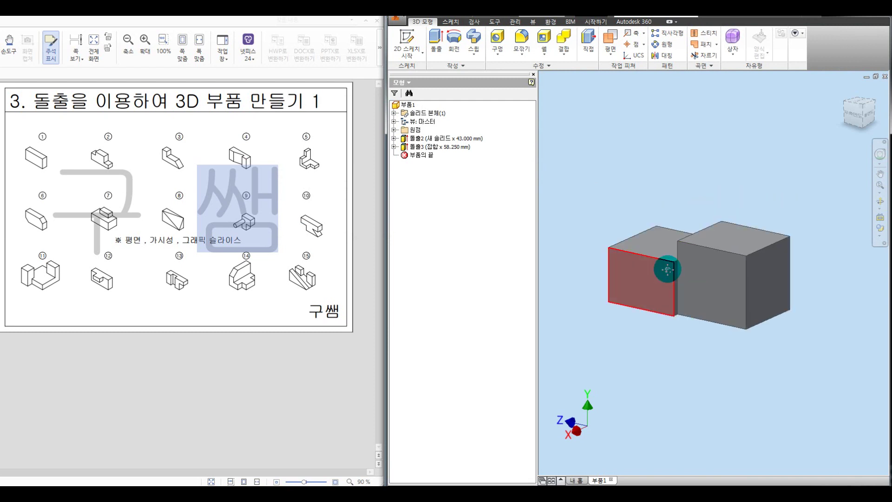
scroll(667, 269, up, 3)
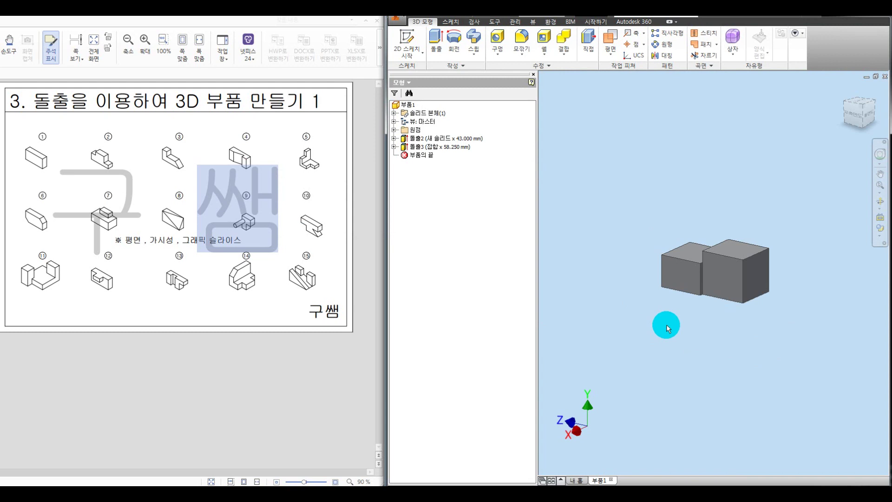
shift+middle_drag(667, 329, 688, 270)
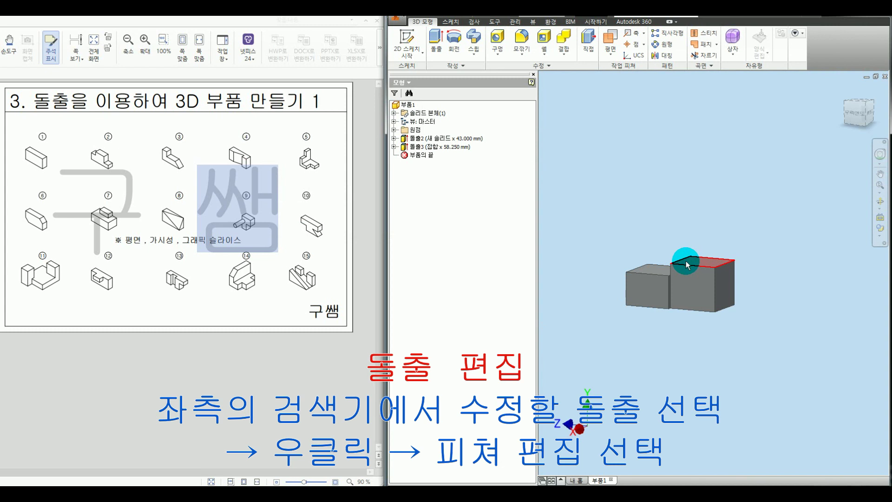
- Edit the second extrusion and set its distance to 71.5 mm
mouse_move(687, 263)
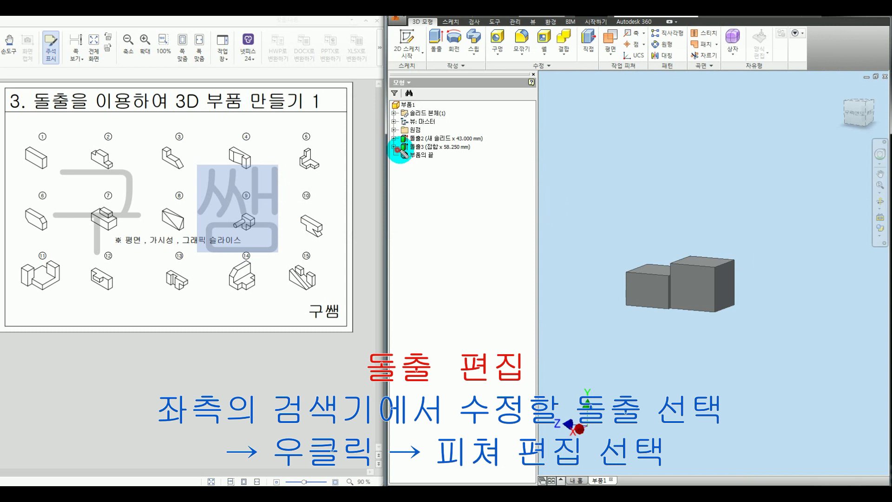
drag(397, 150, 449, 150)
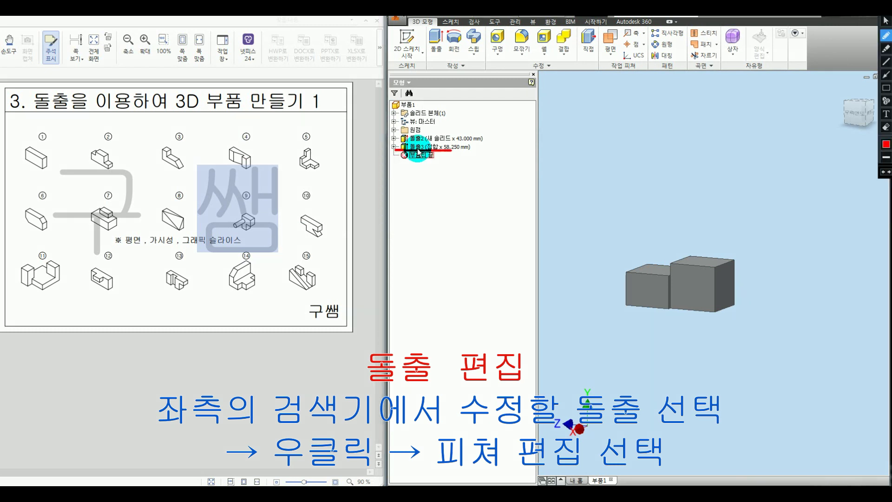
click(418, 148)
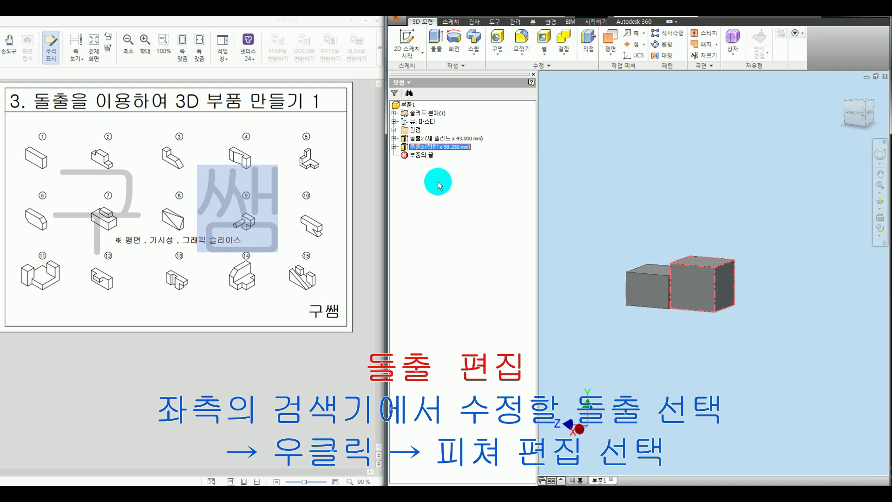
right_click(418, 148)
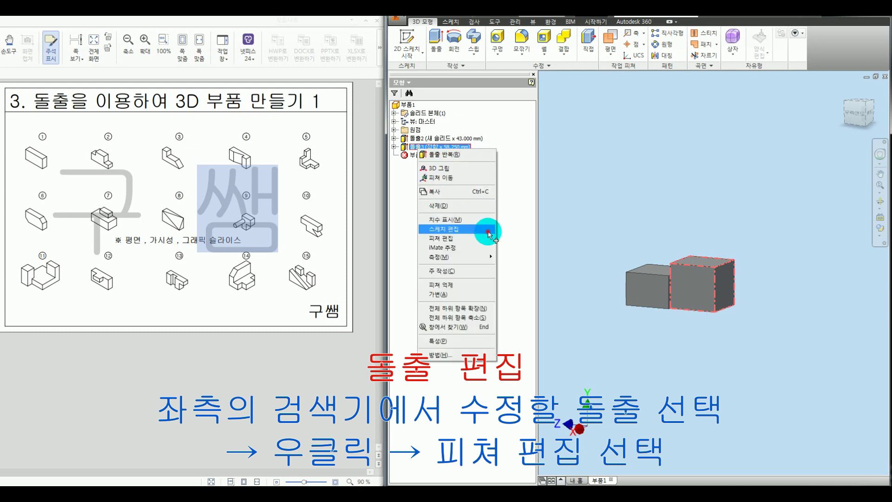
click(487, 237)
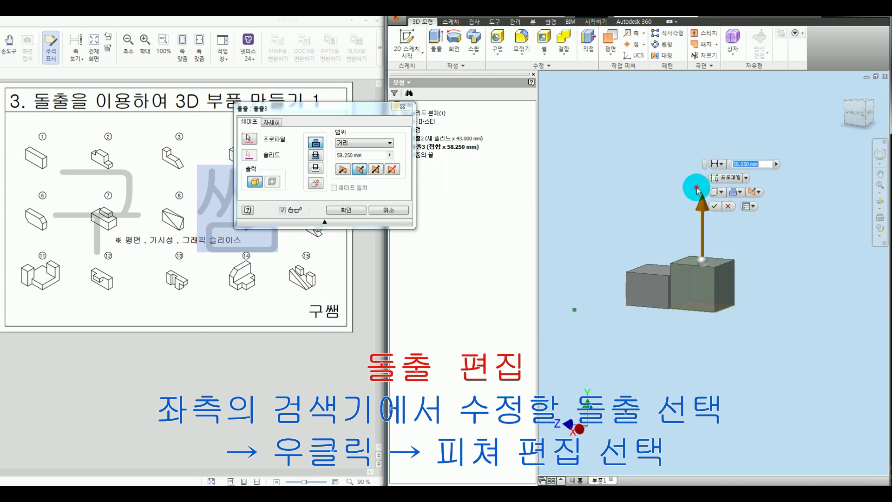
drag(698, 191, 697, 201)
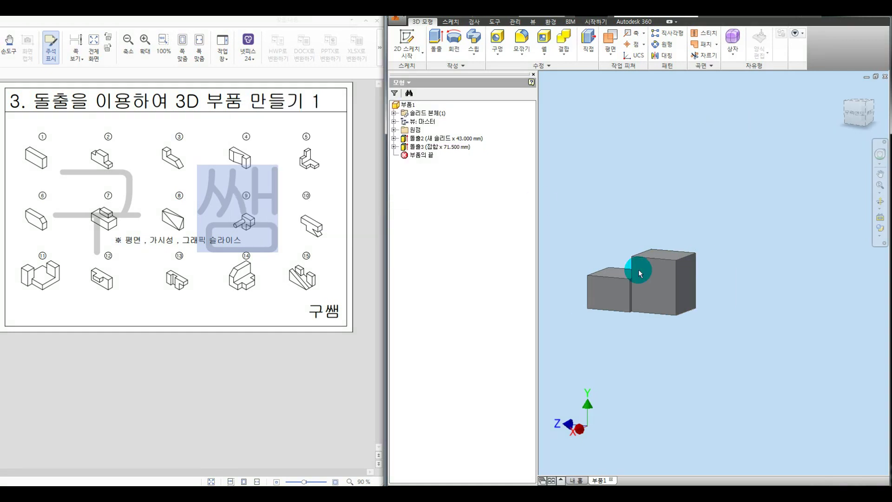
key(F5)
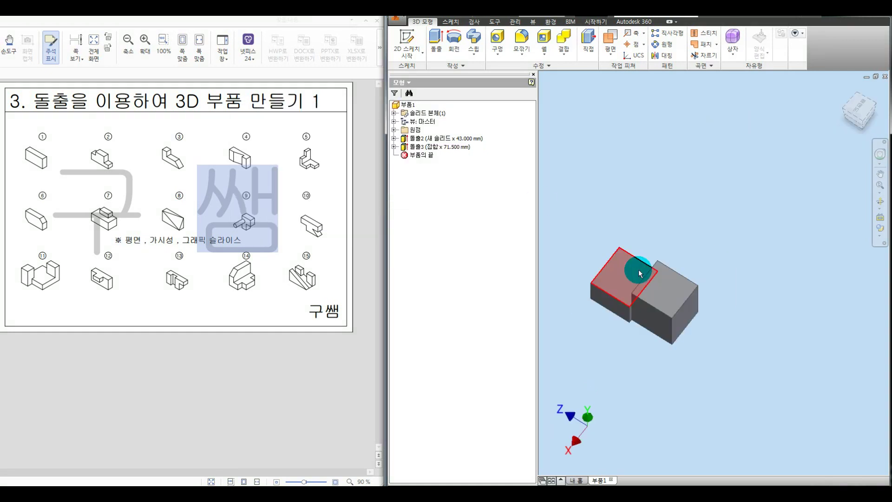
- Open the sketch of the 71.5 mm extrusion for editing
mouse_move(638, 269)
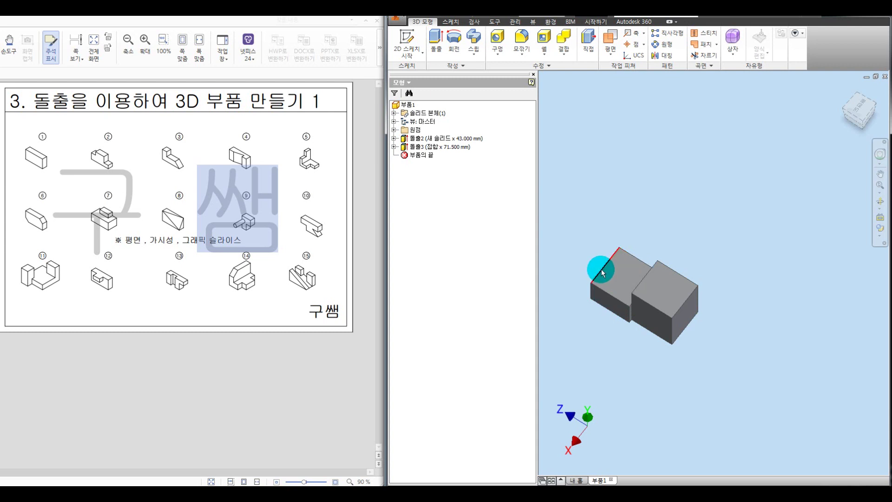
right_click(418, 151)
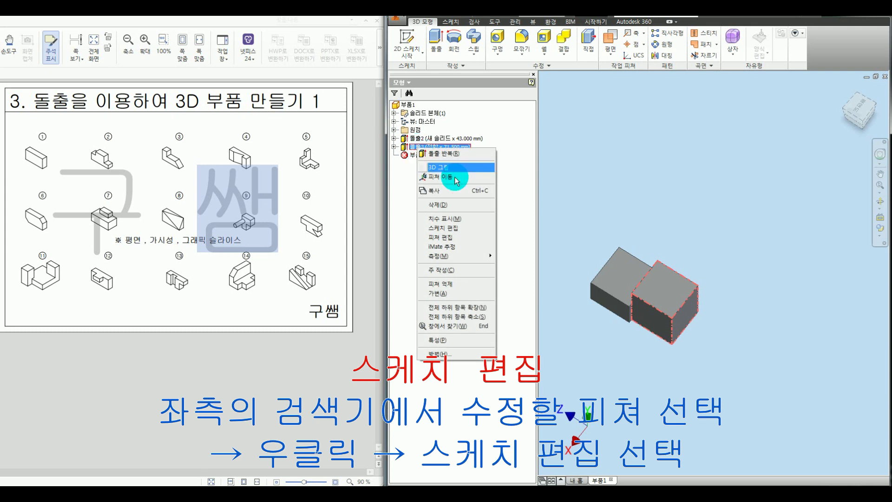
click(407, 190)
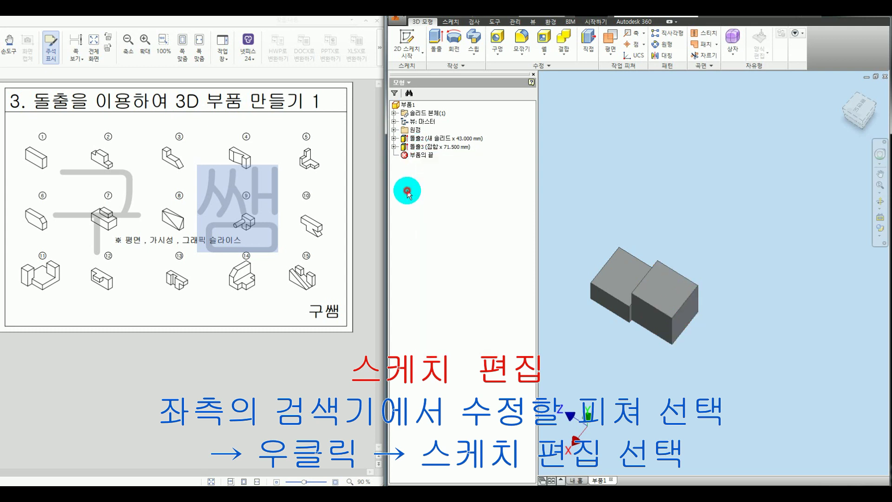
click(394, 147)
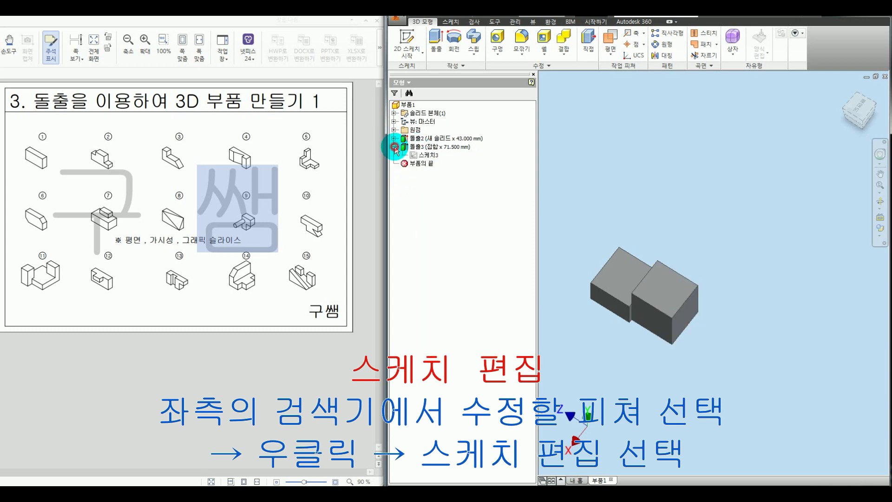
double_click(418, 156)
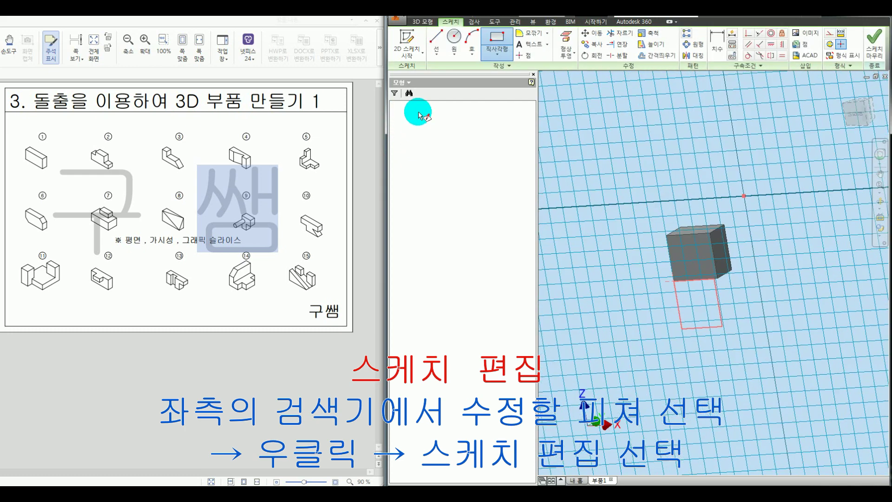
click(409, 44)
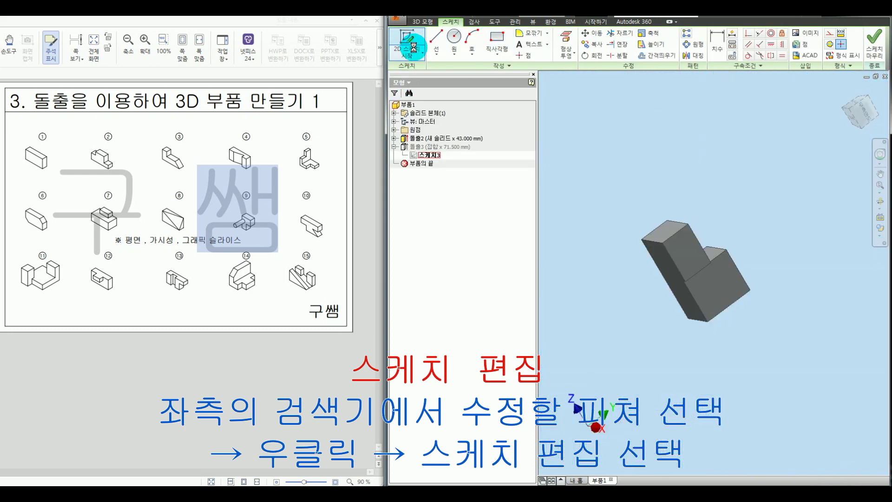
right_click(420, 157)
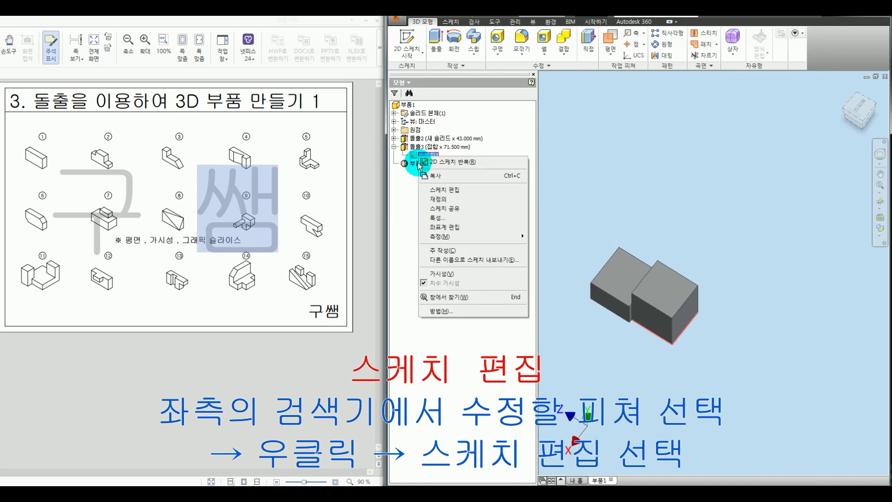
click(408, 185)
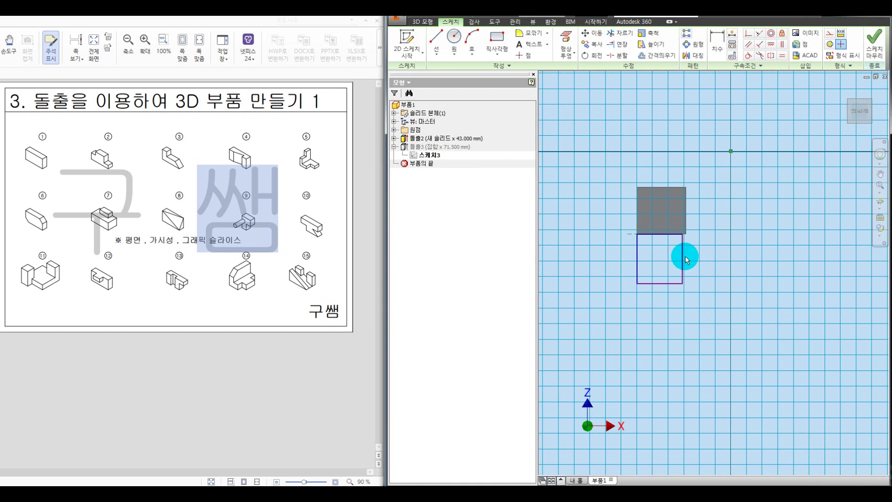
key(ctrl+alt+d)
mouse_move(713, 132)
mouse_down()
mouse_move(559, 137)
mouse_move(749, 382)
mouse_move(749, 165)
mouse_up()
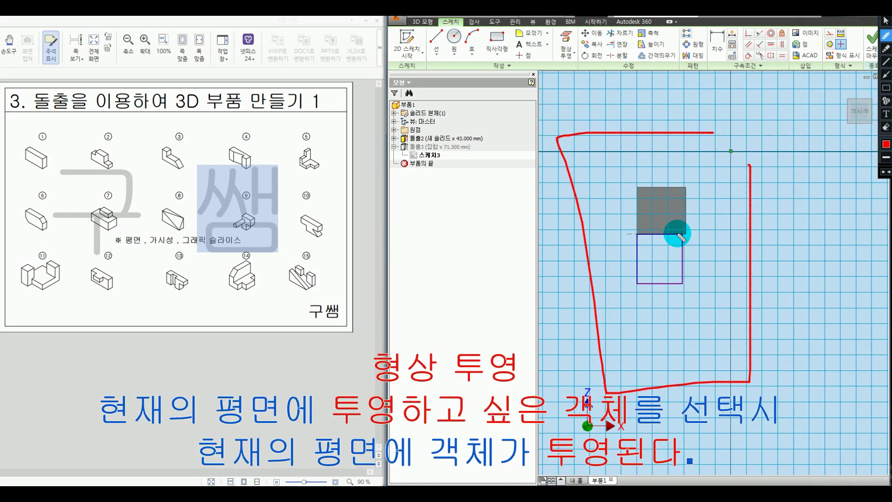
mouse_move(336, 201)
mouse_down()
mouse_move(320, 273)
mouse_move(221, 170)
mouse_up()
mouse_move(214, 134)
mouse_down()
mouse_move(115, 314)
mouse_move(331, 137)
mouse_up()
mouse_move(221, 177)
mouse_down()
mouse_move(207, 213)
mouse_move(209, 175)
mouse_move(199, 257)
mouse_move(323, 252)
mouse_move(329, 223)
mouse_move(319, 189)
mouse_move(227, 177)
mouse_move(324, 179)
mouse_move(370, 133)
mouse_move(559, 71)
mouse_move(577, 28)
mouse_move(548, 40)
mouse_move(560, 70)
mouse_up()
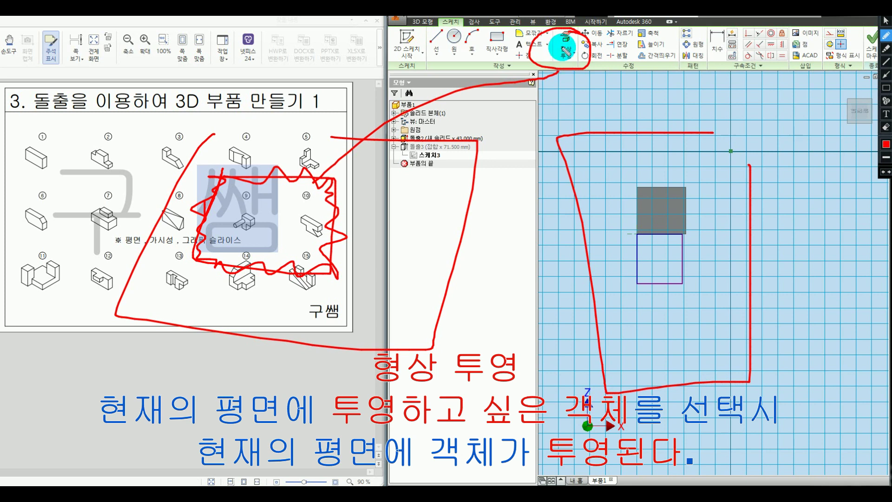
key(Escape)
- Project the 43 mm block's face into the sketch and make the rectangle's positive X side collinear with the block's edge
click(567, 39)
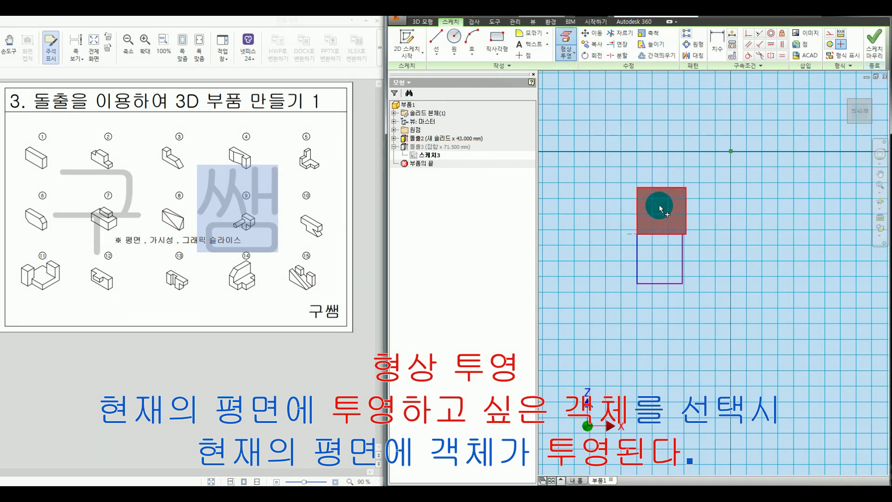
click(660, 208)
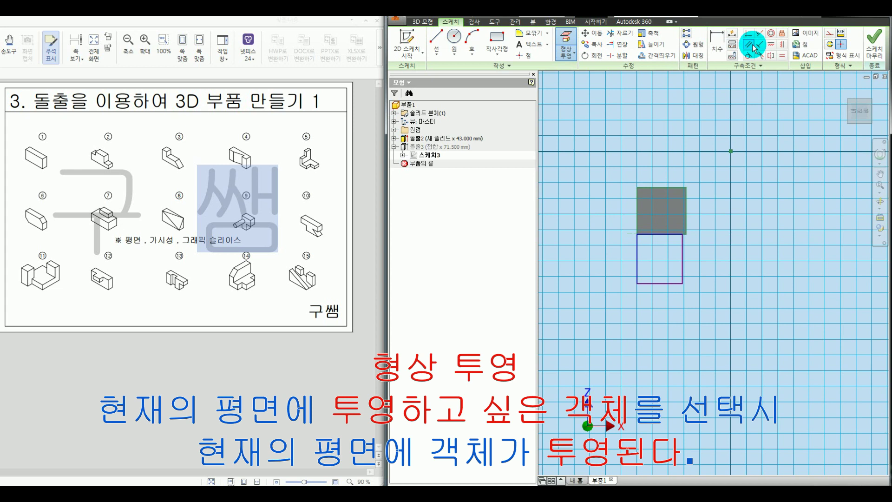
click(770, 44)
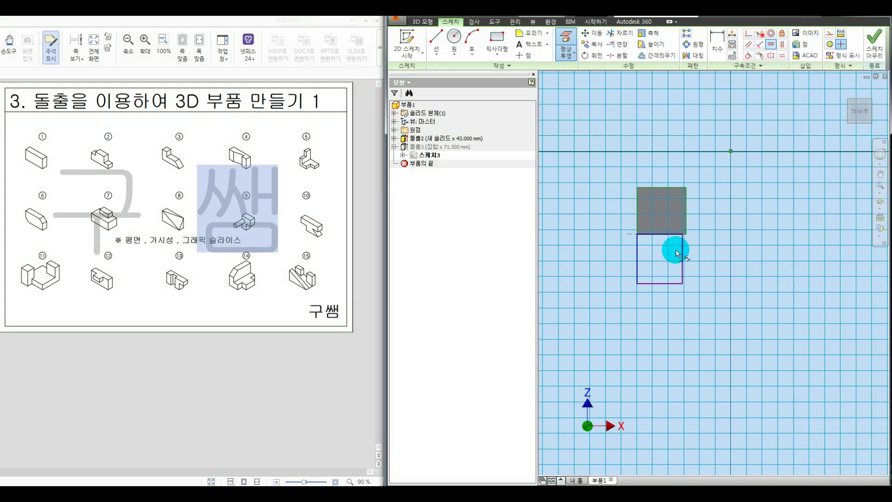
click(685, 265)
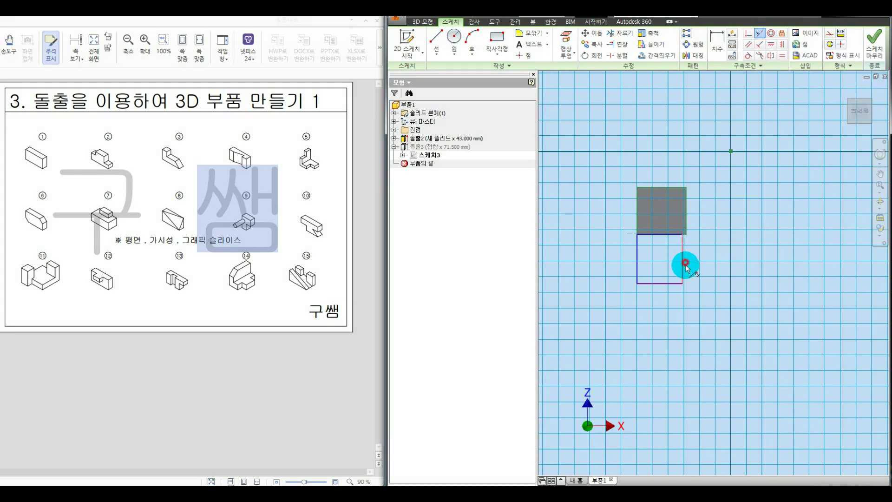
click(686, 263)
click(870, 49)
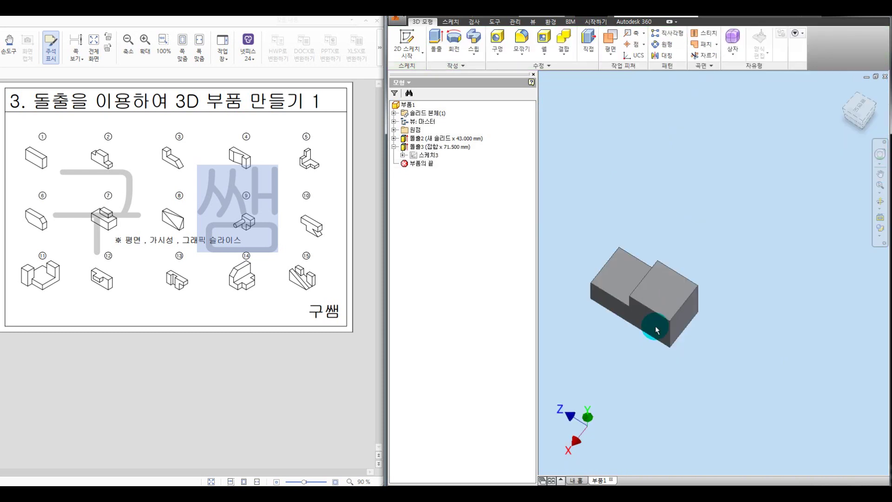
- Start a new 2D sketch on the underside of the joined body and project that face's outline
shift+middle_drag(655, 329, 826, 152)
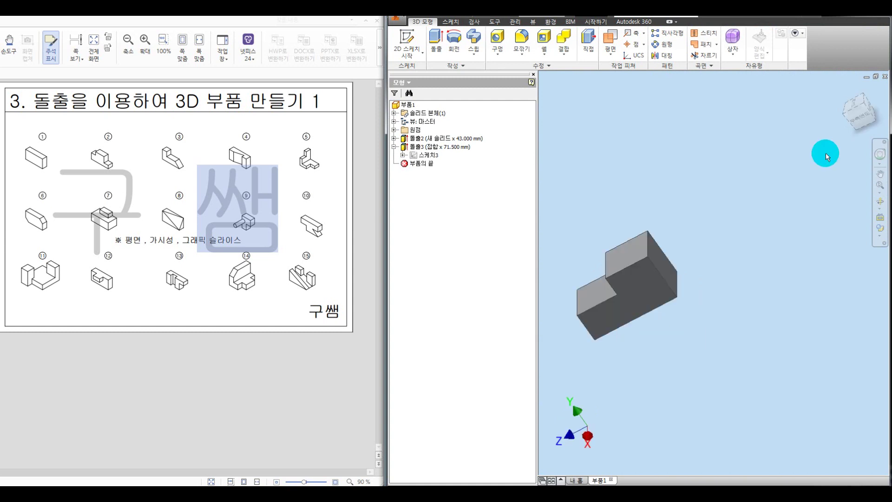
shift+middle_drag(826, 152, 587, 212)
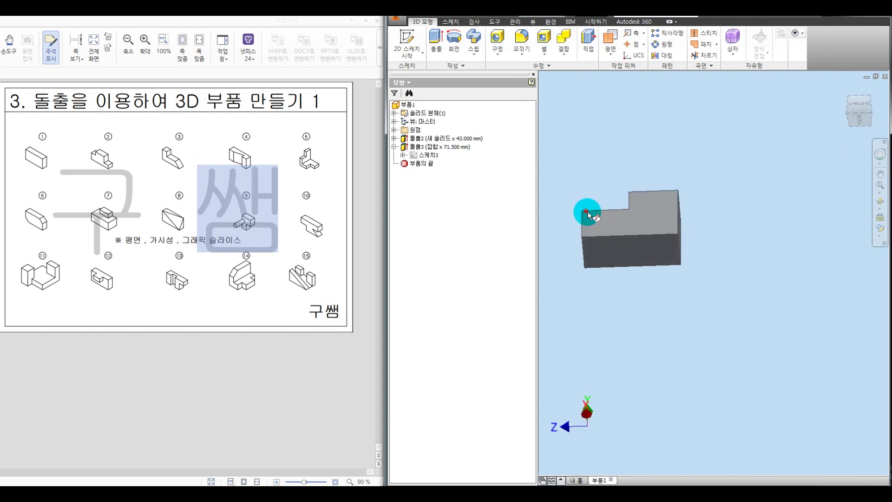
key(s)
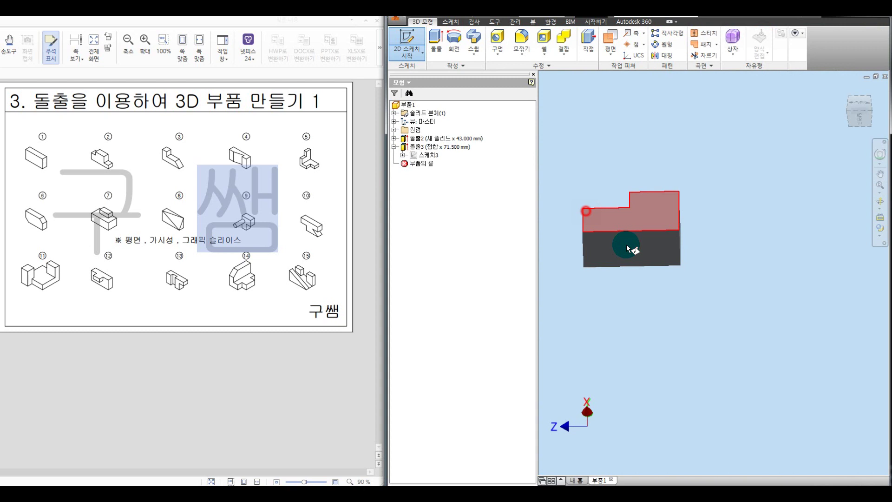
click(626, 249)
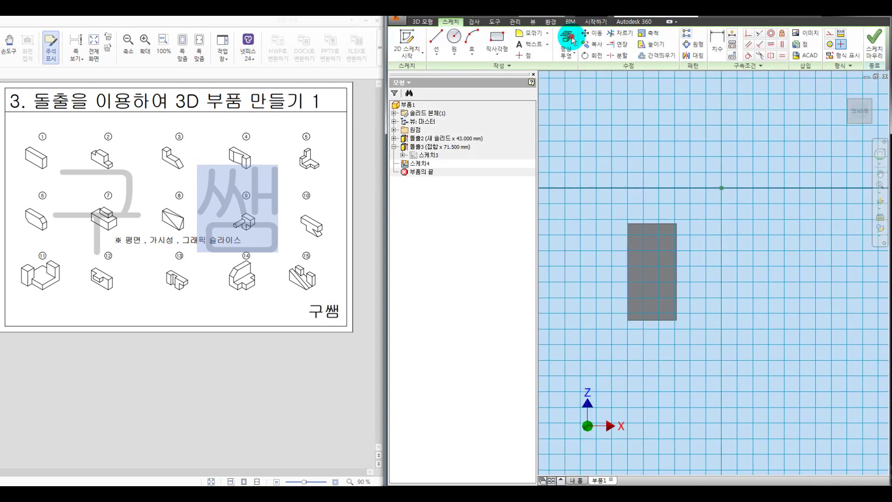
click(569, 38)
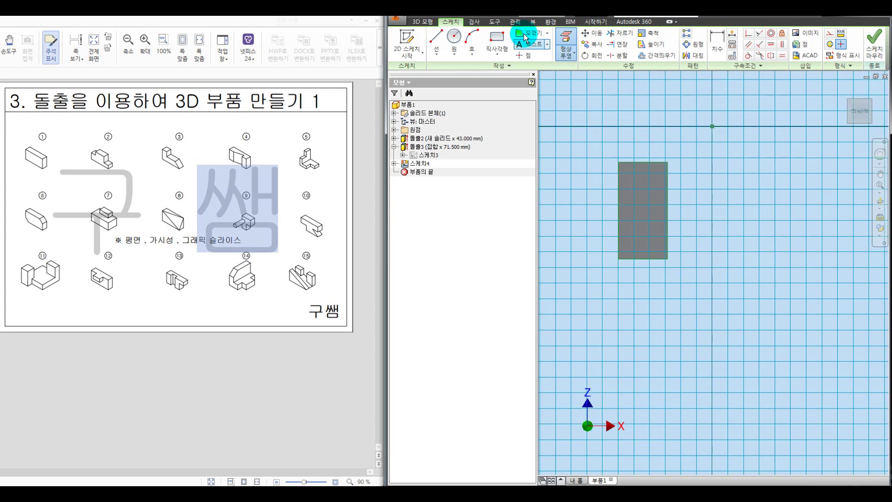
- Sketch a rectangle from the corner of the body's negative Z edge, extending away from it and matching its full width
click(496, 40)
click(618, 258)
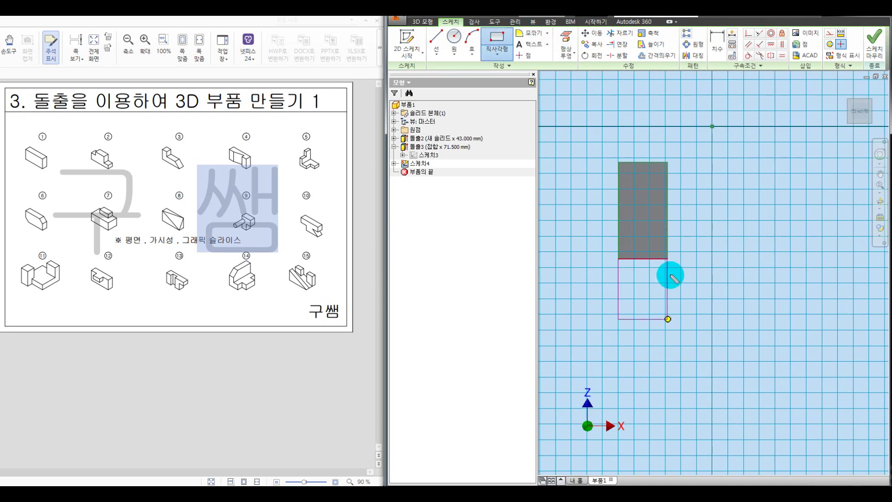
key(ctrl+alt+d)
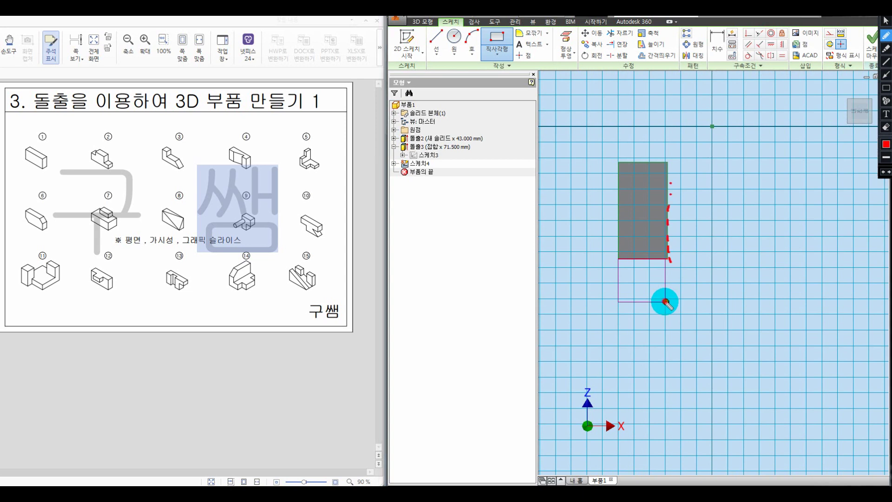
key(Escape)
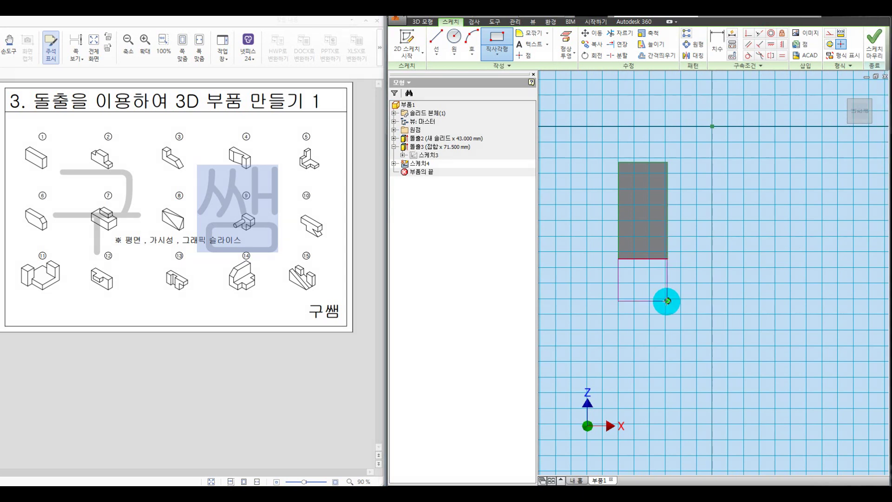
click(666, 301)
- Extrude the new rectangle 27 mm upward, join it to the body, and show the part in the home view
key(e)
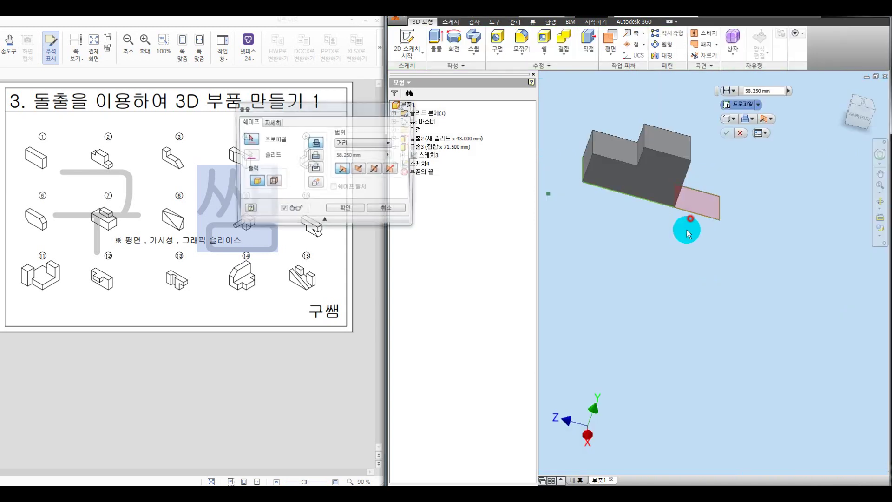
click(687, 230)
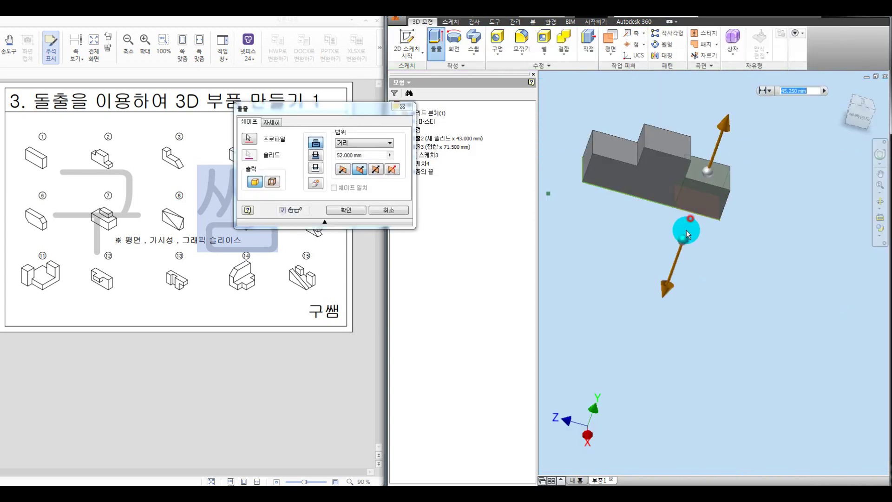
click(358, 217)
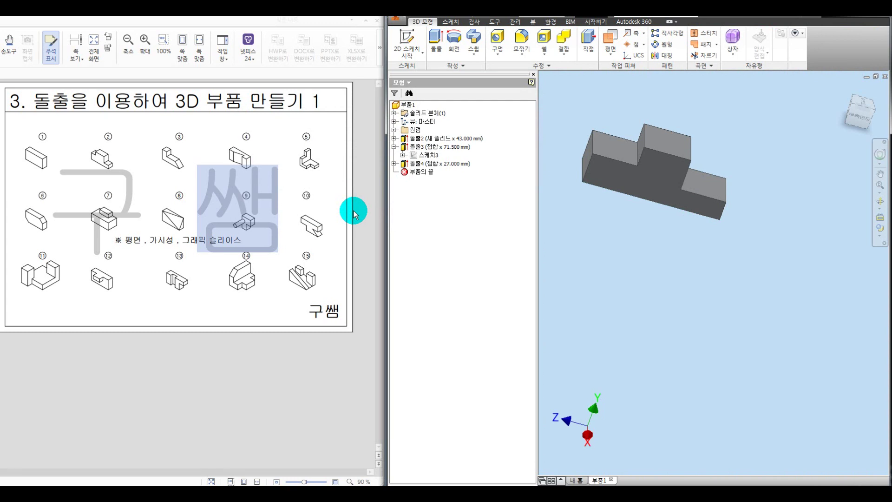
middle_drag(676, 188, 701, 179)
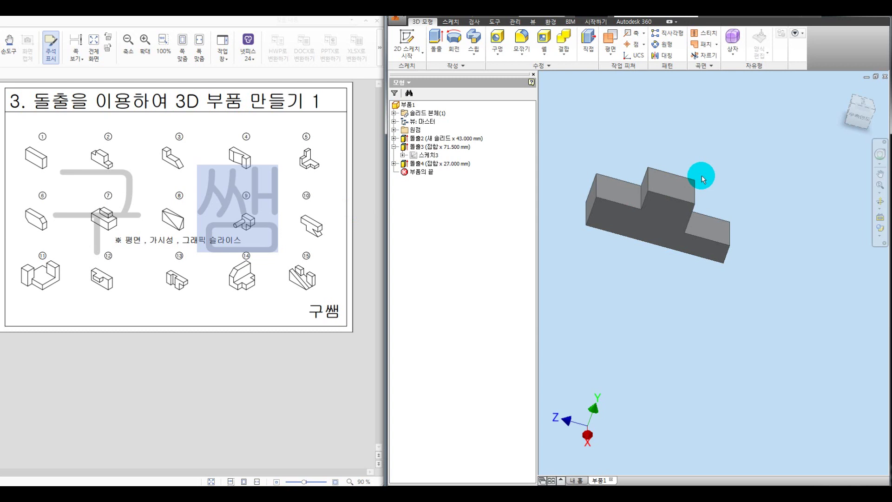
key(F6)
drag(82, 181, 307, 176)
drag(29, 250, 291, 250)
mouse_move(123, 136)
mouse_down()
mouse_move(105, 197)
mouse_move(114, 177)
mouse_up()
mouse_move(164, 139)
mouse_down()
mouse_move(194, 185)
mouse_move(194, 145)
mouse_up()
drag(251, 135, 253, 182)
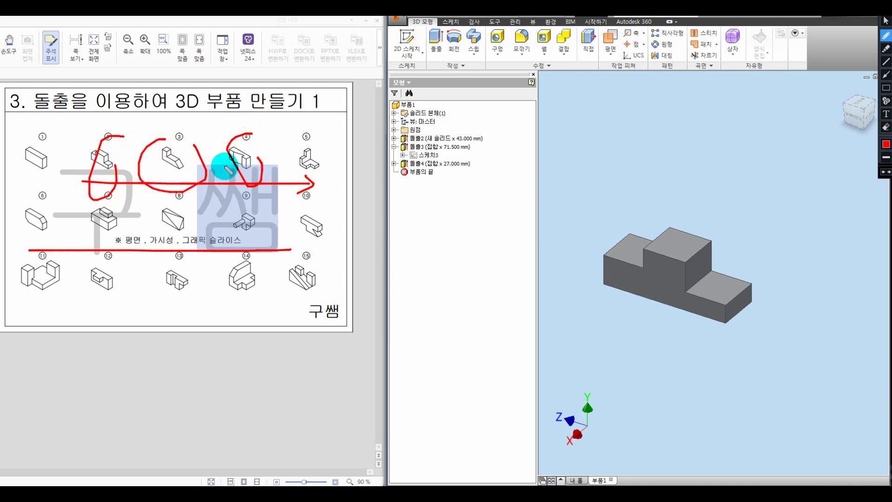
- Examine shapes 2 to 5 on the worksheet beside the finished stepped part, and pick out the side profile of shape 3
drag(123, 136, 107, 148)
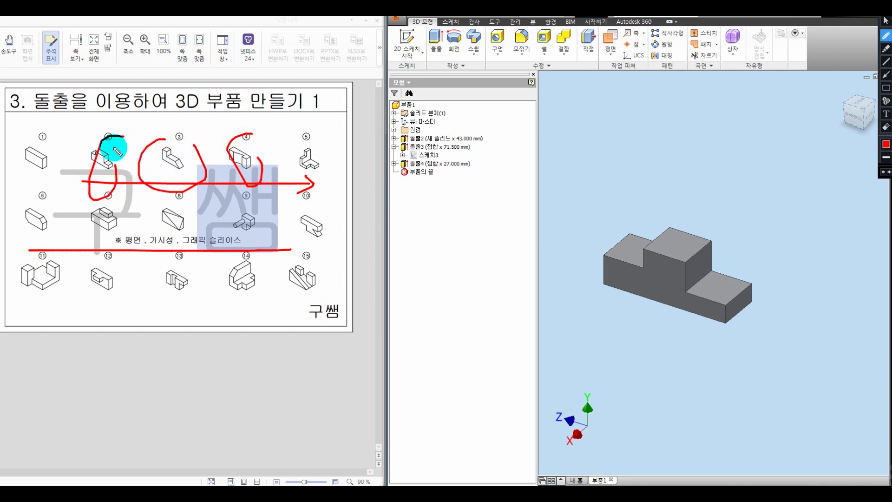
mouse_move(185, 130)
mouse_down()
mouse_move(149, 181)
mouse_move(190, 148)
mouse_move(191, 170)
mouse_move(204, 181)
mouse_up()
drag(293, 133, 316, 173)
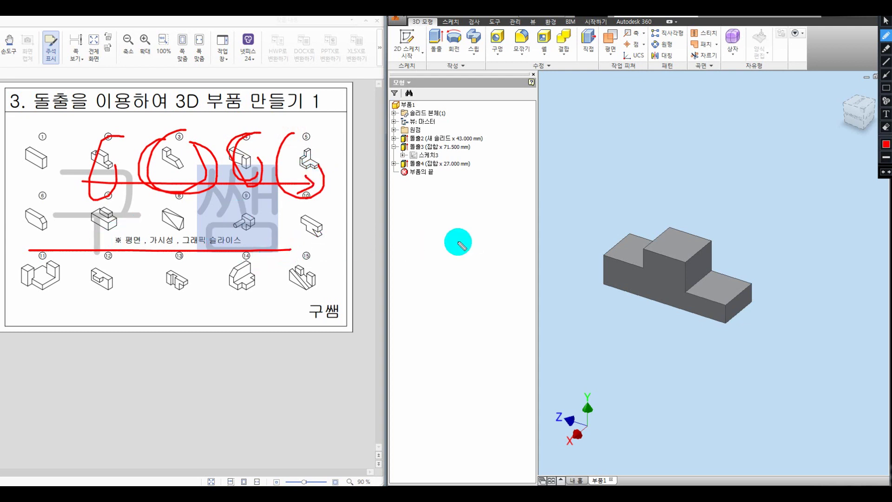
key(Escape)
key(ctrl+alt+d)
drag(114, 175, 219, 175)
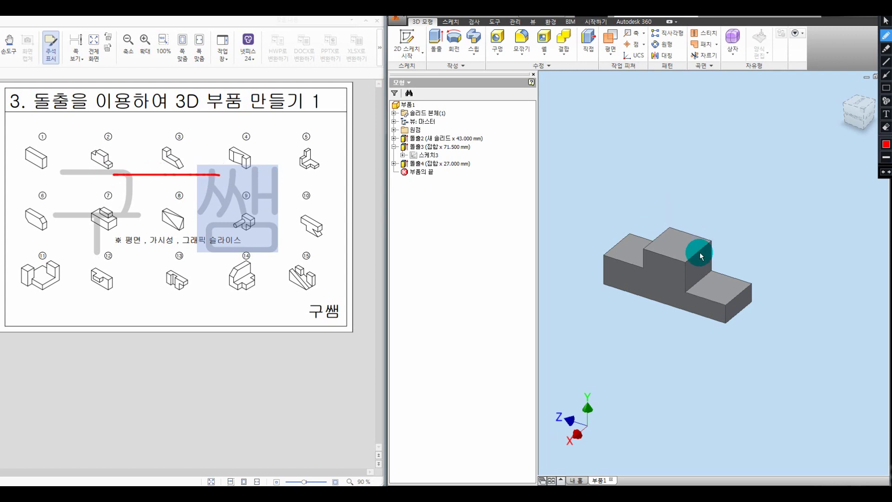
mouse_move(635, 268)
mouse_down()
mouse_move(850, 350)
mouse_move(759, 377)
mouse_up()
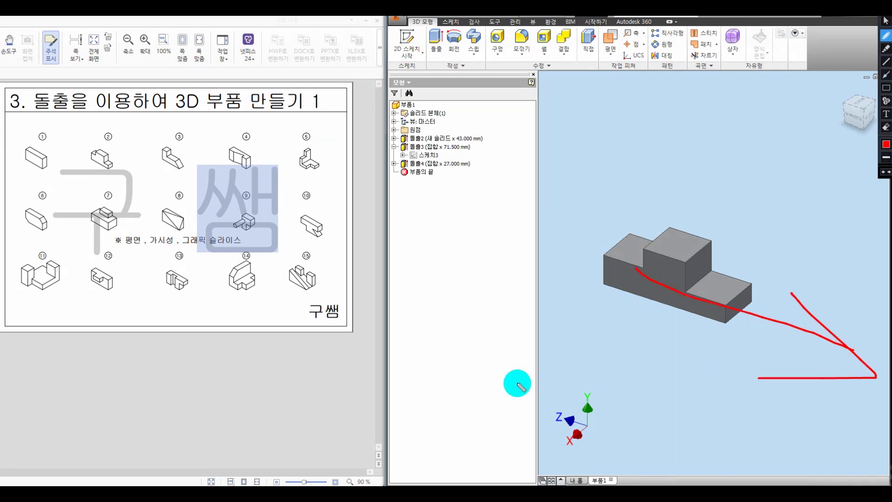
key(Escape)
middle_drag(721, 225, 645, 233)
key(ctrl+alt+d)
mouse_move(171, 160)
mouse_down()
mouse_move(155, 165)
mouse_move(227, 156)
mouse_up()
drag(287, 161, 303, 158)
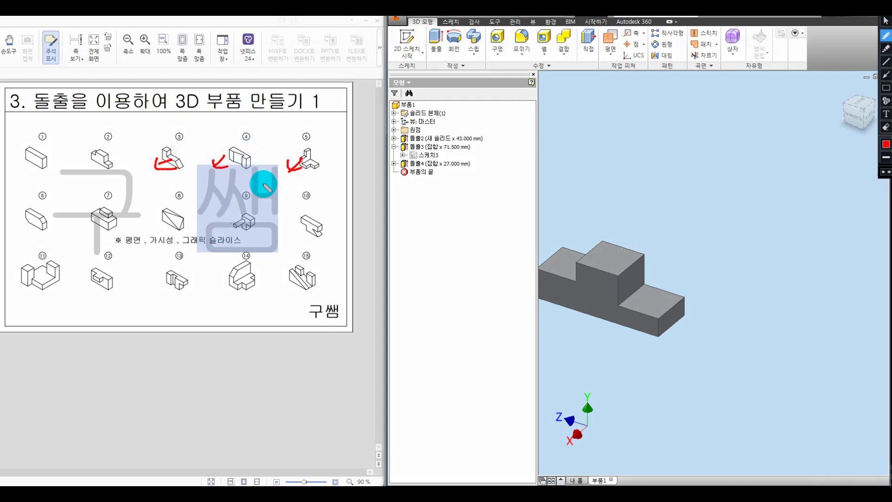
key(Escape)
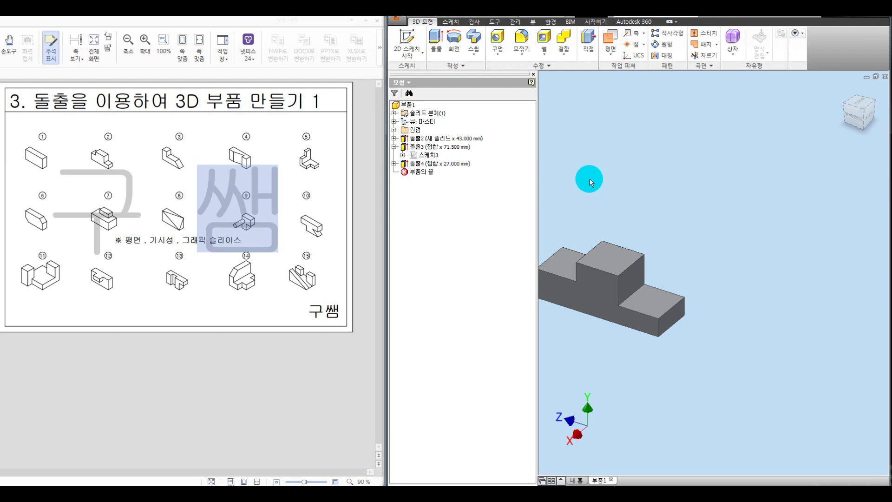
scroll(625, 179, down, 3)
scroll(679, 184, down, 2)
mouse_move(193, 134)
mouse_down()
mouse_move(174, 176)
mouse_move(173, 134)
mouse_up()
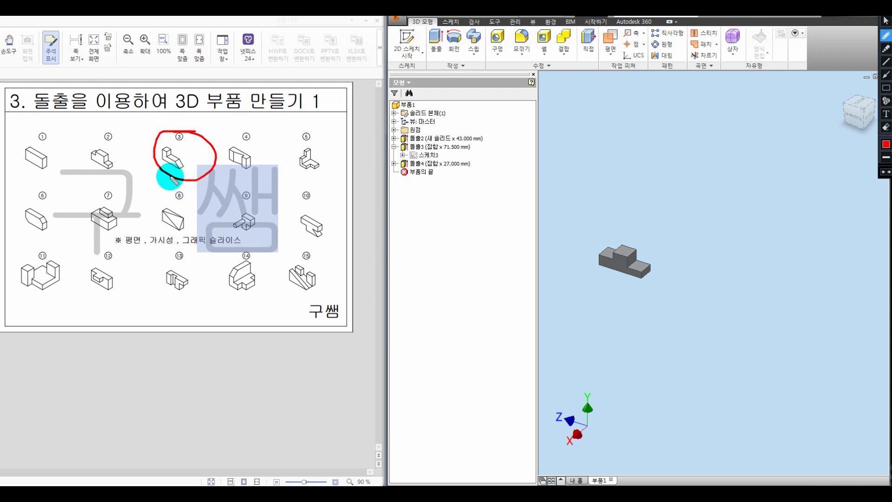
drag(161, 170, 144, 188)
mouse_move(149, 175)
mouse_down()
mouse_move(163, 179)
mouse_move(163, 191)
mouse_up()
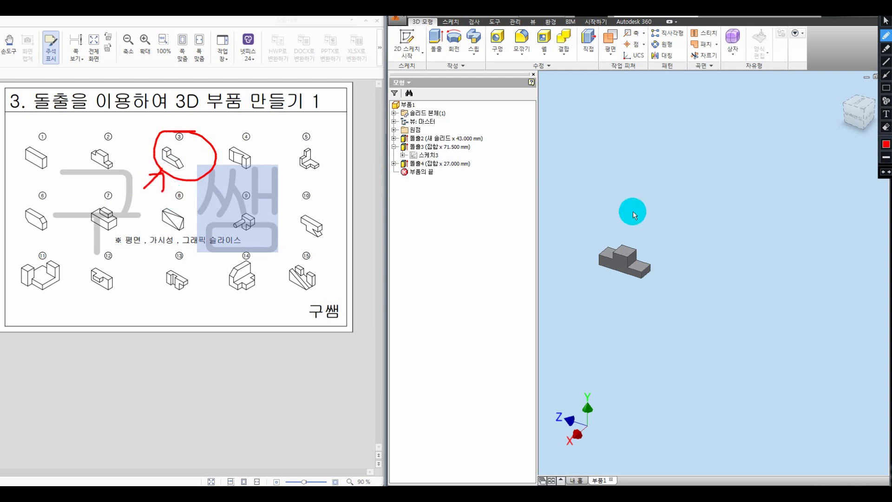
key(Escape)
- Start a 2D sketch on the stepped part's long side face and draw an upright and a low rectangle forming an L beyond it
middle_drag(697, 257, 661, 247)
click(407, 42)
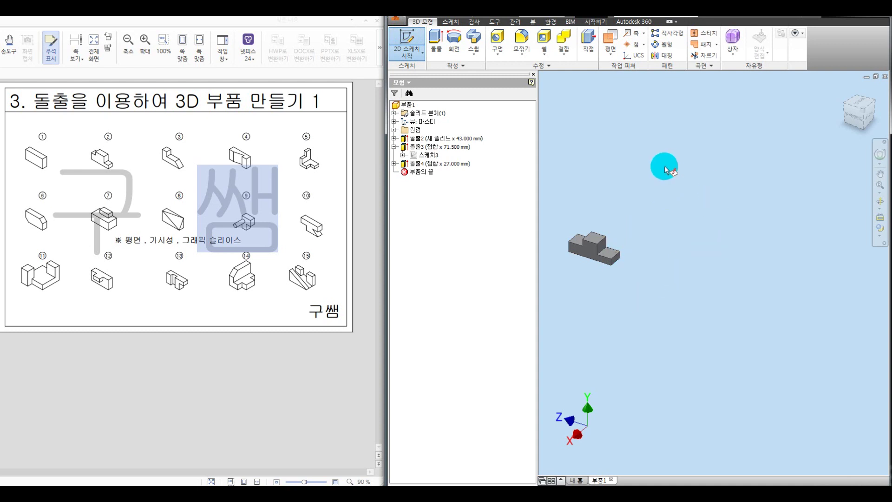
click(595, 259)
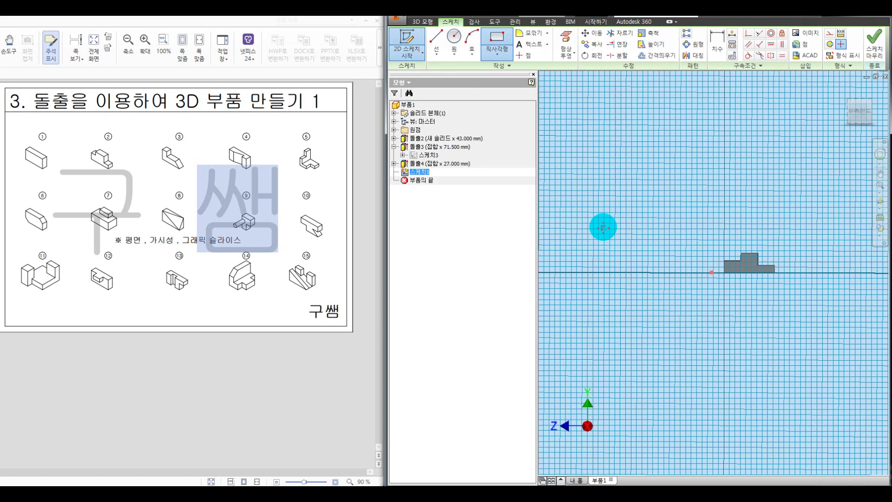
click(497, 40)
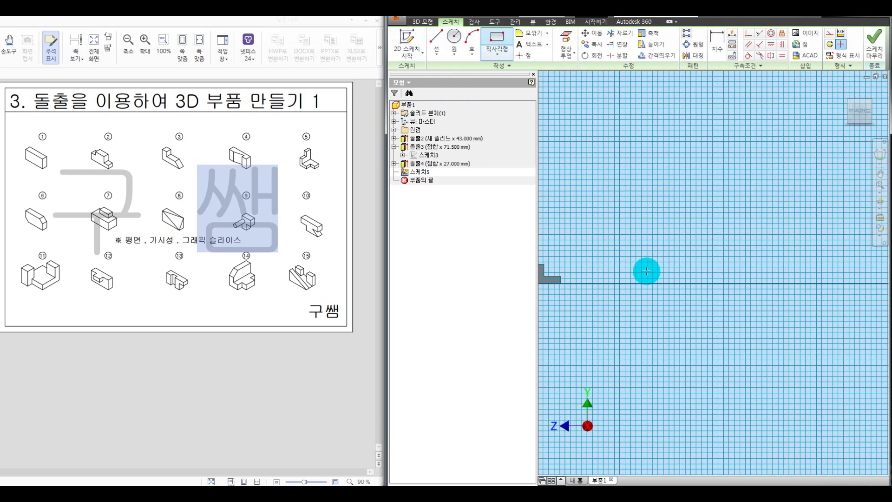
click(640, 283)
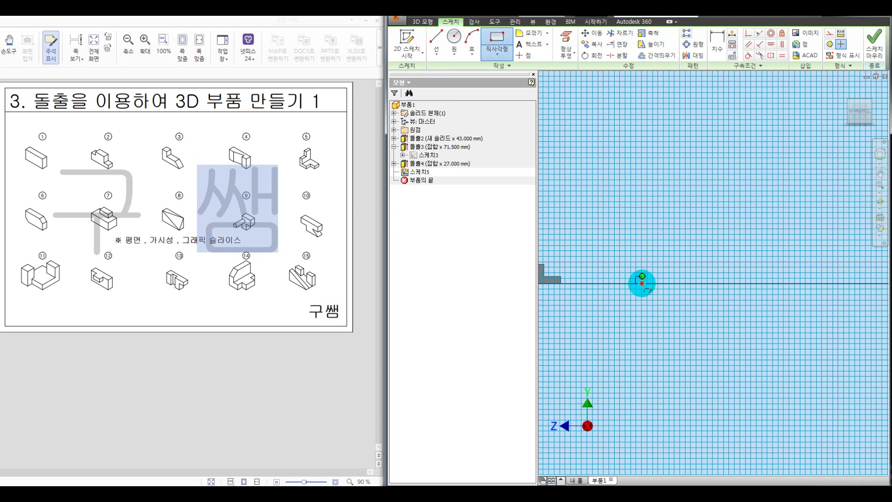
click(654, 240)
click(704, 268)
- Draw a diagonal line across the outer end of the low rectangle and trim away the upper corner
key(l)
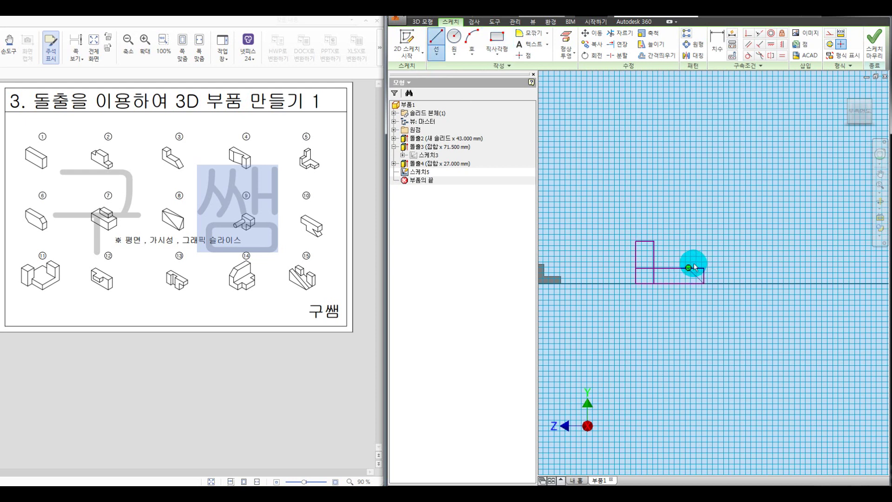
click(689, 268)
click(704, 283)
key(Escape)
key(x)
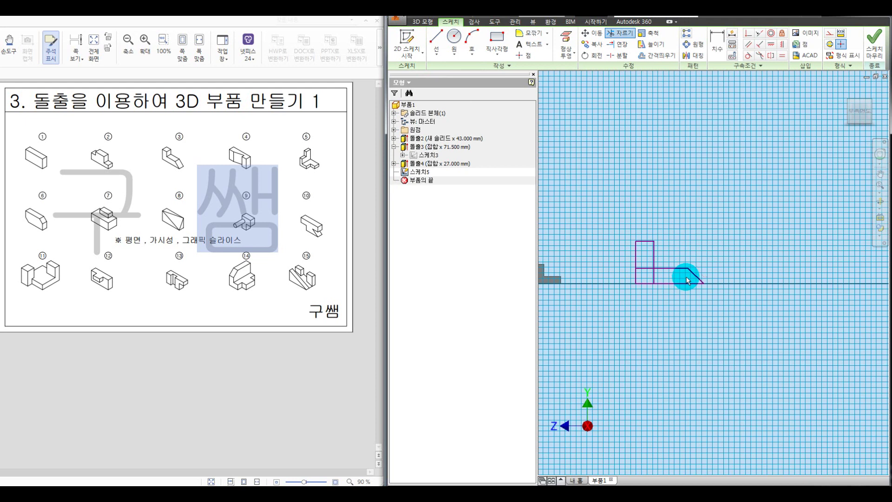
- Extrude the L-shaped profile with the sloped end 54.5 mm toward the positive X side, using the join operation
key(e)
key(e)
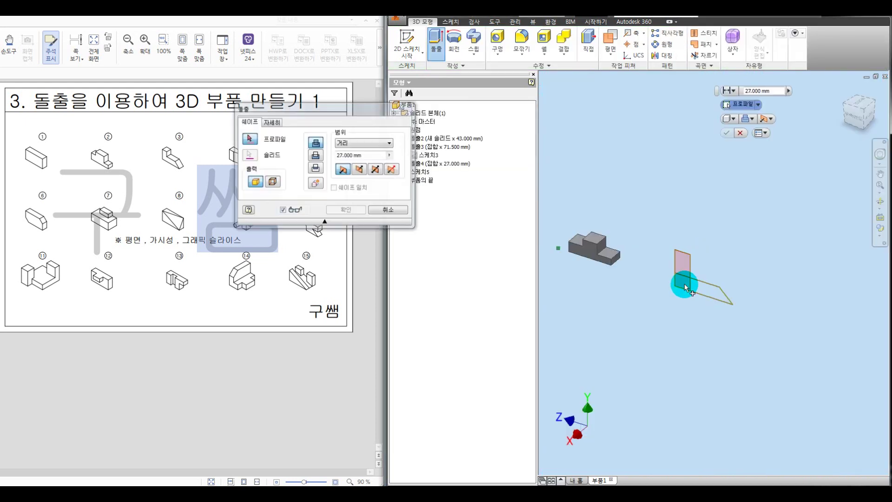
drag(686, 277, 643, 303)
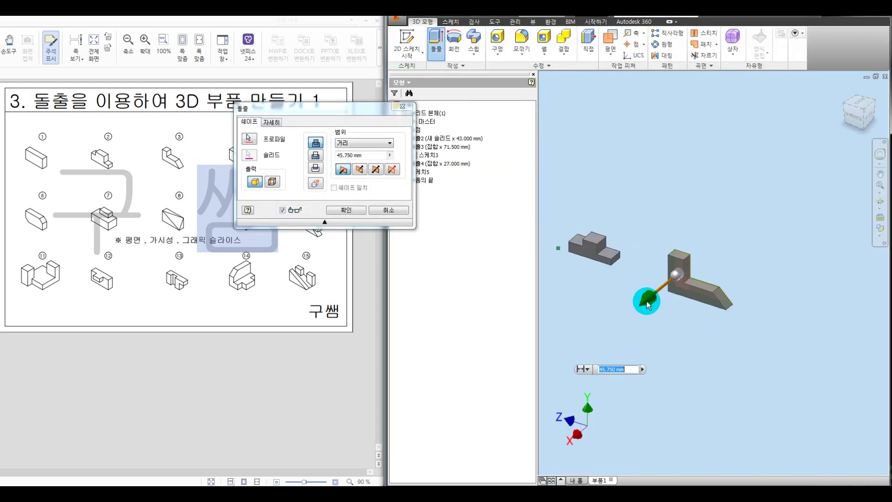
click(355, 211)
middle_drag(765, 232, 706, 204)
- Enlarge the worksheet to 175% around shape 4 and examine its outline as seen from above
key(ctrl+alt+d)
mouse_move(251, 129)
mouse_down()
mouse_move(229, 181)
mouse_move(236, 122)
mouse_up()
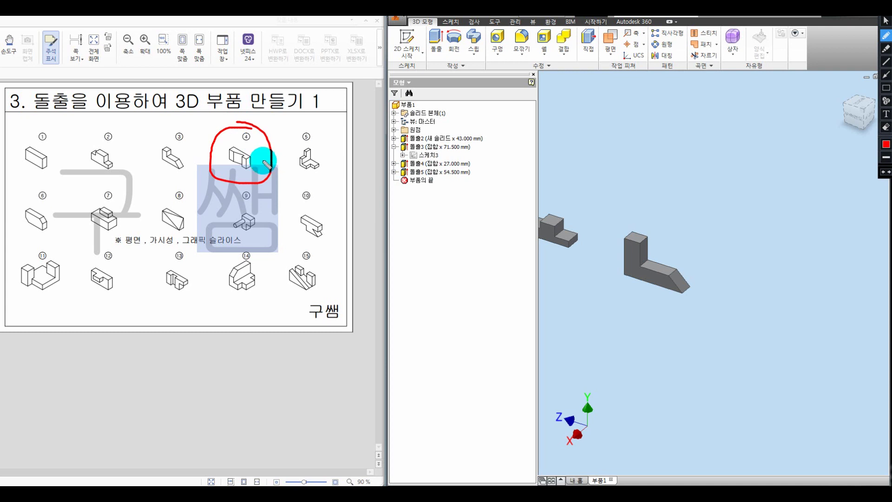
key(Escape)
click(260, 157)
ctrl+scroll(211, 132, up, 5)
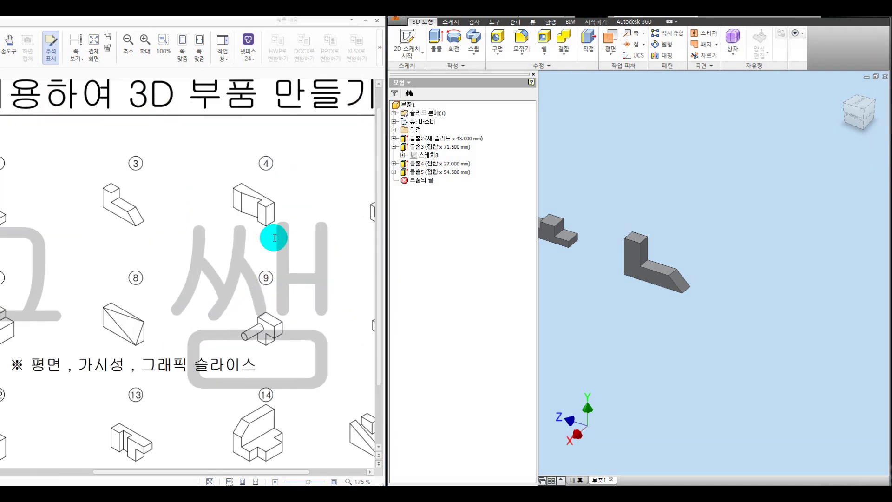
drag(193, 477, 233, 473)
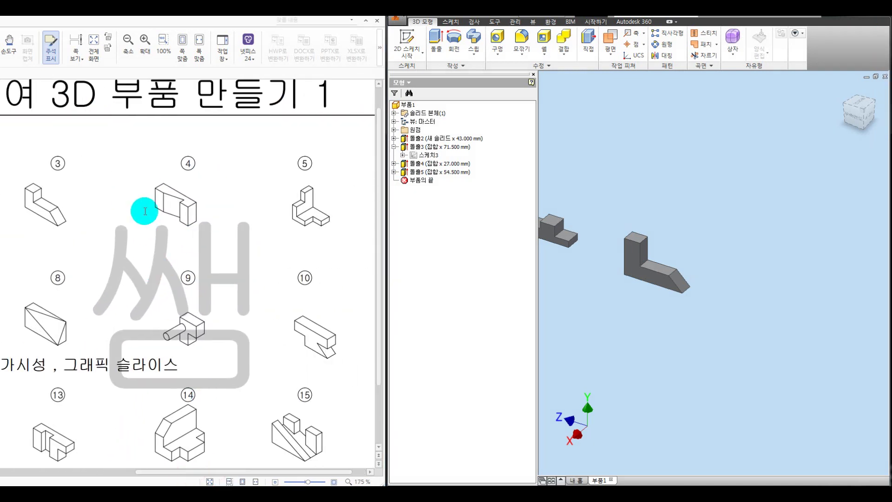
key(ctrl+shift+1)
click(177, 131)
mouse_move(178, 155)
mouse_down()
mouse_move(179, 175)
mouse_move(185, 169)
mouse_up()
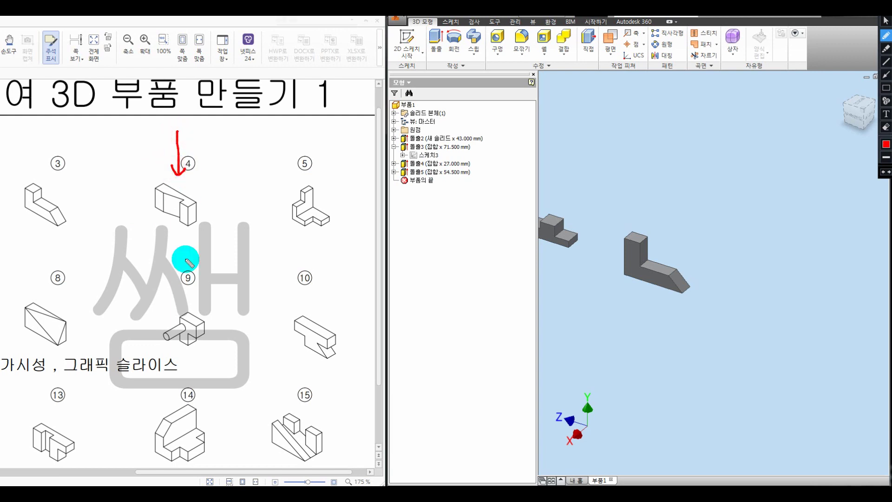
mouse_move(139, 216)
mouse_down()
mouse_move(135, 246)
mouse_move(205, 235)
mouse_move(158, 210)
mouse_move(210, 238)
mouse_move(233, 275)
mouse_move(166, 226)
mouse_move(220, 225)
mouse_up()
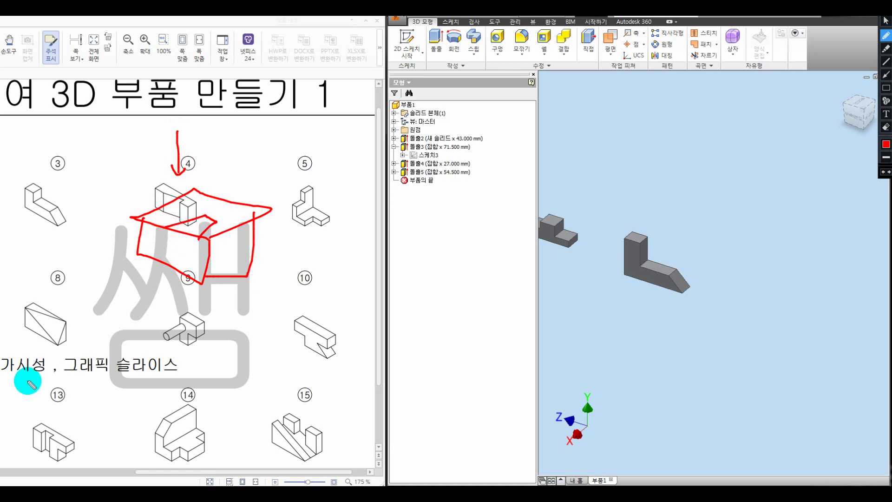
mouse_move(215, 136)
mouse_down()
mouse_move(225, 160)
mouse_move(284, 162)
mouse_move(266, 183)
mouse_move(322, 172)
mouse_move(253, 133)
mouse_move(214, 145)
mouse_up()
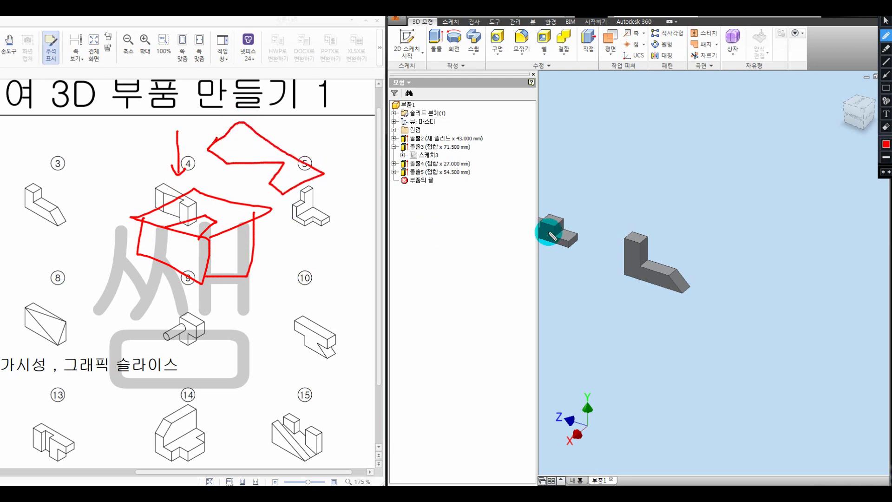
key(Escape)
- Start a 2D sketch on the top face of the L-shaped part's upright and draw a rectangle beyond the part
scroll(718, 220, down, 3)
middle_drag(718, 220, 666, 282)
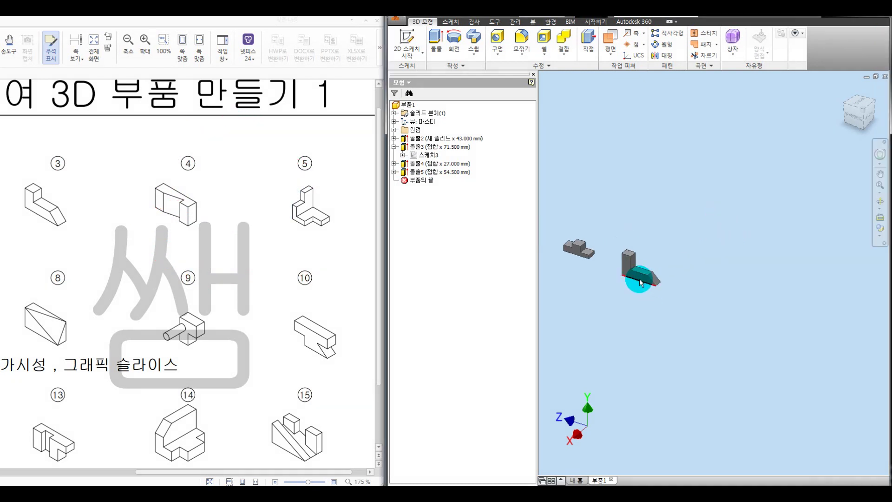
key(ctrl+alt+d)
mouse_move(690, 274)
mouse_down()
mouse_move(682, 293)
mouse_move(722, 299)
mouse_move(771, 291)
mouse_move(692, 279)
mouse_move(815, 241)
mouse_move(784, 287)
mouse_up()
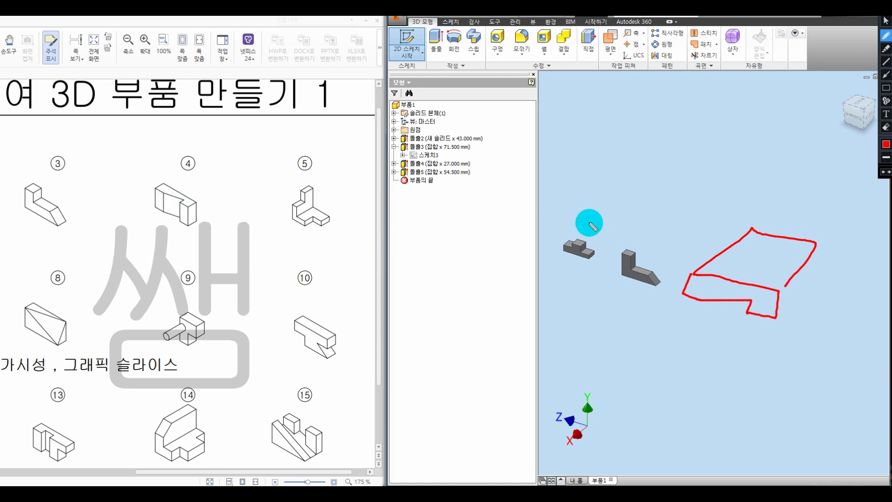
key(Escape)
middle_drag(727, 239, 663, 247)
click(600, 253)
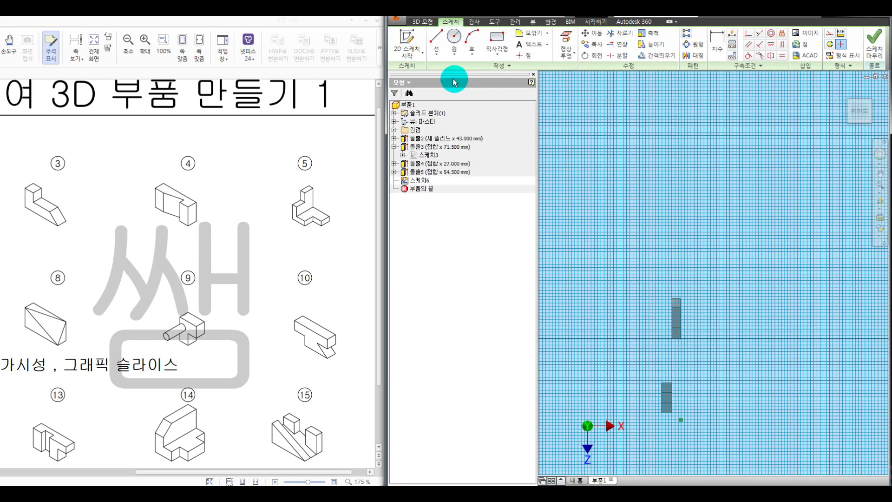
click(496, 37)
click(674, 258)
- Draw a notch with one slanted and one straight line on the rectangle's positive X side, and trim the edge across its opening
click(435, 42)
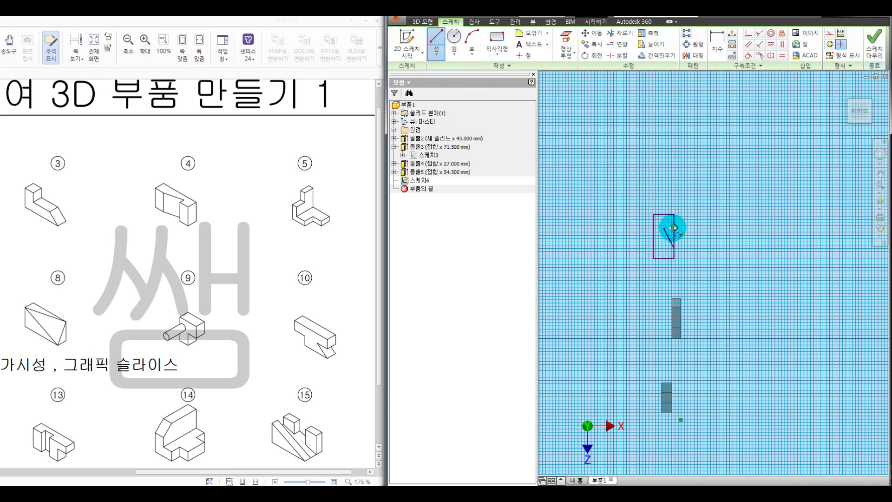
click(674, 228)
key(Escape)
click(882, 98)
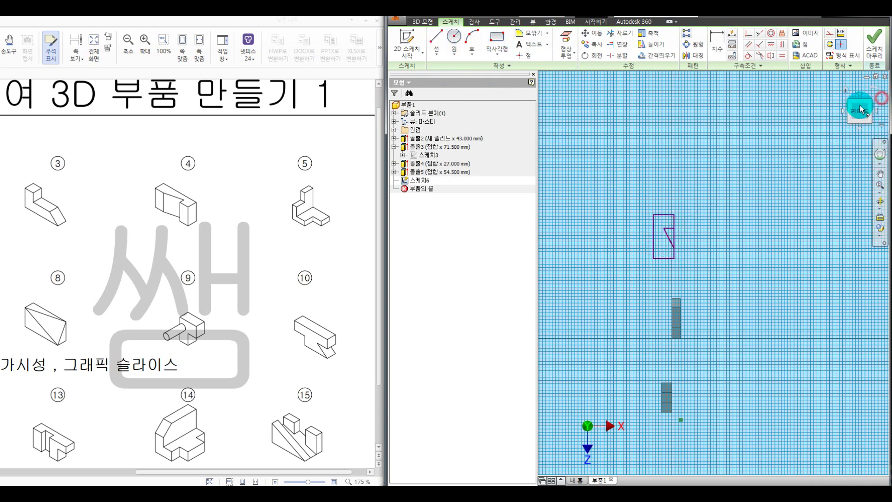
key(x)
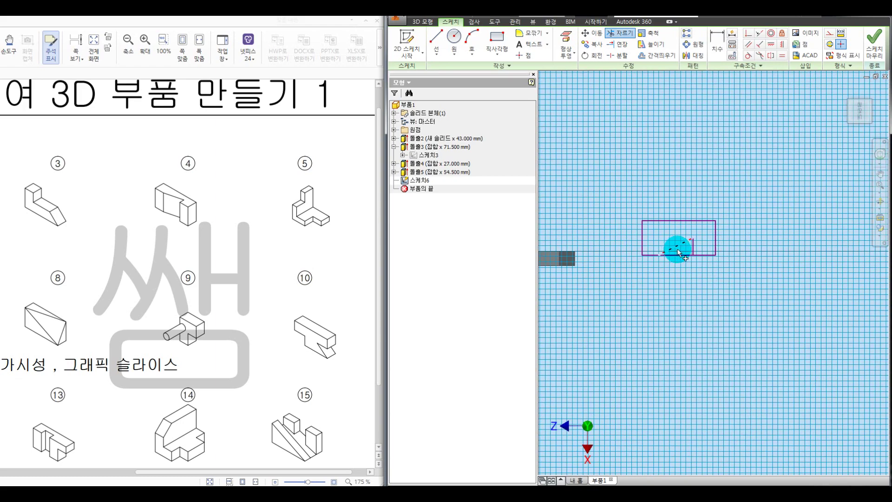
click(680, 252)
- Extrude the notched profile 185.25 mm downward with the join operation
key(e)
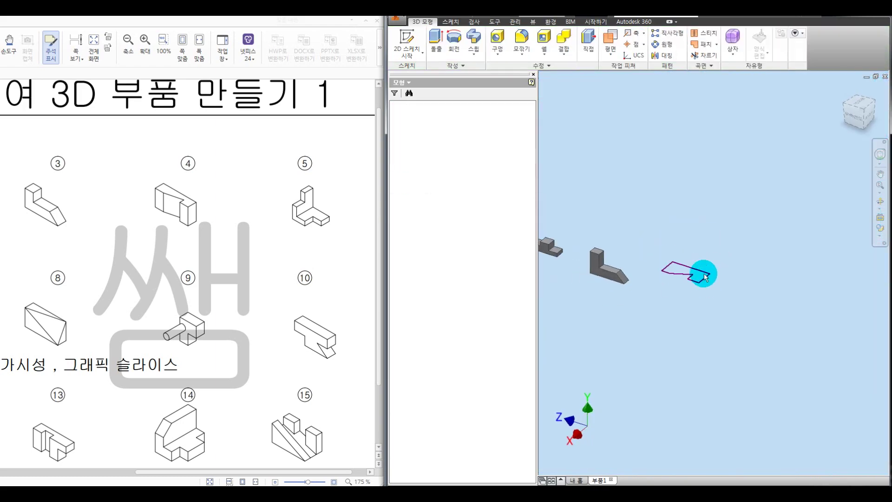
drag(688, 229, 690, 250)
click(345, 210)
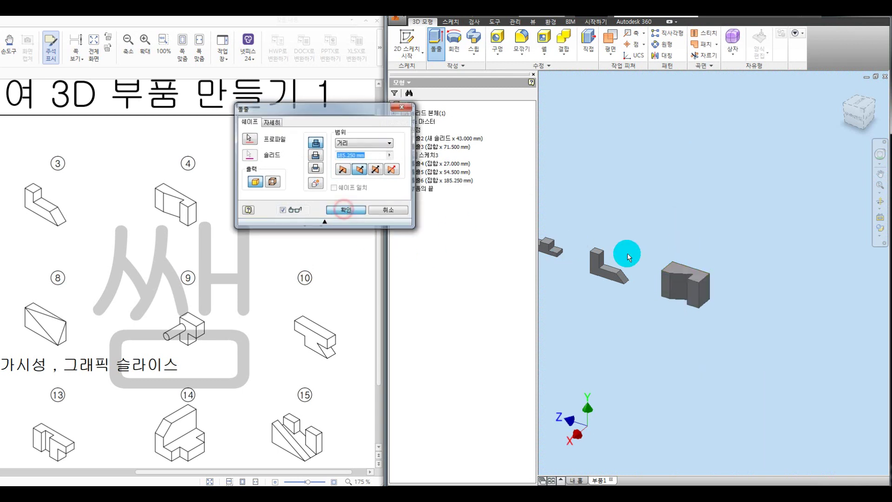
scroll(674, 275, down, 3)
middle_drag(752, 247, 687, 249)
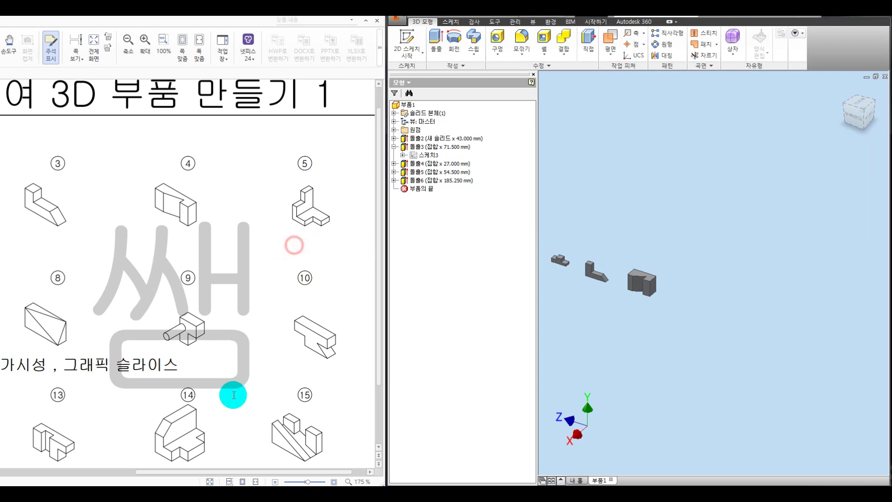
- Bring shape 5 of the worksheet into view and examine the L-shaped outline of its base
drag(196, 472, 210, 471)
key(ctrl+alt+d)
mouse_move(283, 160)
mouse_down()
mouse_move(252, 168)
mouse_move(350, 184)
mouse_move(301, 163)
mouse_up()
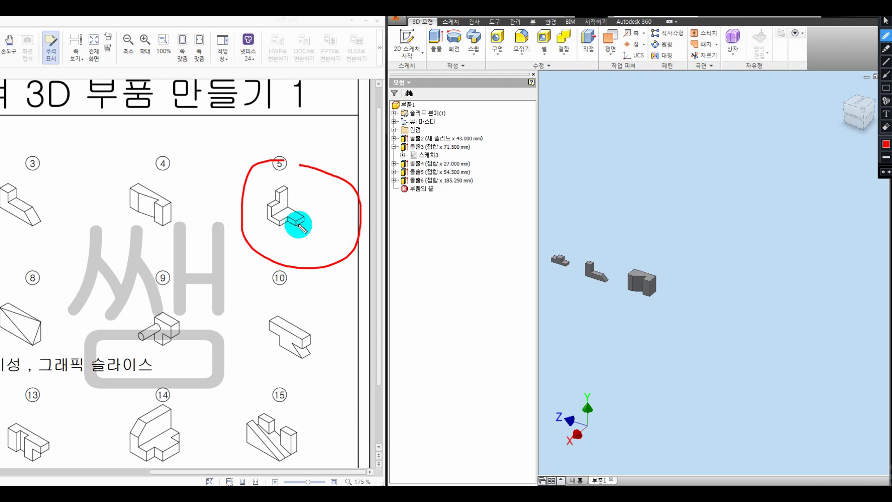
mouse_move(270, 218)
mouse_down()
mouse_move(289, 207)
mouse_move(279, 183)
mouse_move(271, 207)
mouse_move(295, 224)
mouse_move(288, 207)
mouse_move(272, 213)
mouse_up()
key(Escape)
key(ctrl+alt+d)
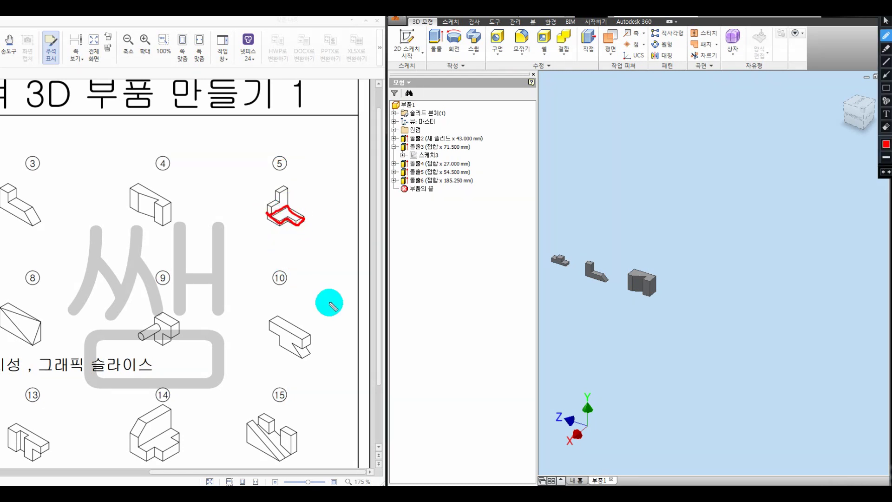
key(Escape)
- Start a 2D sketch on an upward-facing face of the L-shaped part and draw a rectangle beyond the notched block with a smaller one in its corner
click(711, 293)
middle_drag(696, 293, 688, 251)
key(s)
click(595, 235)
key(x)
middle_drag(746, 278, 730, 300)
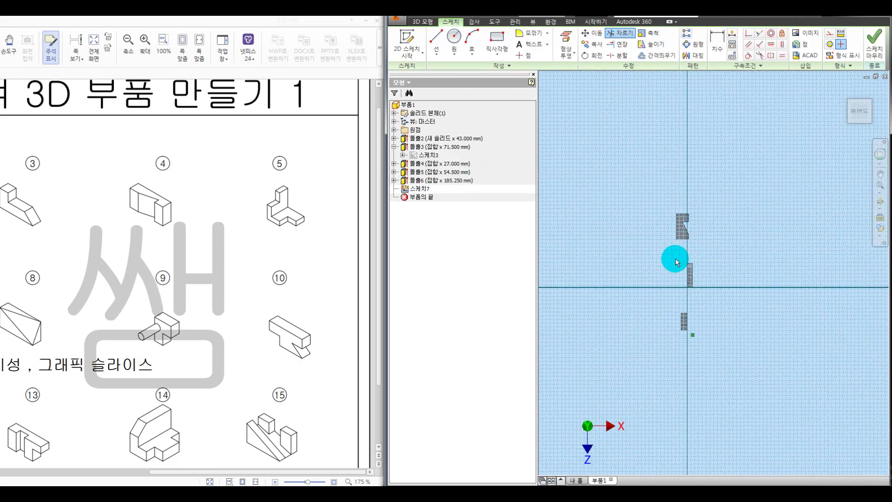
click(497, 37)
drag(651, 200, 678, 231)
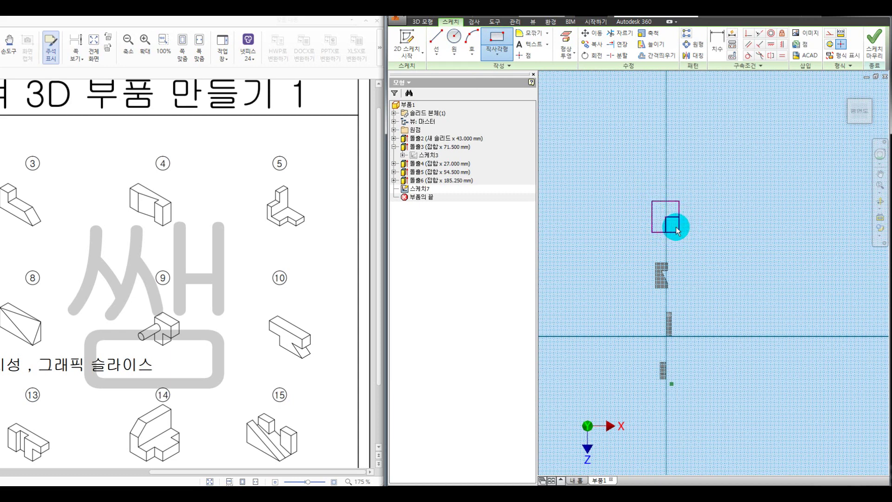
- Trim the two outer edges at the small corner rectangle to leave a closed L-shaped base profile
key(x)
scroll(676, 226, up, 3)
click(649, 186)
click(641, 195)
- Extrude the L-shaped base profile 95.5 mm downward with the join operation
key(e)
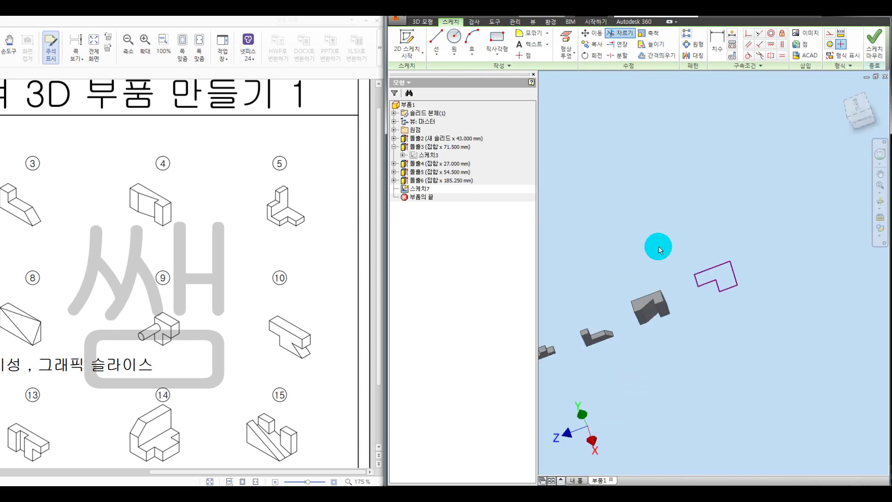
key(e)
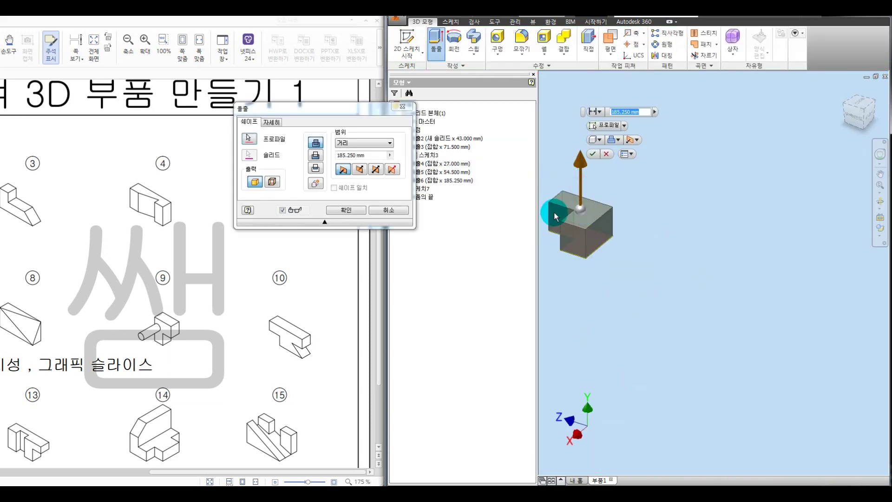
text(-95.5)
click(346, 210)
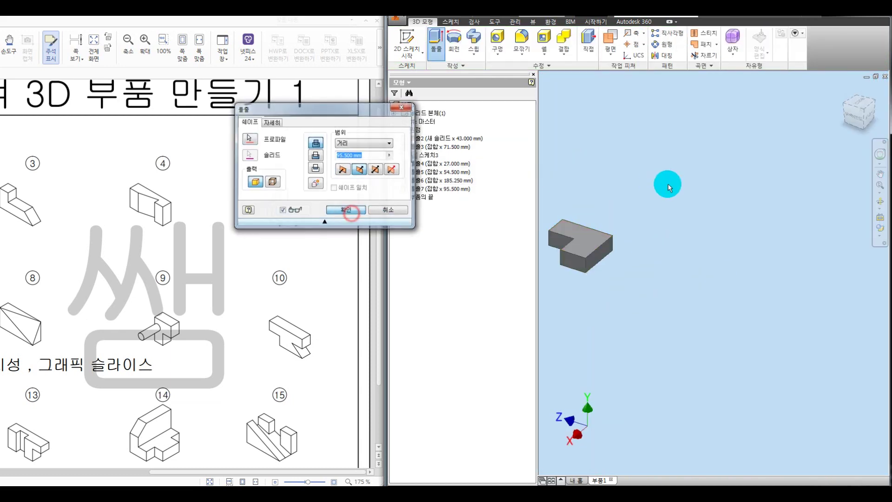
- Examine the L-shaped base from several sides to find the side face for the stepped upright of shape 5
middle_drag(668, 184, 706, 230)
key(ctrl+alt+d)
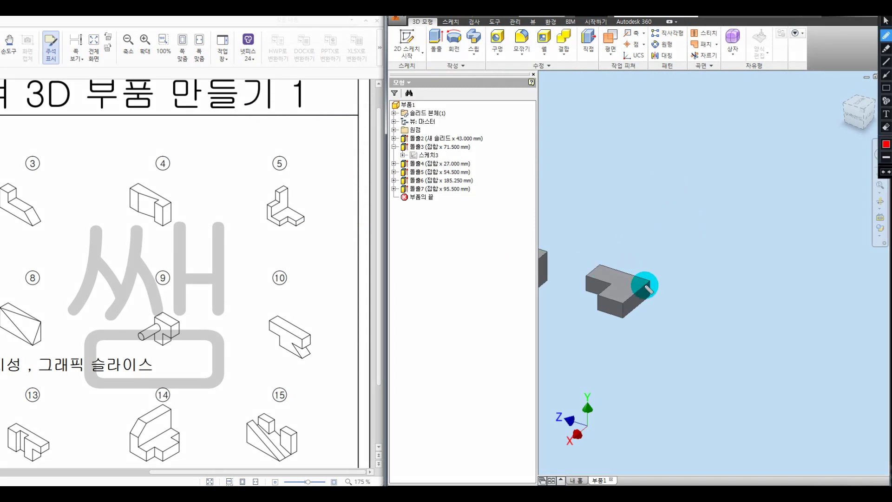
mouse_move(651, 285)
mouse_down()
mouse_move(659, 260)
mouse_move(639, 267)
mouse_move(639, 232)
mouse_move(595, 262)
mouse_up()
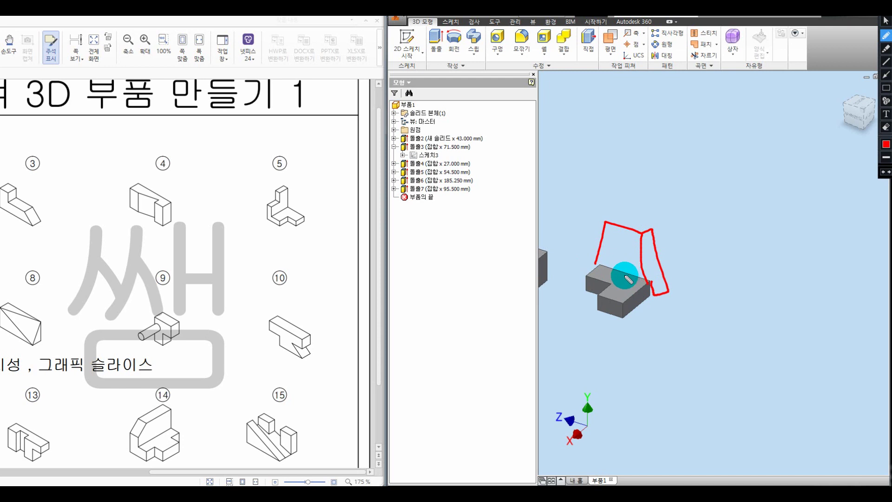
key(ctrl+alt+d)
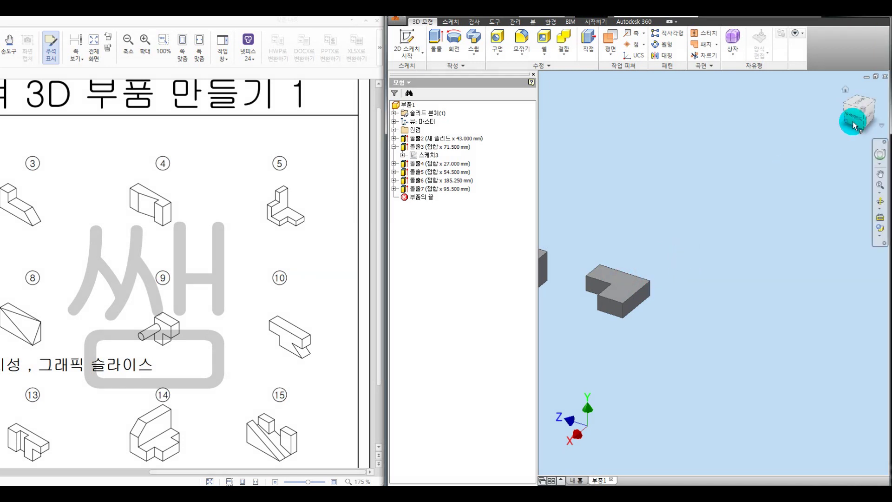
shift+middle_drag(737, 202, 705, 214)
middle_drag(648, 253, 782, 200)
middle_drag(561, 344, 648, 302)
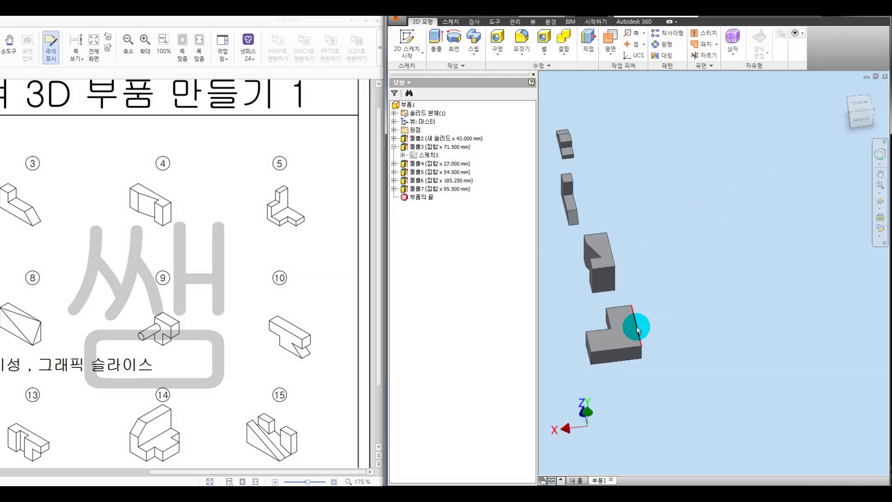
shift+middle_drag(629, 348, 611, 351)
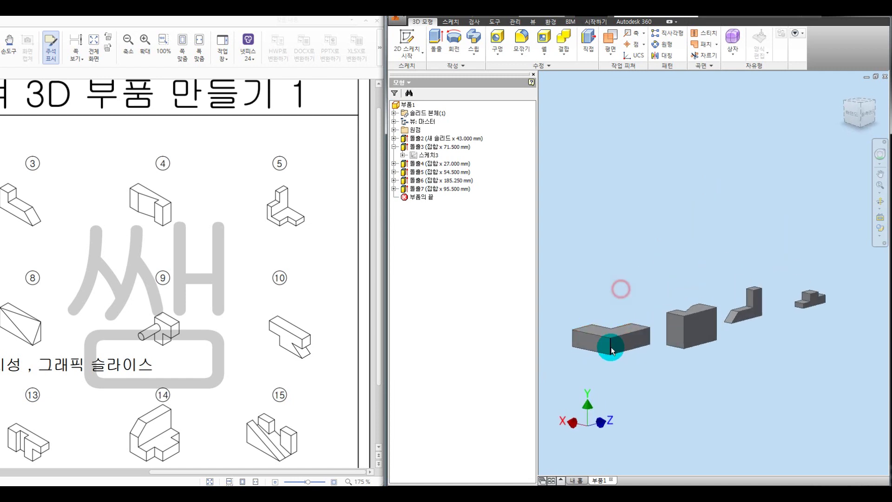
mouse_move(612, 352)
mouse_down()
mouse_move(611, 288)
mouse_move(650, 339)
mouse_up()
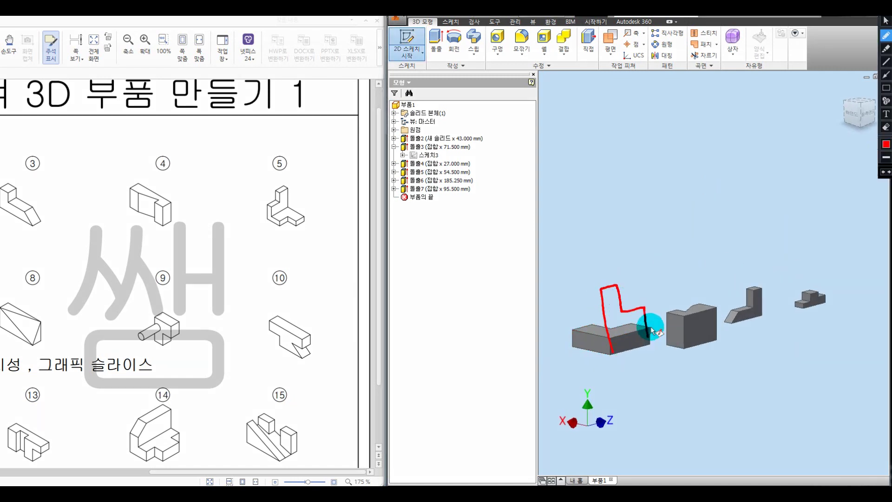
key(Escape)
- Start a 2D sketch on the base's negative X face, project the face, and draw a taller rectangle with a smaller one in its upper corner
click(622, 343)
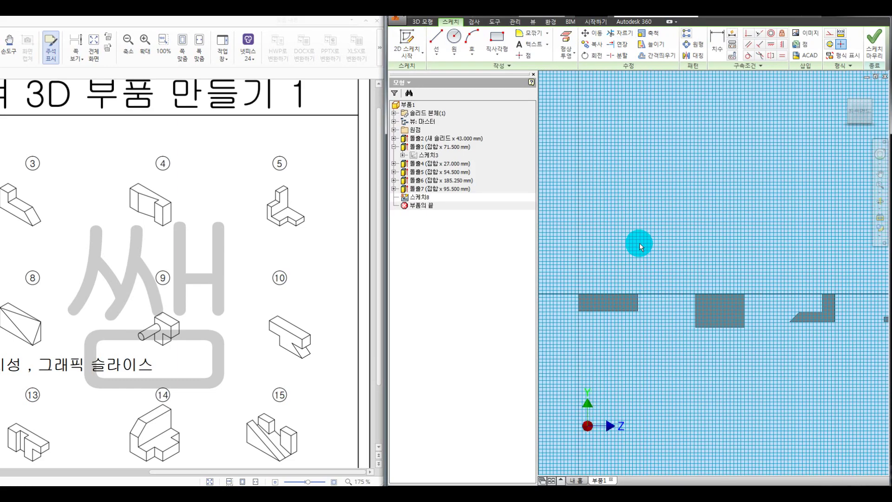
click(565, 37)
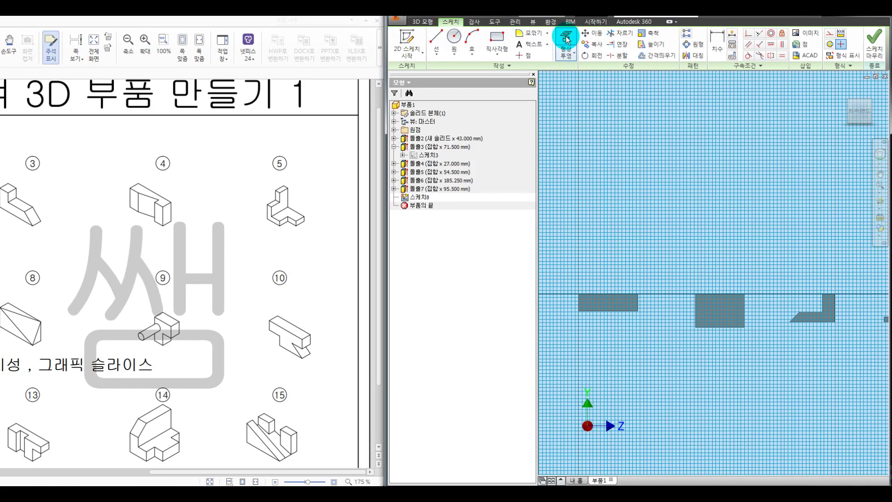
click(600, 300)
click(496, 41)
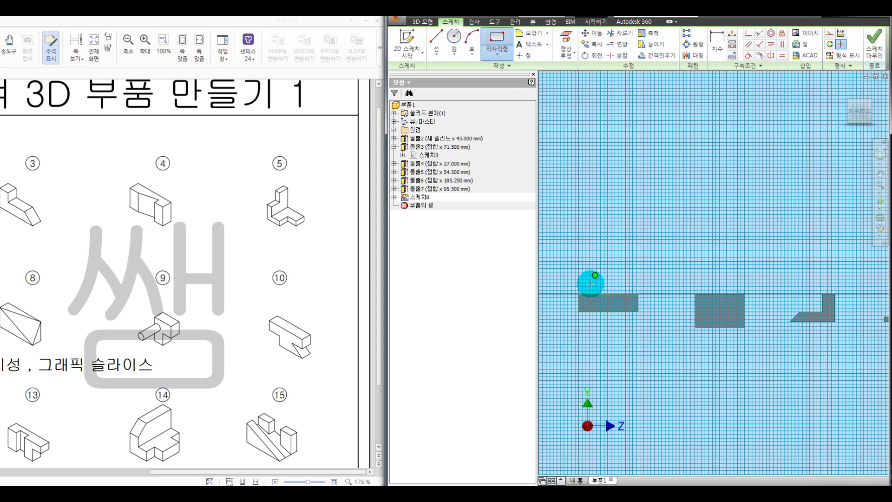
click(578, 311)
click(638, 255)
click(608, 282)
- Extrude the stepped L-shaped region 95.5 mm outward from the base with the join operation
key(e)
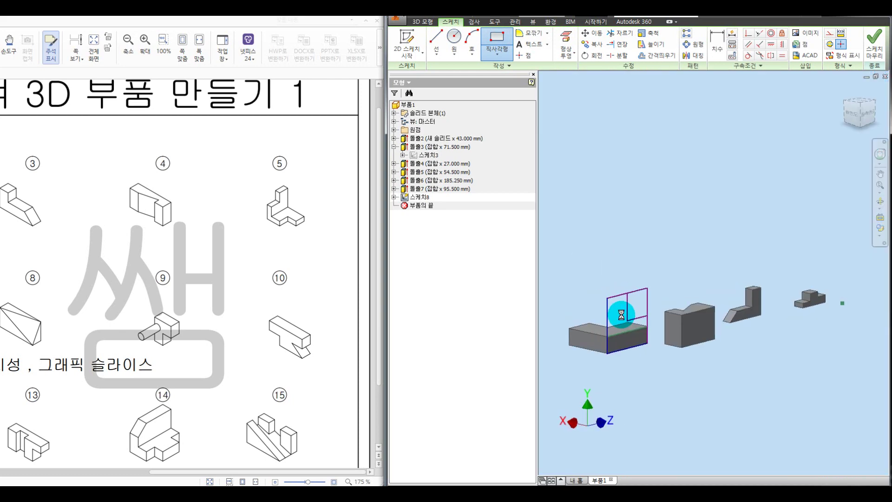
click(621, 324)
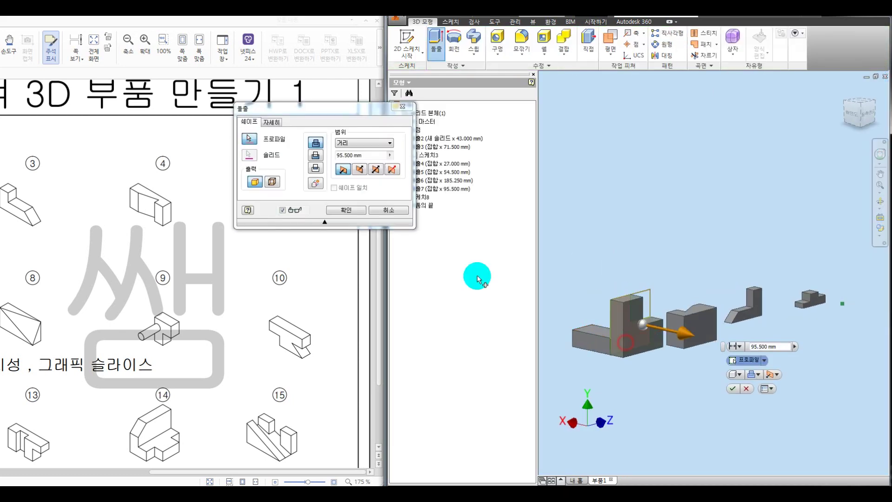
click(355, 211)
- Compare the finished block with shape 5, then bring shape 6 of the worksheet into view and examine its outline
mouse_move(617, 267)
shift+middle_down()
mouse_move(681, 271)
mouse_move(611, 238)
shift+middle_up()
mouse_move(679, 252)
middle_down()
mouse_move(630, 249)
mouse_move(659, 269)
mouse_move(667, 223)
mouse_move(677, 239)
mouse_move(691, 237)
middle_up()
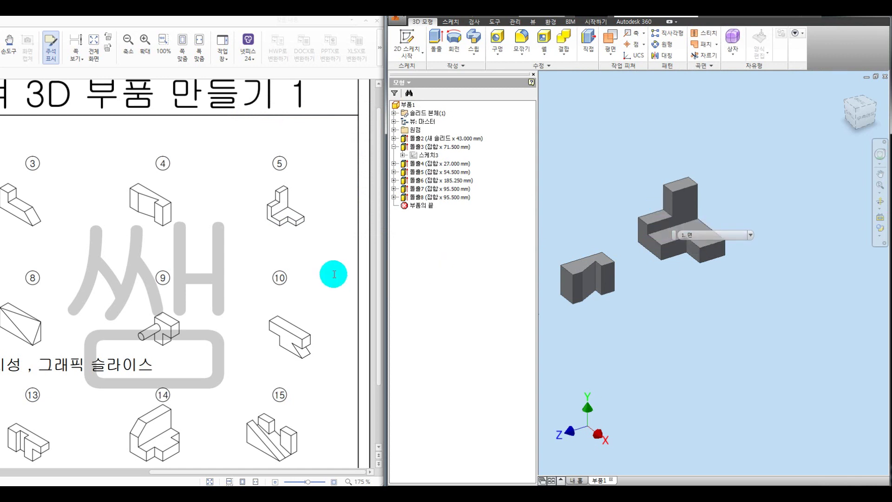
scroll(330, 275, down, 3)
scroll(234, 475, up, 4)
drag(234, 471, 111, 470)
scroll(692, 302, down, 3)
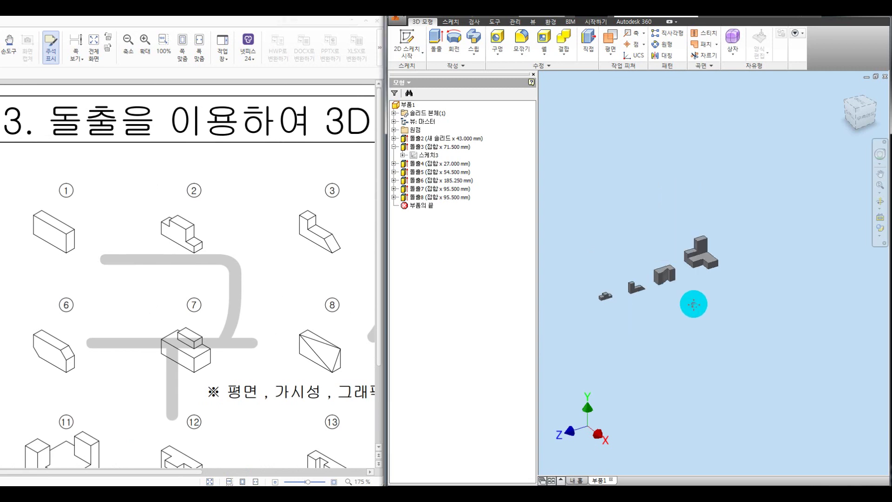
mouse_move(15, 385)
mouse_down()
mouse_move(40, 370)
mouse_move(41, 381)
mouse_up()
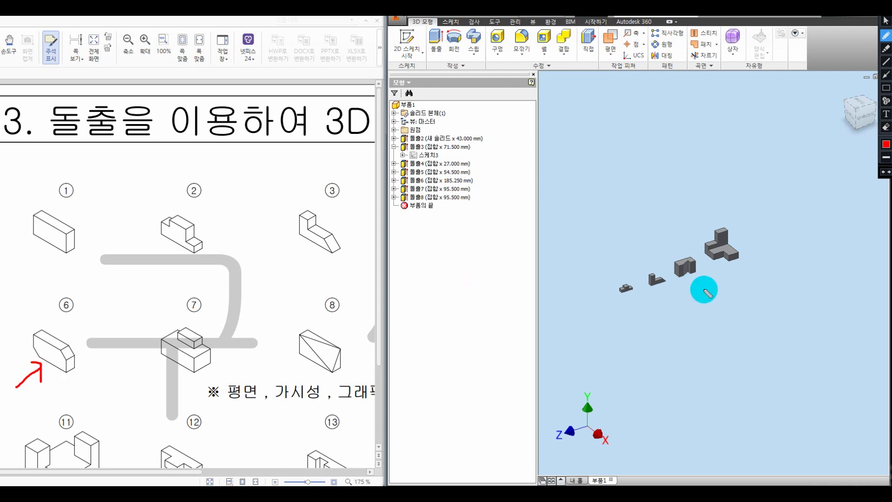
key(Escape)
- Start a 2D sketch on shape 5's positive X face and draw a separate rectangle beyond the block for shape 6
mouse_move(740, 262)
middle_down()
mouse_move(715, 280)
mouse_move(726, 307)
mouse_move(743, 260)
middle_up()
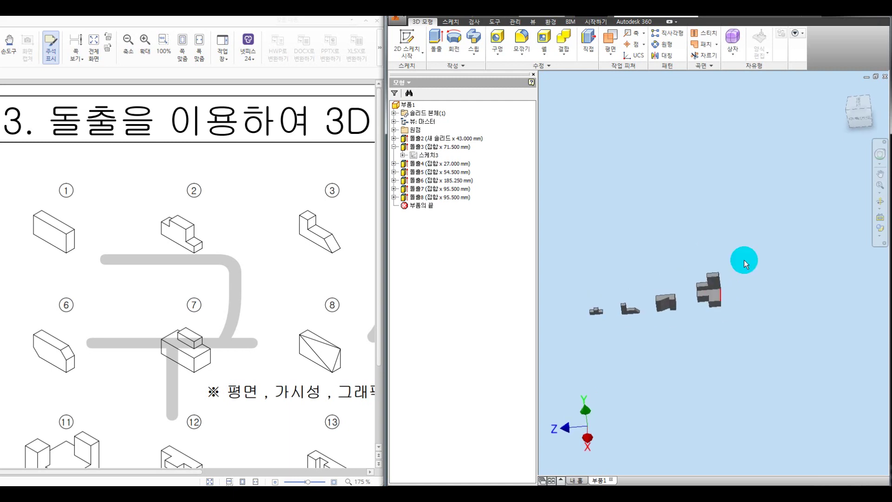
click(716, 305)
key(s)
key(r)
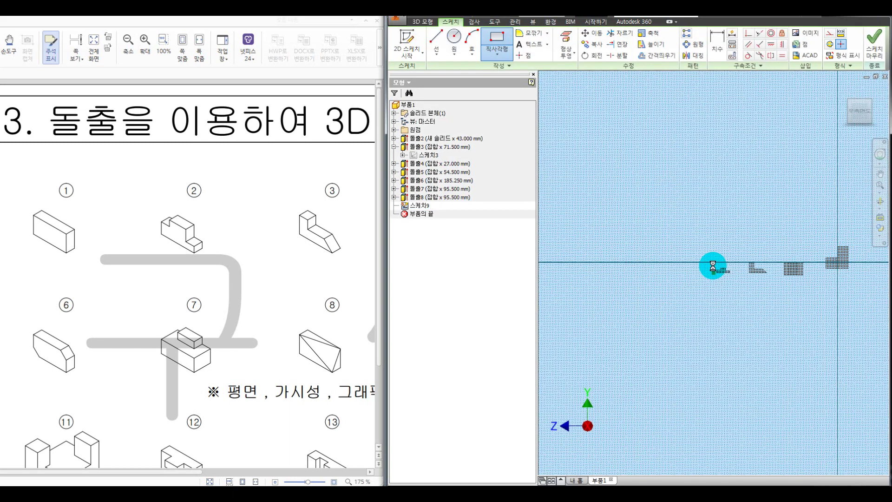
click(712, 266)
click(761, 290)
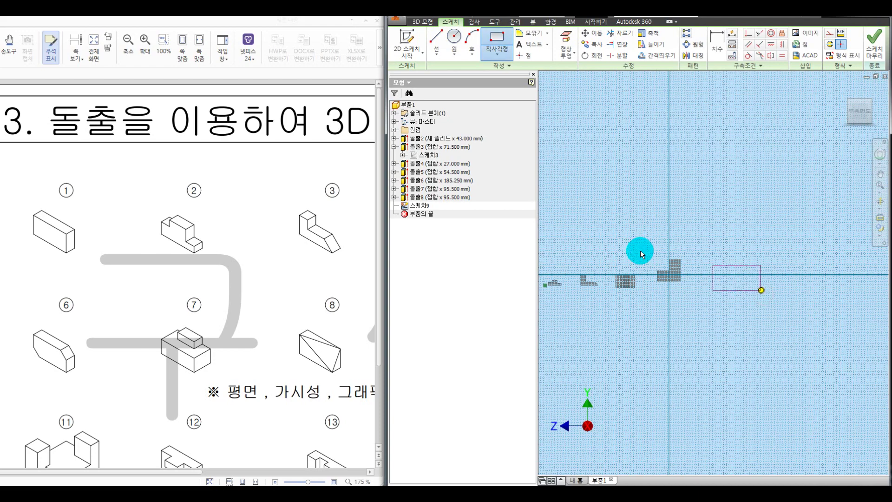
- Draw slanted lines across two diagonally opposite corners of the rectangle, matching the cut corners of shape 6
scroll(640, 255, up, 3)
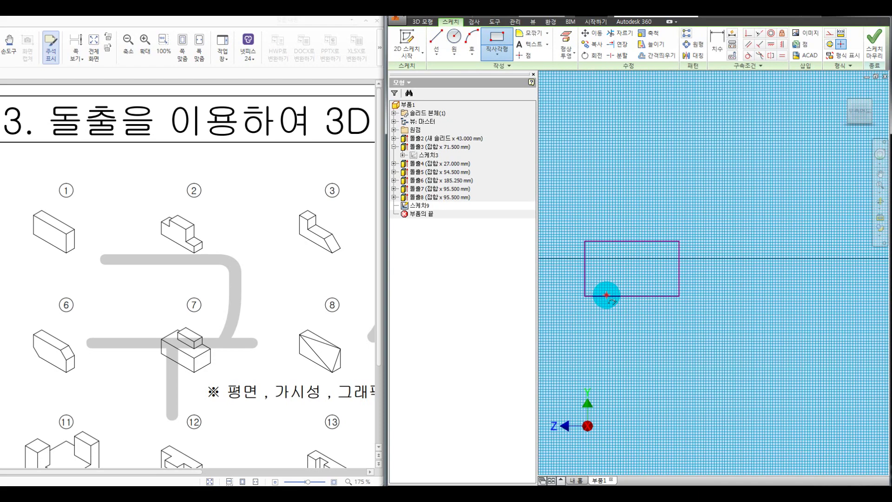
key(l)
click(607, 296)
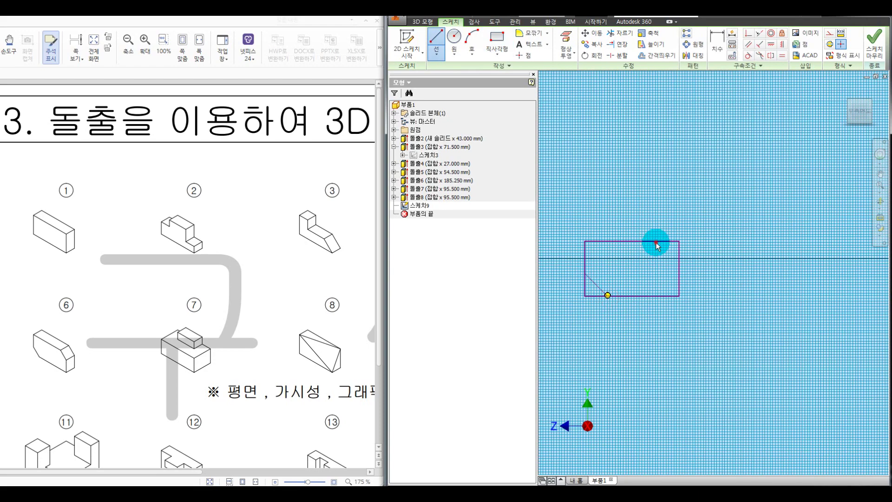
click(655, 241)
click(678, 265)
click(652, 246)
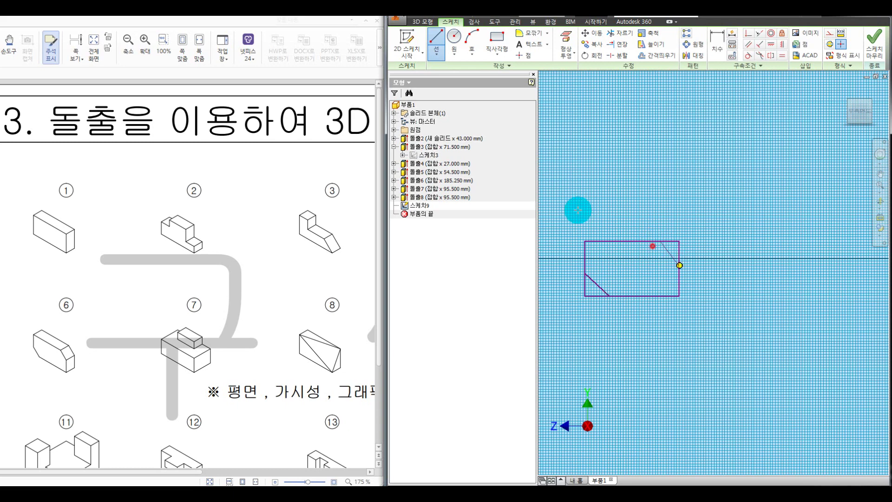
key(Escape)
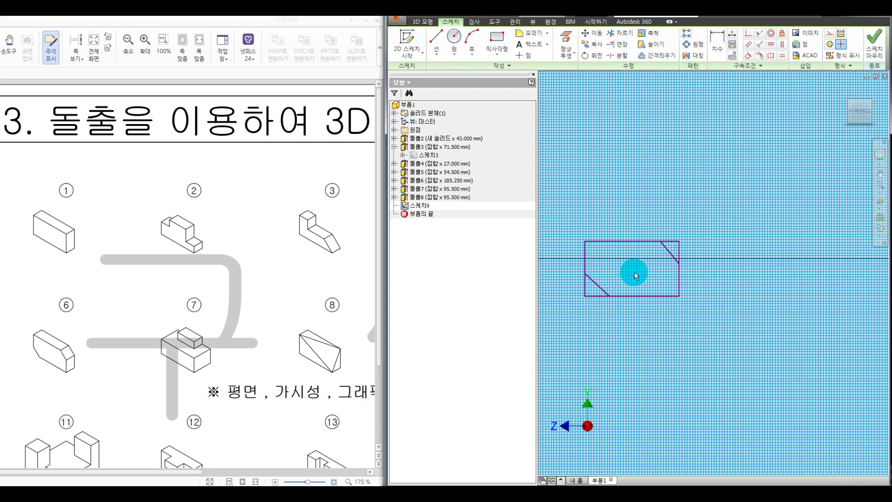
- Extrude the region between the cut corners 213.75 mm with the join operation
shift+middle_drag(763, 300, 773, 298)
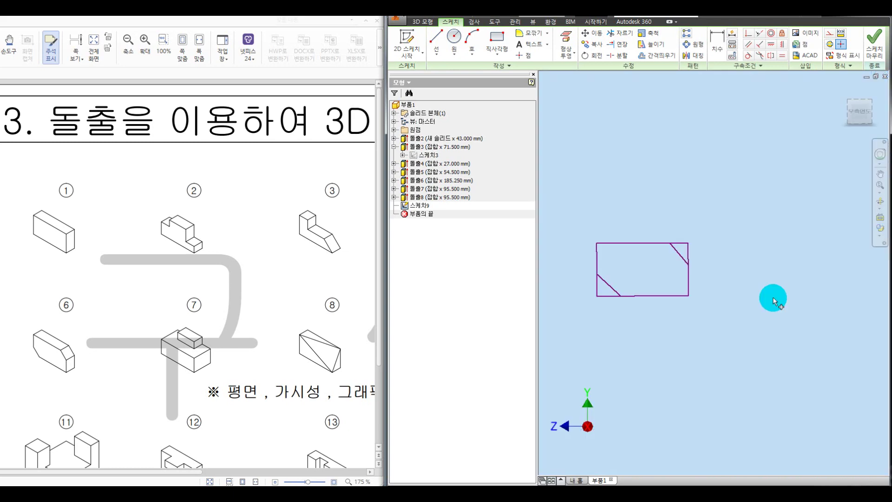
key(e)
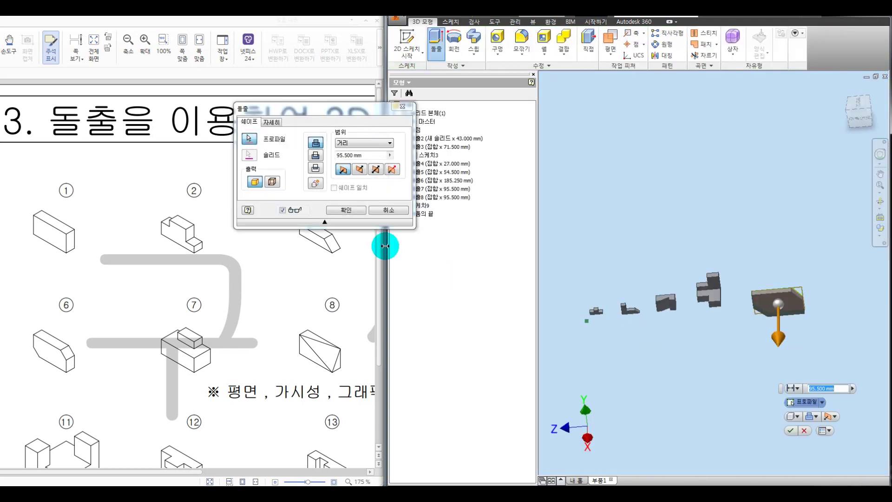
click(348, 213)
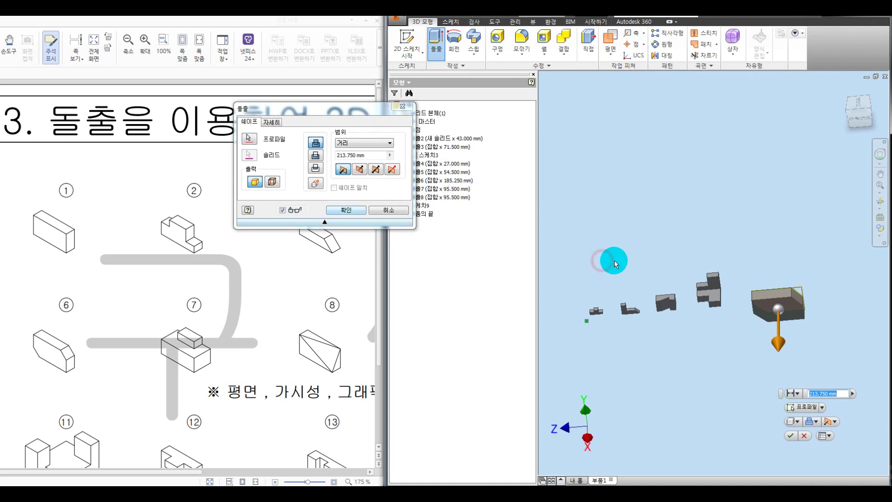
key(Return)
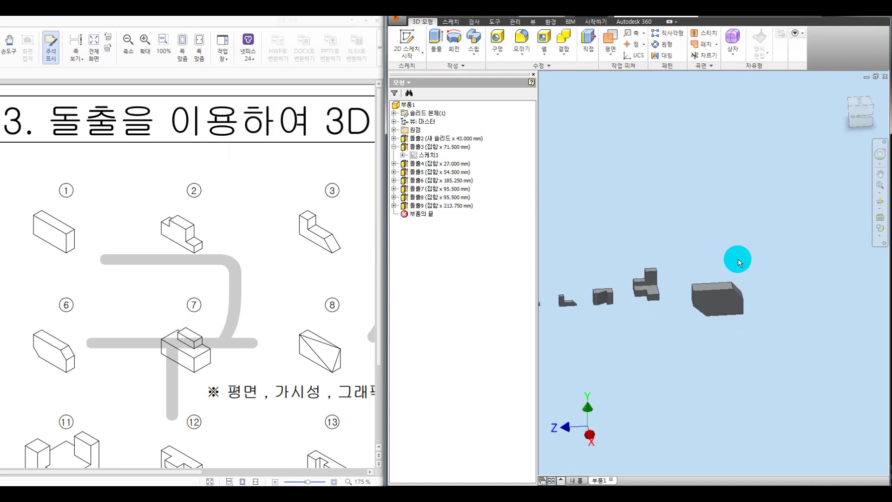
- Mark shape 7 on the worksheet and examine its base block and the smaller block on top
middle_drag(738, 260, 653, 263)
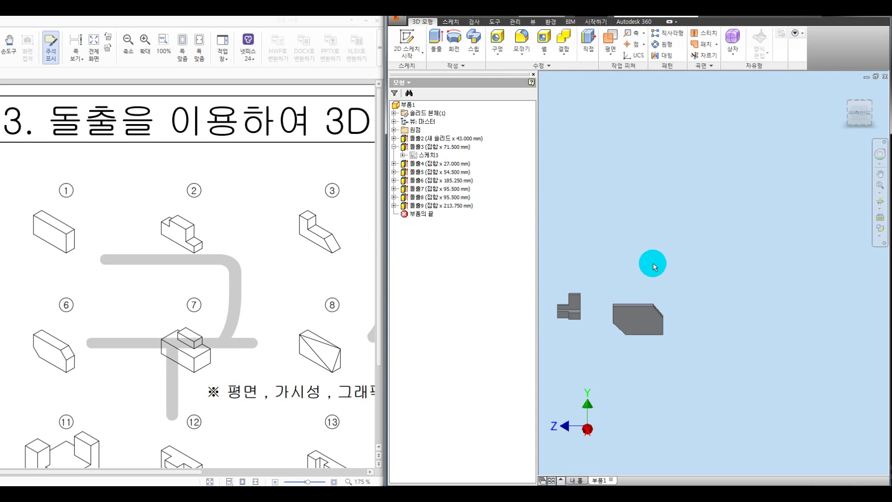
key(F4)
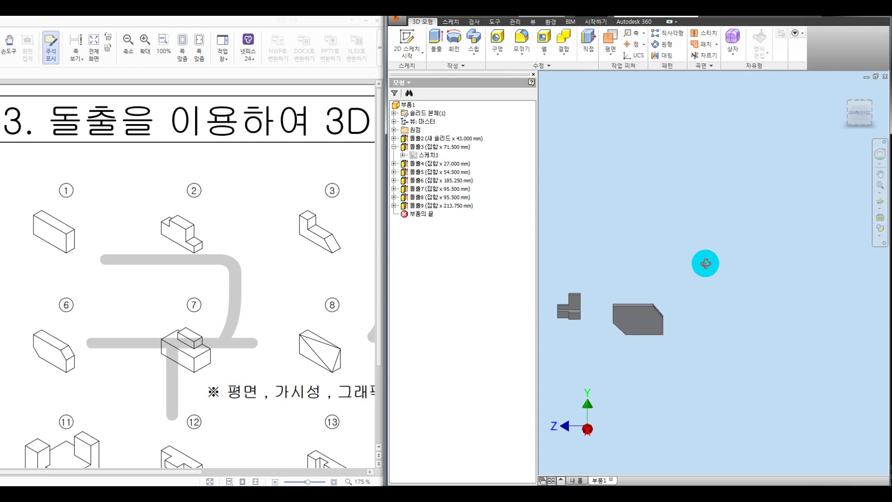
shift+middle_drag(705, 263, 688, 272)
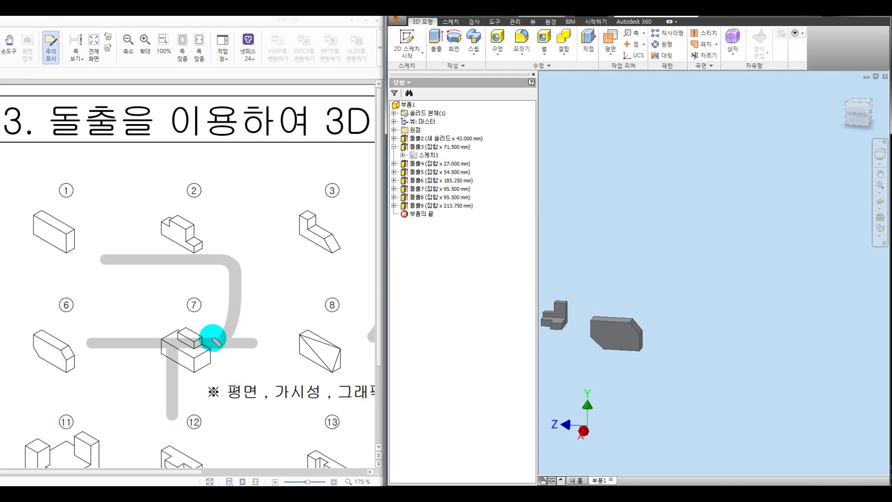
drag(194, 323, 242, 333)
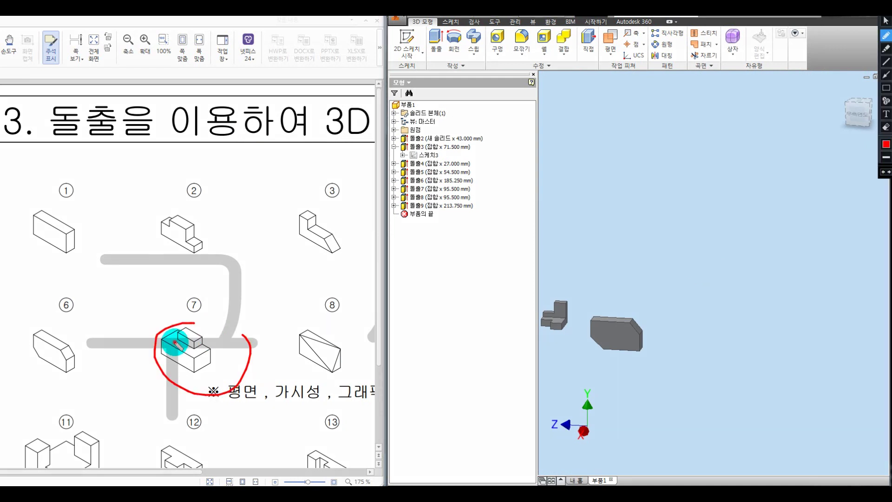
mouse_move(175, 343)
mouse_down()
mouse_move(190, 334)
mouse_move(173, 343)
mouse_up()
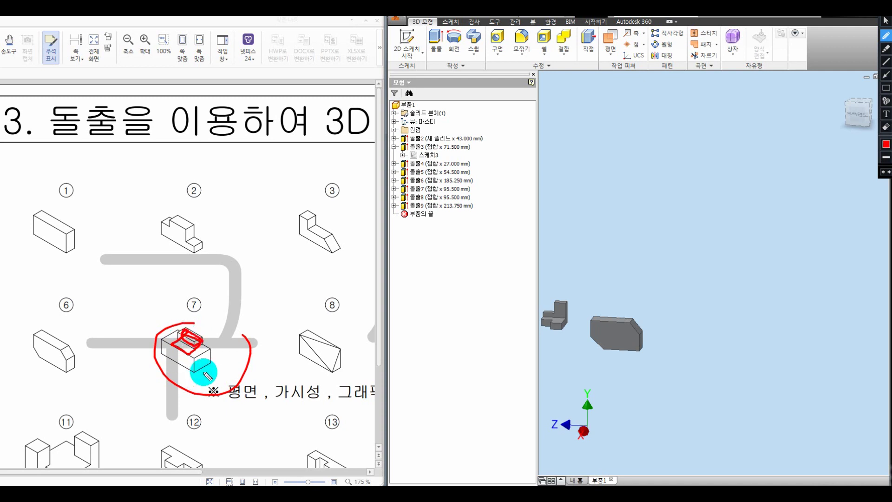
key(Escape)
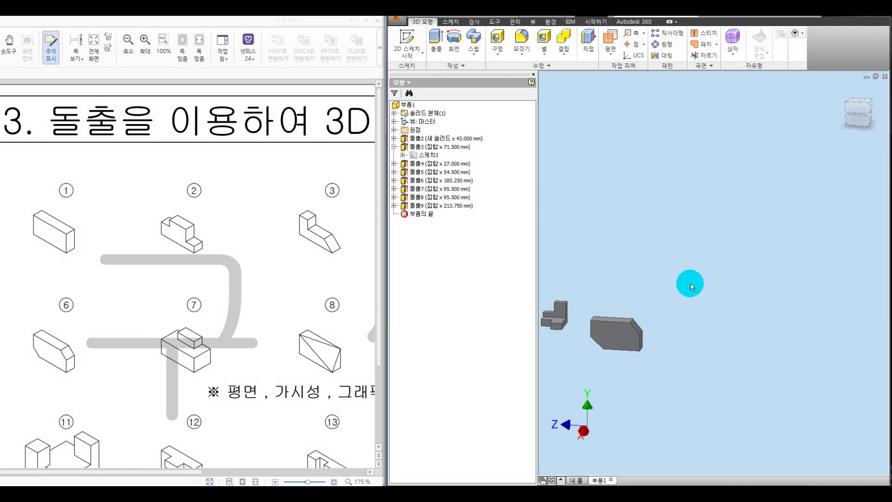
- Start a 2D sketch on shape 6's positive X face and draw a separate rectangle beyond the block for shape 7's base
click(633, 331)
key(s)
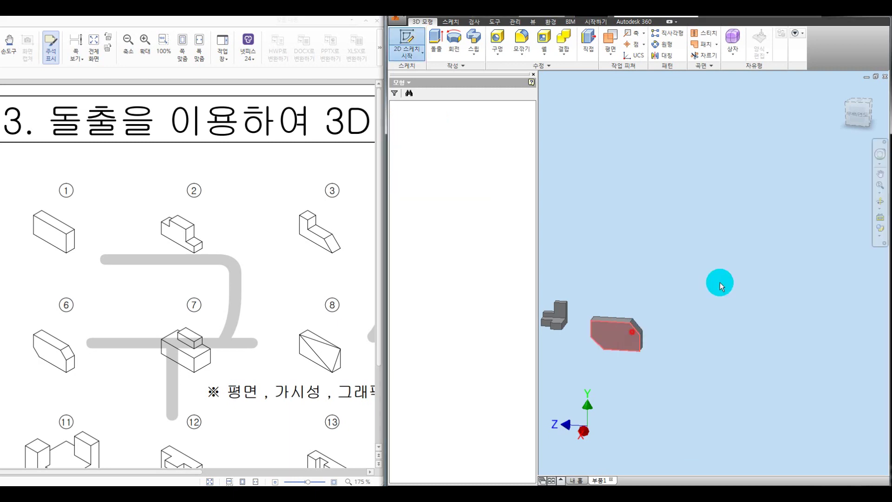
key(r)
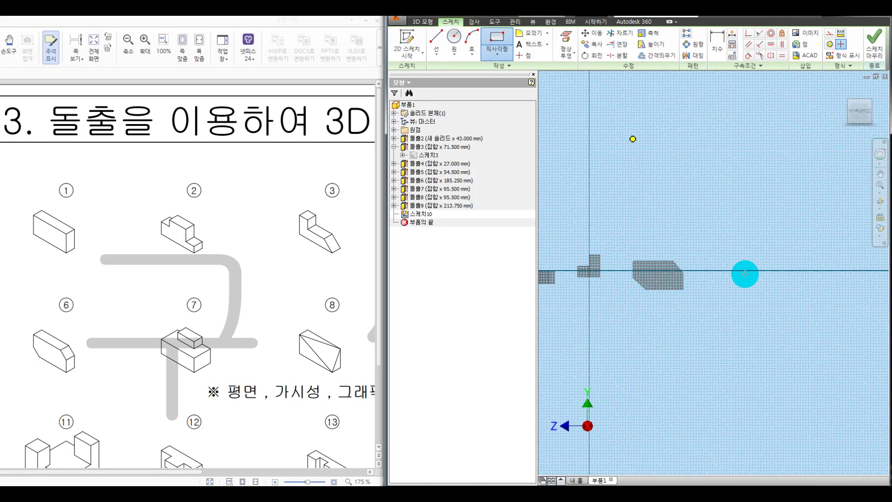
click(717, 264)
click(766, 292)
- Extrude shape 7's base rectangle 477.75 mm with the join operation
shift+middle_drag(738, 233, 698, 300)
key(e)
drag(687, 361, 681, 411)
click(346, 210)
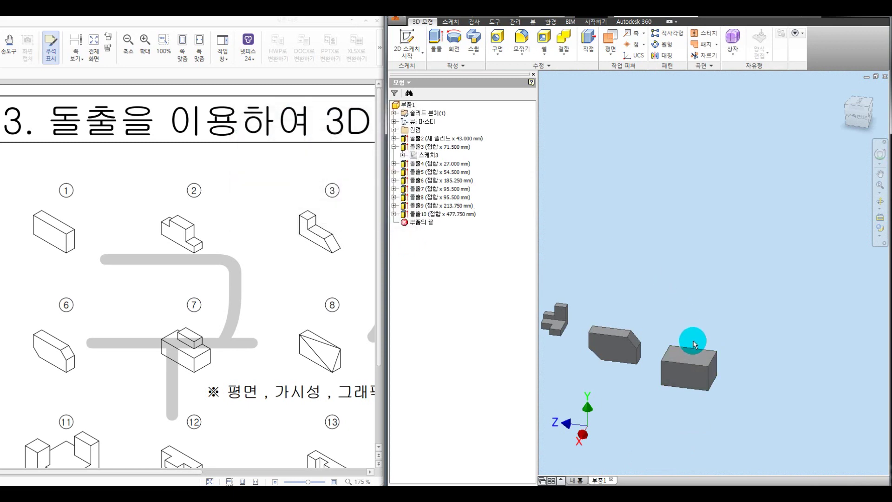
- Start a 2D sketch on the upper face of shape 7's base block and project the face's outline into it
key(s)
mouse_move(728, 334)
shift+middle_down()
mouse_move(701, 343)
mouse_move(696, 326)
shift+middle_up()
mouse_move(696, 326)
middle_down()
mouse_move(726, 279)
mouse_move(718, 258)
middle_up()
click(650, 367)
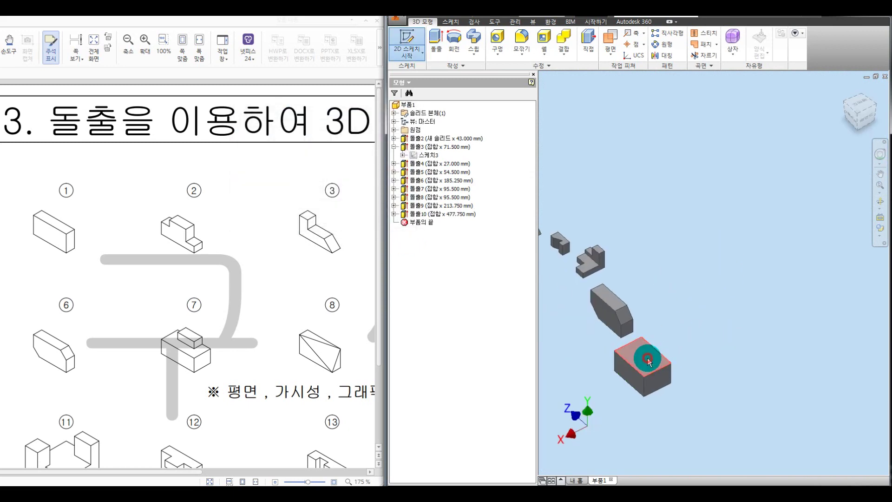
middle_drag(644, 353, 643, 359)
key(Escape)
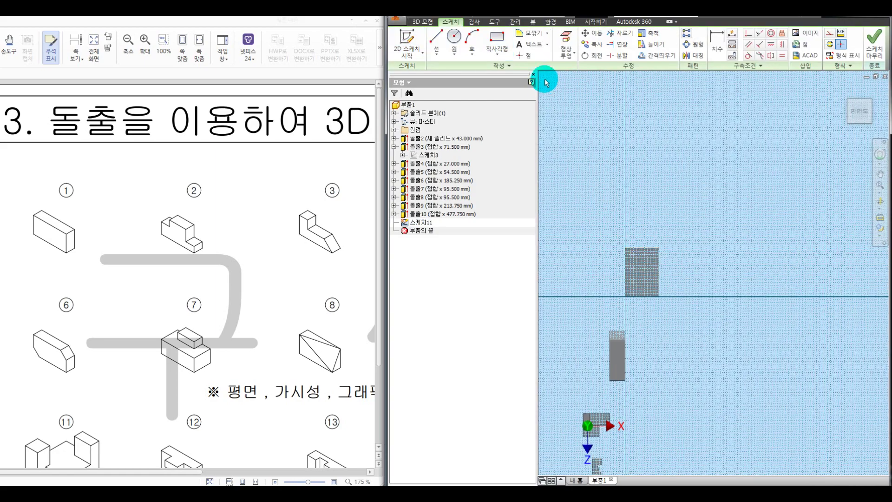
scroll(615, 256, up, 3)
middle_drag(617, 276, 667, 291)
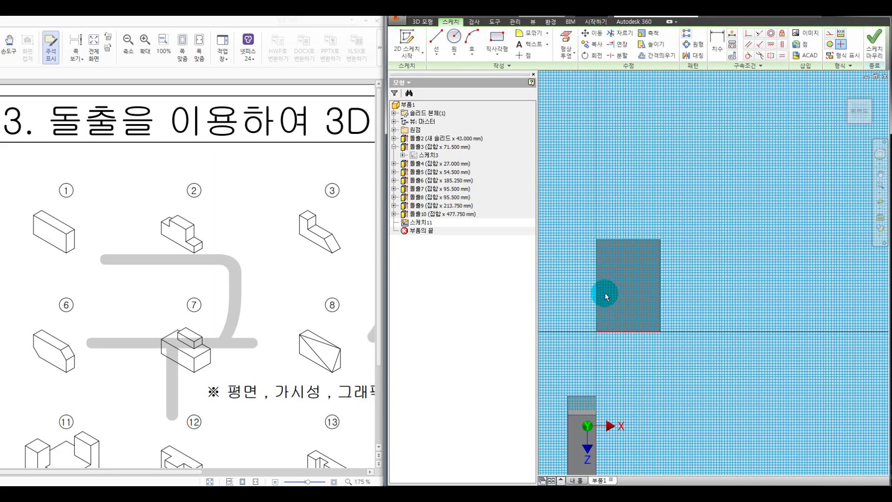
click(566, 39)
click(640, 271)
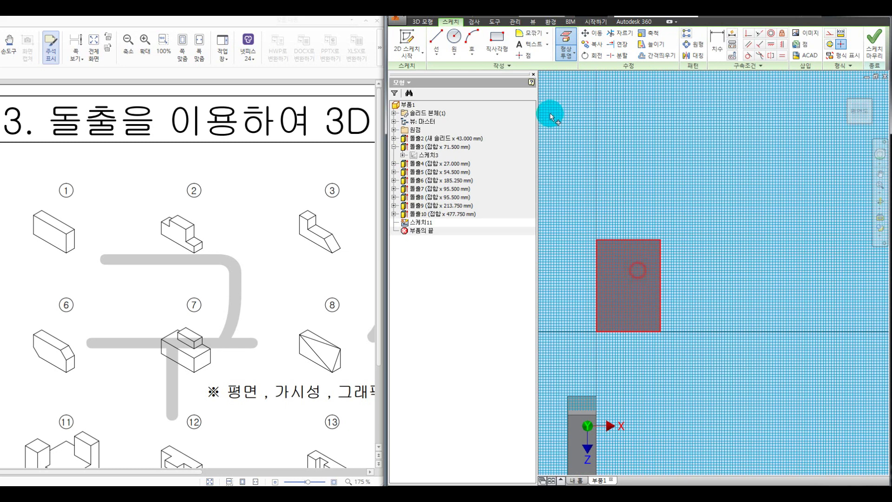
- Draw a small rectangle inside the projected outline, starting on the face's negative X edge
click(497, 39)
click(598, 263)
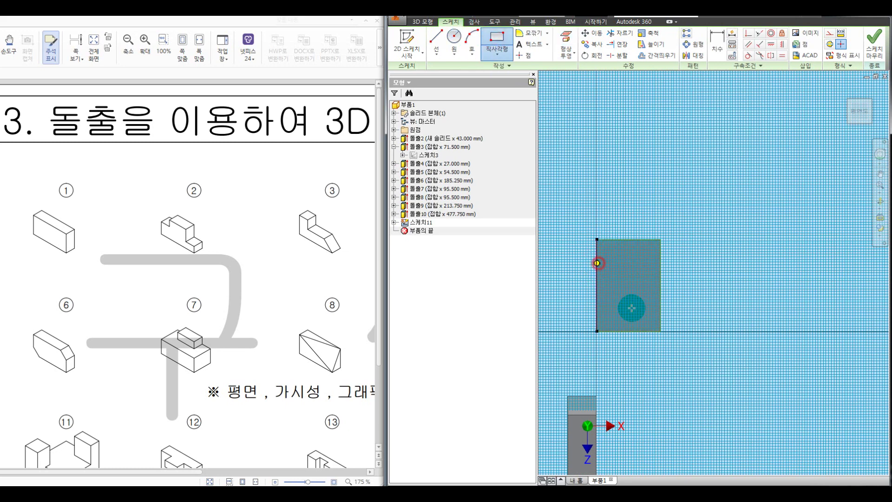
click(629, 308)
- Extrude the small rectangle 193.75 mm upward with the join operation to form shape 7's upper block
key(F6)
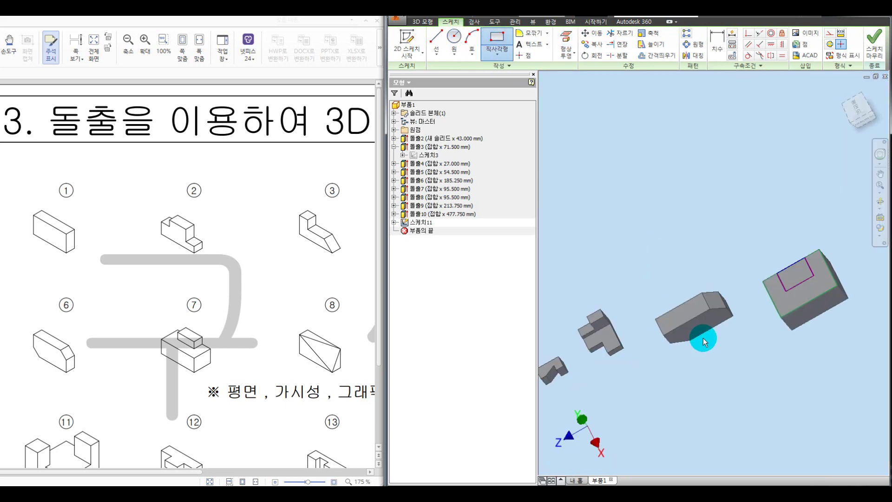
key(e)
click(652, 351)
drag(649, 296, 649, 309)
click(353, 211)
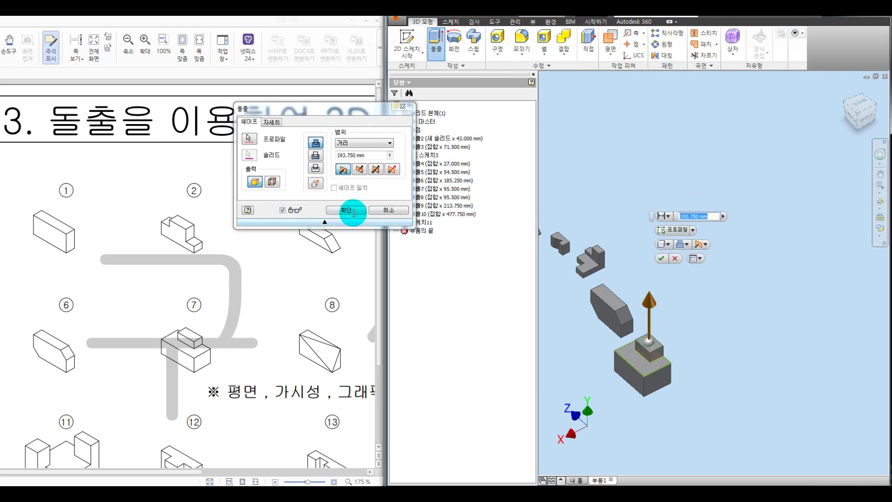
- Open the sketch of shape 7's upper block for editing
click(394, 222)
click(416, 231)
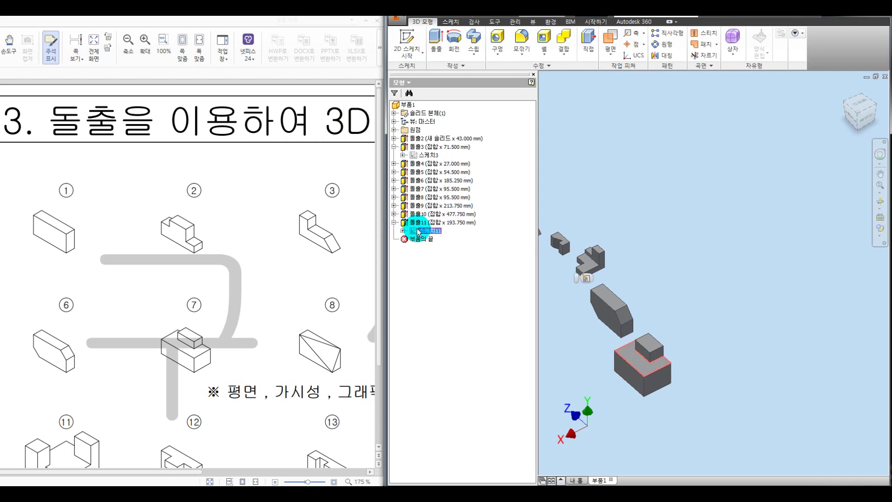
right_click(417, 230)
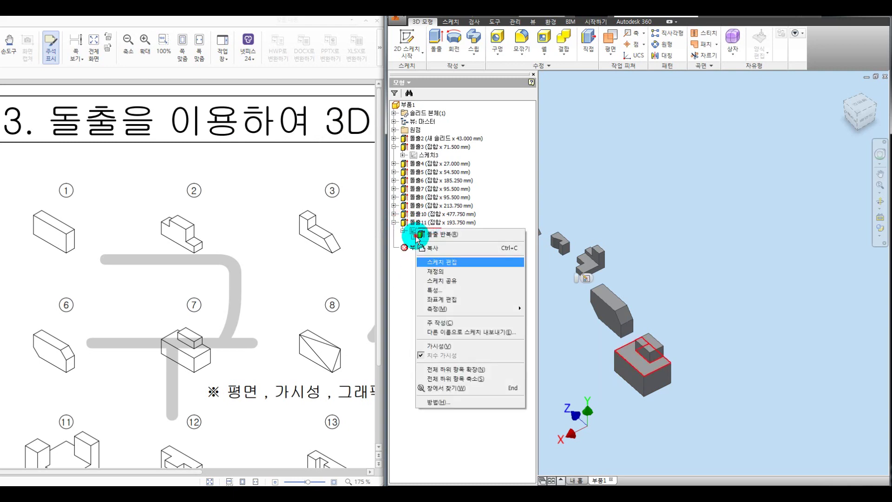
click(441, 262)
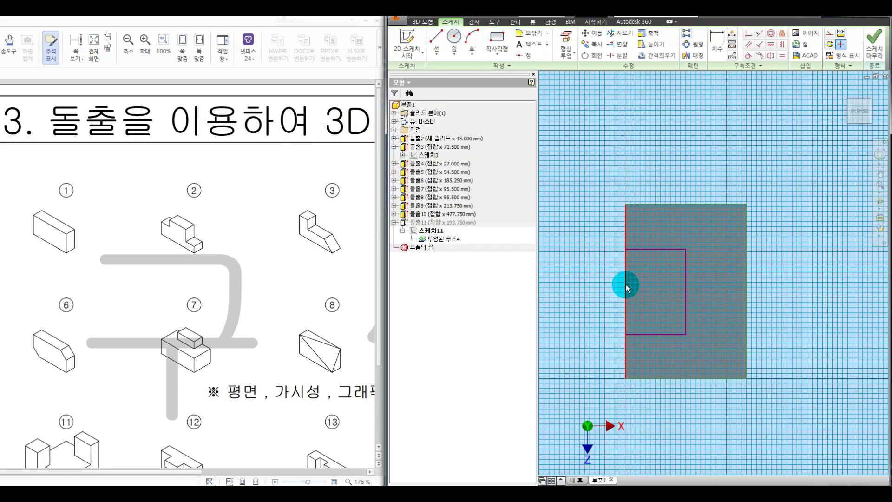
- Try to align the midpoint of the small rectangle's edge with the overlapping projected face edge using a horizontal constraint
click(770, 46)
click(625, 291)
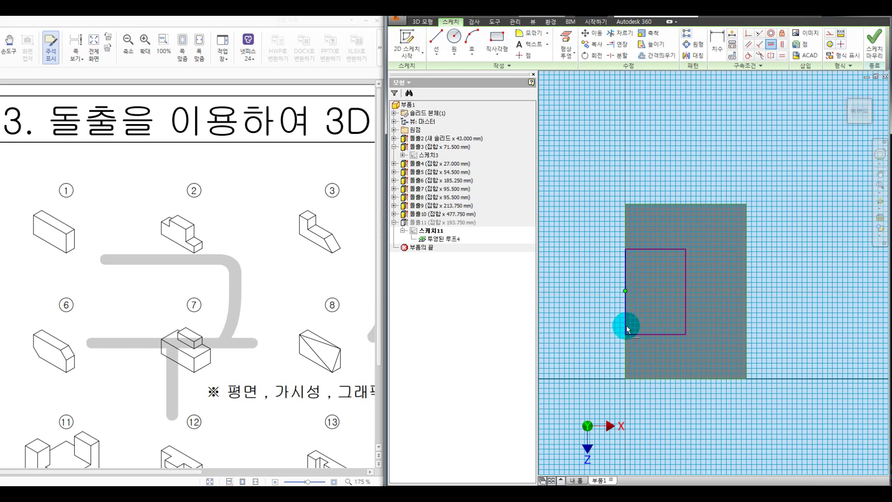
click(626, 221)
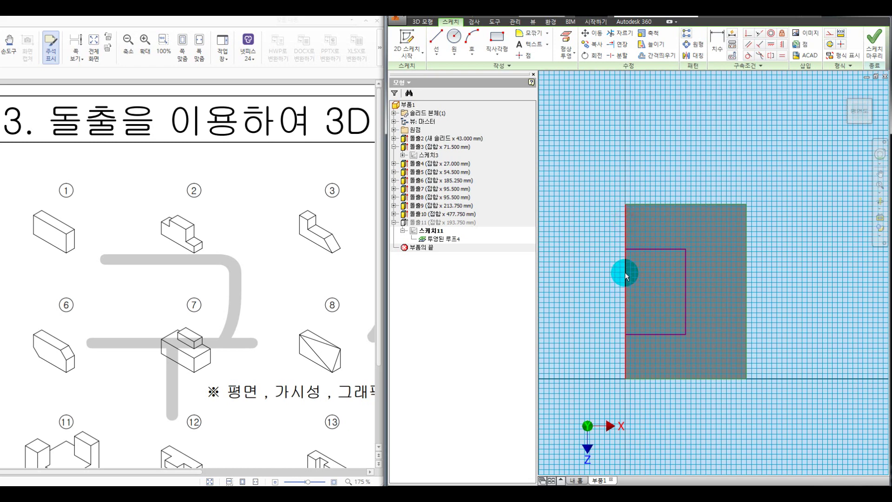
- Draw a short horizontal line outward from the midpoint on the face's negative X edge, and delete it
key(l)
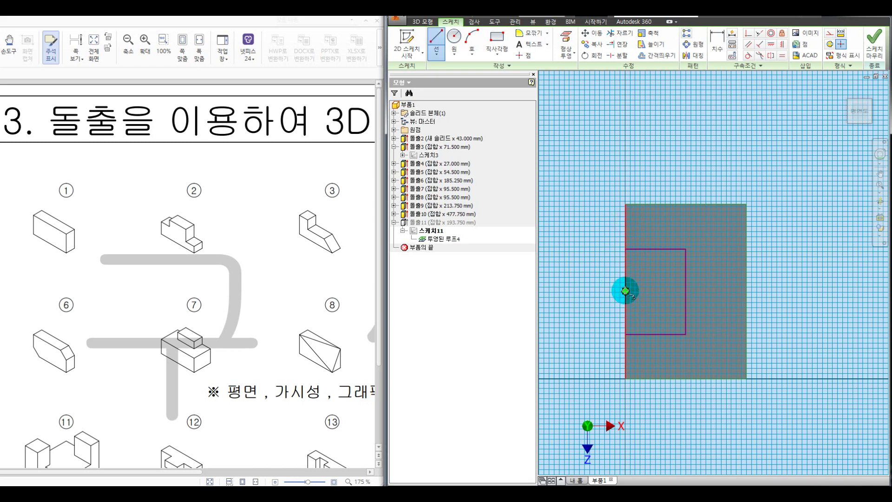
click(625, 291)
click(604, 292)
key(Escape)
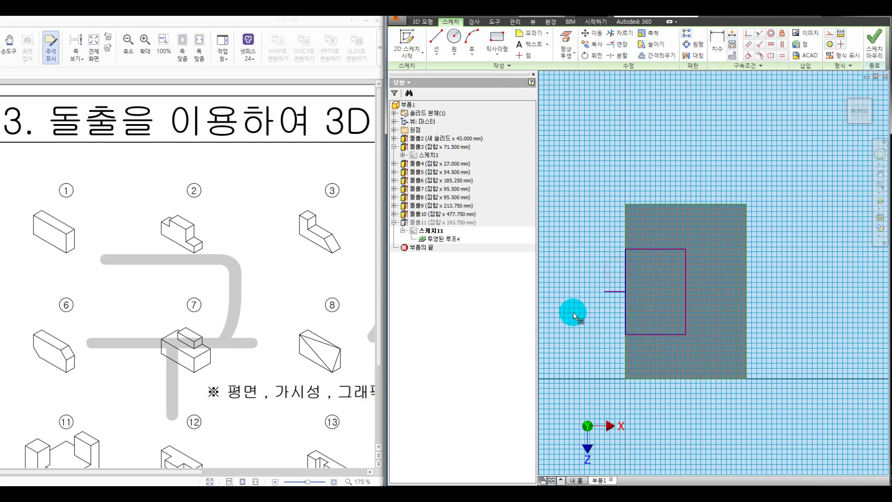
drag(617, 277, 583, 313)
- Replace the small rectangle with a new one placed inside the projected outline, clear of all its edges
drag(594, 229, 710, 361)
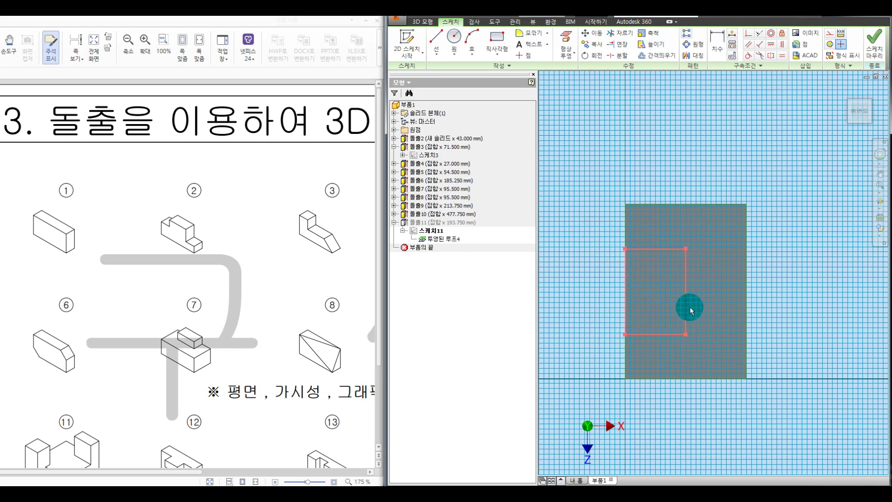
key(Delete)
click(497, 38)
click(662, 233)
click(712, 331)
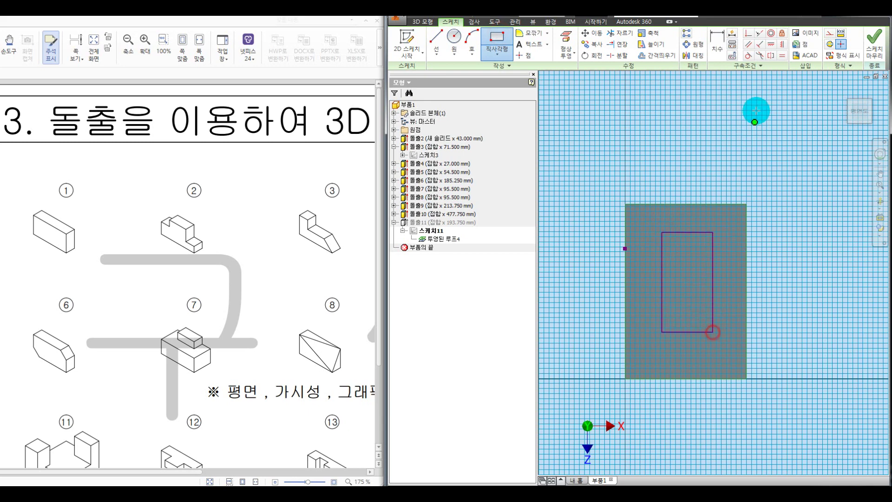
- Align the rectangle's side midpoint horizontally with the face edge's midpoint, and make that side coincident with the face's negative X edge
click(767, 44)
click(662, 281)
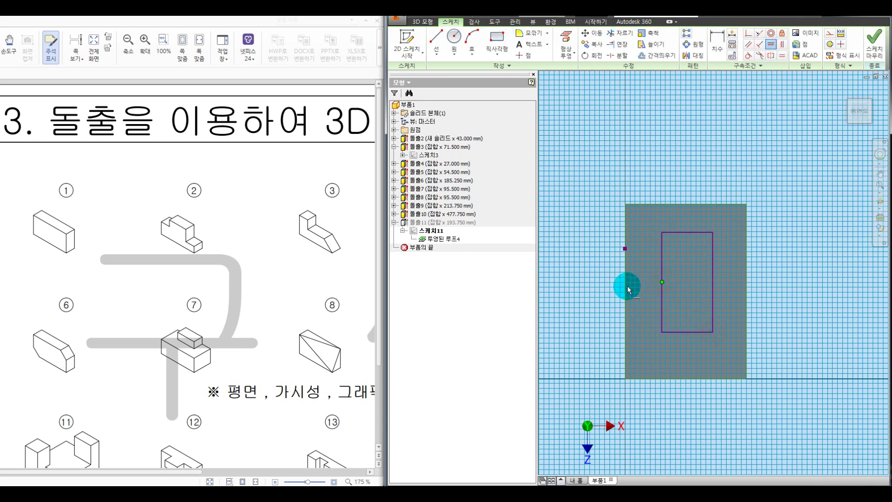
click(625, 292)
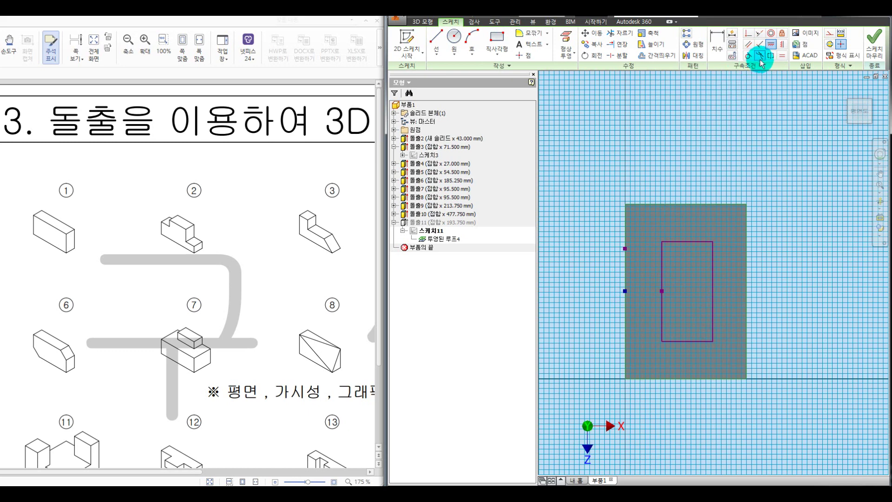
click(759, 34)
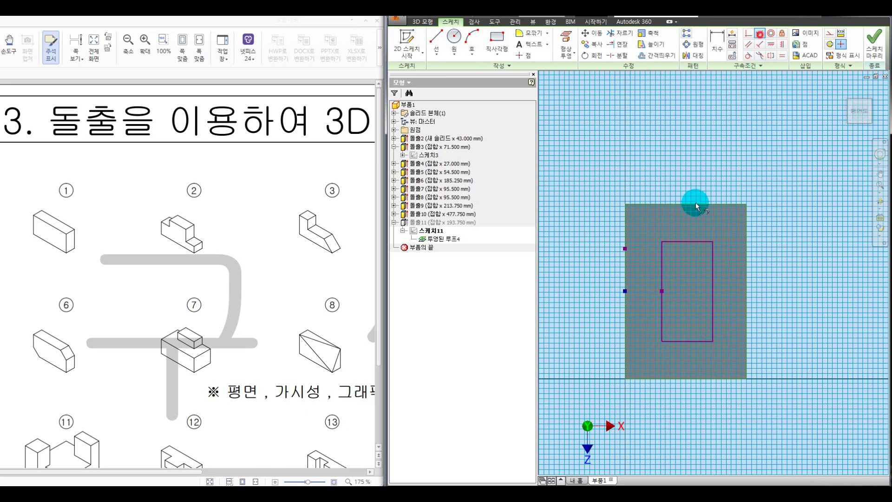
click(661, 268)
click(626, 268)
key(Escape)
- Finish editing the upper block's sketch and accept the update despite the extrusion's lost profile
key(s)
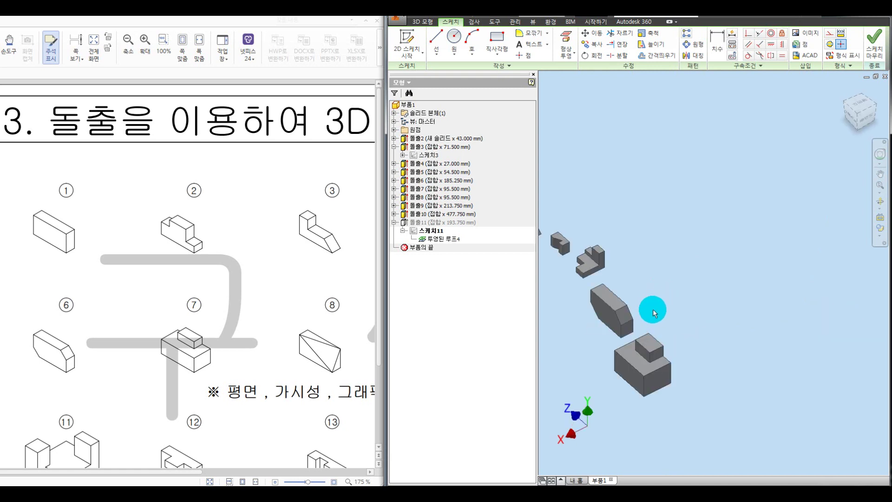
key(ctrl+Return)
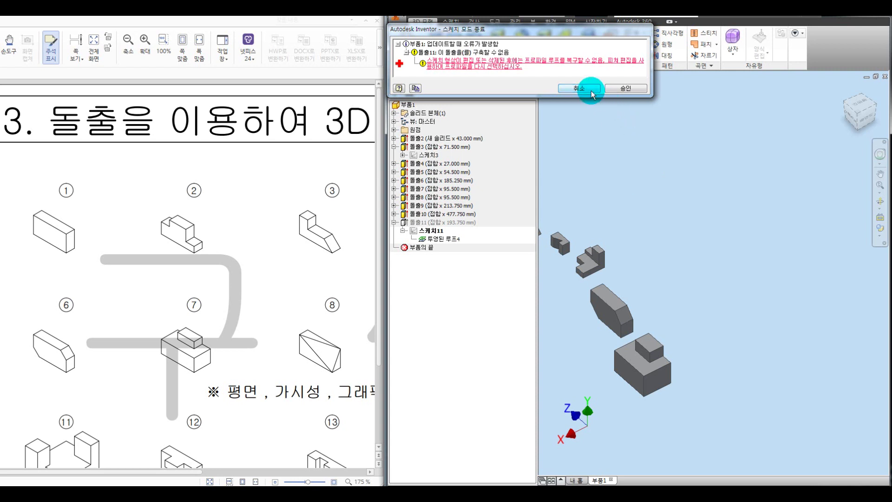
click(625, 88)
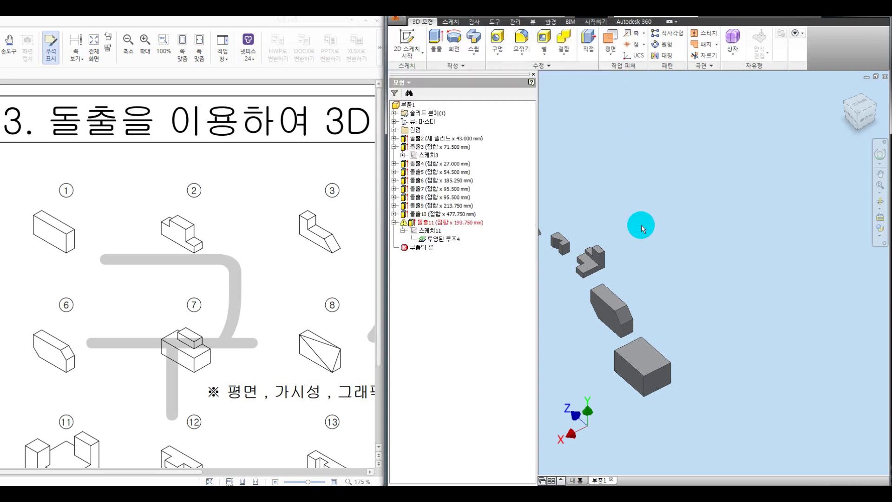
- Repair the upper block's 193.75 mm extrusion by editing the feature and confirming the redrawn rectangle as its profile
click(419, 225)
double_click(419, 224)
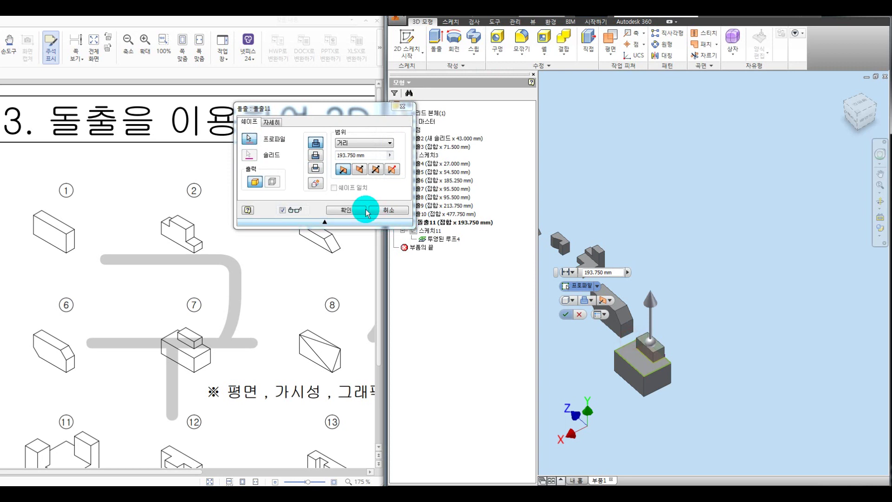
click(380, 210)
middle_drag(737, 289, 718, 258)
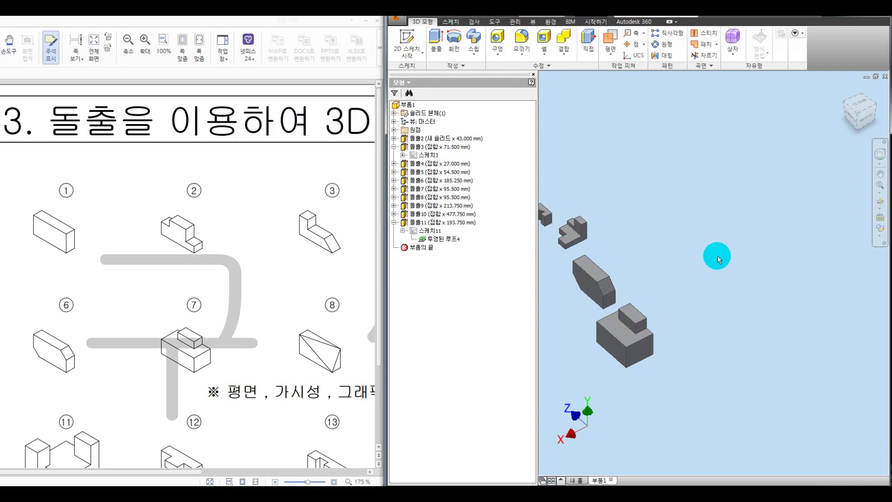
click(393, 222)
- Bring shape 8 of the worksheet into view and mark it to examine its slanted faces
mouse_move(277, 394)
mouse_down()
mouse_move(191, 470)
mouse_move(279, 473)
mouse_up()
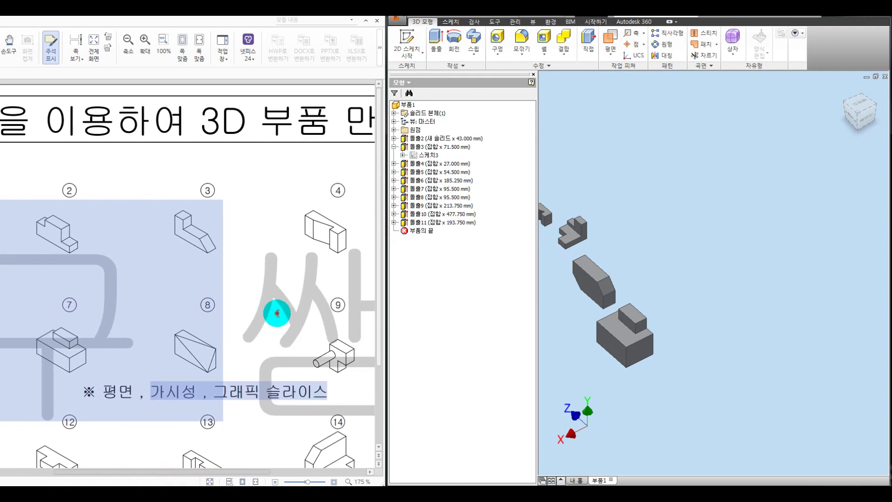
click(277, 310)
key(ctrl+alt+d)
mouse_move(231, 305)
mouse_down()
mouse_move(153, 374)
mouse_move(221, 303)
mouse_up()
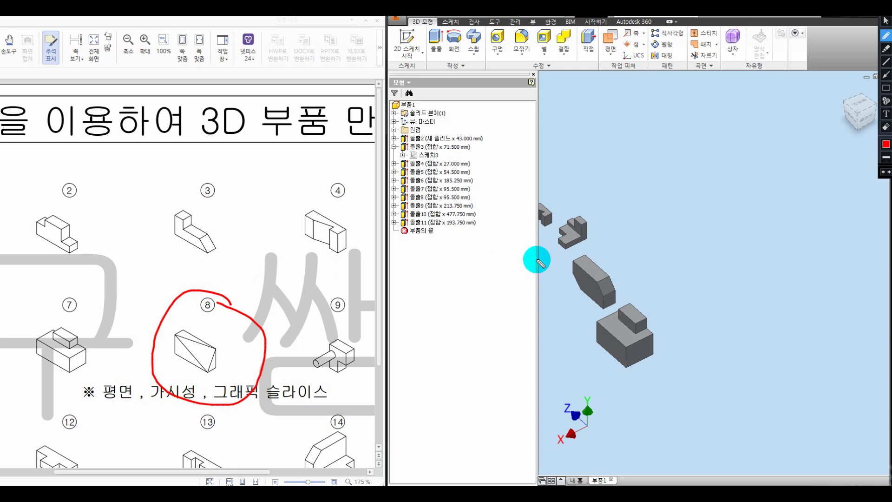
- Clear the markings from the worksheet and create a new part file for shape 8
key(Escape)
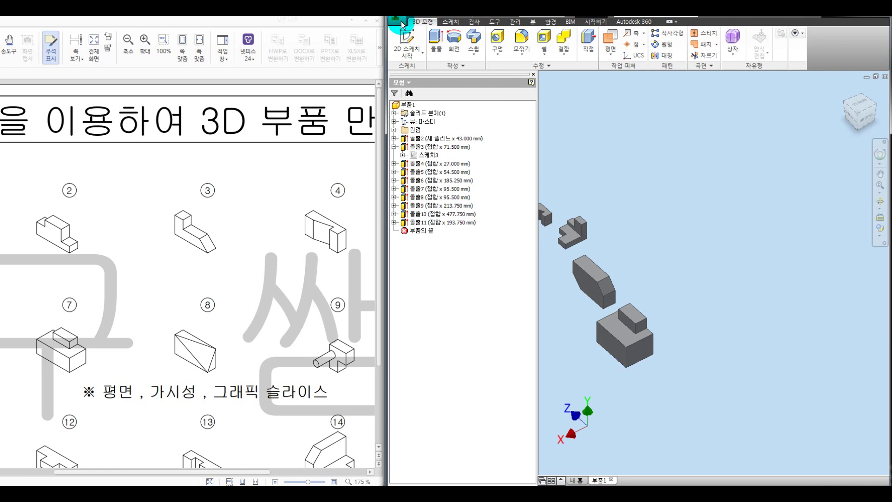
click(398, 21)
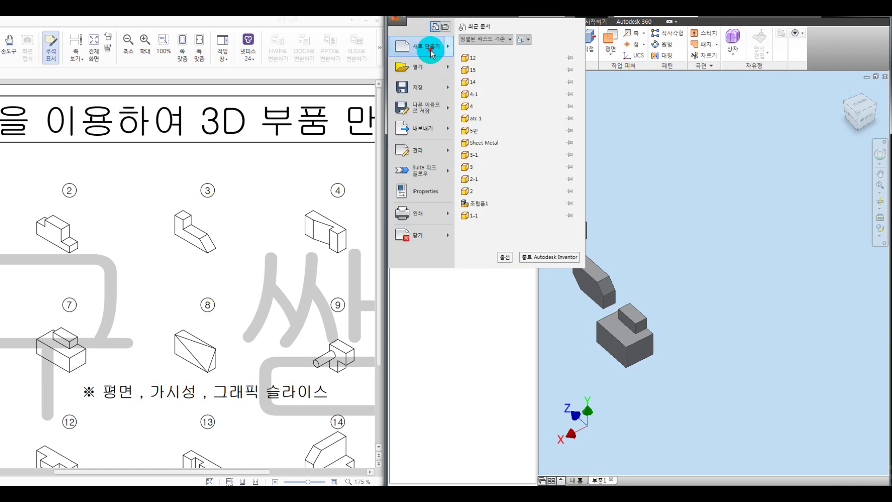
mouse_move(435, 51)
click(506, 118)
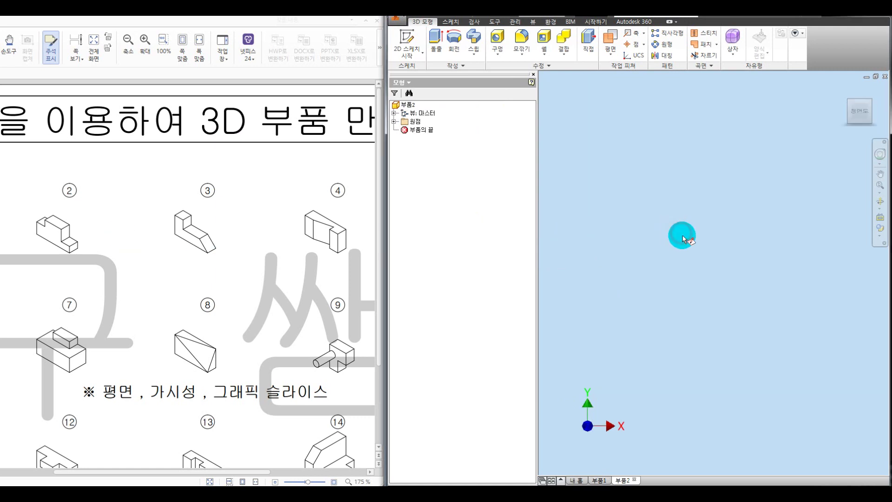
- Start a sketch on the XY plane and draw a freehand horizontal rectangle enclosing the origin
key(s)
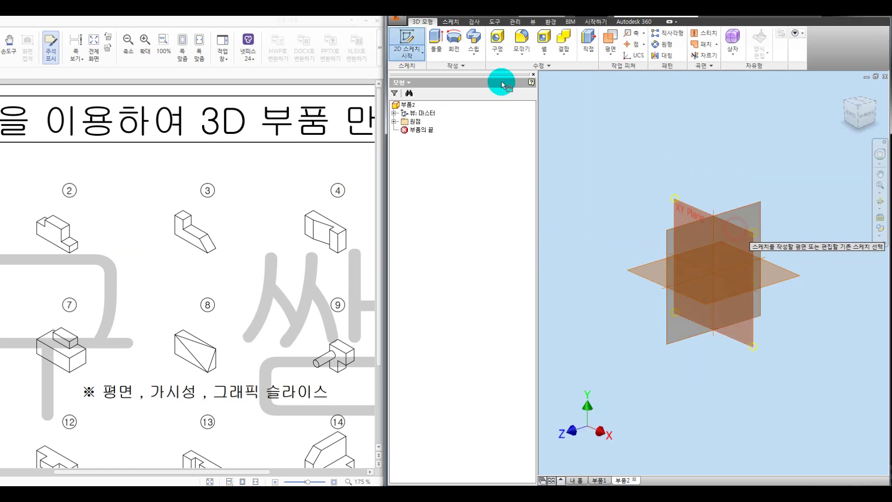
click(498, 39)
scroll(774, 176, down, 5)
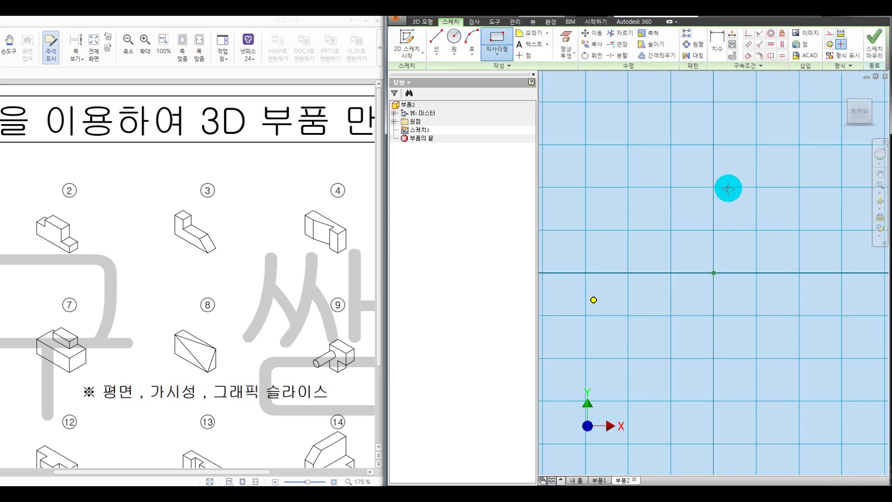
click(799, 171)
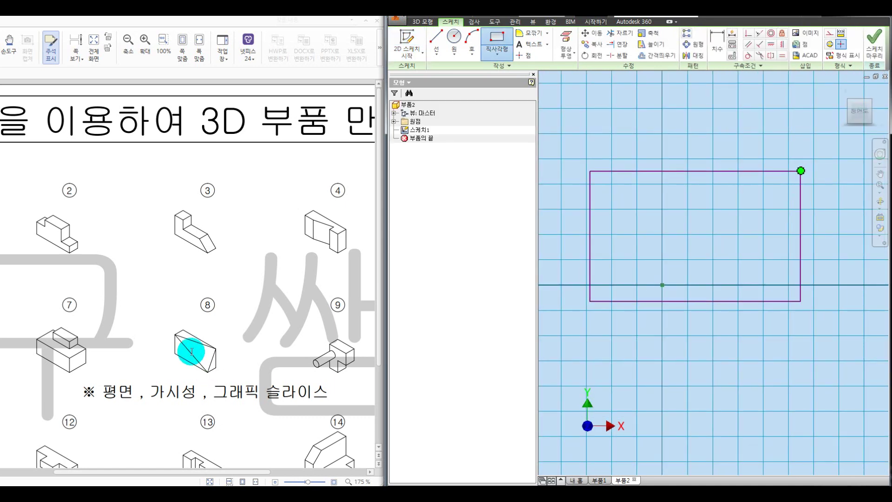
- Finish the rectangle sketch and extrude it 95.75 mm towards positive Z as a new solid
key(s)
scroll(644, 251, down, 3)
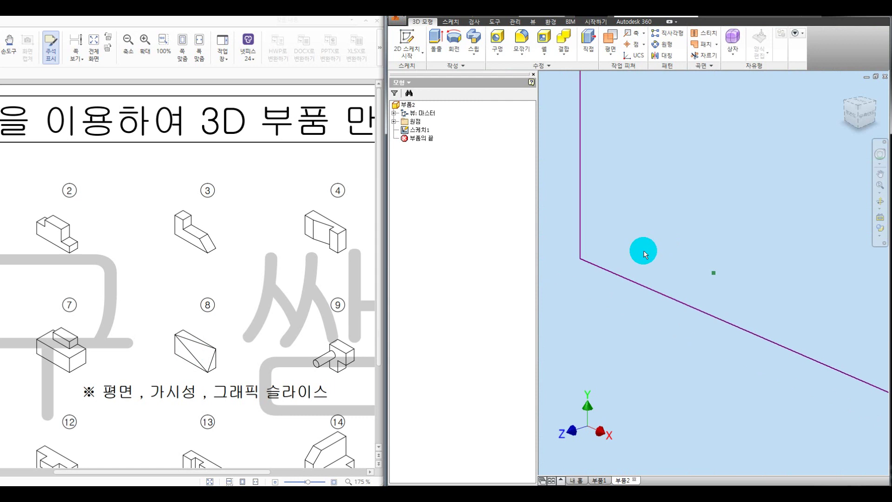
key(e)
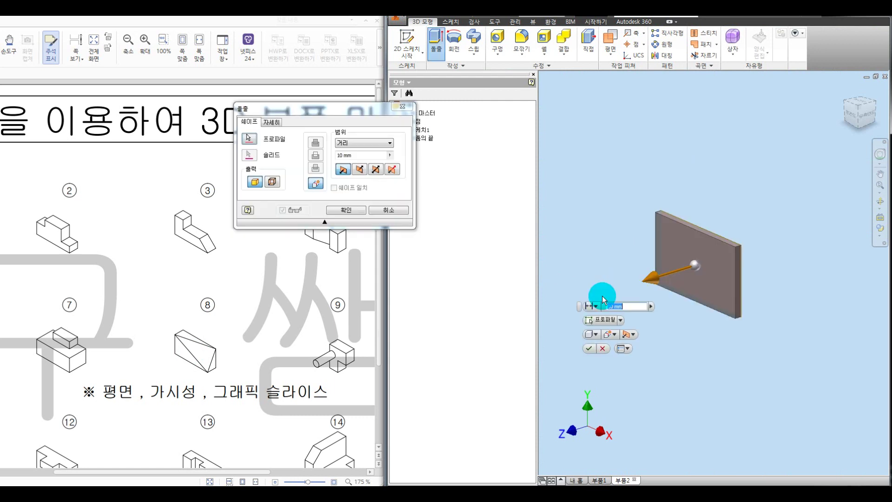
drag(602, 295, 608, 292)
click(346, 210)
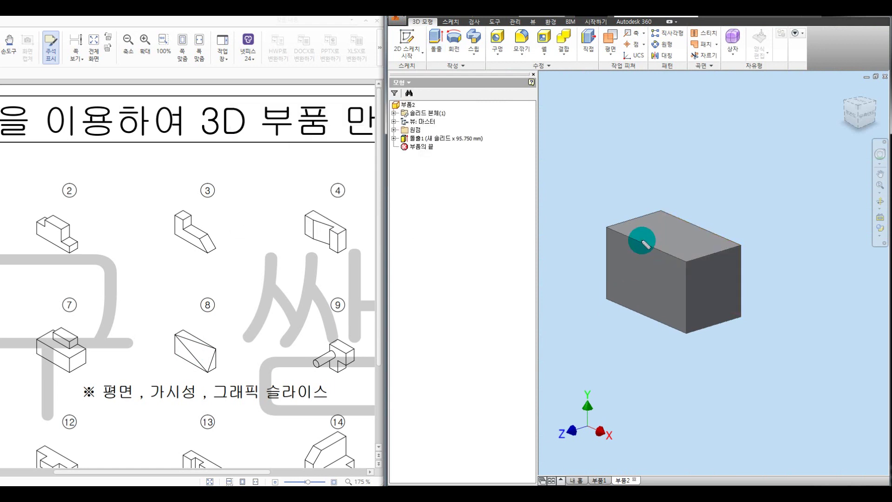
- Mark the diagonals across the block's top, front and side faces to examine the slanted cut, and clear the markings
mouse_move(609, 226)
mouse_down()
mouse_move(681, 331)
mouse_move(687, 305)
mouse_move(683, 330)
mouse_move(736, 246)
mouse_move(654, 239)
mouse_up()
drag(734, 244, 608, 228)
drag(675, 331, 691, 343)
drag(737, 233, 742, 256)
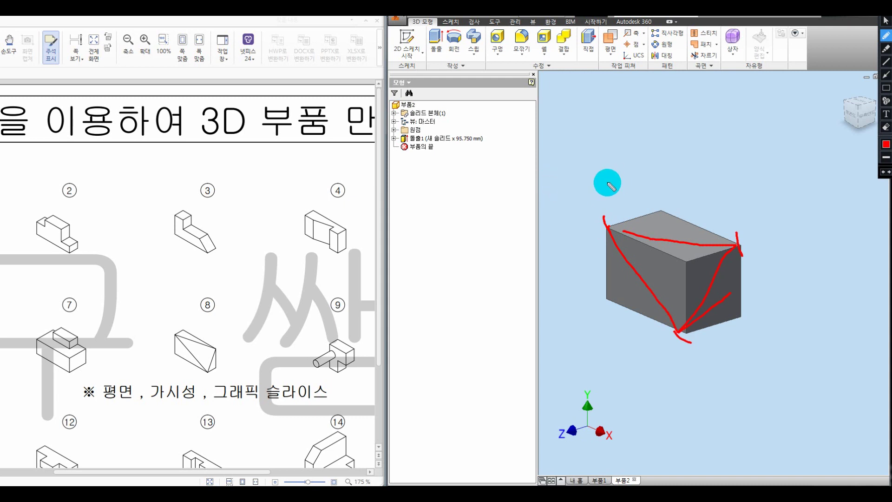
key(Escape)
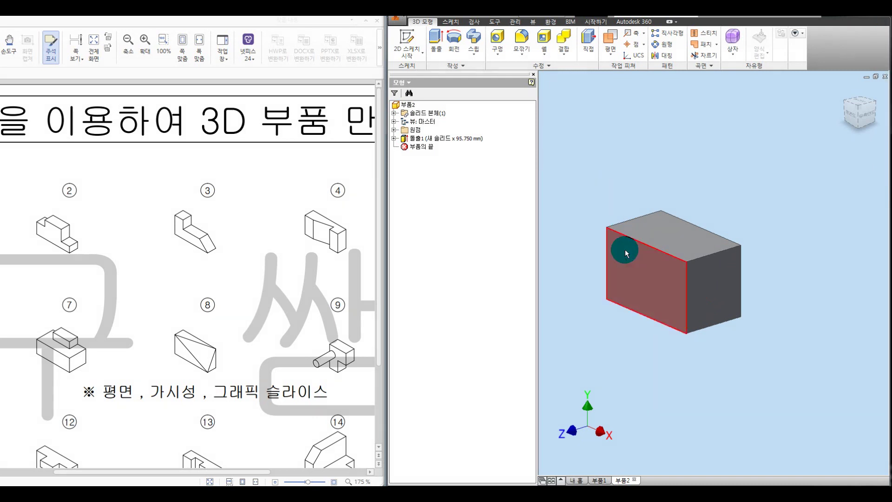
- Mark the three block corners that define the slanted plane and the lines joining them, and clear the markings
mouse_move(625, 250)
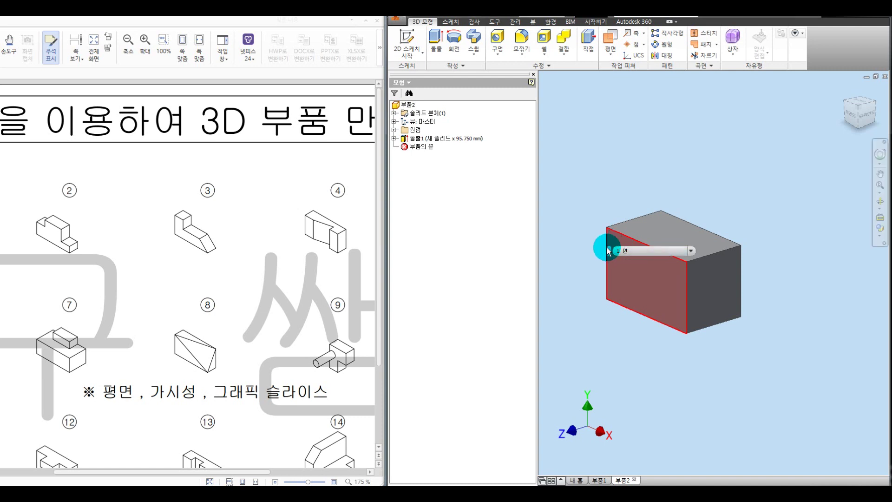
key(ctrl+alt+d)
drag(608, 222, 607, 223)
click(684, 331)
click(745, 242)
mouse_move(612, 227)
mouse_down()
mouse_move(677, 324)
mouse_move(741, 247)
mouse_move(605, 249)
mouse_move(617, 238)
mouse_up()
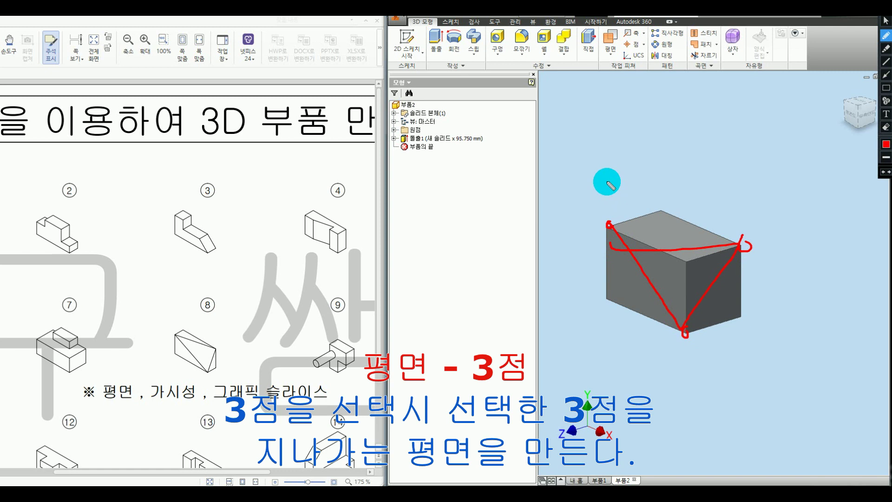
key(ctrl+shift+1)
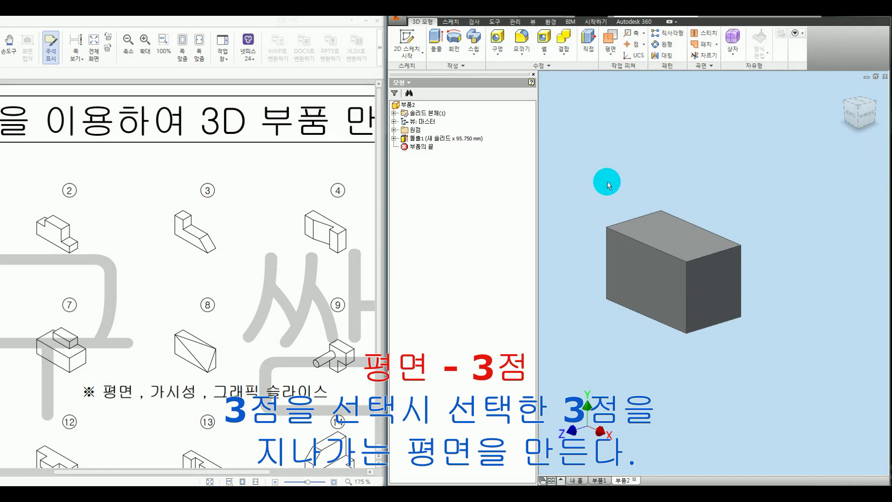
- Create a 3-point work plane through the front face's upper negative-X and lower positive-X corners and the top face's rear positive-X corner
click(614, 57)
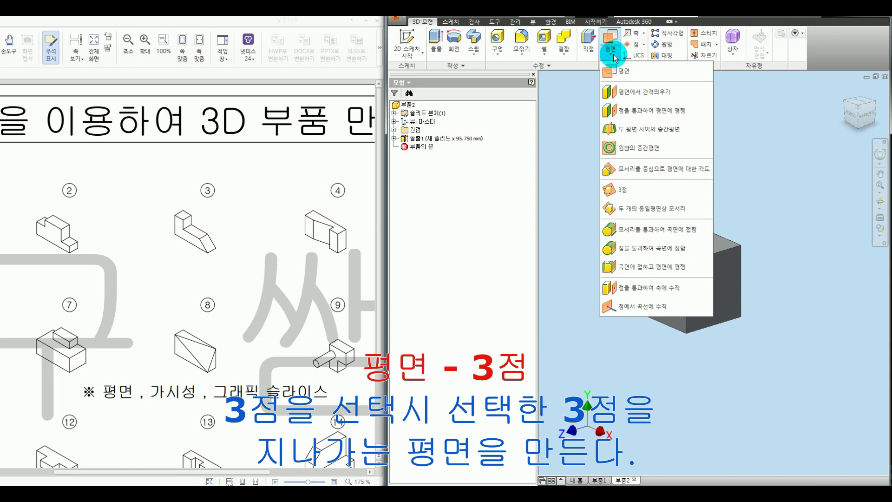
click(627, 190)
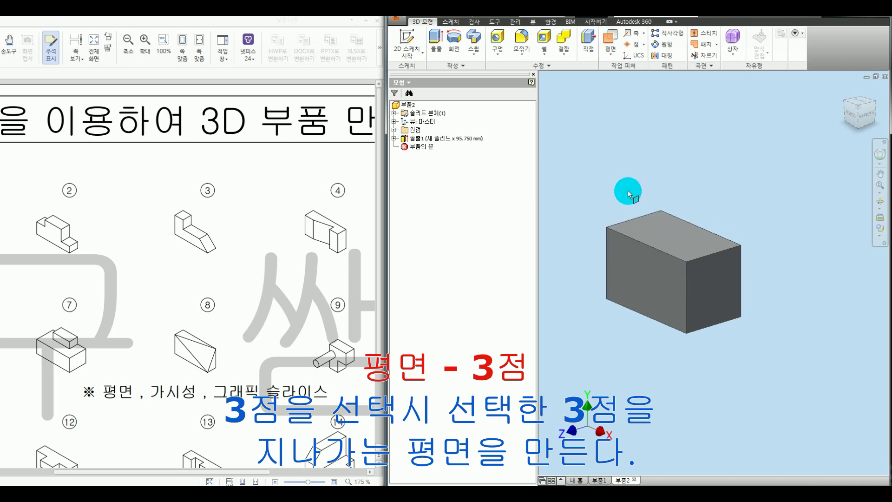
click(607, 228)
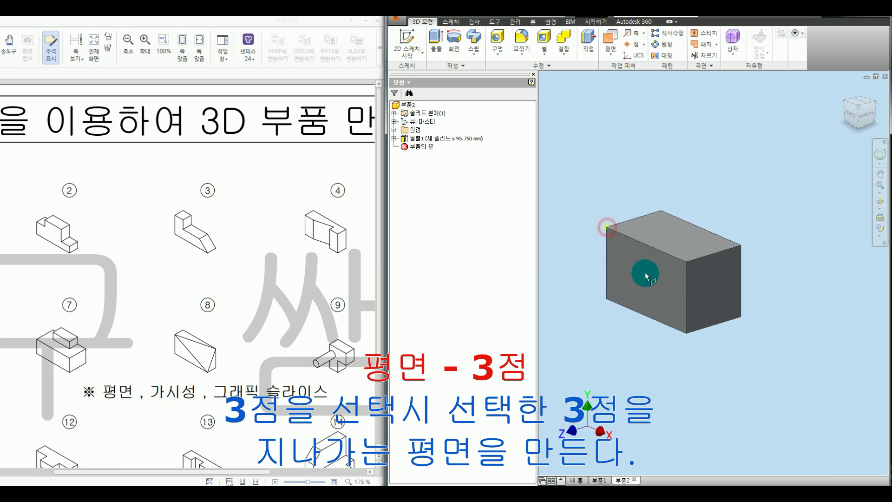
click(687, 334)
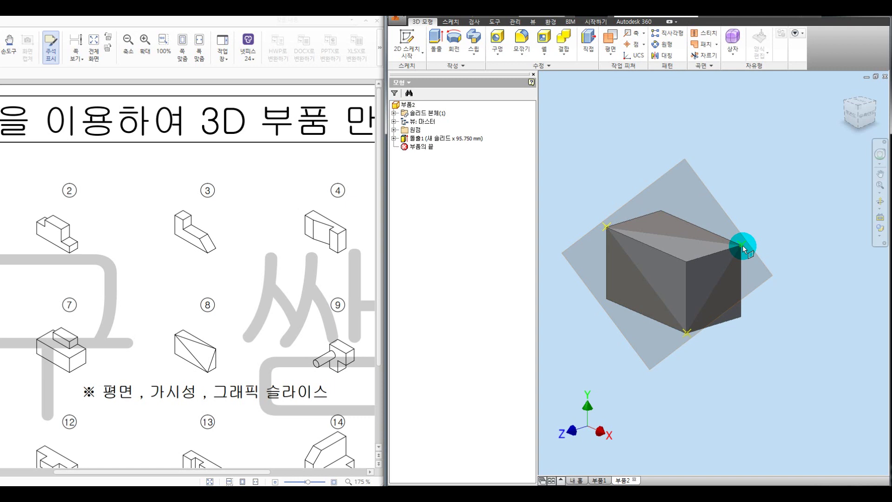
click(743, 244)
- Resize the slanted work plane manually so it extends farther beyond the block
shift+middle_drag(671, 199, 669, 211)
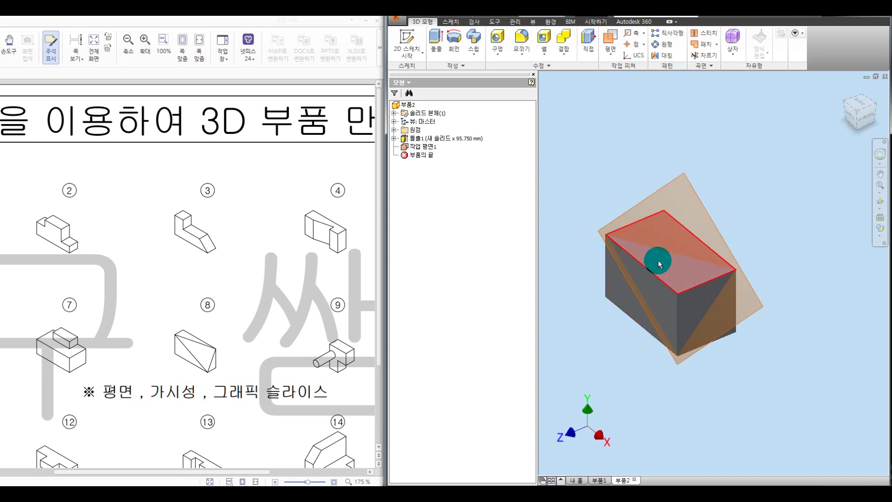
middle_drag(659, 264, 660, 247)
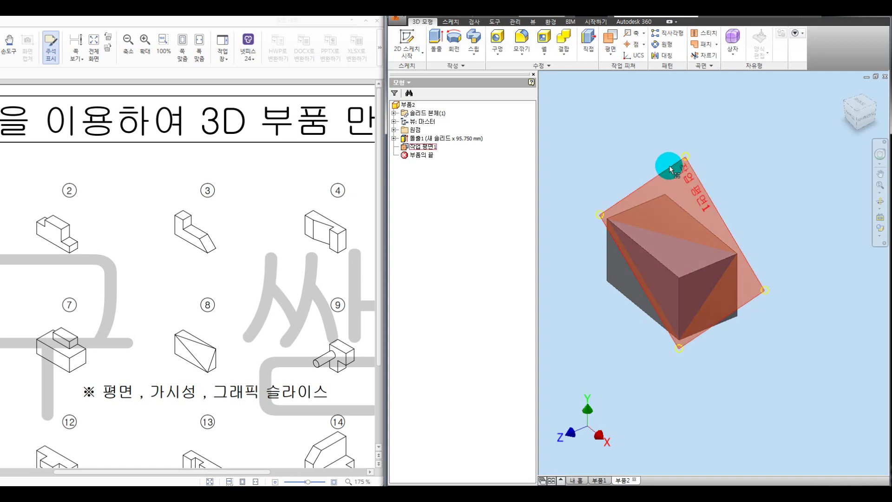
click(764, 291)
mouse_move(748, 277)
mouse_down()
mouse_move(766, 307)
mouse_move(743, 274)
mouse_up()
click(784, 215)
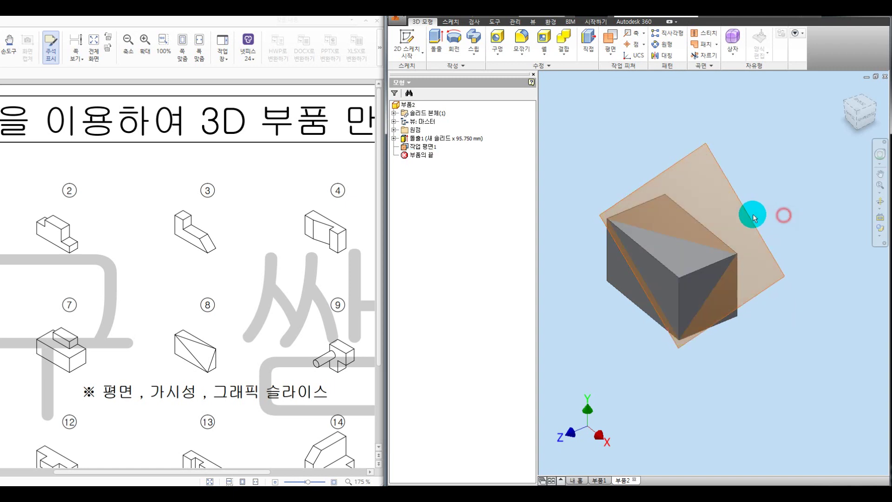
- Apply Auto-Resize to the slanted work plane so it fits the block
click(752, 217)
right_click(752, 219)
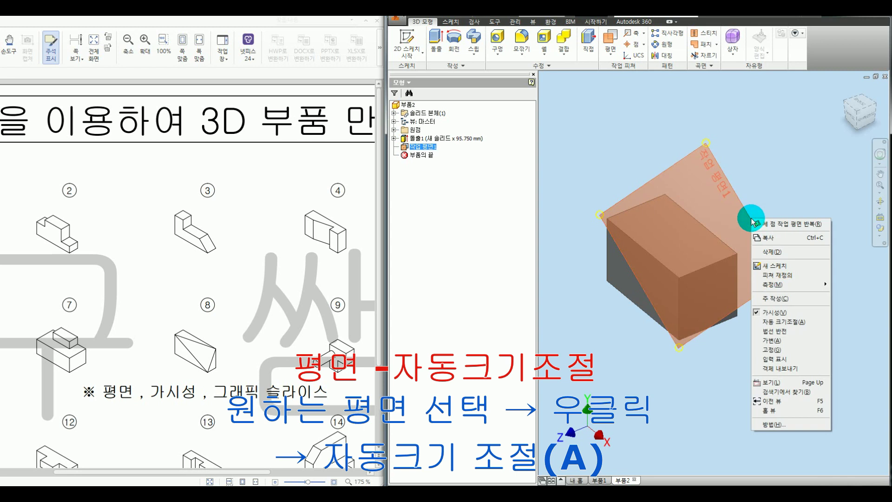
click(783, 322)
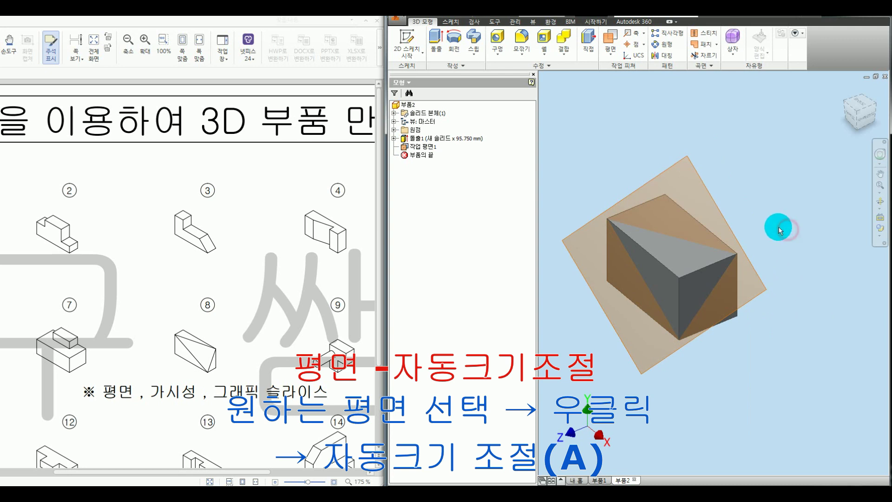
- Start a 2D sketch on the work plane that cuts diagonally through the box
shift+middle_drag(685, 196, 697, 192)
click(698, 199)
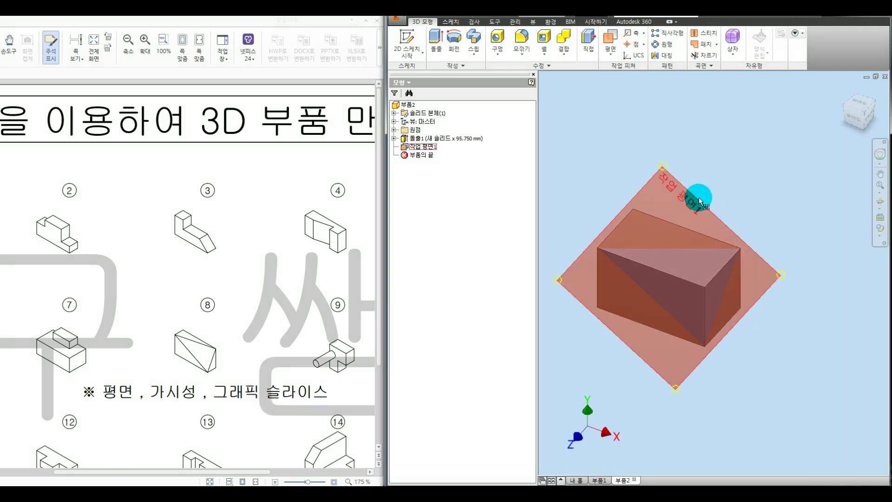
key(Escape)
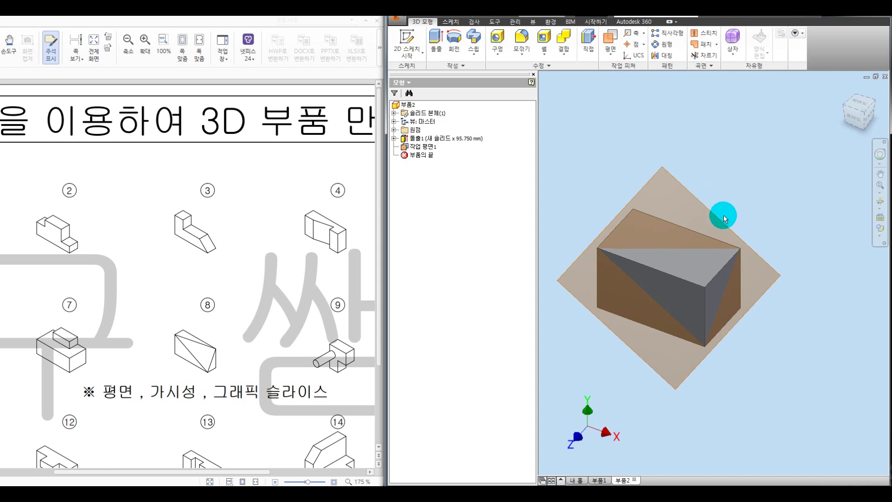
click(409, 38)
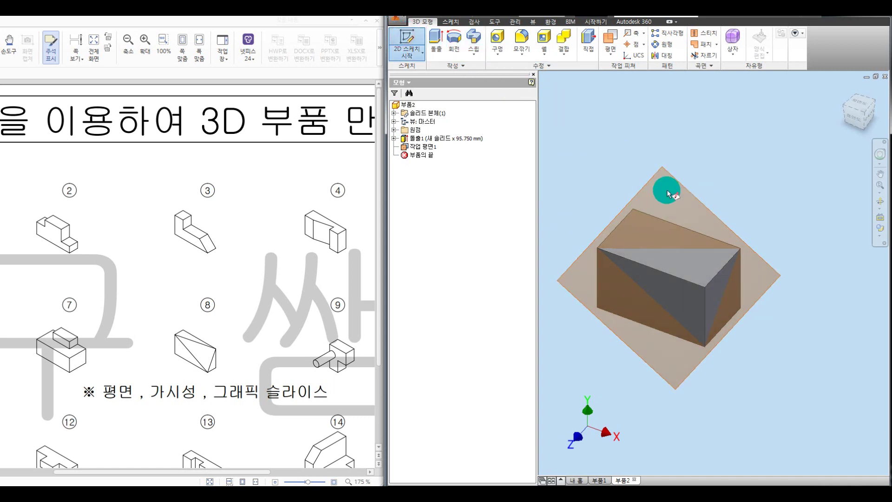
click(699, 200)
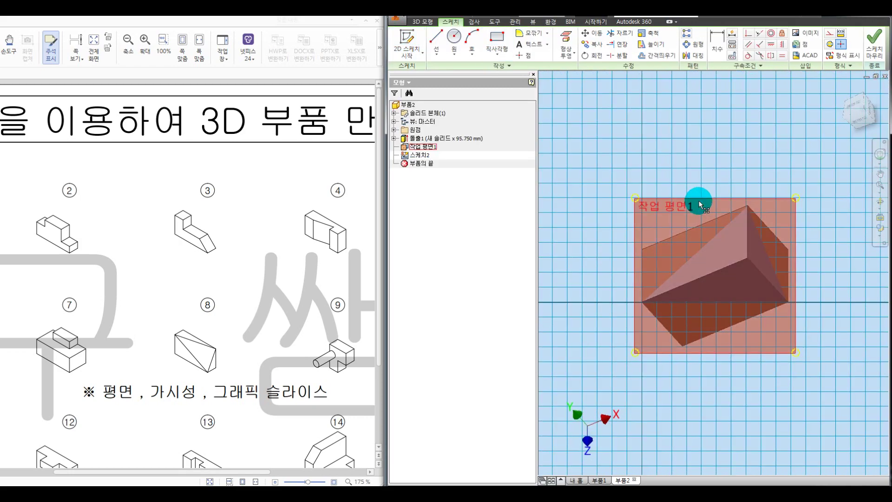
mouse_move(678, 178)
shift+middle_down()
mouse_move(689, 174)
mouse_move(698, 187)
mouse_move(689, 202)
shift+middle_up()
key(ctrl+alt+d)
drag(669, 230, 644, 334)
drag(793, 231, 662, 228)
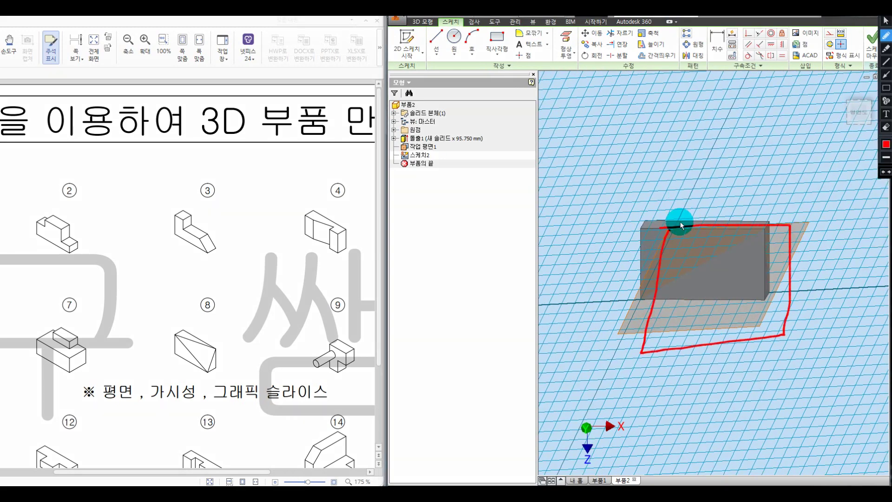
key(Escape)
shift+middle_drag(658, 180, 625, 182)
click(254, 149)
mouse_move(255, 148)
mouse_down()
mouse_move(302, 392)
mouse_move(326, 398)
mouse_up()
mouse_move(302, 107)
mouse_down()
mouse_move(243, 140)
mouse_move(219, 190)
mouse_up()
mouse_move(125, 309)
mouse_down()
mouse_move(367, 255)
mouse_move(527, 116)
mouse_up()
mouse_move(202, 203)
mouse_down()
mouse_move(170, 209)
mouse_move(120, 308)
mouse_up()
drag(221, 63, 228, 101)
drag(243, 89, 231, 102)
drag(168, 279, 265, 272)
drag(277, 194, 177, 264)
drag(242, 199, 196, 257)
drag(261, 216, 220, 273)
drag(308, 198, 286, 255)
drag(355, 188, 339, 233)
drag(400, 178, 379, 244)
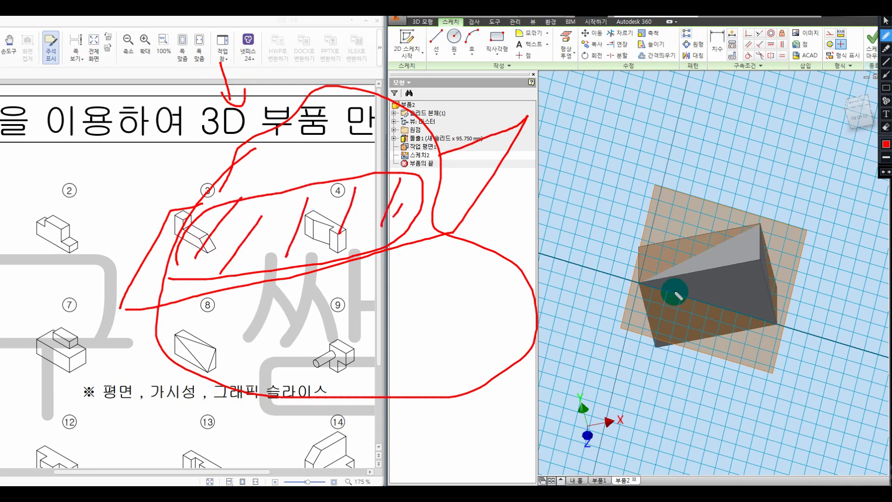
mouse_move(762, 224)
mouse_down()
mouse_move(663, 292)
mouse_move(760, 308)
mouse_move(759, 231)
mouse_up()
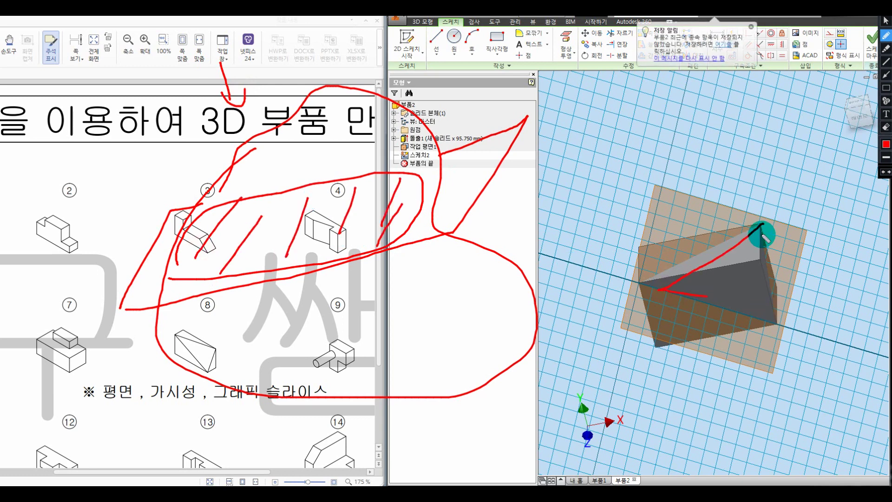
- Draw a zigzag of connected lines across the box on the sketch plane, reaching past its edges on both sides
click(435, 39)
click(702, 365)
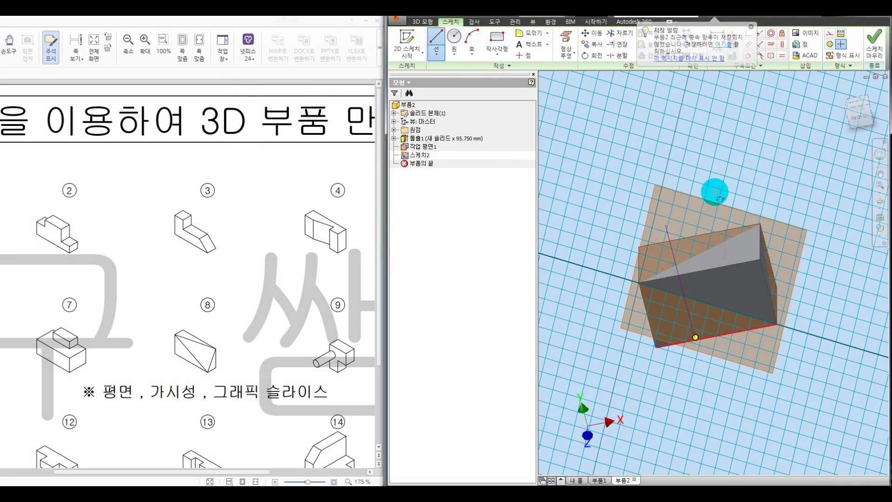
click(714, 186)
click(749, 371)
click(749, 370)
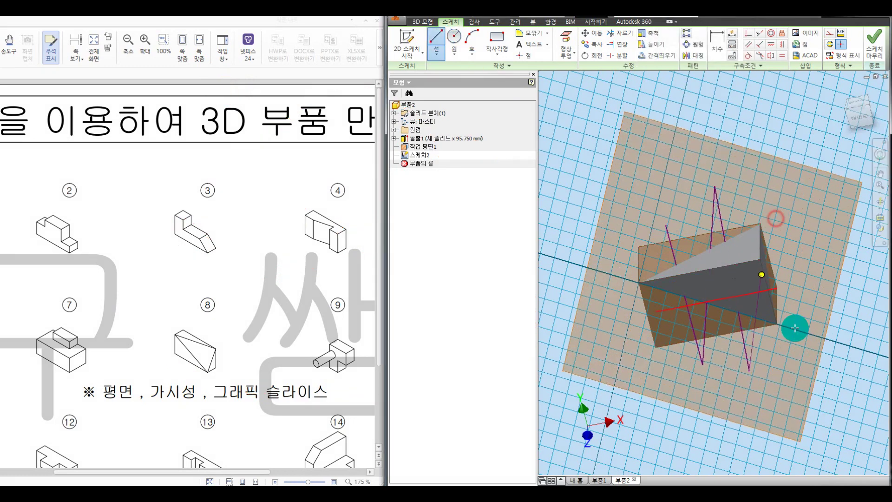
click(761, 187)
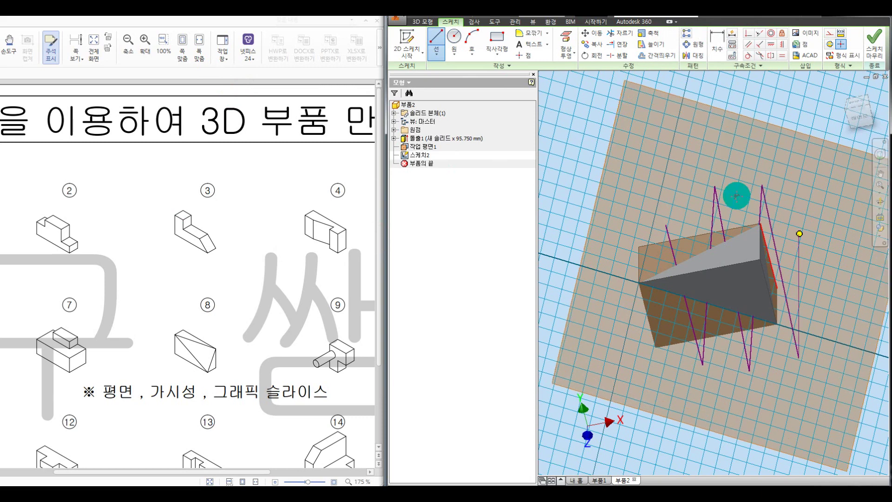
key(Escape)
- Turn Slice Graphics on and off several times to compare how the zigzag sketch lines show inside the solid
mouse_move(707, 255)
middle_down()
mouse_move(670, 259)
mouse_move(642, 246)
mouse_move(709, 255)
middle_up()
scroll(707, 260, up, 1)
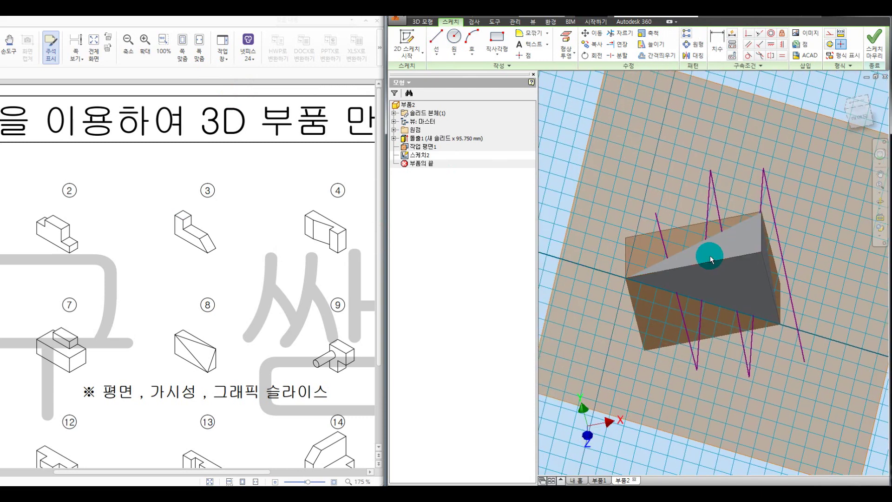
mouse_move(731, 241)
shift+middle_down()
mouse_move(720, 255)
mouse_move(688, 263)
mouse_move(665, 252)
mouse_move(667, 273)
mouse_move(669, 265)
shift+middle_up()
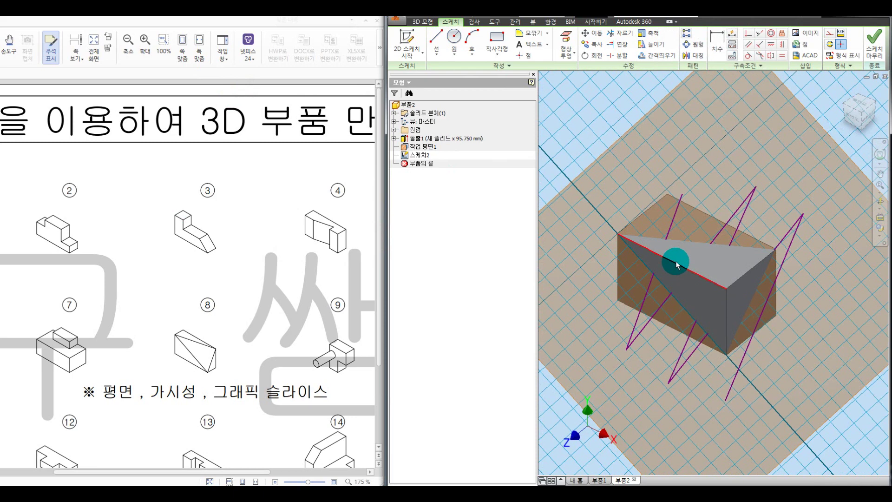
scroll(683, 253, down, 2)
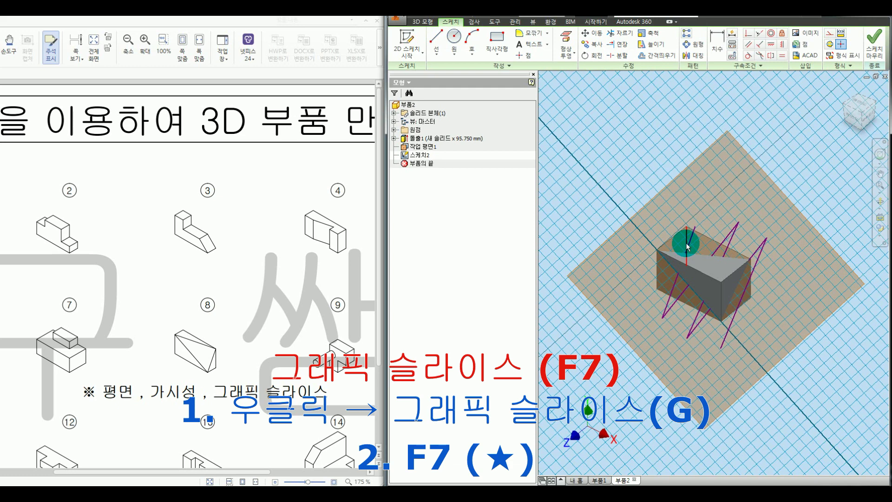
right_click(624, 160)
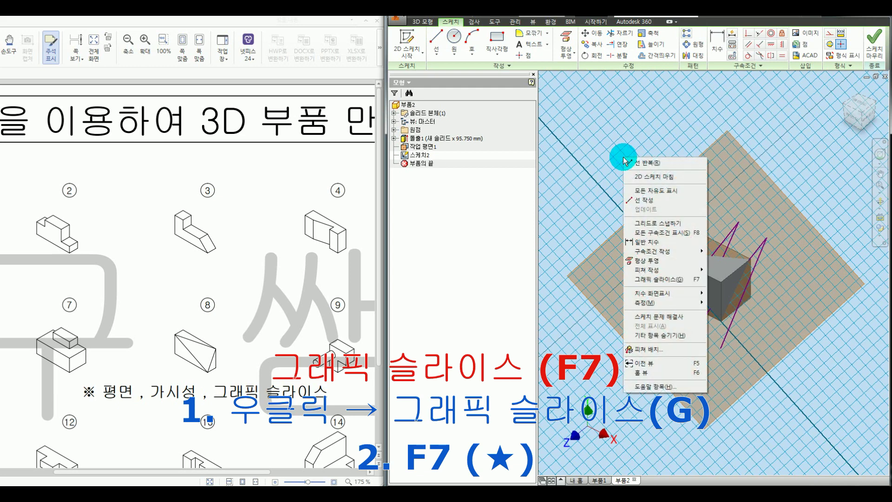
click(661, 280)
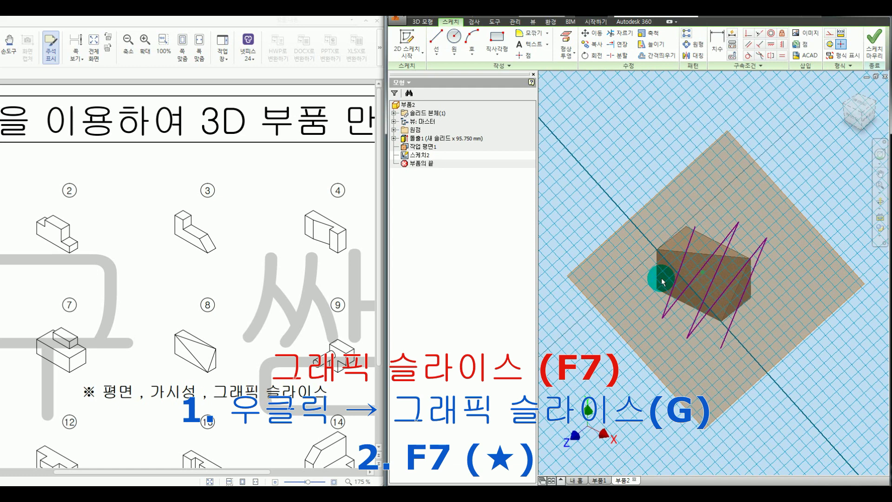
key(F7)
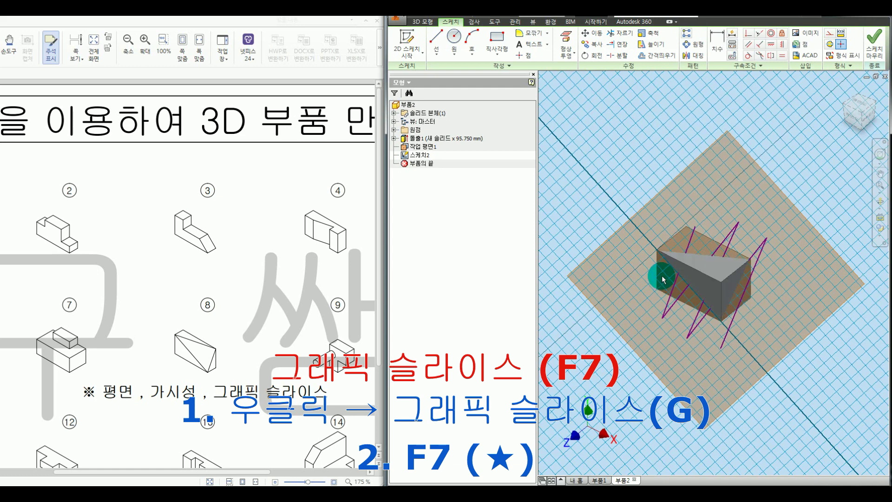
key(F7)
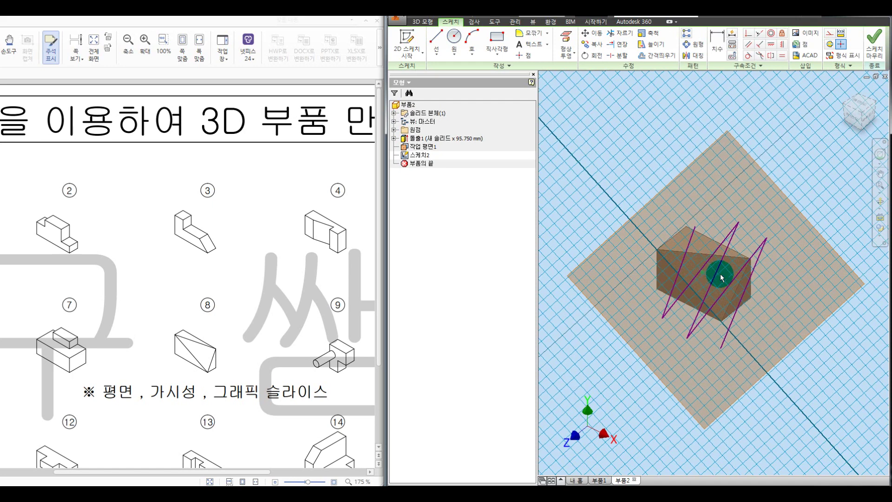
key(F7)
middle_drag(740, 226, 729, 222)
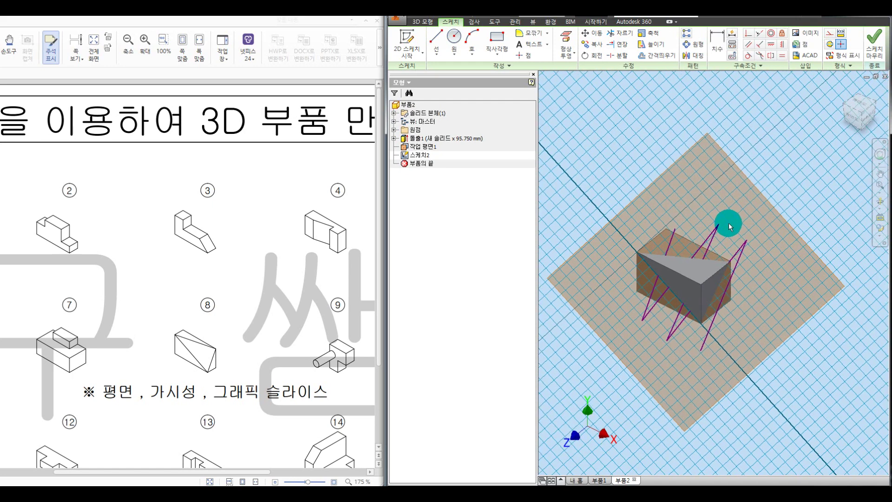
key(F7)
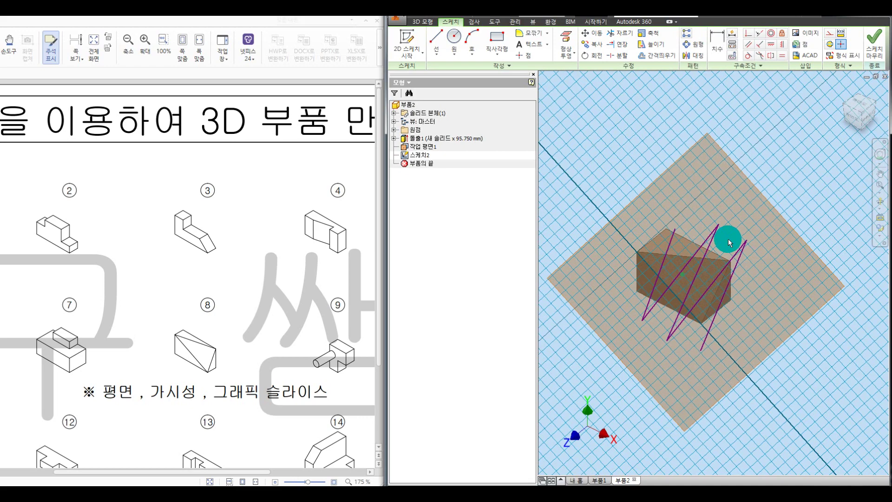
- Examine the sliced and unsliced solid from the opposite side of the work plane
click(679, 312)
mouse_move(699, 207)
shift+middle_down()
mouse_move(677, 315)
mouse_move(679, 258)
mouse_move(699, 258)
shift+middle_up()
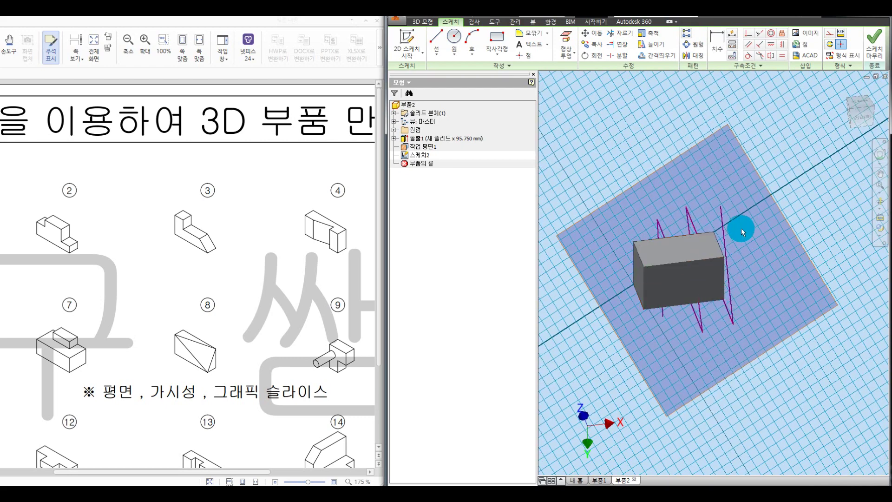
key(F7)
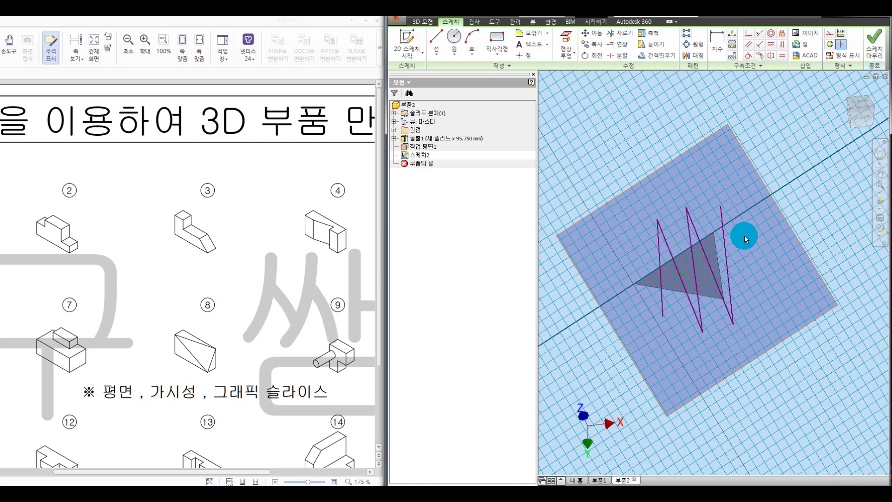
key(F7)
mouse_move(676, 306)
shift+middle_down()
mouse_move(665, 235)
mouse_move(787, 209)
mouse_move(746, 283)
mouse_move(693, 192)
mouse_move(684, 275)
mouse_move(854, 120)
shift+middle_up()
click(864, 112)
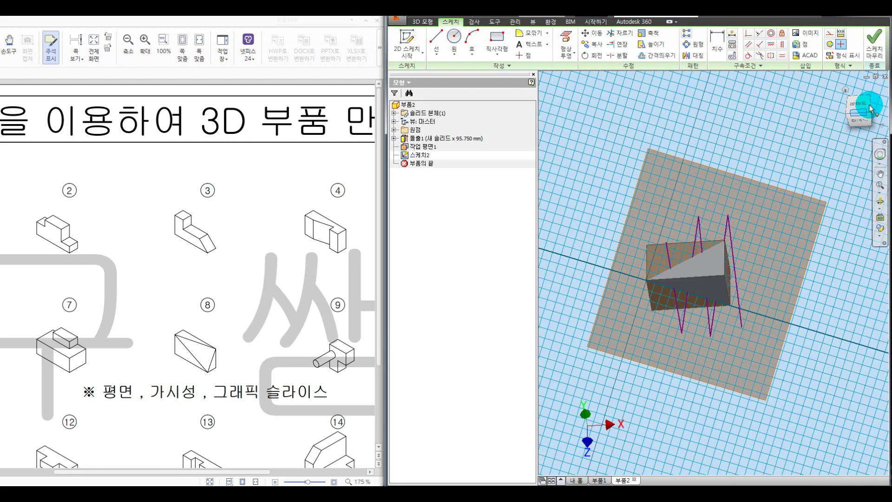
- Delete all the zigzag lines from the sketch
mouse_move(750, 203)
shift+middle_down()
mouse_move(737, 249)
mouse_move(743, 258)
mouse_move(748, 249)
mouse_move(736, 245)
shift+middle_up()
drag(761, 230, 672, 263)
key(Delete)
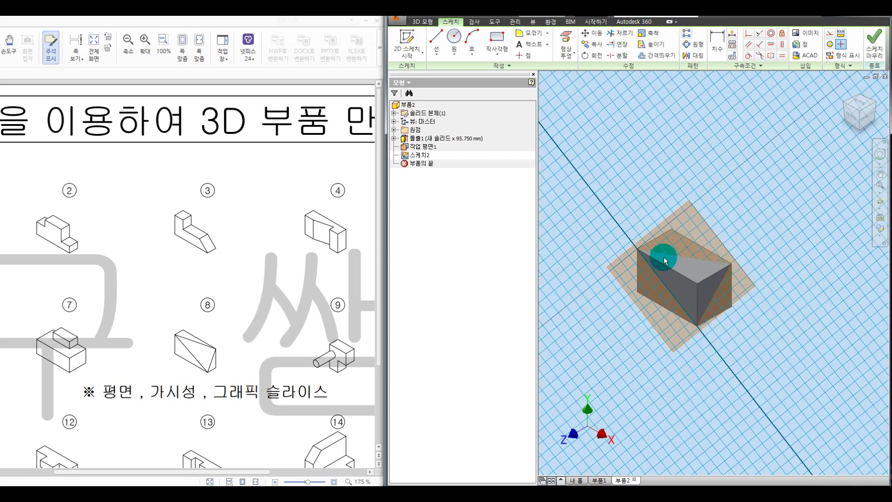
- Project the outlines of the box's faces onto the diagonal sketch plane with Project Geometry
click(563, 41)
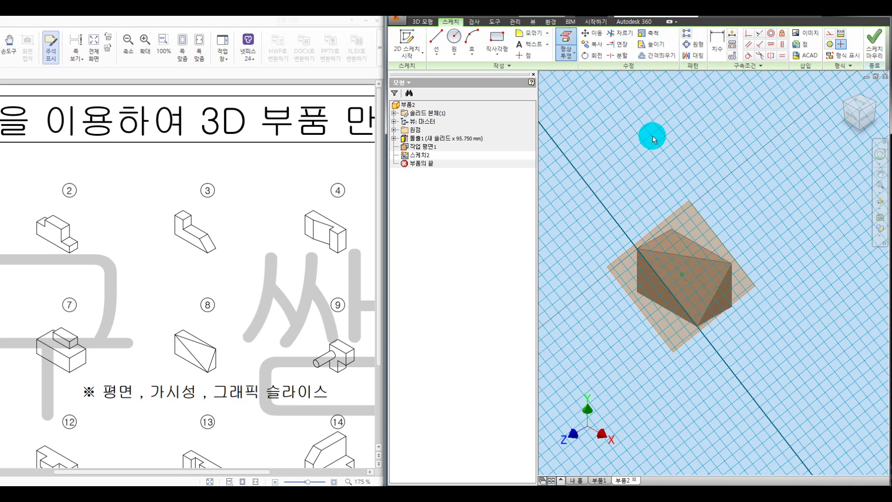
key(Escape)
click(568, 33)
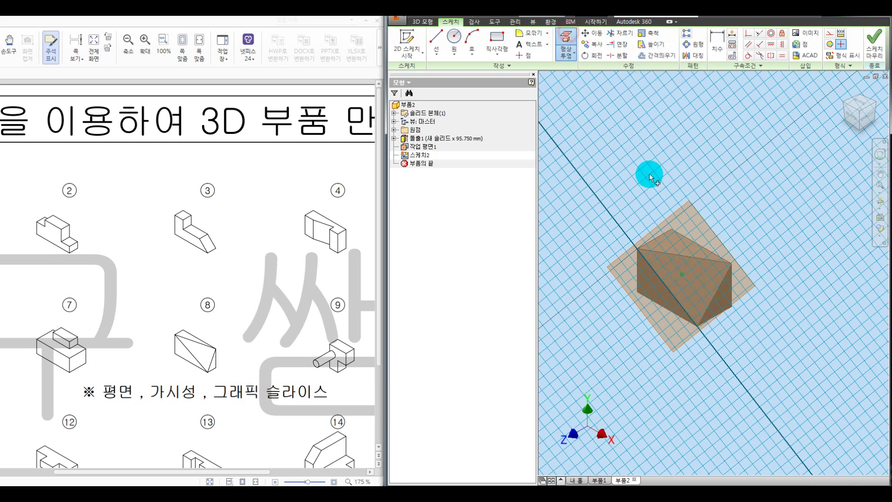
scroll(681, 244, down, 3)
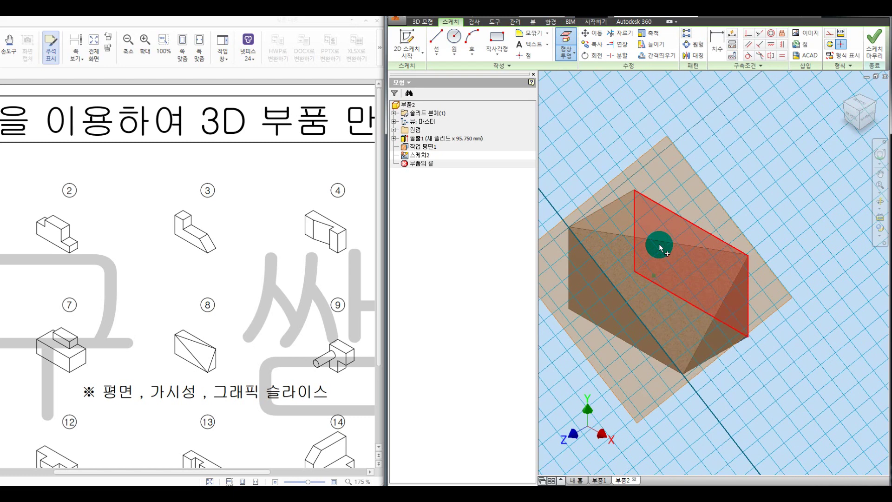
mouse_move(571, 227)
mouse_down()
mouse_move(740, 252)
mouse_move(667, 358)
mouse_move(604, 232)
mouse_up()
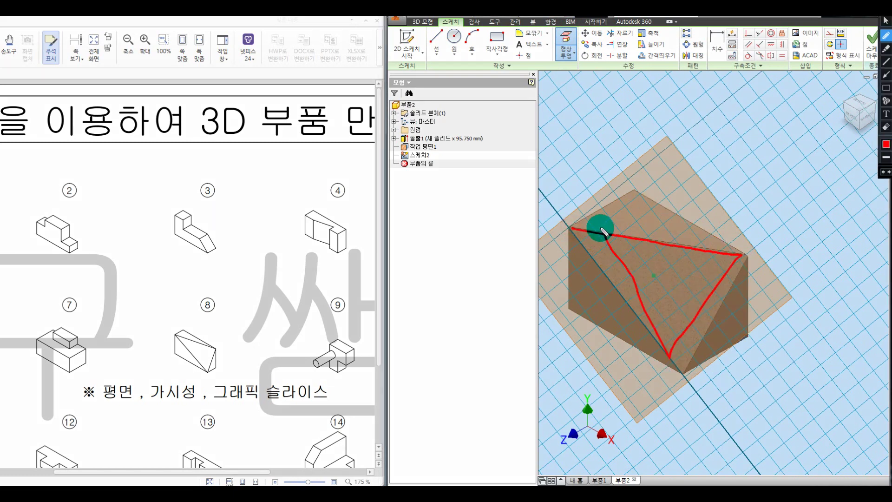
key(Escape)
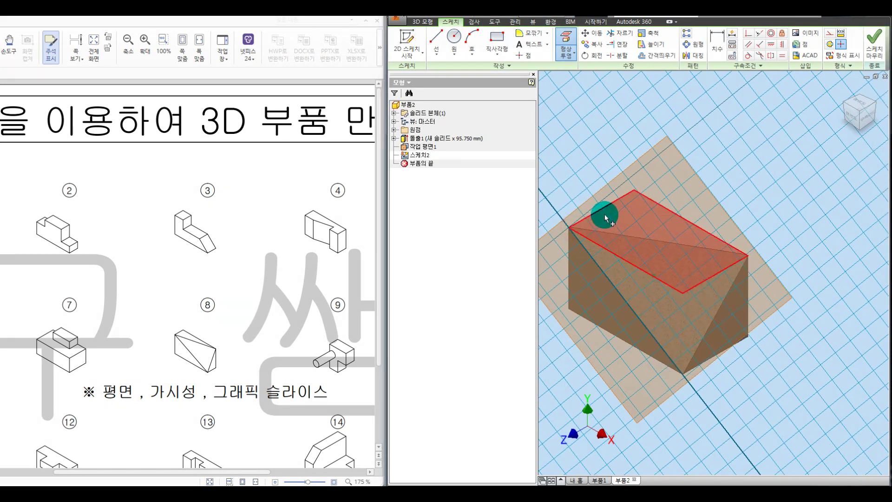
mouse_move(604, 215)
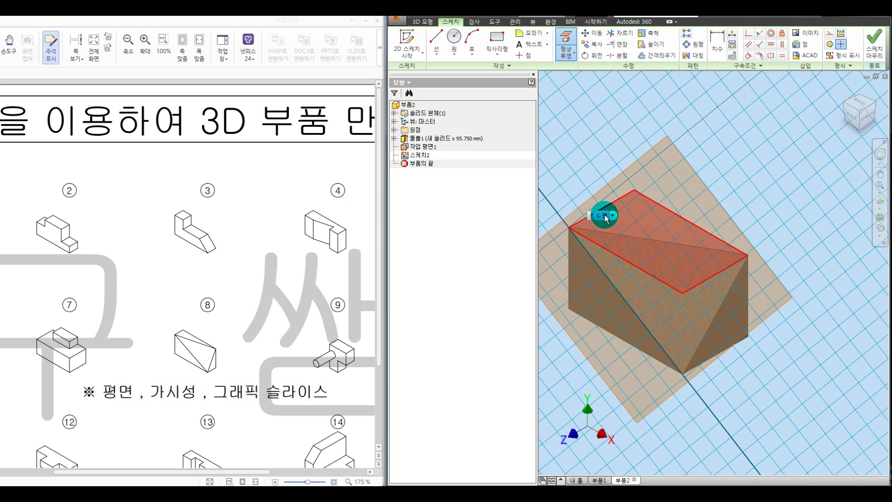
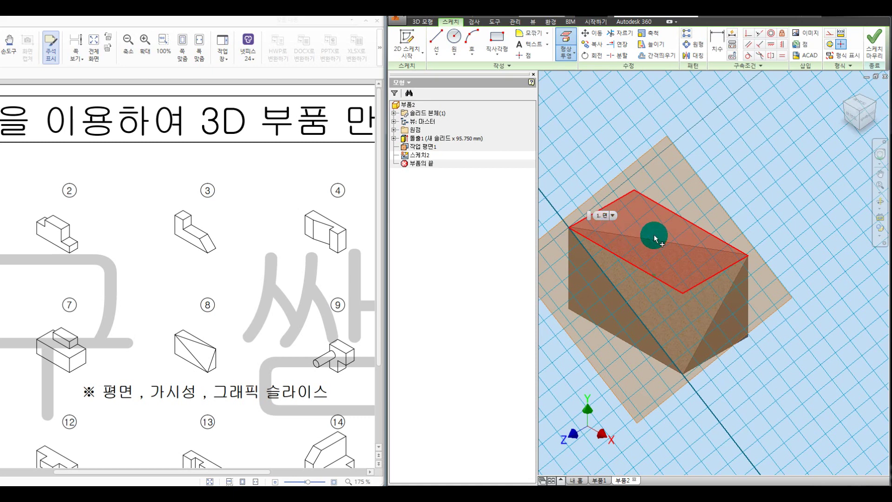
click(608, 293)
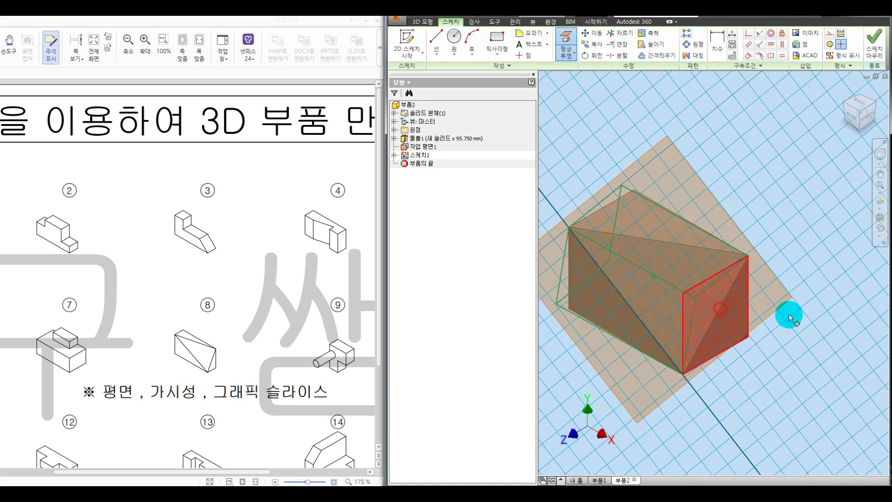
- Undo the projected face outlines in the sketch
key(ctrl+z)
key(ctrl+z)
key(ctrl+z)
key(ctrl+z)
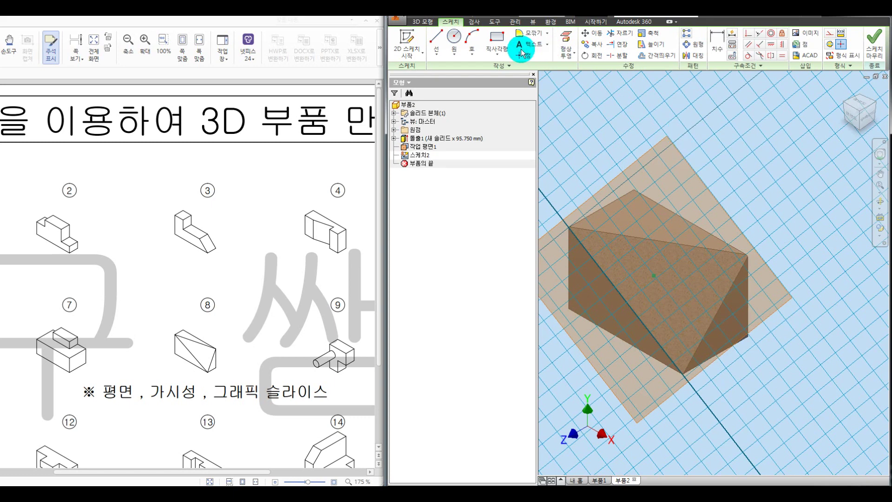
click(564, 60)
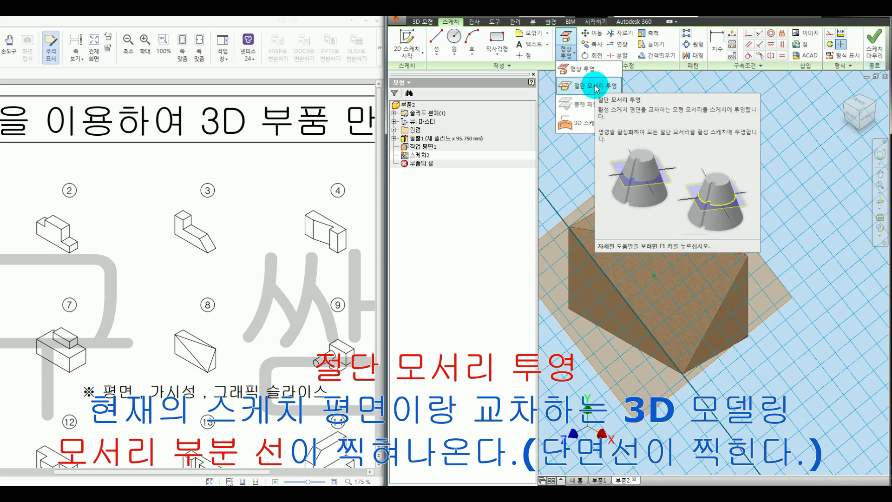
key(ctrl+alt+d)
mouse_move(489, 134)
mouse_down()
mouse_move(310, 274)
mouse_move(399, 268)
mouse_up()
drag(576, 245, 609, 250)
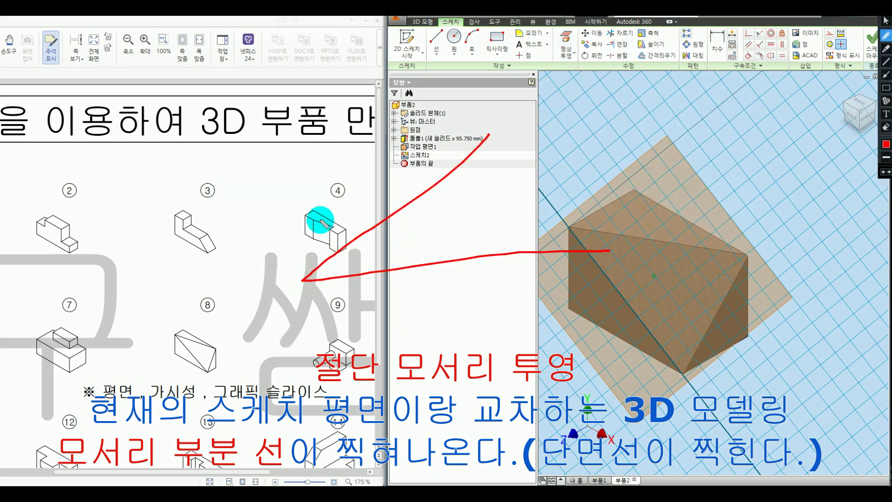
key(ctrl+z)
mouse_move(117, 337)
mouse_down()
mouse_move(242, 126)
mouse_move(460, 344)
mouse_move(143, 364)
mouse_up()
mouse_move(100, 231)
mouse_down()
mouse_move(123, 293)
mouse_move(486, 263)
mouse_move(397, 164)
mouse_up()
mouse_move(153, 198)
mouse_down()
mouse_move(92, 239)
mouse_move(98, 285)
mouse_up()
drag(98, 227, 142, 294)
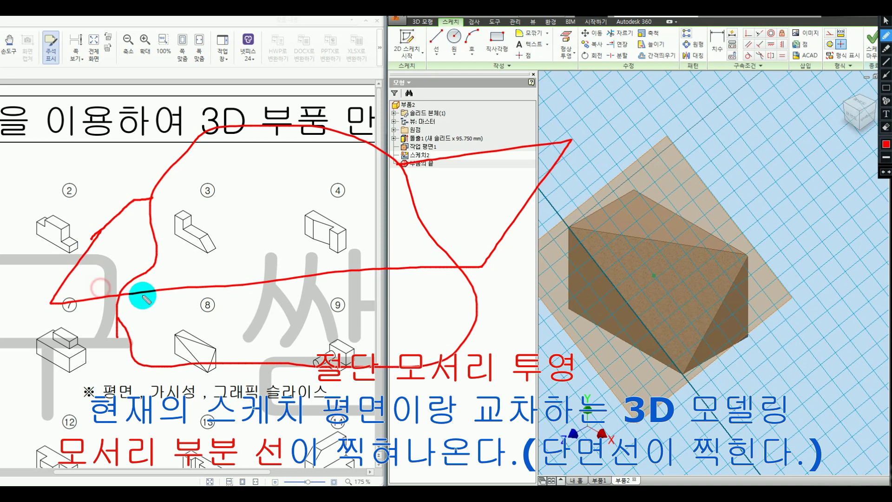
drag(130, 222, 181, 279)
drag(150, 199, 228, 276)
drag(207, 213, 274, 276)
drag(252, 205, 312, 256)
drag(315, 196, 393, 252)
drag(404, 202, 427, 229)
mouse_move(357, 267)
mouse_down()
mouse_move(333, 175)
mouse_move(171, 257)
mouse_up()
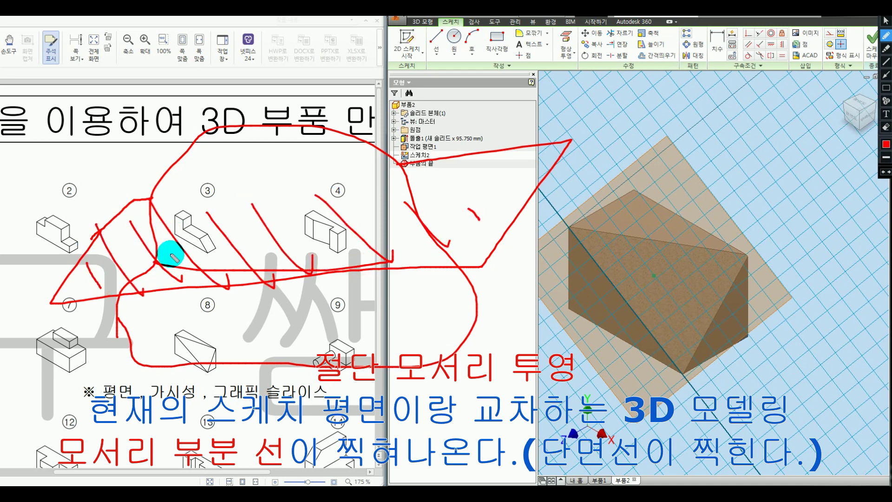
drag(189, 214, 198, 210)
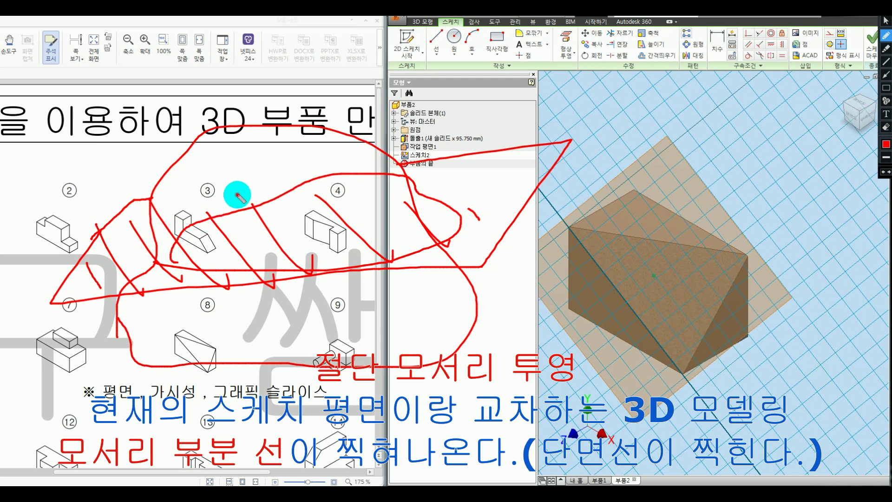
key(Escape)
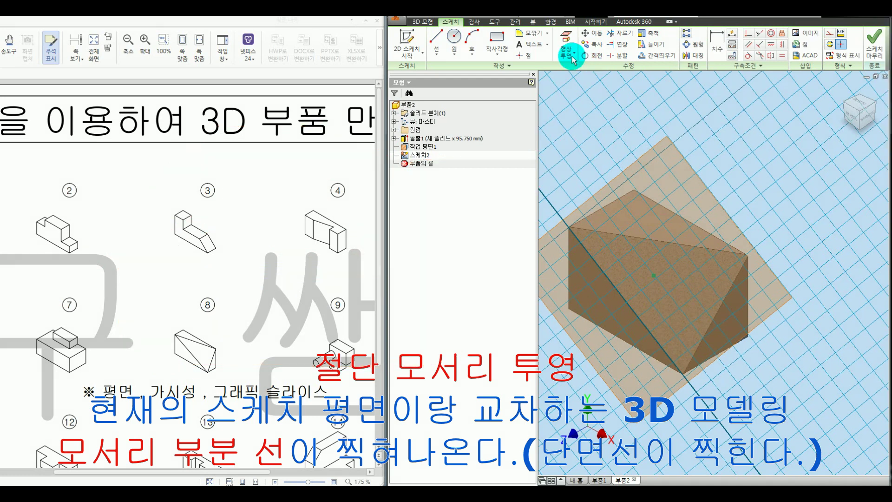
click(572, 56)
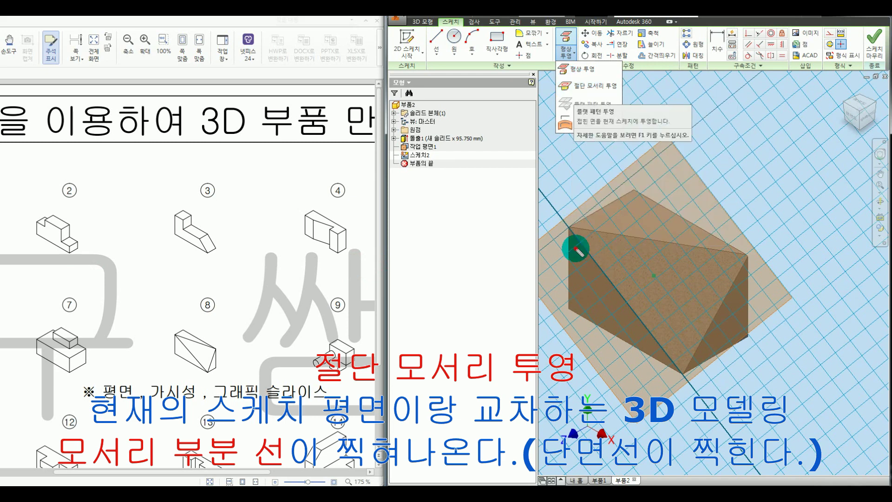
drag(572, 224, 576, 249)
drag(581, 227, 585, 257)
drag(597, 226, 600, 268)
drag(616, 242, 619, 281)
drag(644, 251, 649, 296)
drag(666, 285, 670, 351)
drag(710, 310, 677, 325)
drag(733, 302, 708, 353)
mouse_move(568, 223)
mouse_down()
mouse_move(606, 228)
mouse_move(702, 275)
mouse_up()
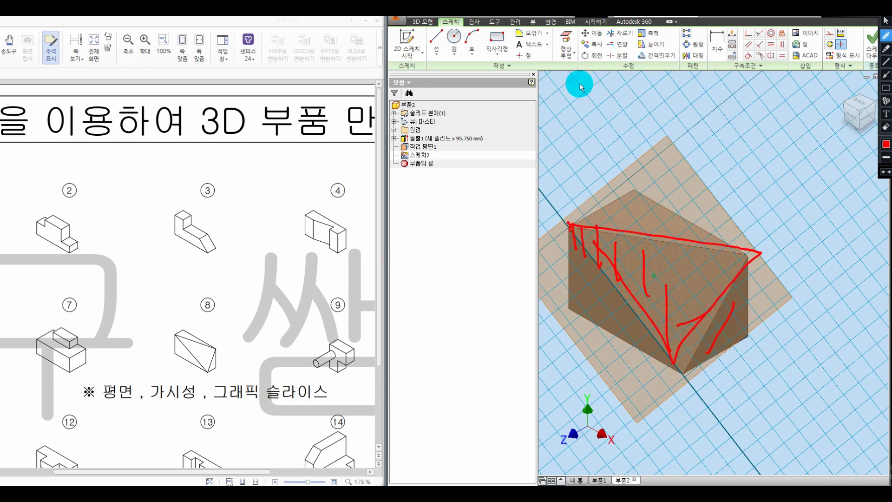
key(Escape)
- Project the box's cut edges onto the diagonal sketch plane with Project Cut Edges and finish the sketch
click(567, 54)
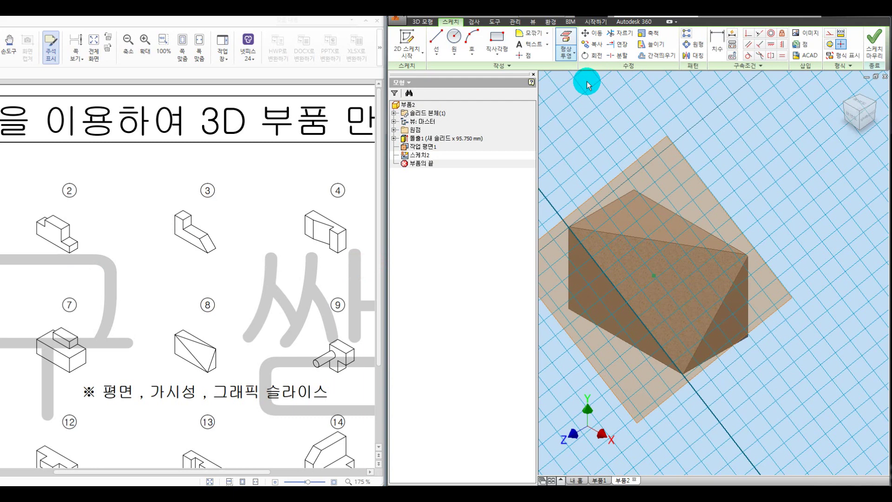
click(587, 84)
key(Return)
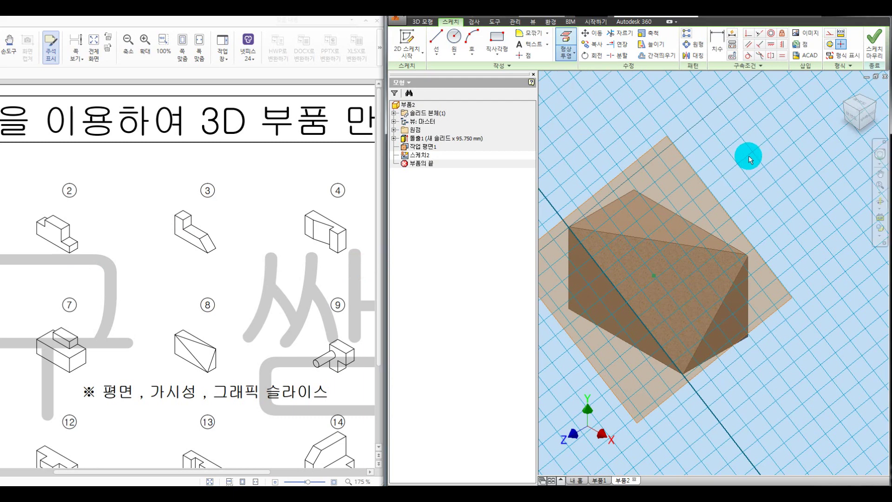
middle_drag(568, 226, 577, 229)
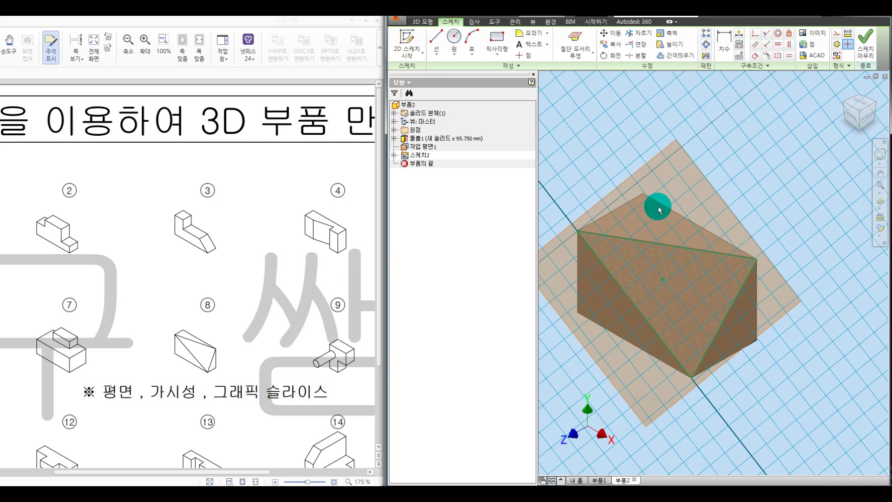
key(s)
click(452, 52)
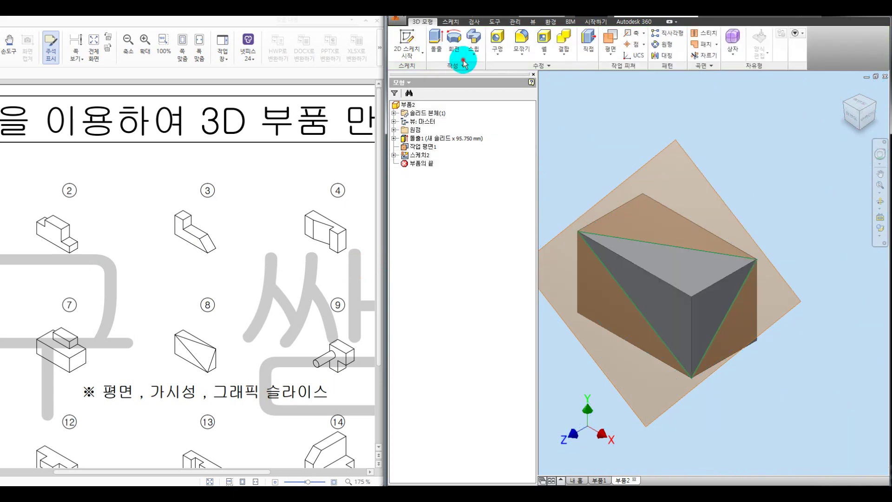
- Extrude the projected triangle 95.750 mm as a cut in direction 1, removing the box's corner in front of the work plane
key(e)
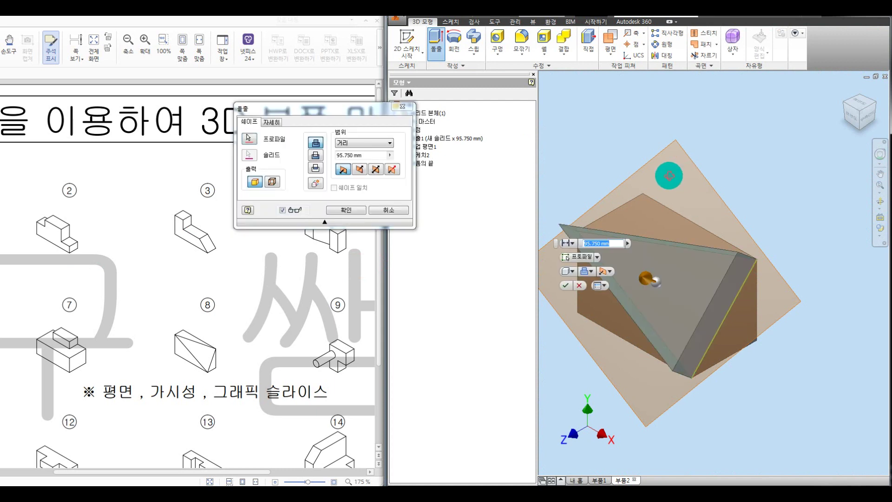
shift+middle_drag(659, 166, 660, 169)
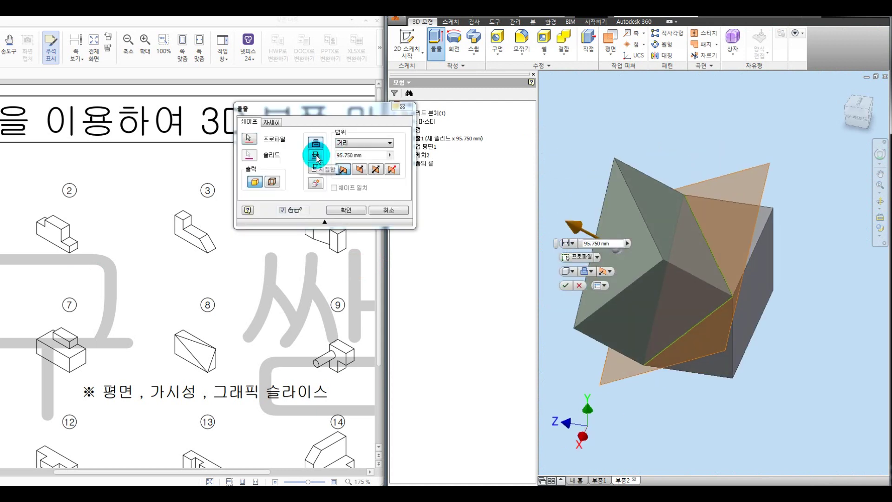
click(316, 155)
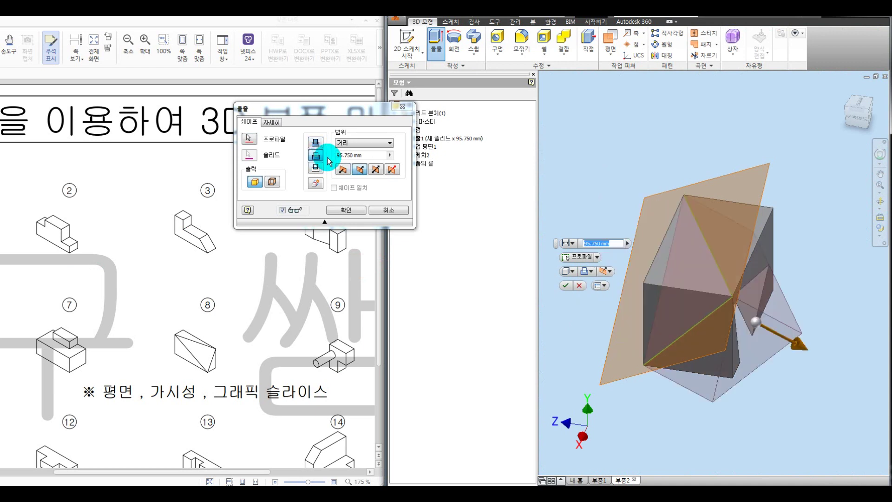
click(343, 170)
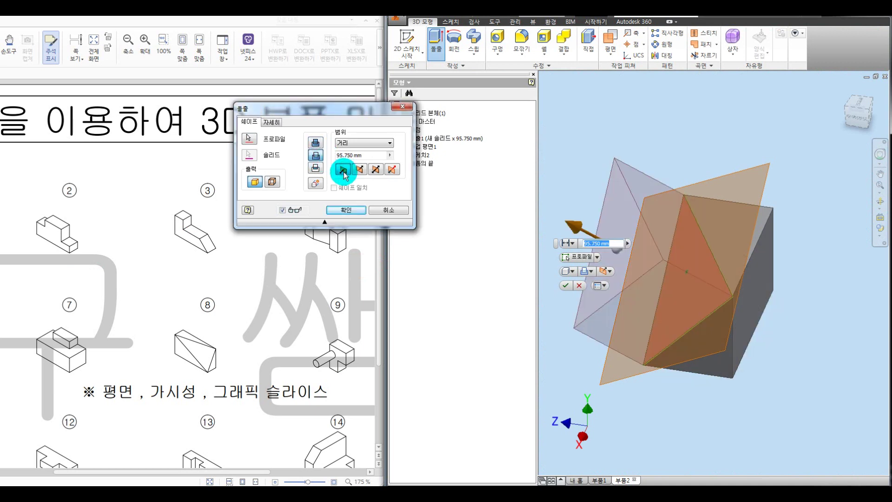
click(346, 210)
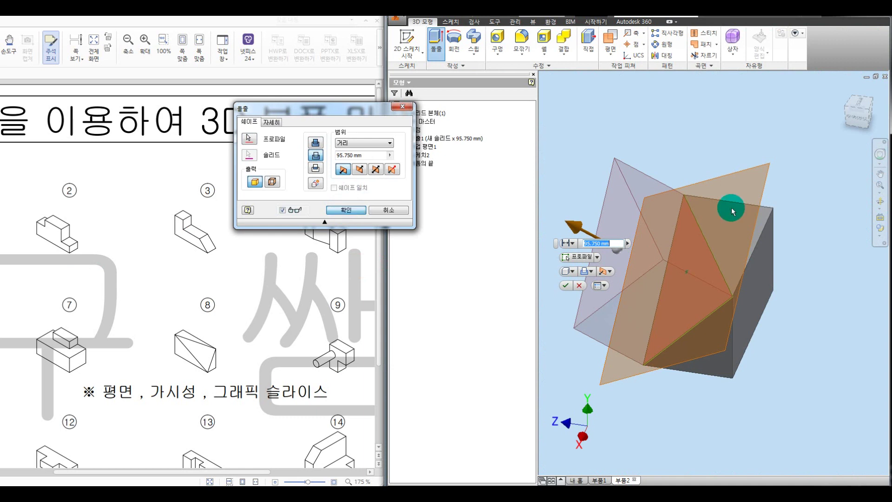
shift+middle_drag(723, 199, 736, 195)
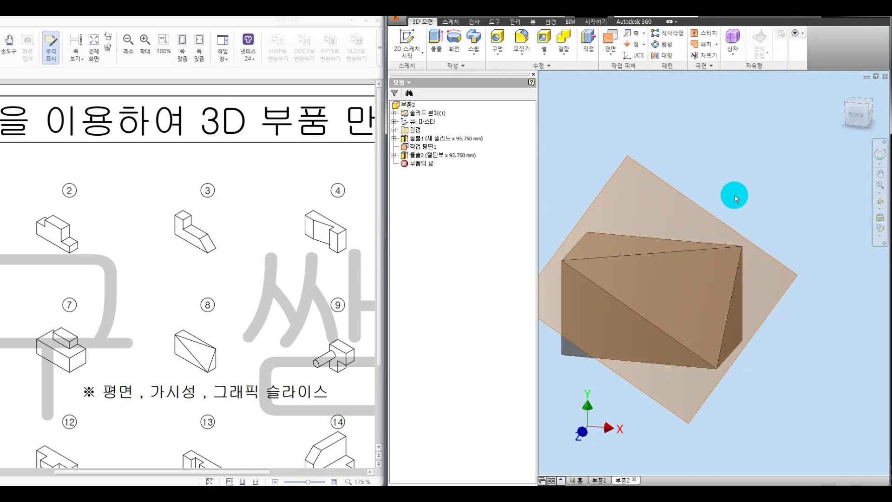
- Try deleting the diagonal work plane together with its dependent features, and undo the deletion
click(697, 198)
shift+middle_drag(757, 163, 750, 176)
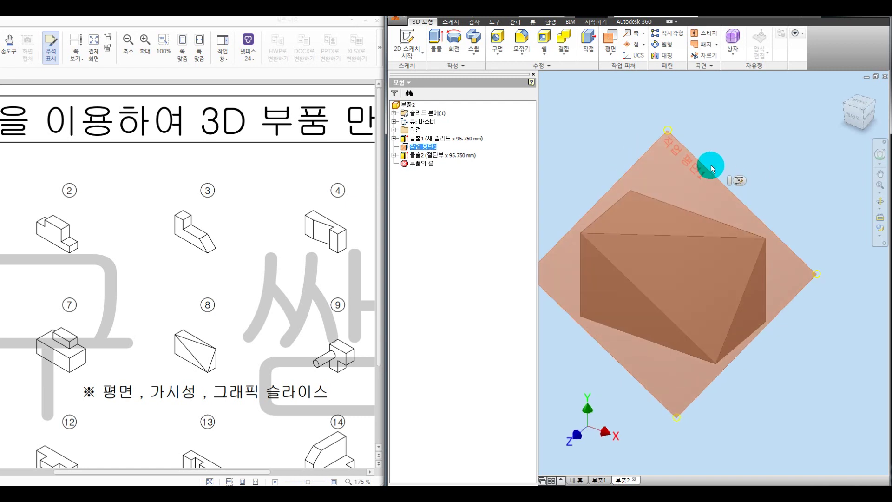
click(709, 167)
click(740, 171)
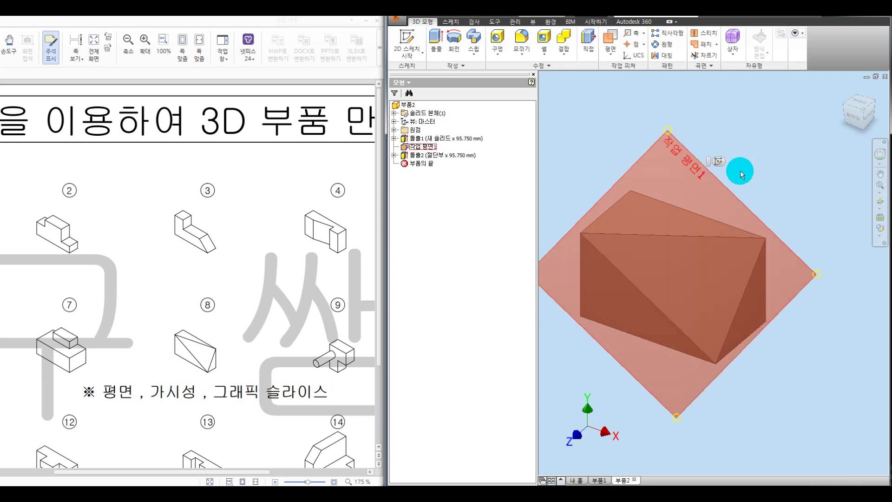
key(Delete)
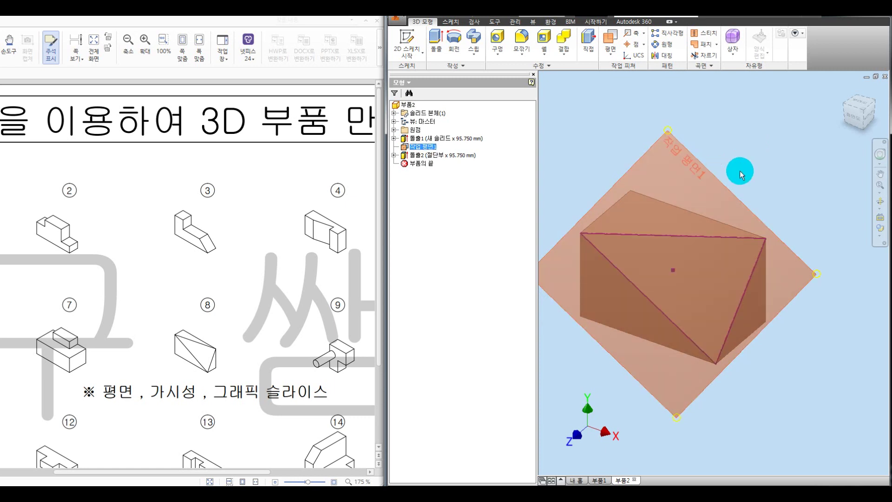
key(Return)
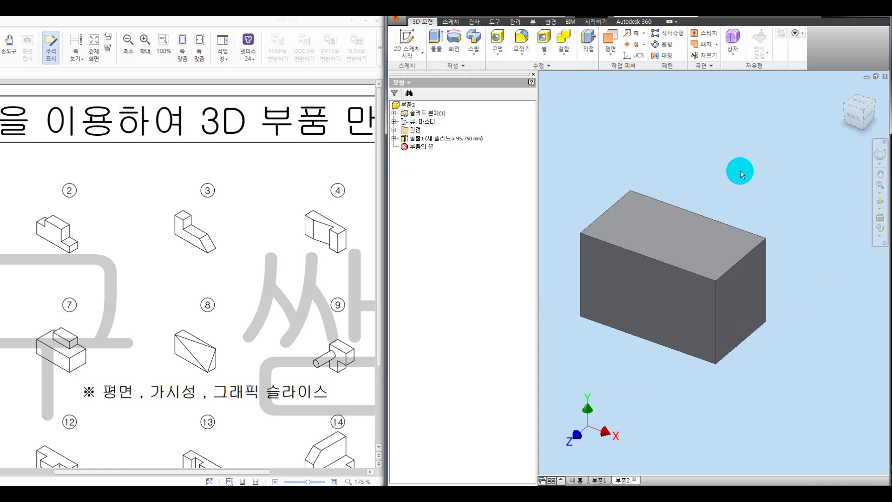
key(ctrl+z)
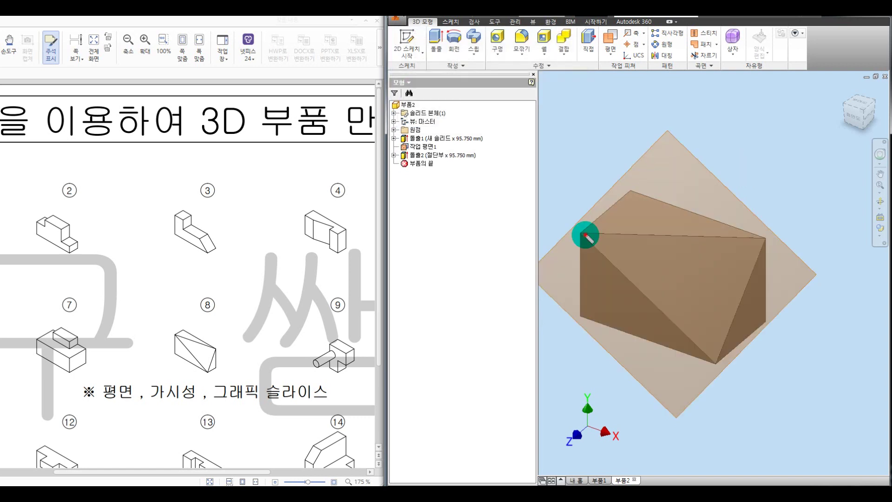
mouse_move(554, 266)
mouse_down()
mouse_move(656, 394)
mouse_move(699, 158)
mouse_up()
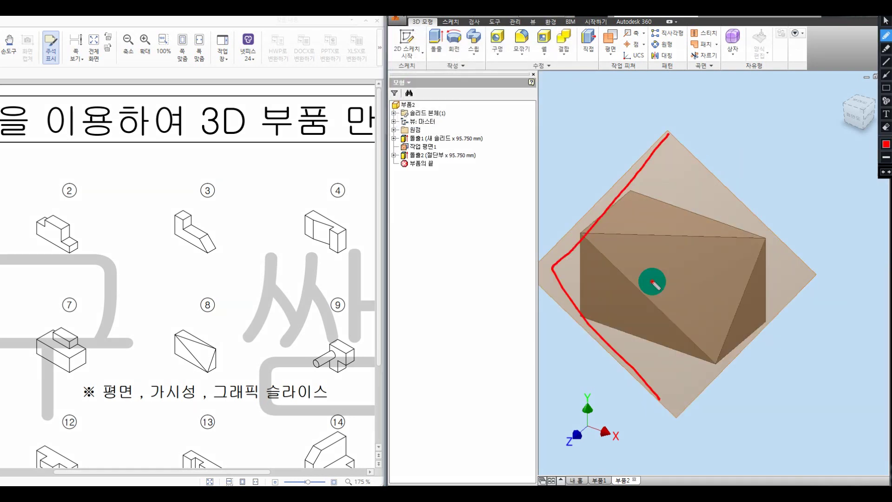
mouse_move(627, 235)
mouse_down()
mouse_move(677, 304)
mouse_move(765, 243)
mouse_up()
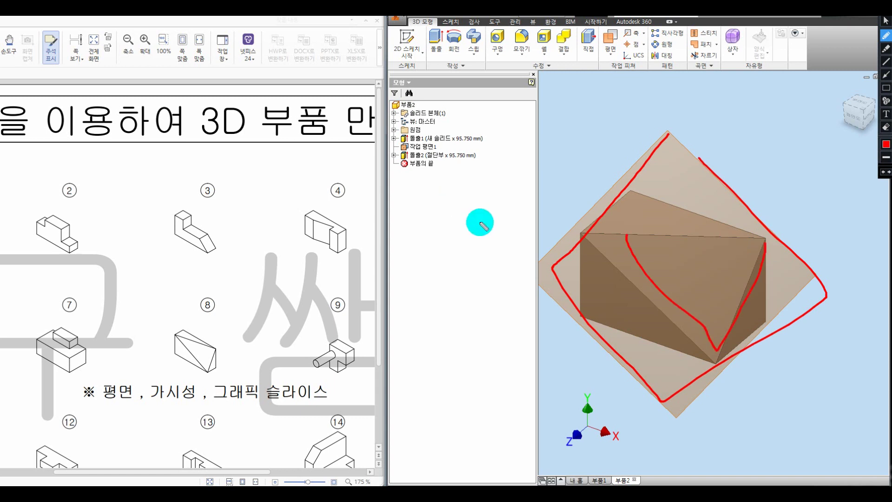
drag(448, 198, 471, 164)
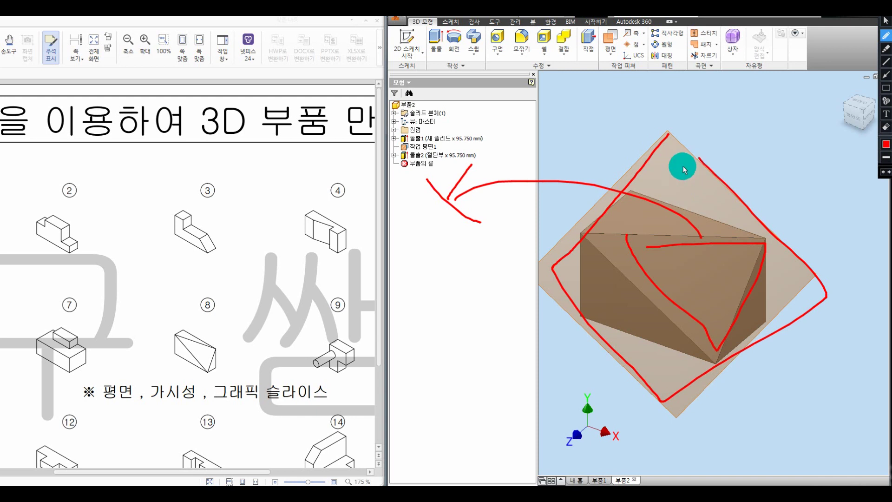
key(Escape)
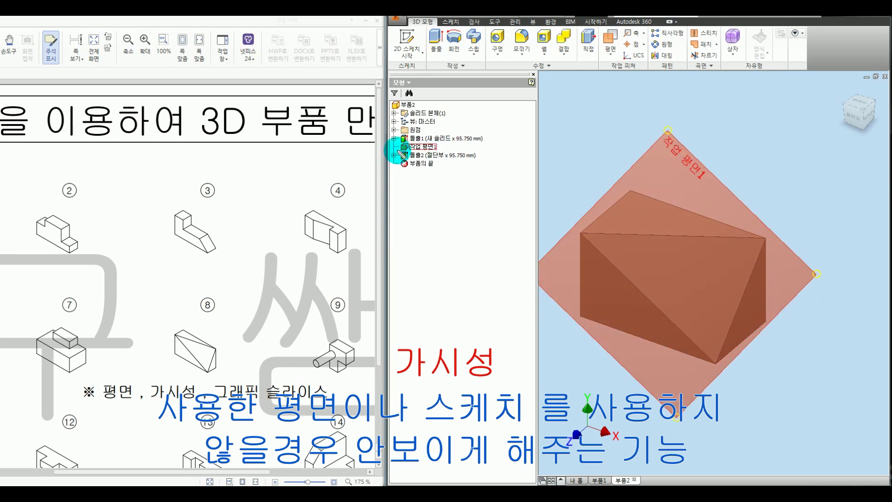
key(ctrl+alt+d)
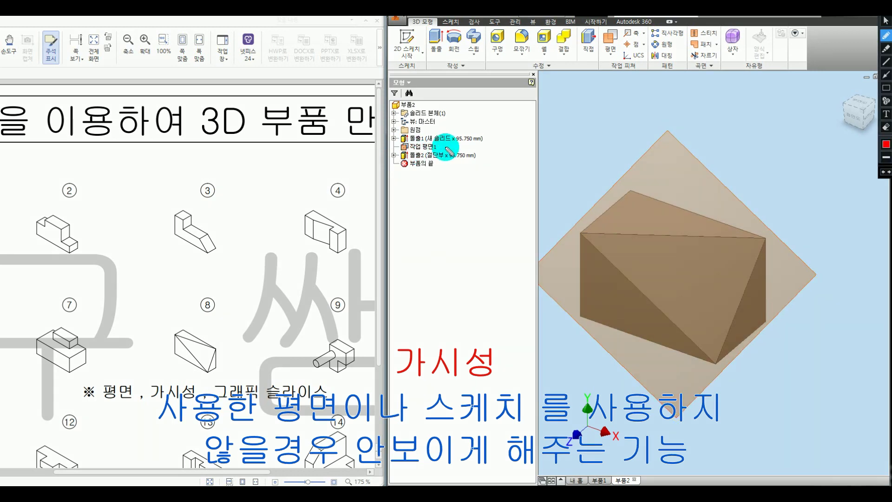
drag(445, 147, 411, 151)
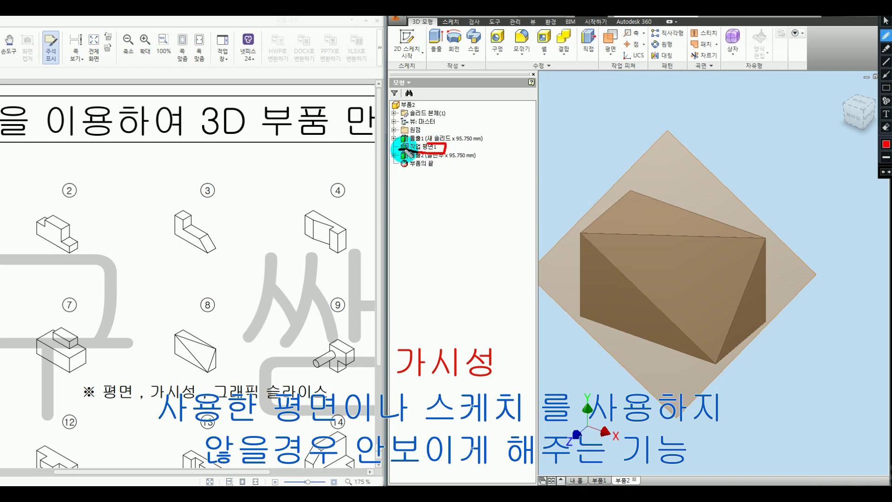
key(ctrl+alt+d)
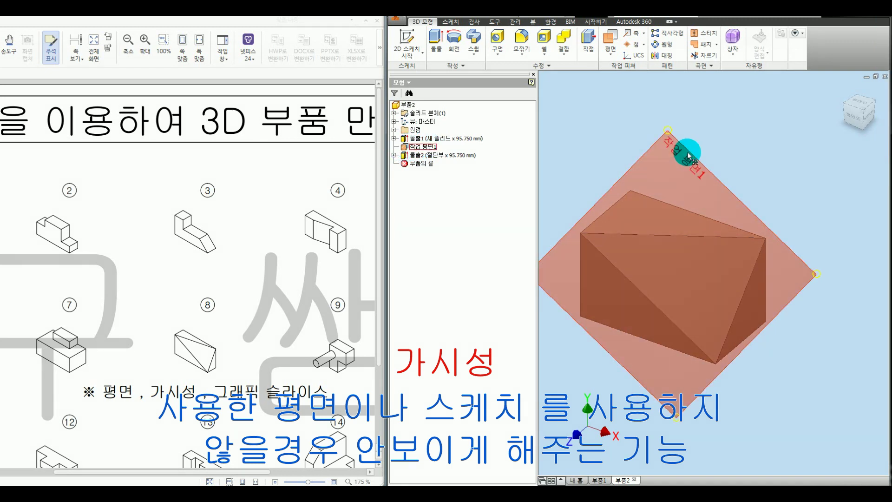
- Turn off the visibility of the diagonal work plane
click(424, 148)
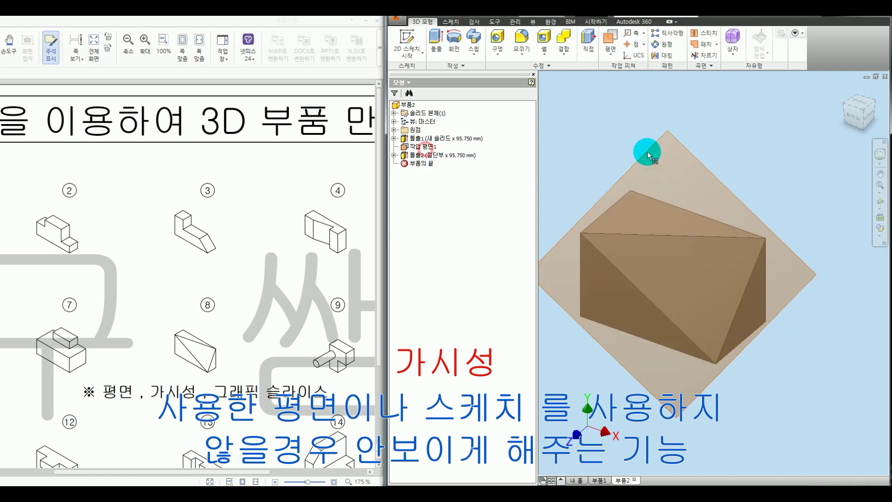
right_click(697, 161)
click(719, 259)
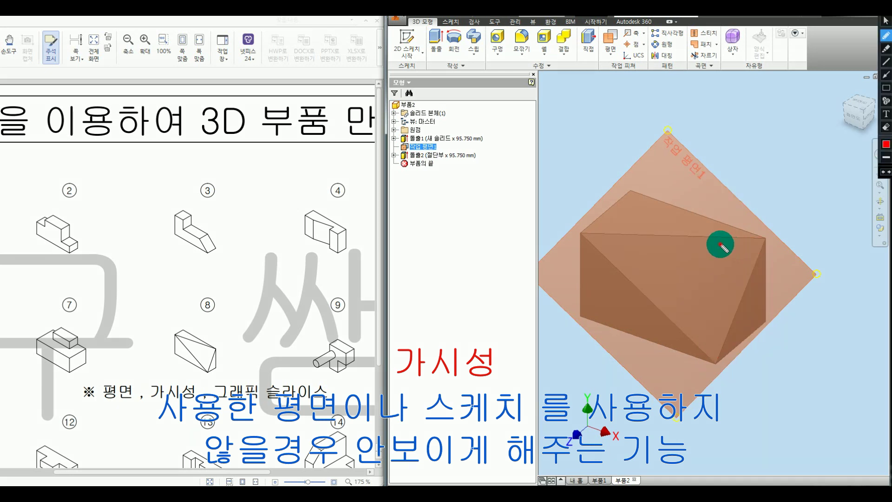
right_click(702, 166)
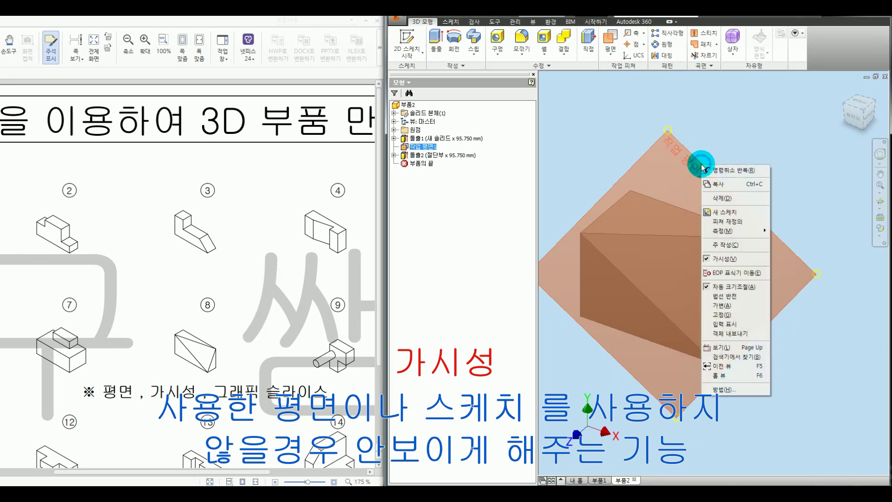
click(719, 259)
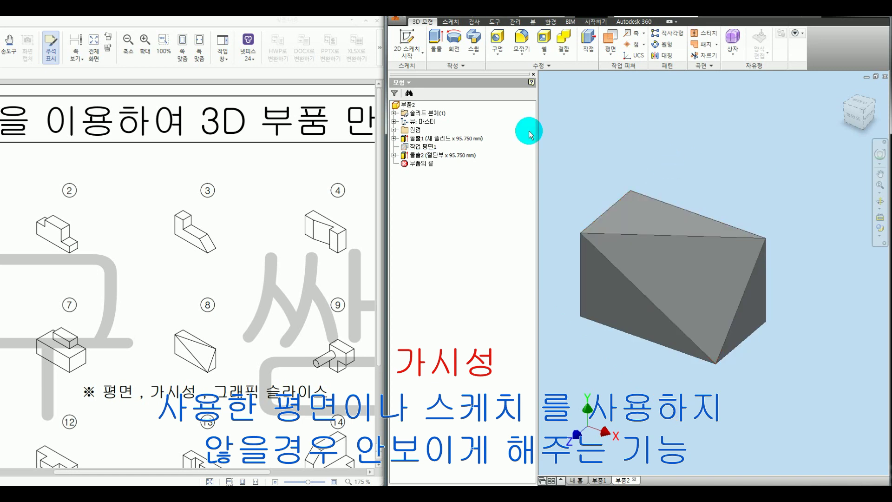
- Turn the visibility of the hidden diagonal work plane back on
key(ctrl+alt+d)
drag(397, 151, 406, 151)
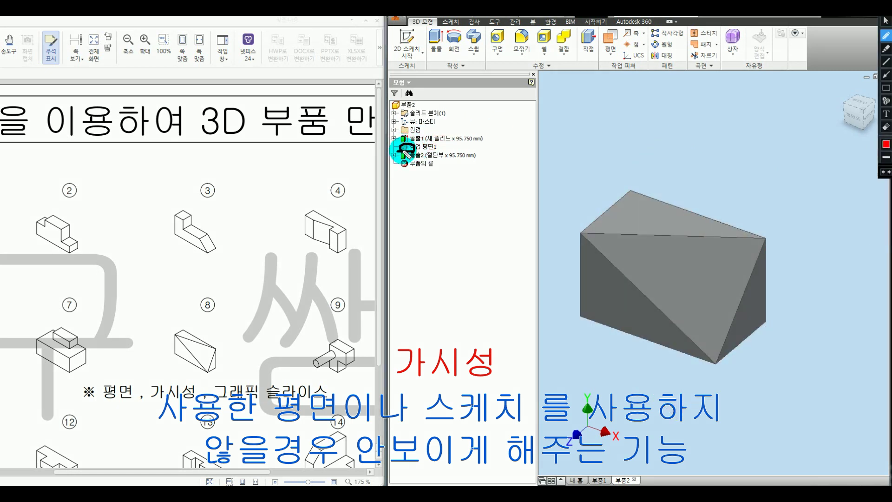
key(Escape)
right_click(412, 152)
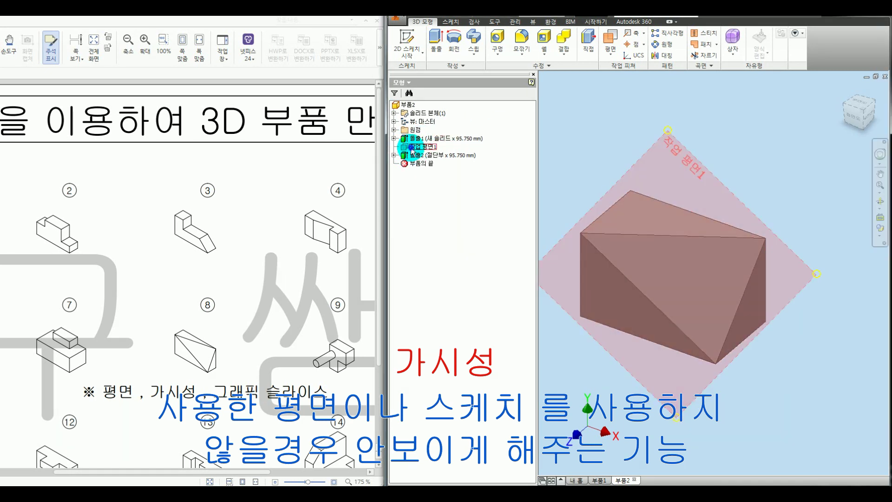
click(433, 243)
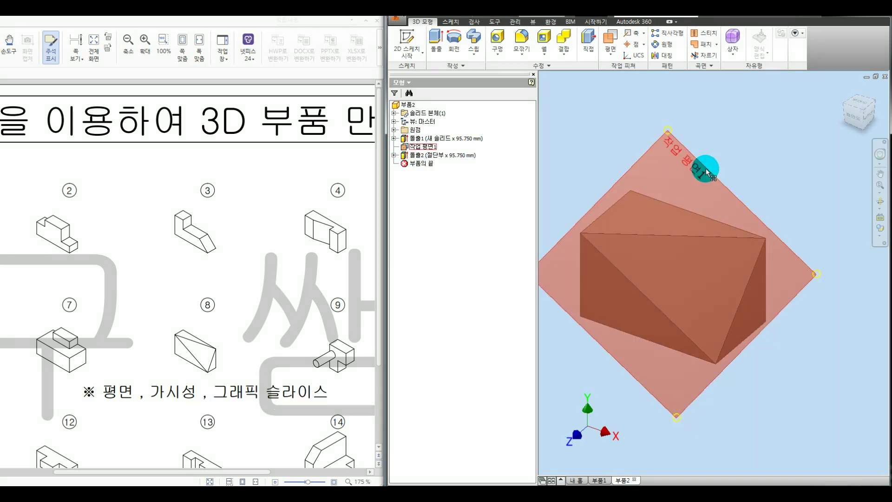
- Hide the diagonal work plane so that only the cut box is displayed
right_click(706, 168)
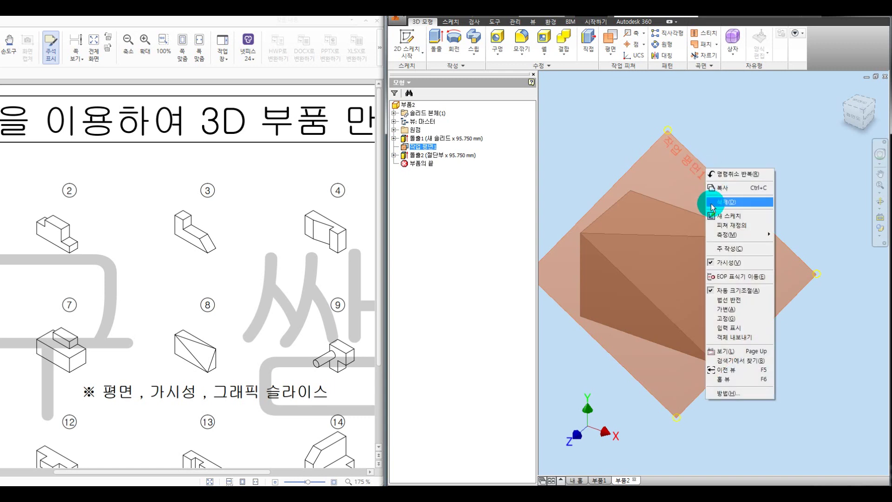
click(723, 262)
middle_drag(725, 180, 759, 169)
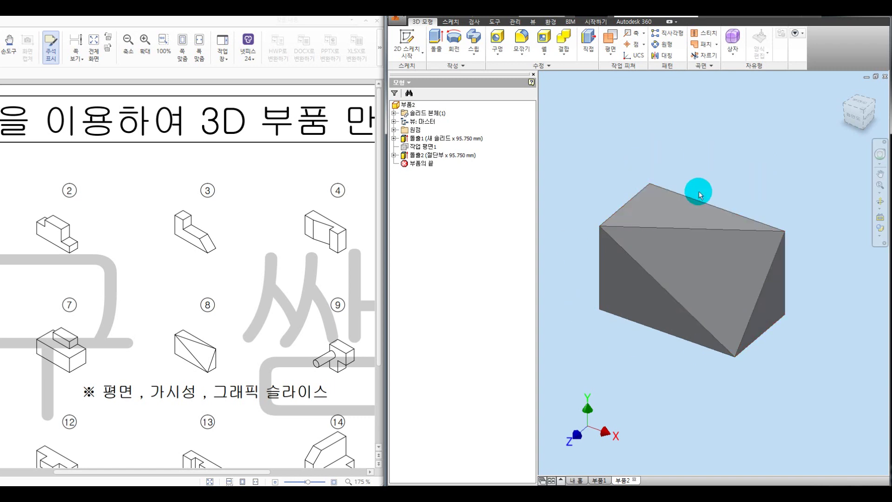
middle_drag(699, 191, 651, 185)
scroll(641, 192, down, 5)
scroll(601, 217, up, 6)
- Start a front-view sketch and draw two overlapping rectangles beside the cut box, forming the stepped profile of shape 9
drag(219, 359, 199, 412)
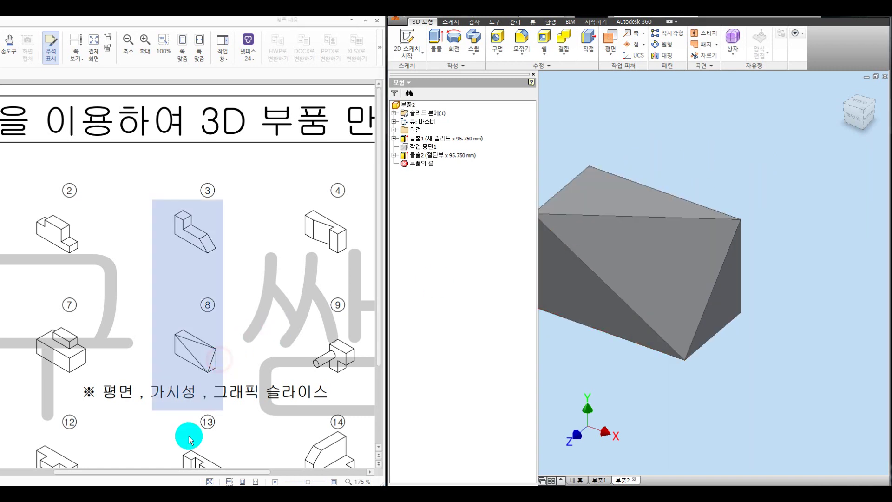
drag(191, 471, 289, 470)
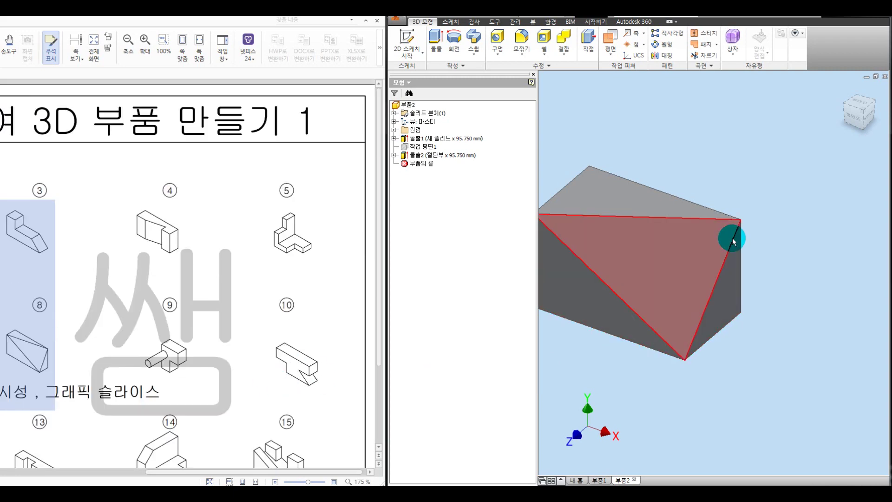
scroll(728, 235, down, 5)
key(s)
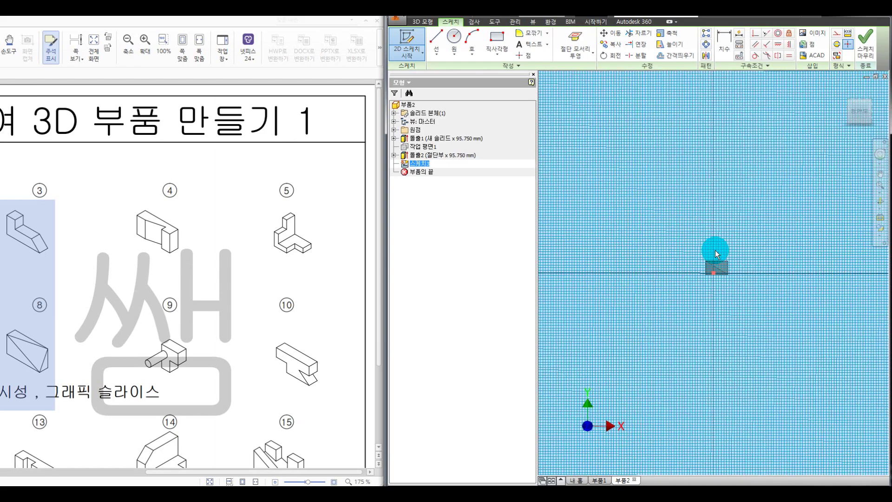
mouse_move(161, 345)
mouse_down()
mouse_move(158, 364)
mouse_move(185, 348)
mouse_move(155, 353)
mouse_up()
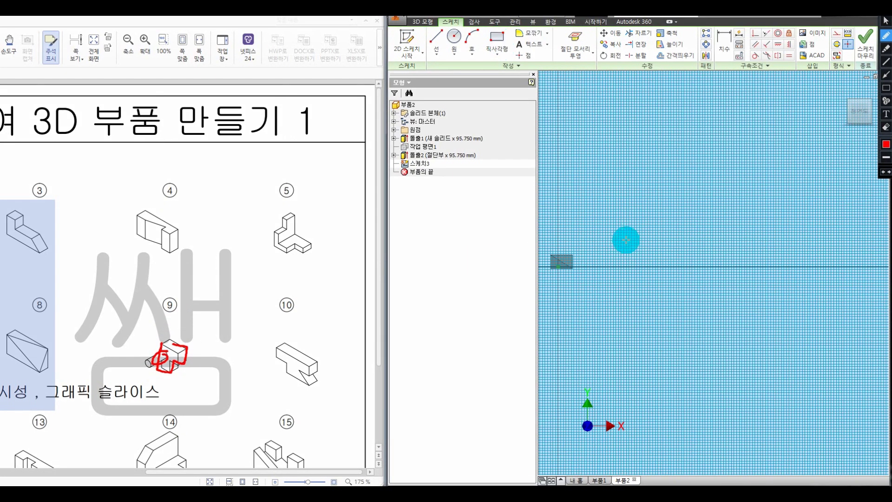
click(497, 39)
click(612, 243)
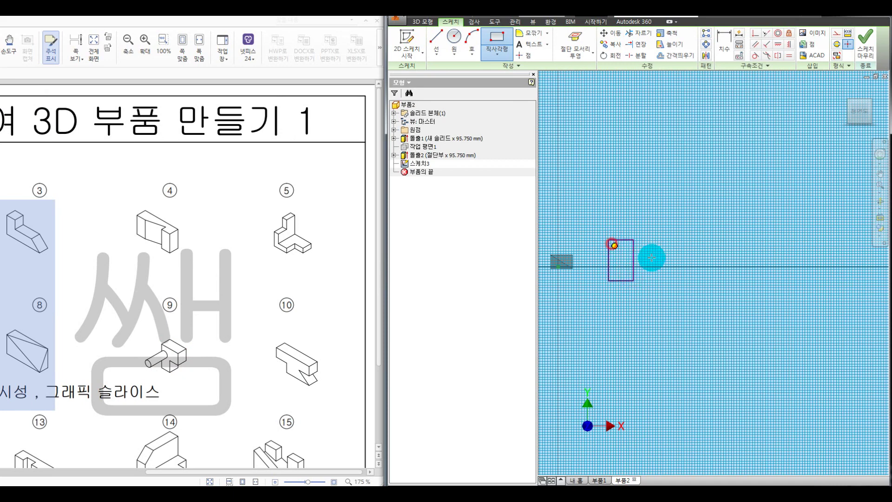
click(651, 263)
- Extrude the stepped profile of shape 9 by 95.750 mm
key(e)
click(689, 296)
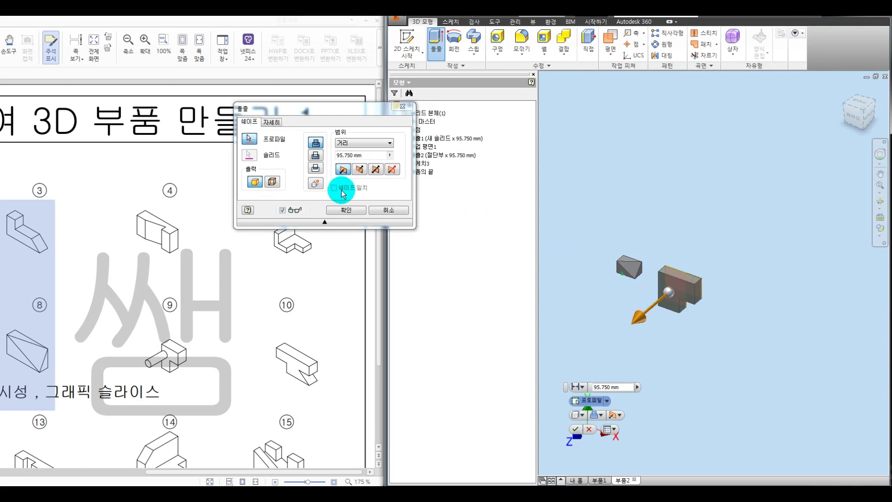
click(346, 210)
- Start a sketch on the stepped block's front face and project the face's outline into it
key(s)
click(673, 293)
key(r)
click(453, 38)
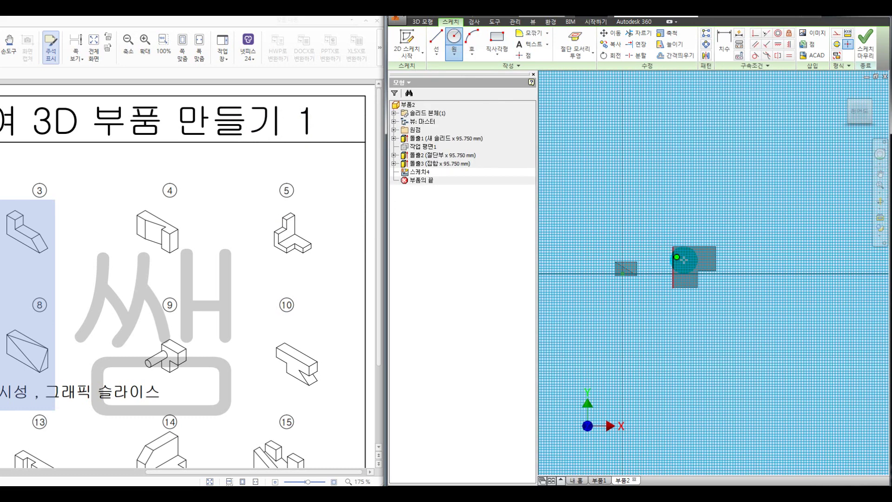
click(575, 55)
click(583, 79)
click(696, 263)
- Draw a circle on the wide upper part of the stepped block's front face, and dismiss the Windows activation window
scroll(699, 260, up, 3)
click(454, 37)
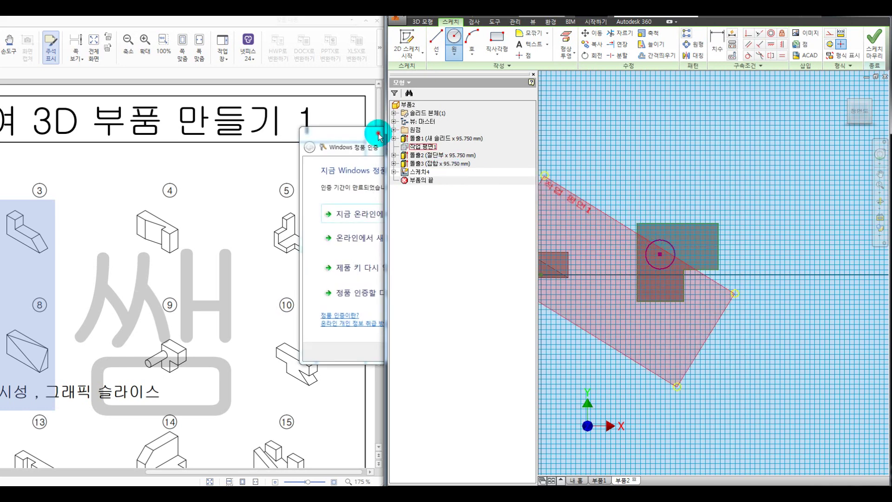
click(378, 136)
key(Escape)
click(672, 199)
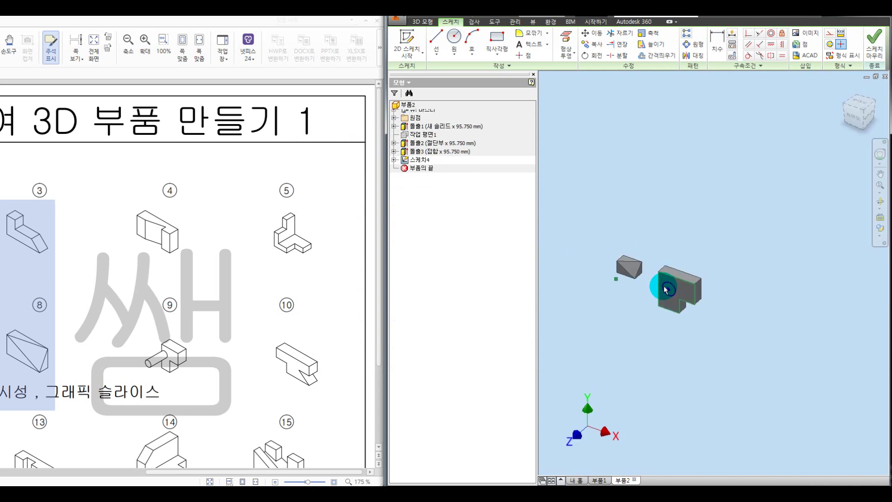
- Extrude the circle 340.250 mm outward from the stepped block as a joined cylinder
key(e)
drag(641, 325, 611, 329)
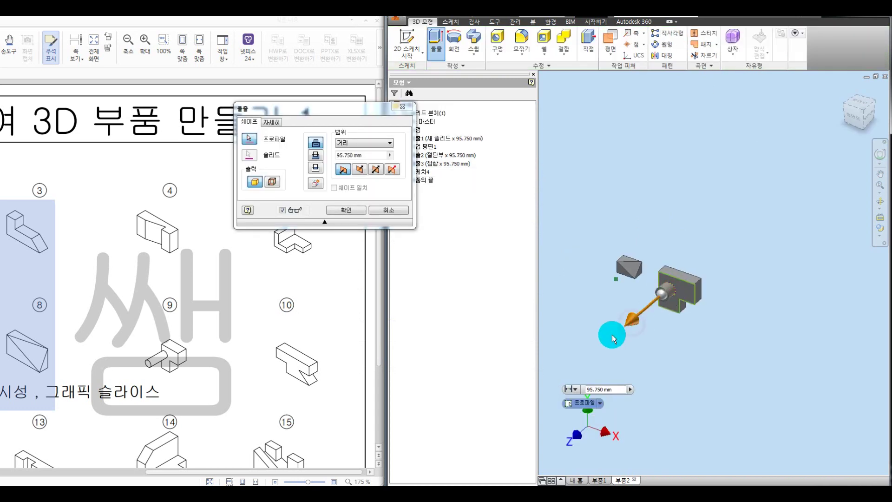
click(347, 211)
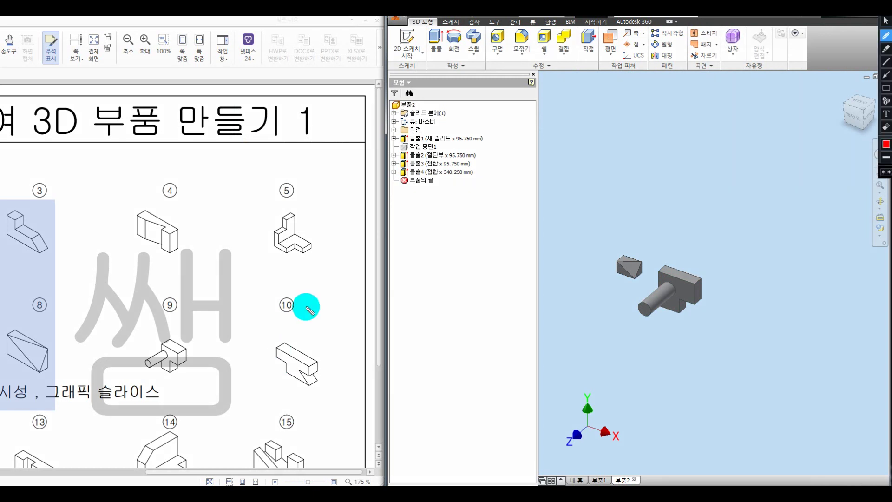
- Start a sketch on the stepped block's front face and draw a long, flat rectangle beside the block for shape 10
mouse_move(274, 353)
mouse_down()
mouse_move(308, 378)
mouse_move(284, 353)
mouse_up()
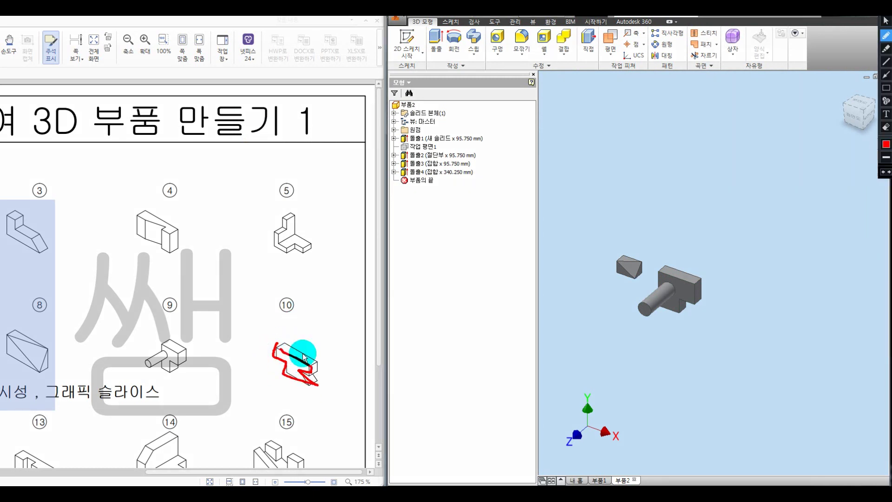
key(Escape)
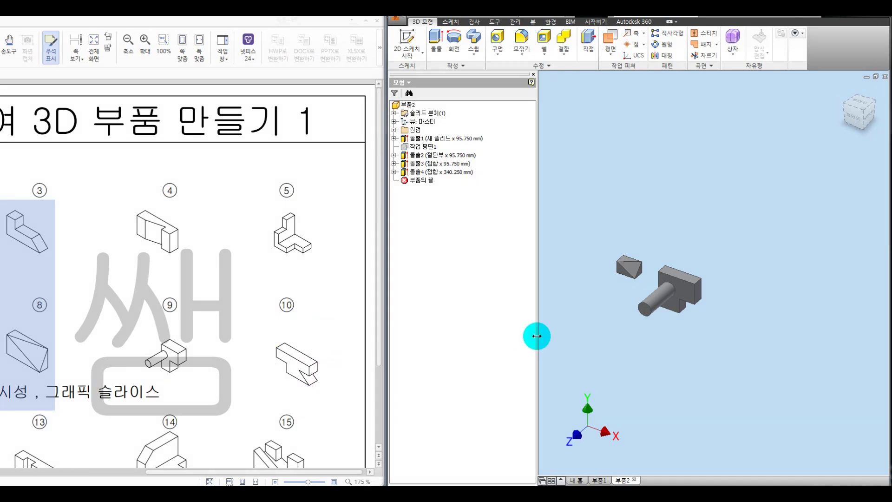
click(688, 293)
key(s)
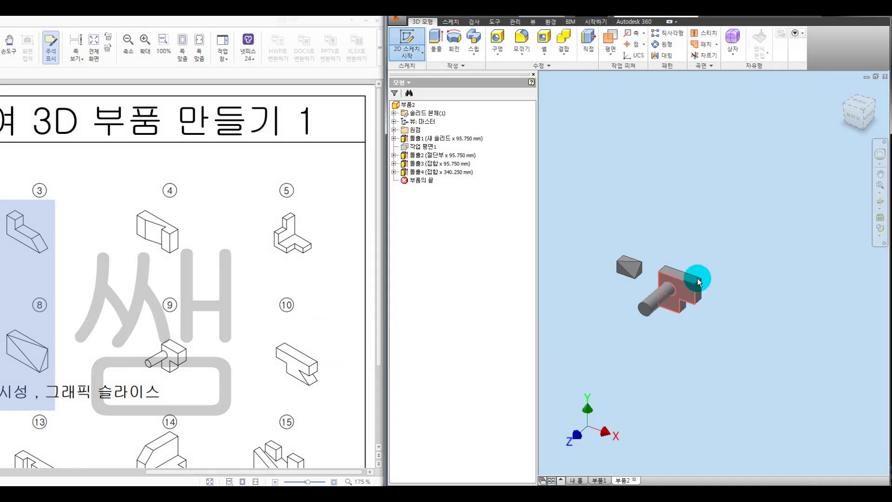
click(508, 45)
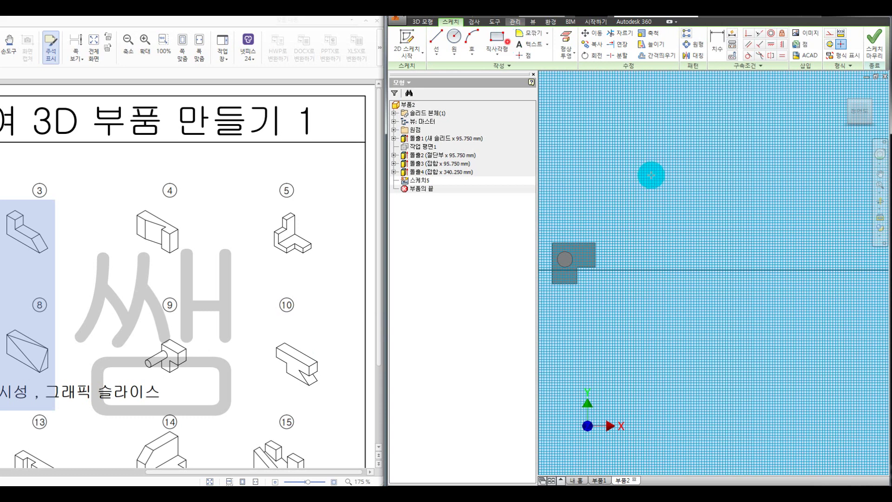
click(651, 228)
click(734, 249)
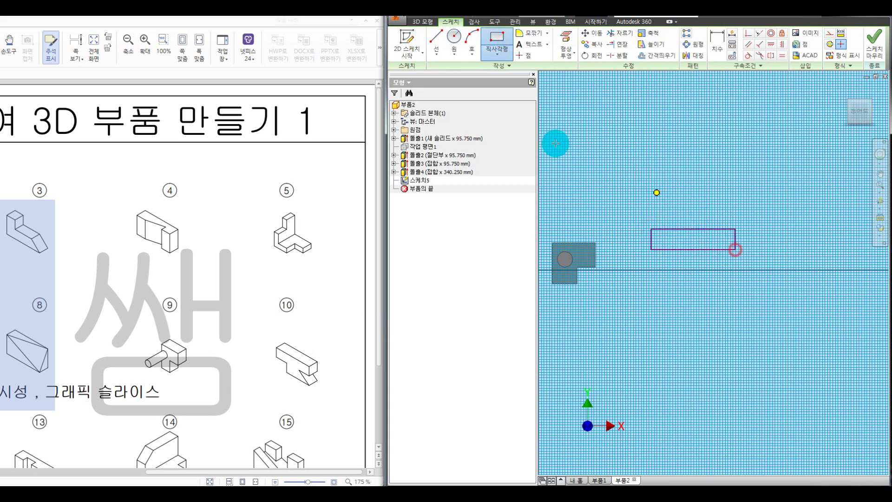
- Add a connected three-line outline below the long rectangle, with a vertical, a horizontal and a slanted side returning to its lower edge
click(436, 39)
click(674, 250)
click(675, 270)
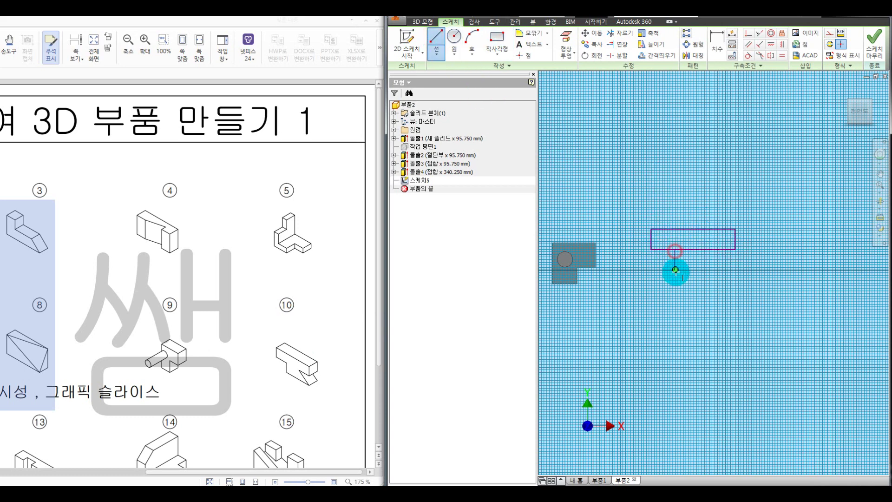
click(730, 274)
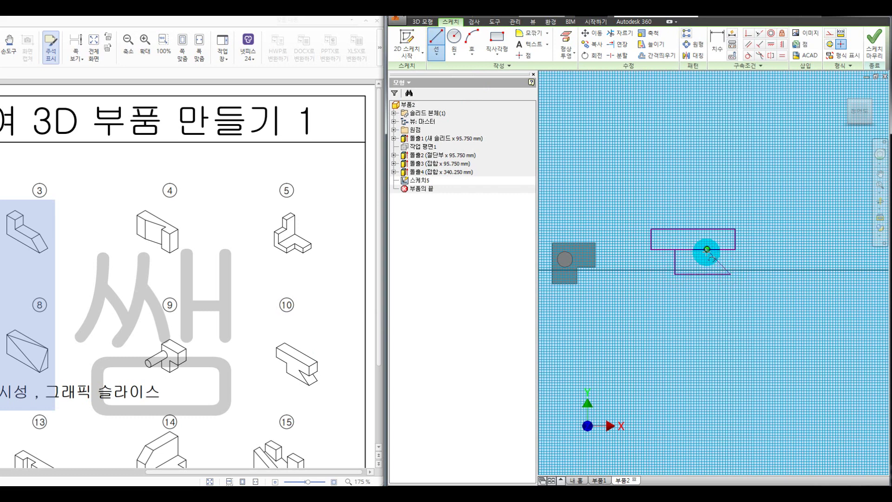
click(703, 250)
key(Escape)
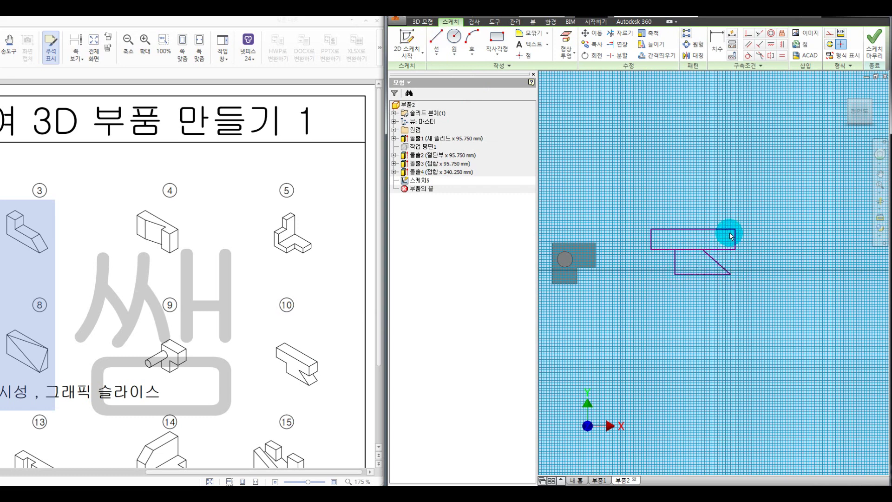
- Extrude both regions of the shape 10 profile by 165.750 mm as a joined solid
key(e)
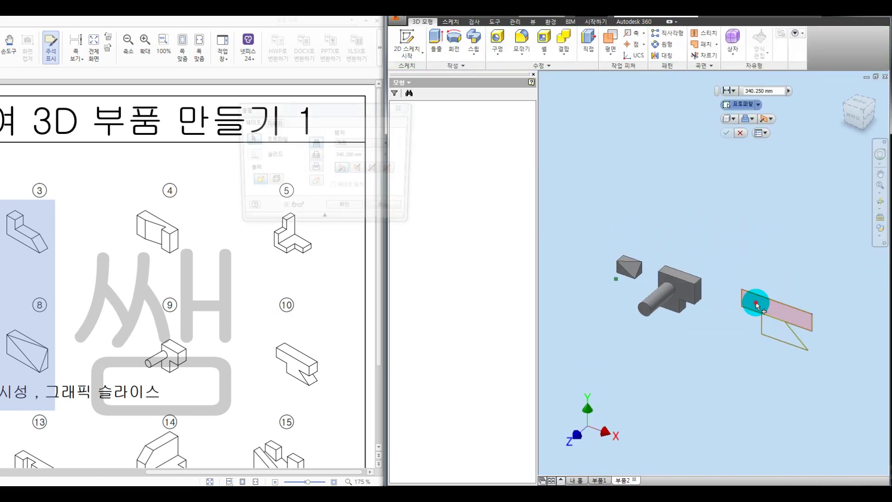
click(764, 328)
drag(727, 352, 740, 343)
click(362, 211)
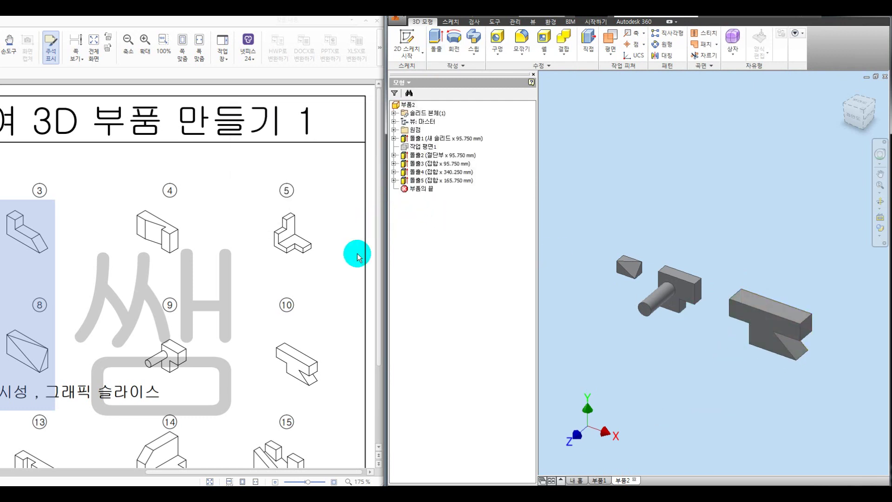
- Start a sketch on the shape 10 solid's top face and draw a nearly square rectangle beside it as shape 11's base
scroll(294, 442, down, 3)
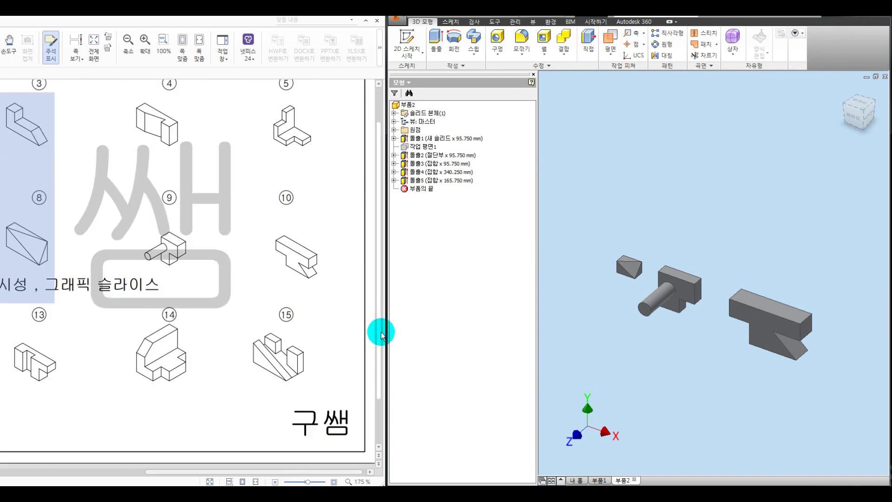
drag(285, 472, 80, 472)
click(81, 407)
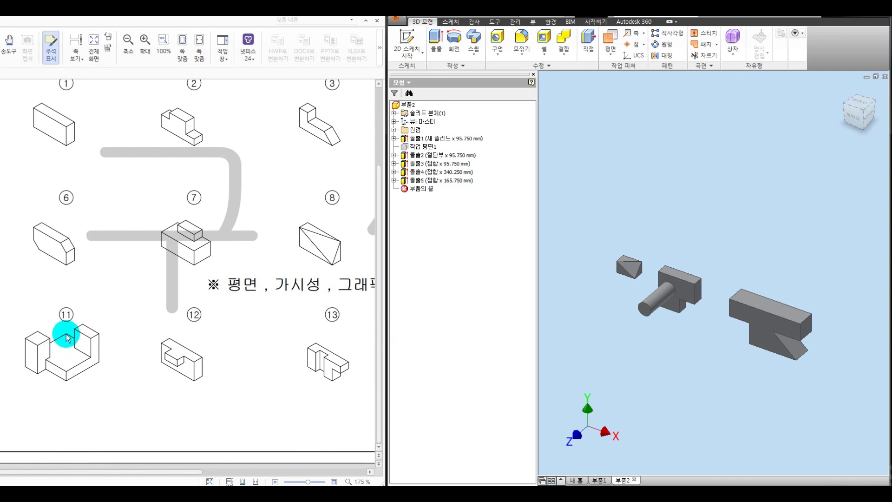
key(ctrl+alt+d)
mouse_move(66, 333)
mouse_down()
mouse_move(36, 350)
mouse_move(86, 360)
mouse_move(74, 338)
mouse_move(91, 344)
mouse_up()
key(Escape)
scroll(742, 250, down, 3)
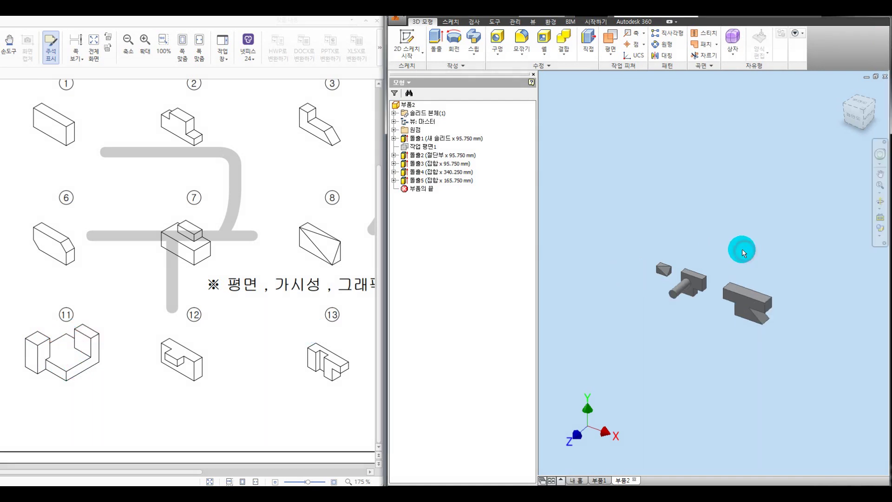
middle_drag(742, 253, 648, 245)
click(658, 299)
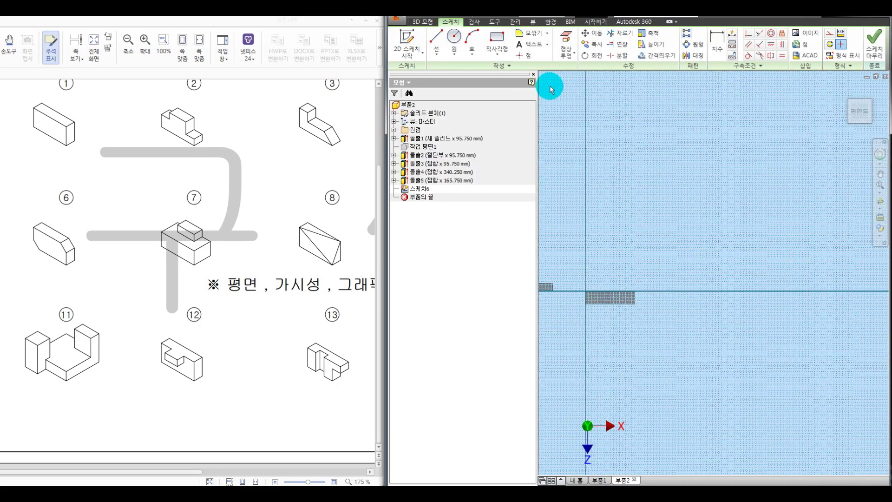
click(499, 37)
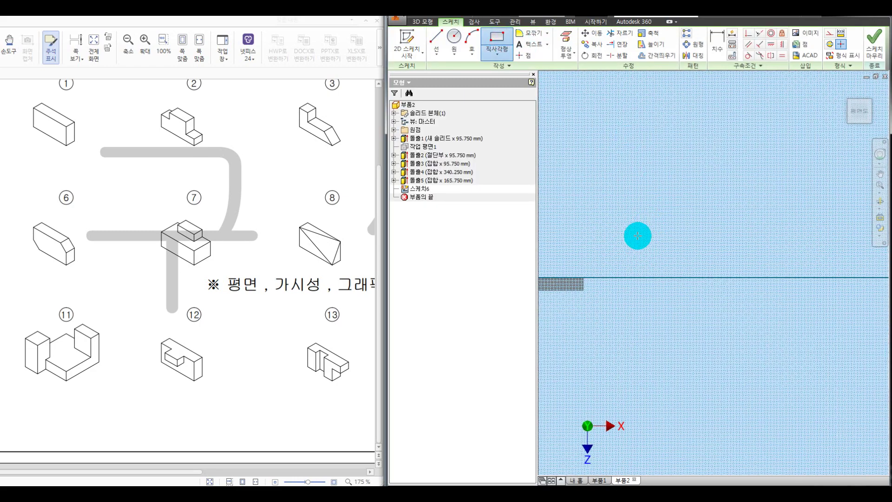
scroll(632, 240, down, 3)
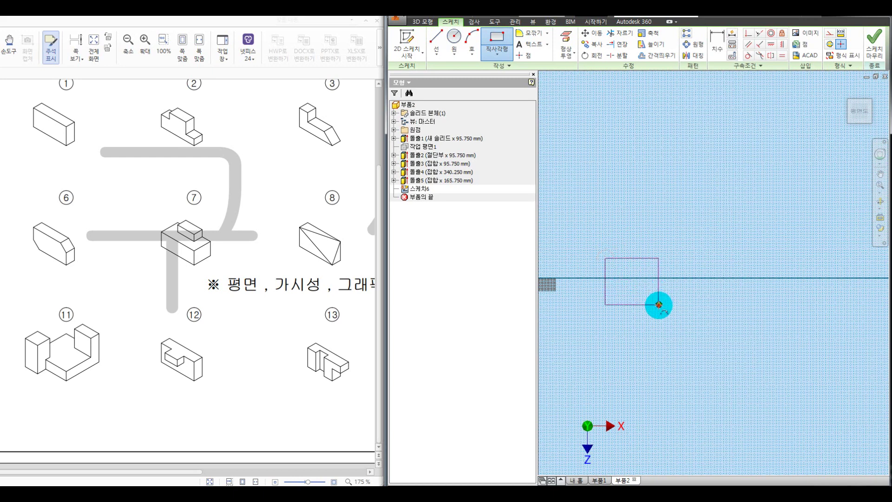
click(659, 304)
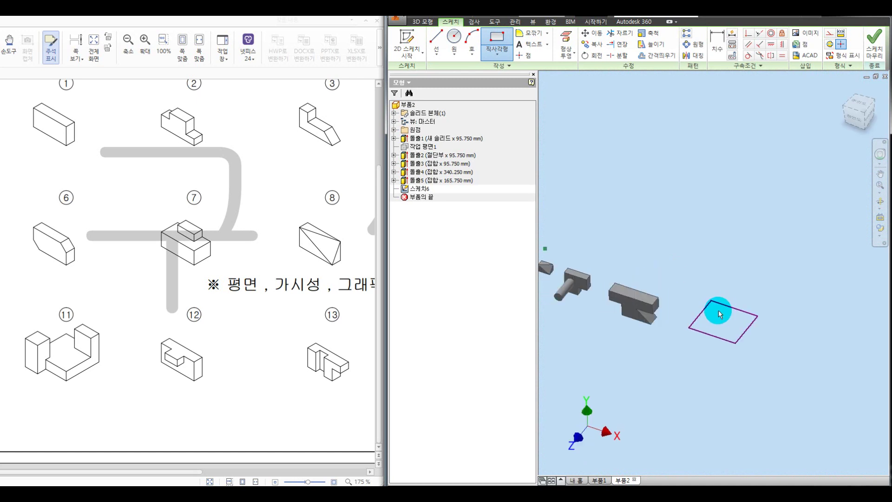
- Extrude the base rectangle of shape 11 upward by 144.250 mm
key(e)
drag(732, 293, 729, 267)
click(349, 210)
mouse_move(72, 347)
mouse_down()
mouse_move(91, 357)
mouse_move(86, 343)
mouse_move(73, 347)
mouse_up()
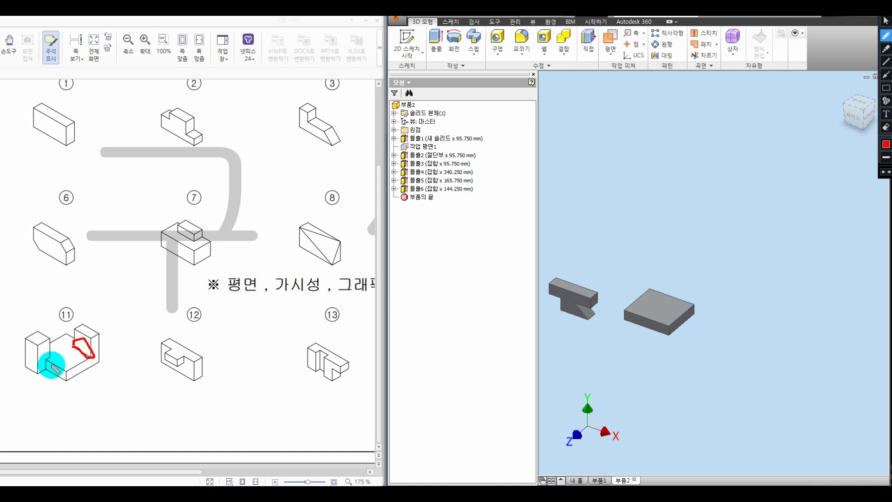
drag(38, 375, 33, 370)
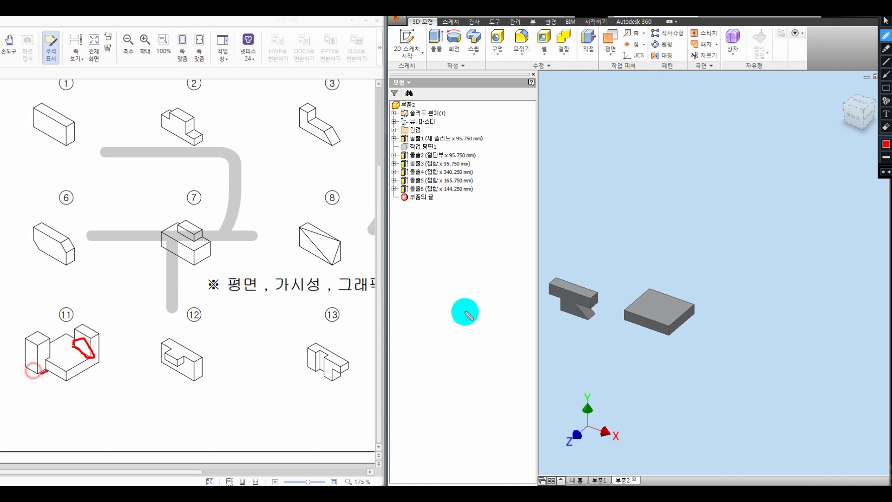
mouse_move(659, 289)
mouse_down()
mouse_move(672, 322)
mouse_move(650, 336)
mouse_move(609, 173)
mouse_up()
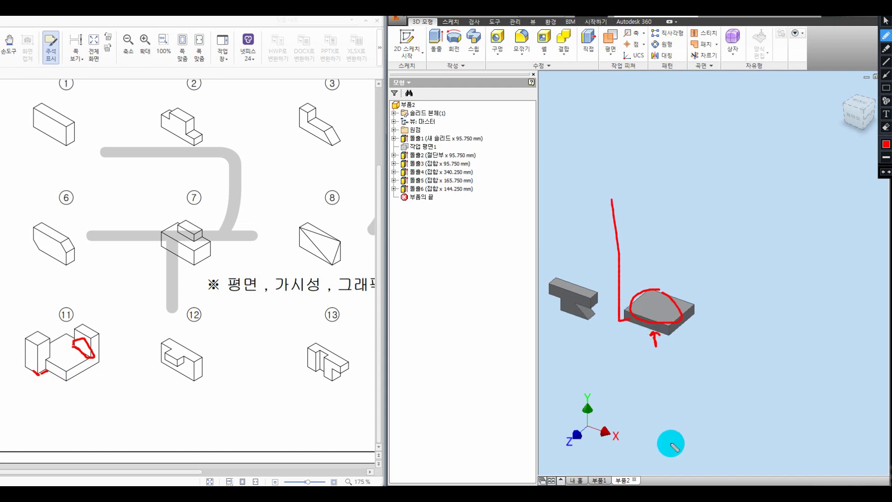
key(Escape)
- Start a sketch on the underside of shape 11's base and project the face's outline into it
mouse_move(648, 325)
shift+middle_down()
mouse_move(653, 240)
mouse_move(654, 298)
shift+middle_up()
click(651, 239)
mouse_move(655, 262)
shift+middle_down()
mouse_move(655, 253)
mouse_move(741, 266)
shift+middle_up()
key(s)
key(r)
key(s)
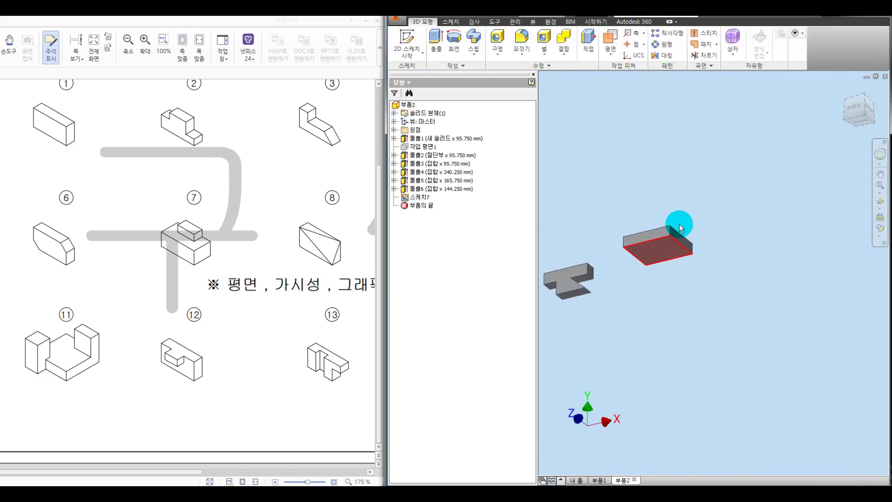
key(s)
key(r)
scroll(681, 190, up, 5)
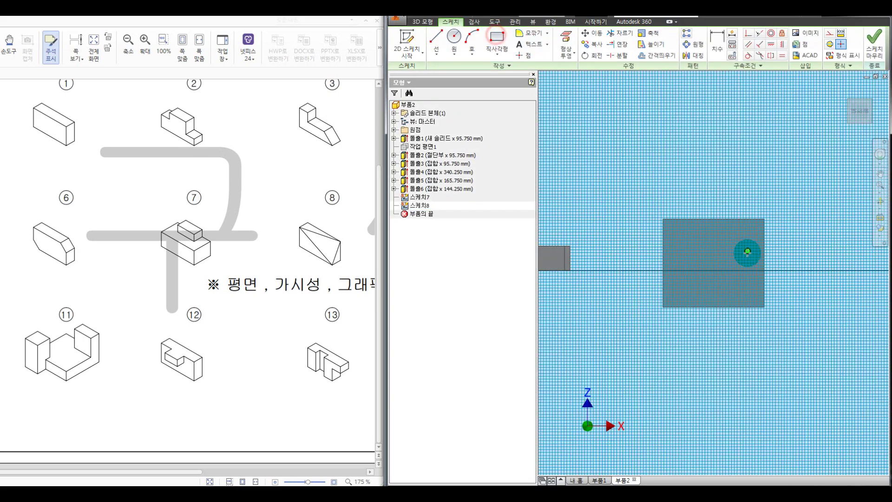
click(566, 45)
click(718, 241)
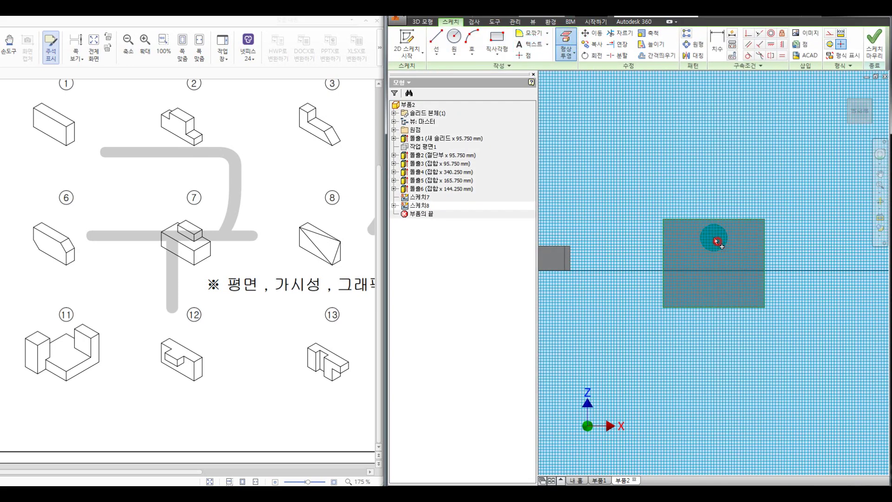
- Draw one rectangle inside the base's back corner and another overhanging the diagonally opposite front corner, with the sketch seen from above and sliced
click(498, 40)
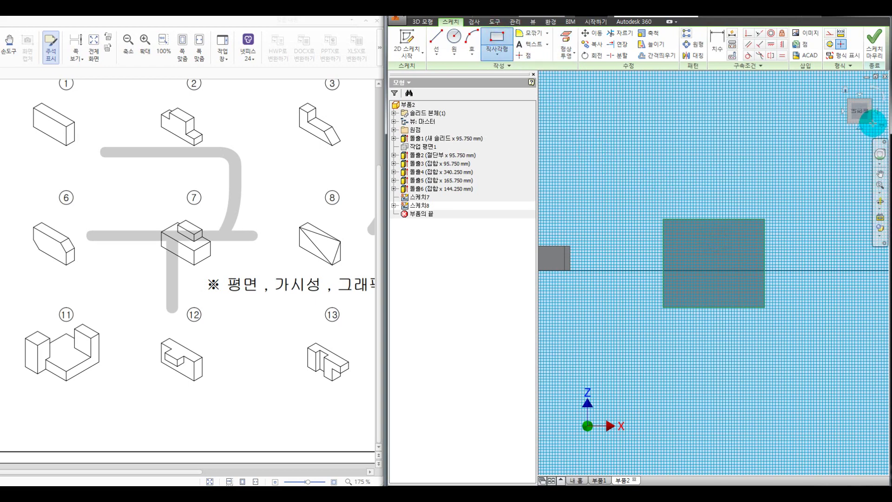
click(862, 98)
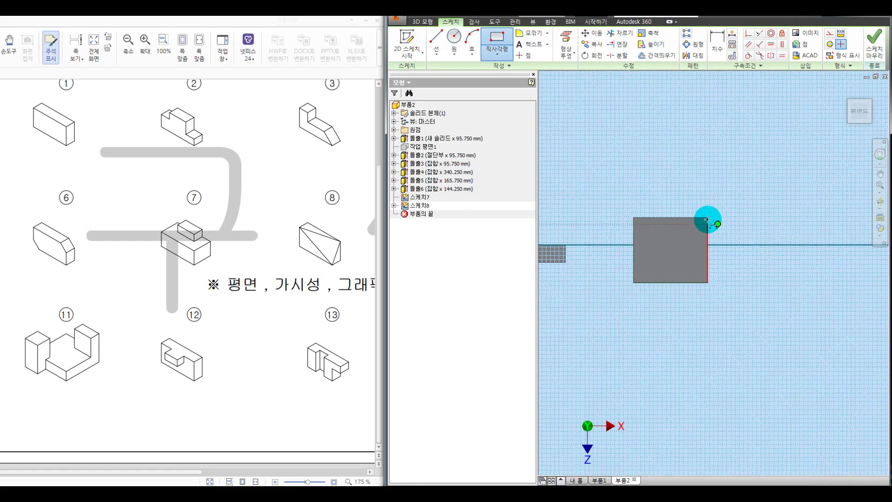
key(F7)
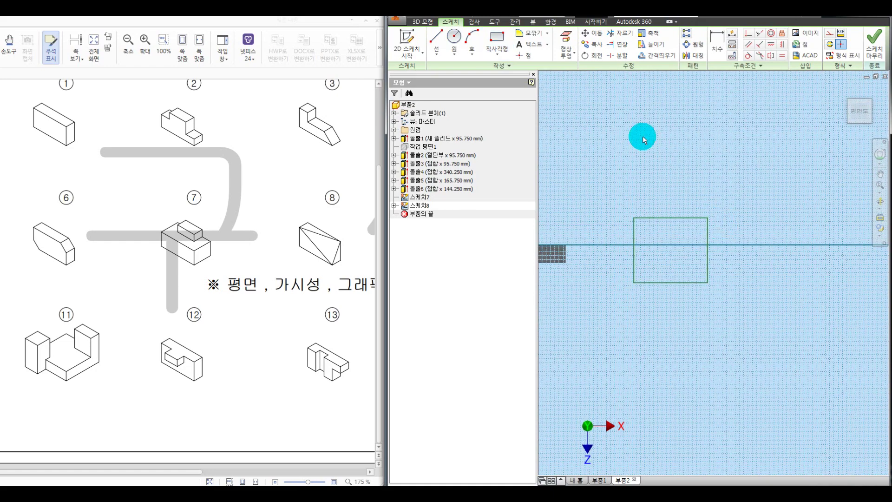
click(498, 37)
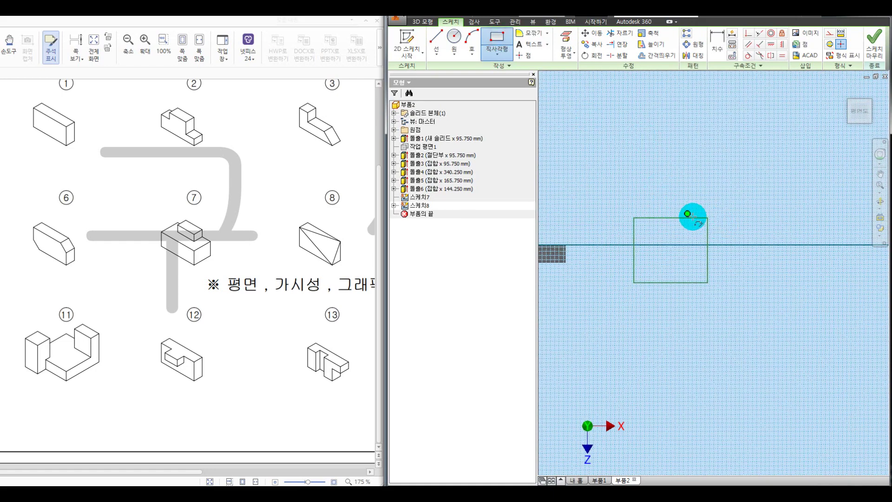
click(672, 237)
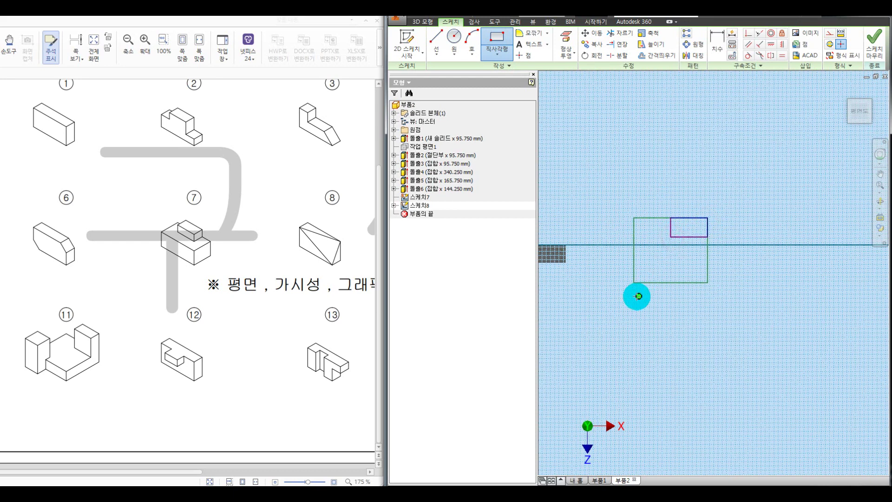
click(634, 268)
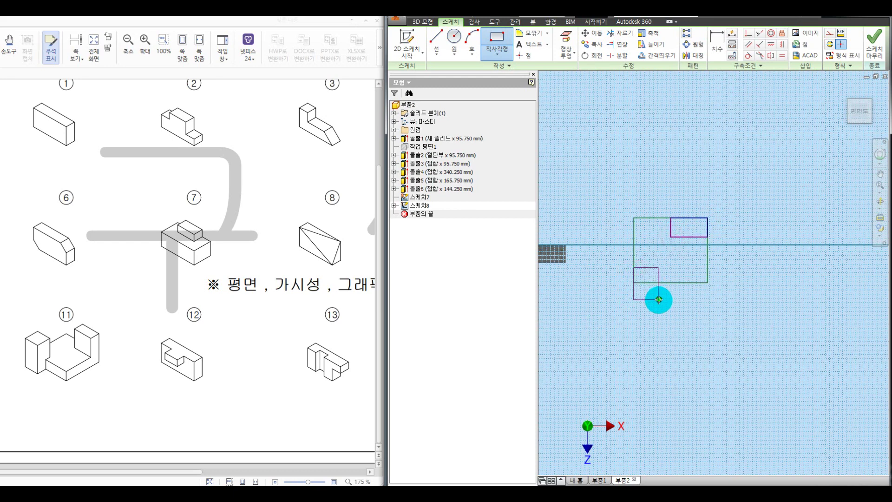
click(661, 301)
- Extrude both corner rectangles of shape 11 upward by 587.750 mm as joined posts
key(s)
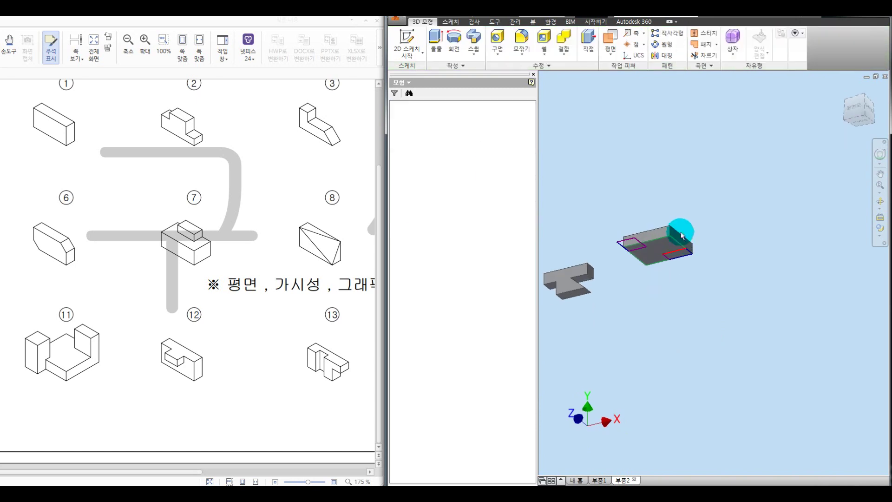
shift+middle_drag(681, 239, 678, 272)
key(e)
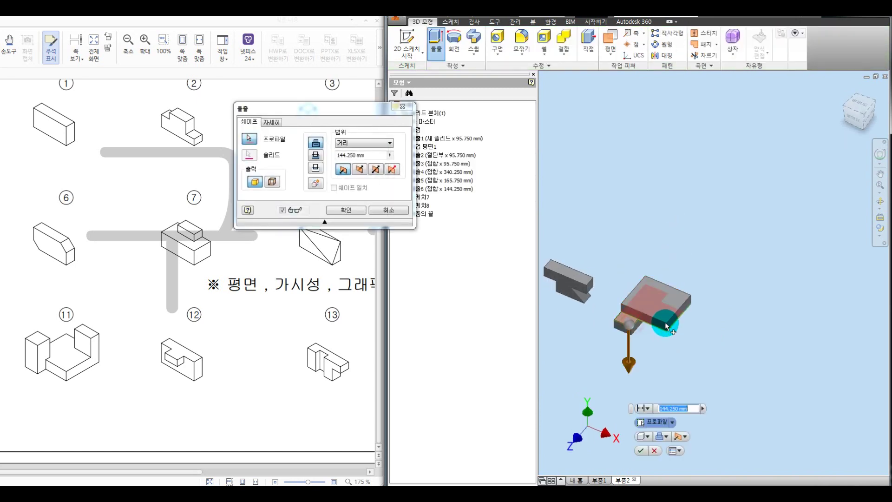
shift+middle_drag(668, 289, 688, 264)
drag(641, 294, 640, 240)
shift+middle_drag(610, 222, 609, 282)
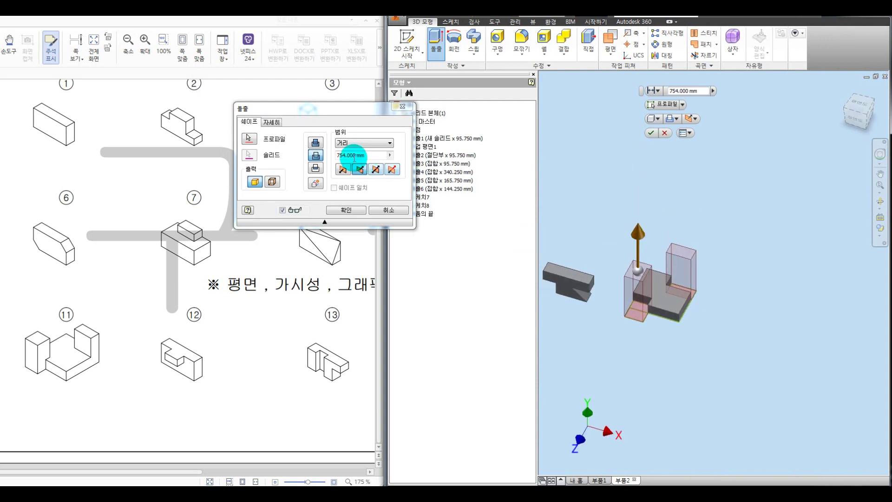
click(316, 143)
click(639, 237)
drag(639, 240, 640, 249)
shift+middle_drag(689, 257, 605, 254)
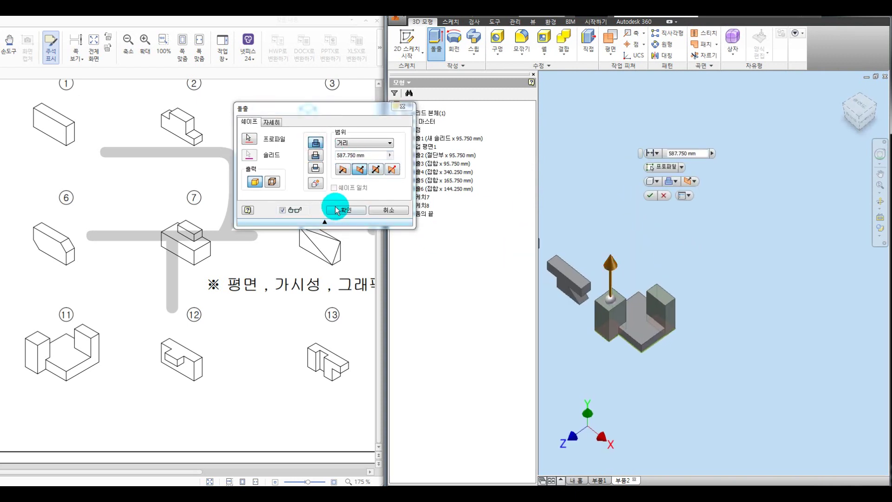
click(346, 211)
middle_drag(739, 290, 655, 227)
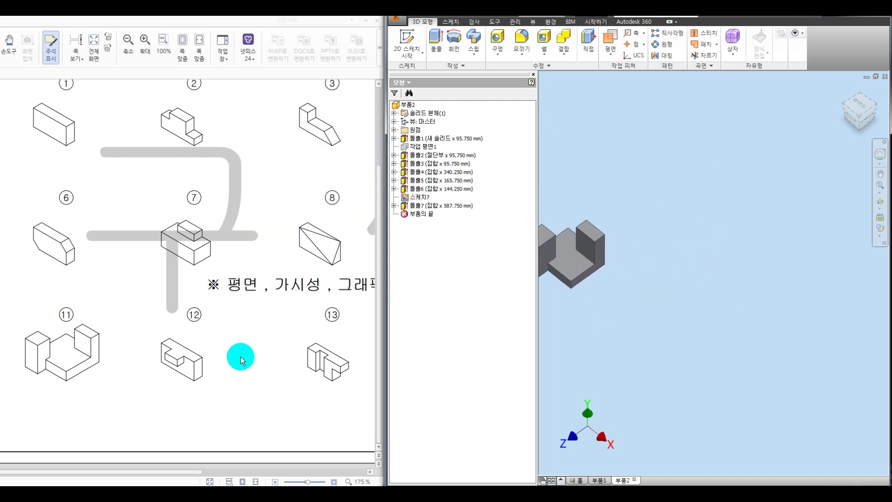
key(ctrl+alt+d)
drag(187, 327, 188, 342)
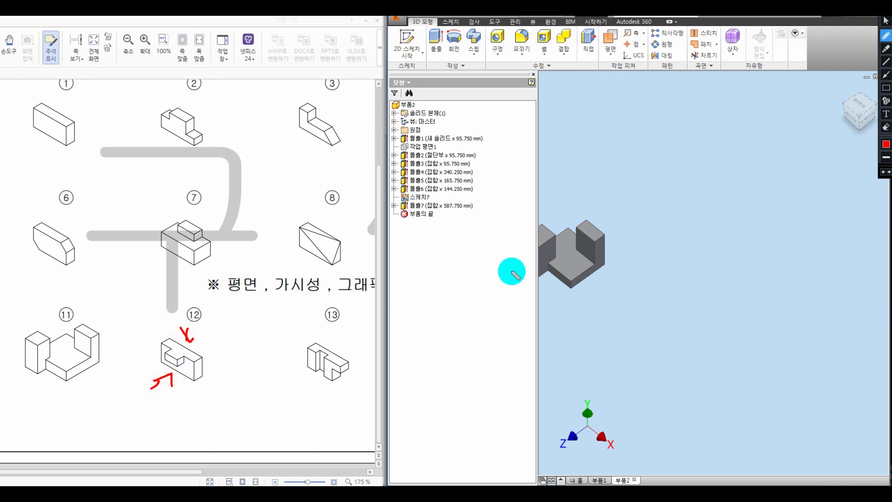
key(Escape)
- Start a front-view sketch and draw a long, low rectangle beside shape 11 as shape 12's body
click(409, 43)
mouse_move(614, 275)
middle_down()
mouse_move(631, 250)
mouse_move(613, 269)
middle_up()
click(580, 210)
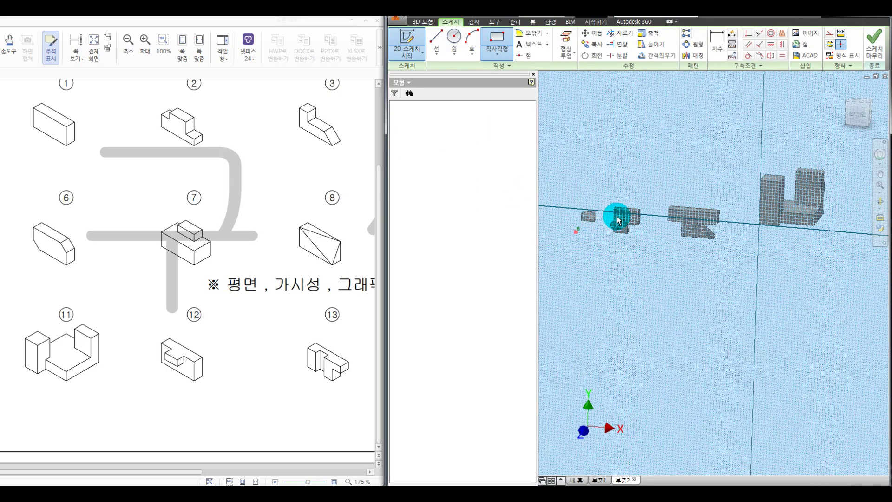
click(498, 31)
click(626, 248)
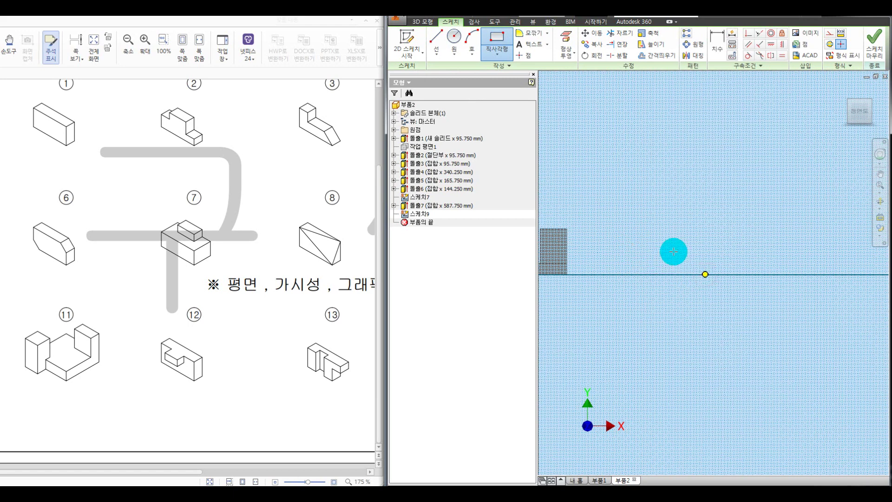
- Extrude shape 12's rectangle by 240.750 mm as a joined solid, with the direction flipped to the back
key(e)
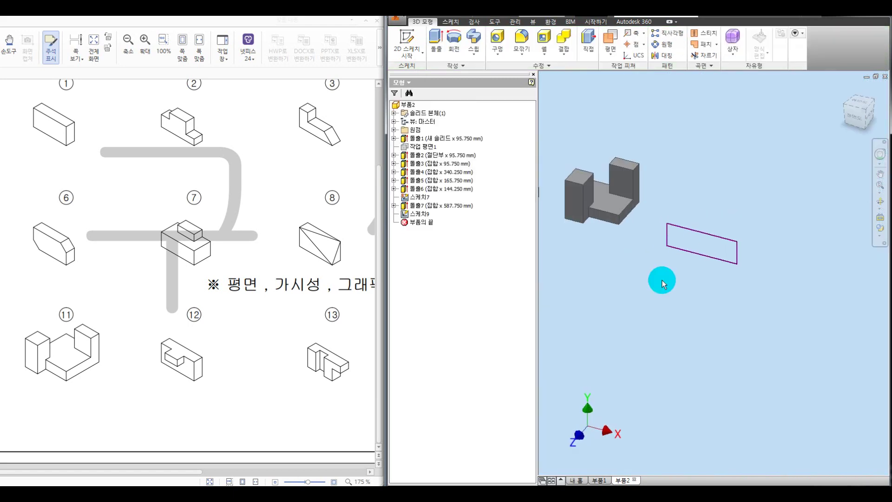
drag(680, 267, 672, 275)
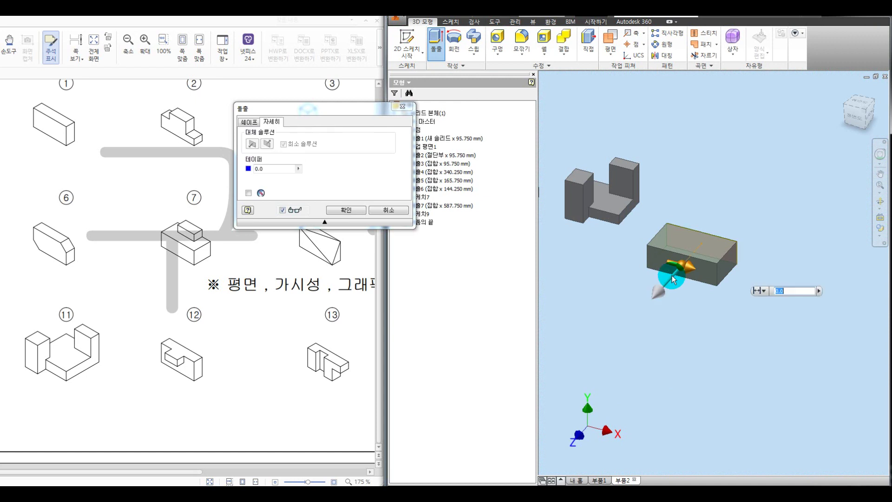
double_click(275, 170)
text(0)
click(685, 264)
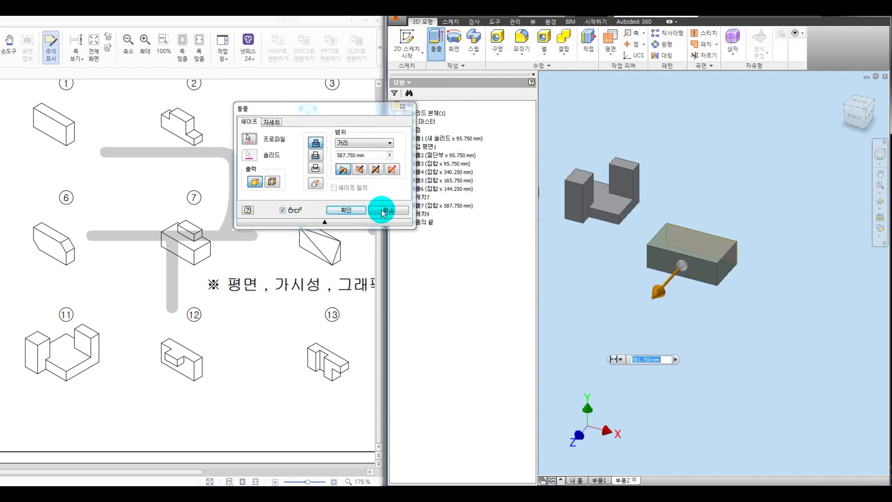
click(360, 169)
click(348, 211)
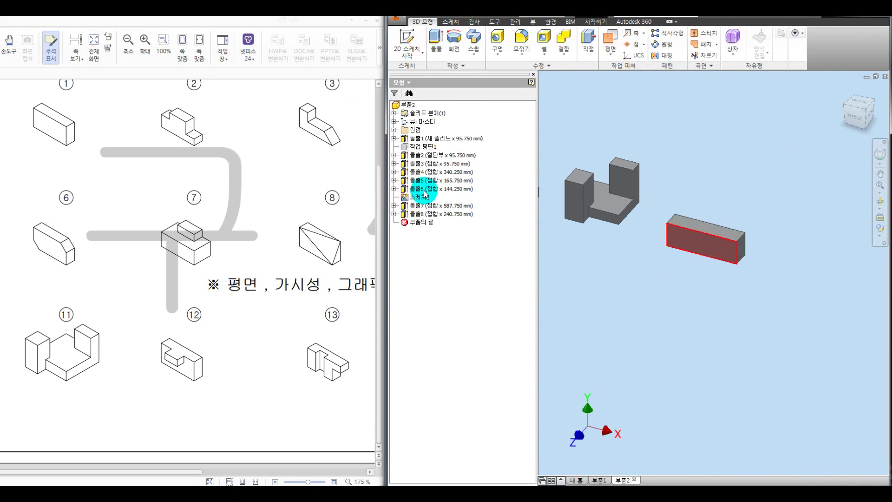
- Start a sketch on the work plane, project shape 12's front outline and draw a small rectangle hanging from the middle of its upper edge
click(422, 147)
click(407, 43)
click(497, 39)
key(Escape)
click(566, 40)
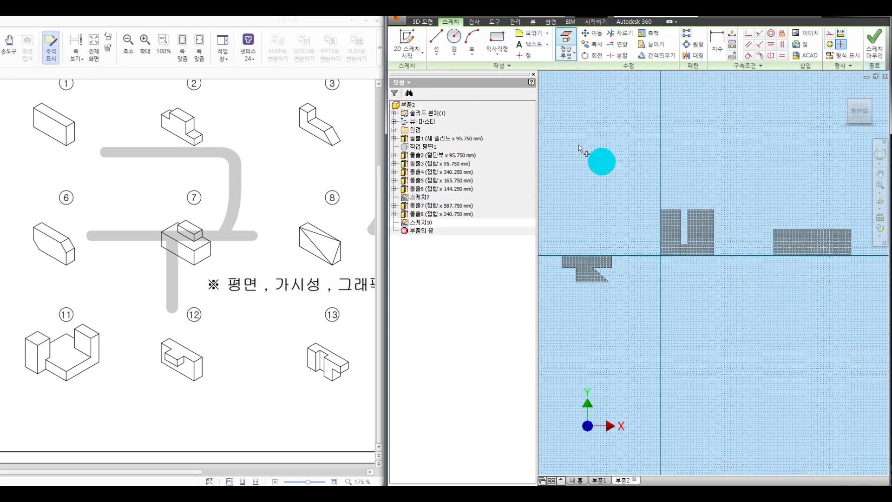
click(498, 39)
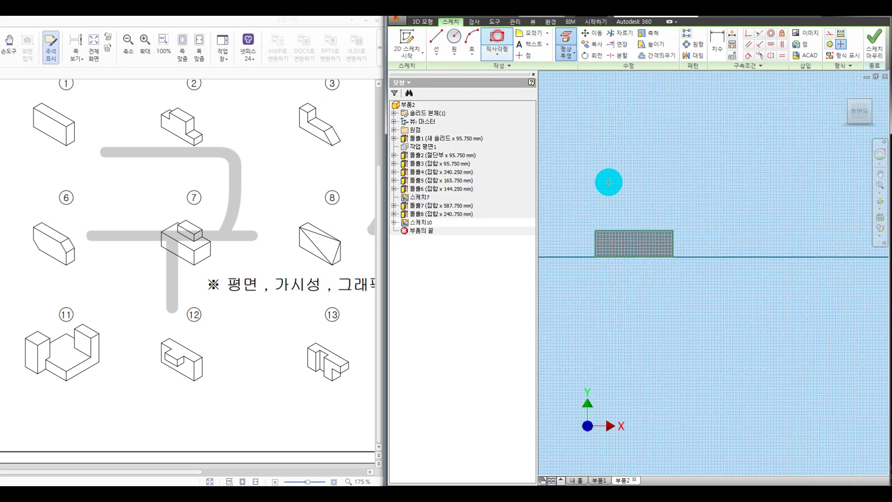
scroll(710, 265, down, 3)
middle_drag(572, 198, 644, 234)
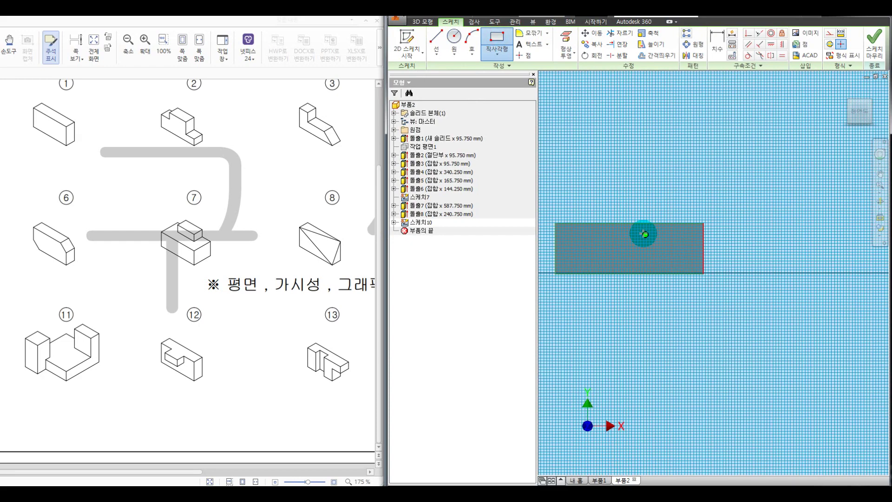
click(602, 224)
- Extrude the small rectangle of shape 12 forward by 149.750 mm as a joined block
key(e)
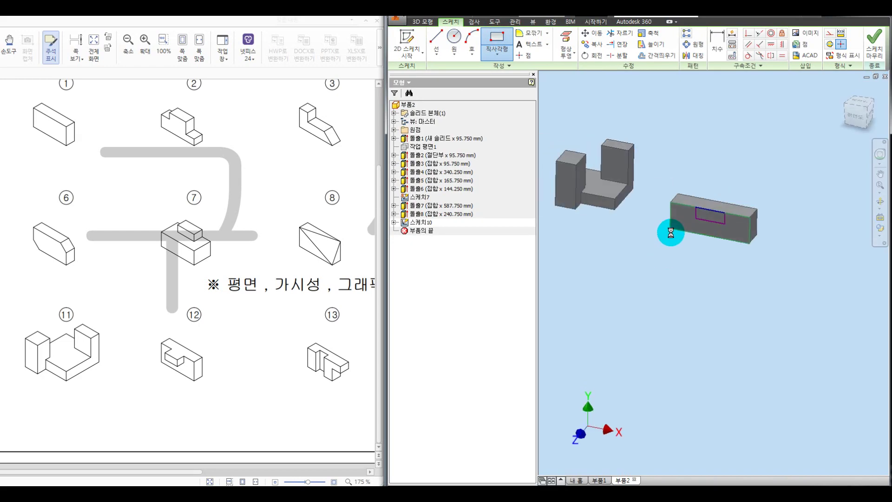
click(699, 237)
drag(685, 262, 673, 266)
click(358, 213)
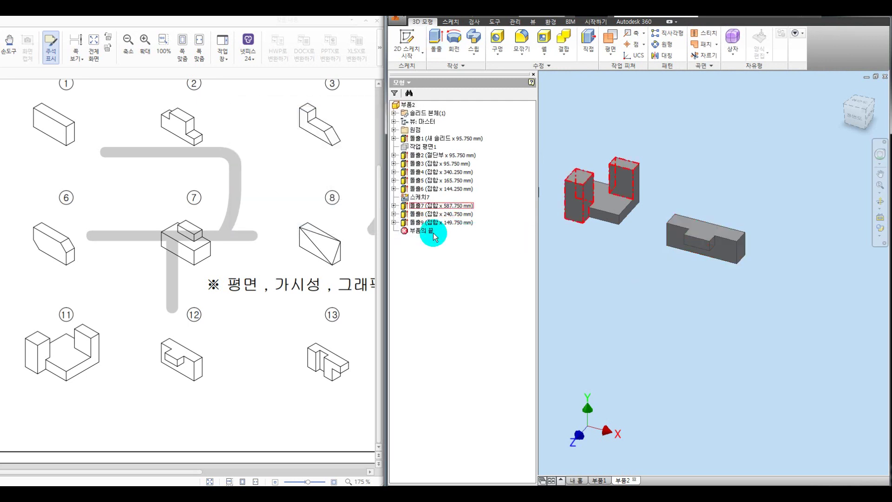
- Bring shapes 13 and 14 of the practice sheet into view and examine shape 13's front outline
click(257, 350)
drag(172, 473, 282, 474)
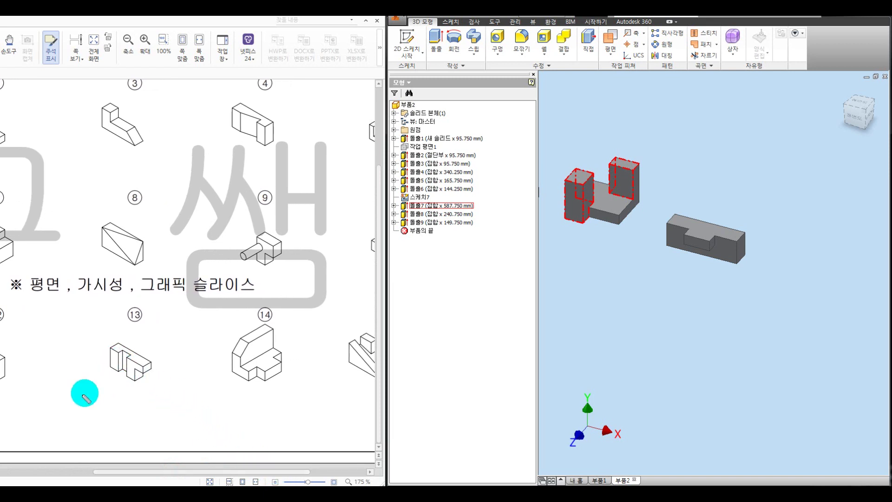
key(ctrl+alt+d)
drag(79, 402, 99, 392)
mouse_move(113, 347)
mouse_down()
mouse_move(139, 392)
mouse_move(125, 355)
mouse_move(112, 348)
mouse_up()
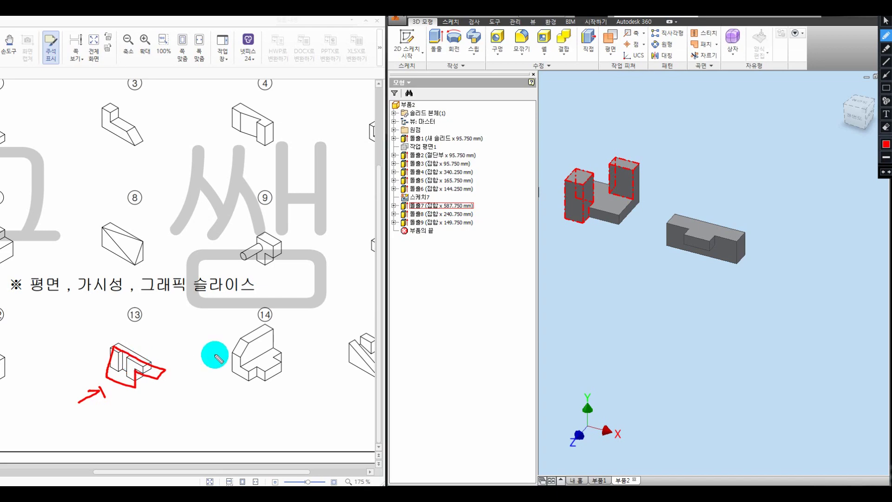
key(Escape)
- Start a front-view sketch beside shape 12 and draw a large rectangle with a smaller one attached to its upper right side for shape 13
click(660, 305)
middle_drag(764, 282, 612, 283)
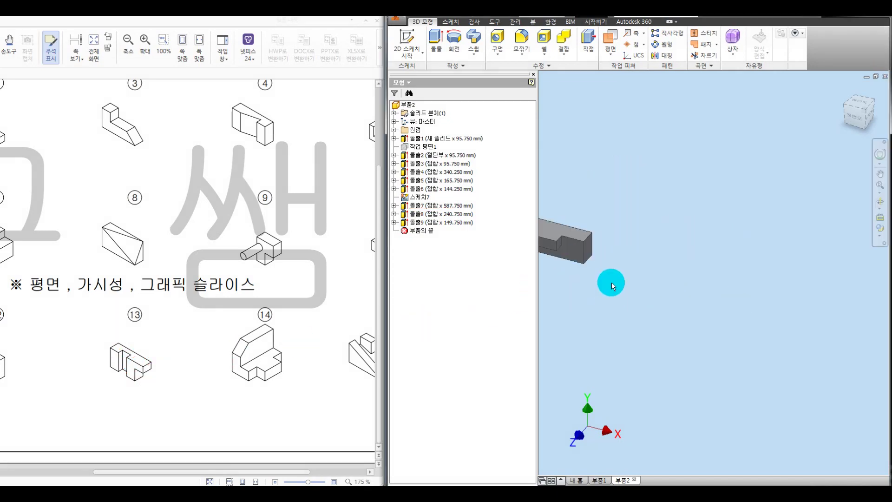
click(580, 254)
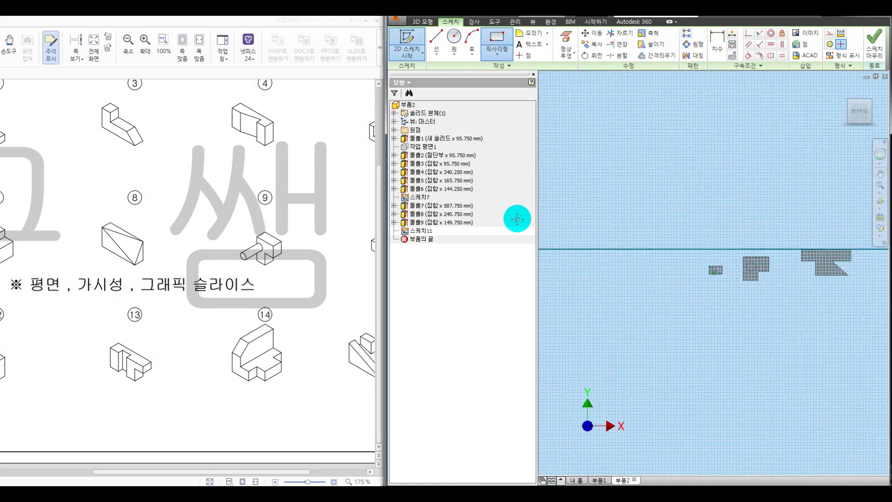
click(497, 39)
click(634, 179)
click(748, 287)
click(768, 281)
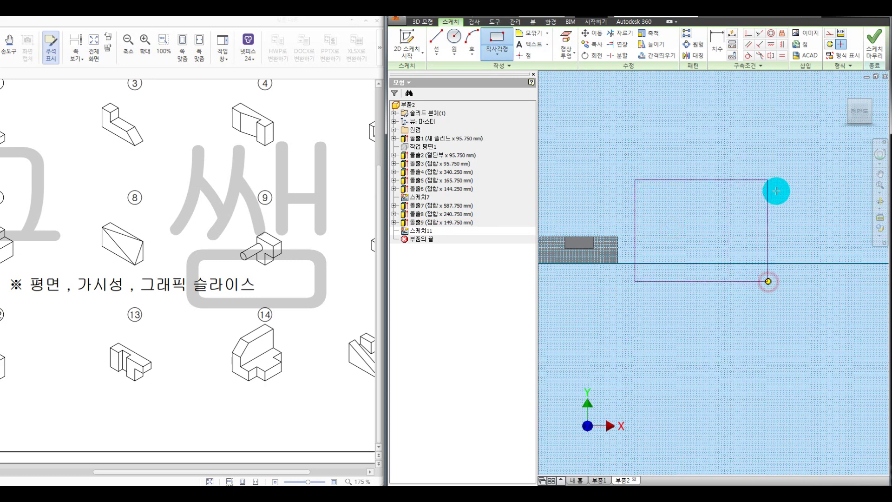
click(800, 219)
- Extrude both rectangles of shape 13 by 640.000 mm as a joined solid
key(e)
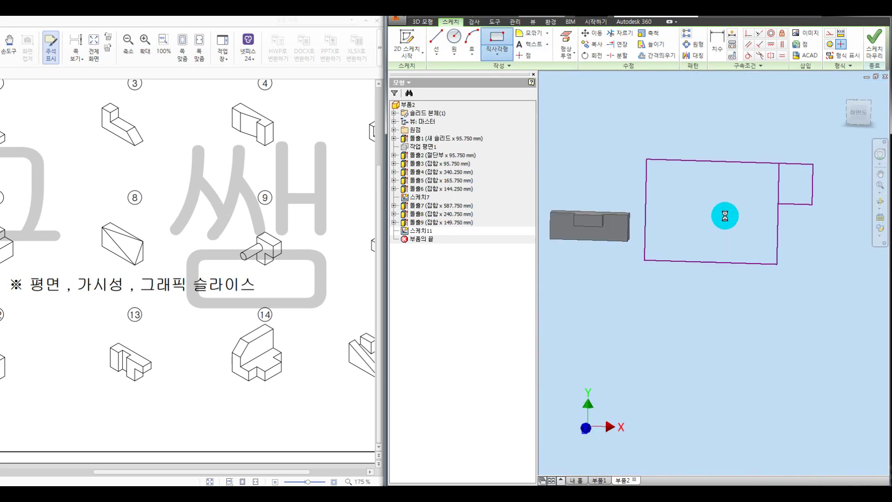
drag(623, 295, 470, 239)
click(358, 210)
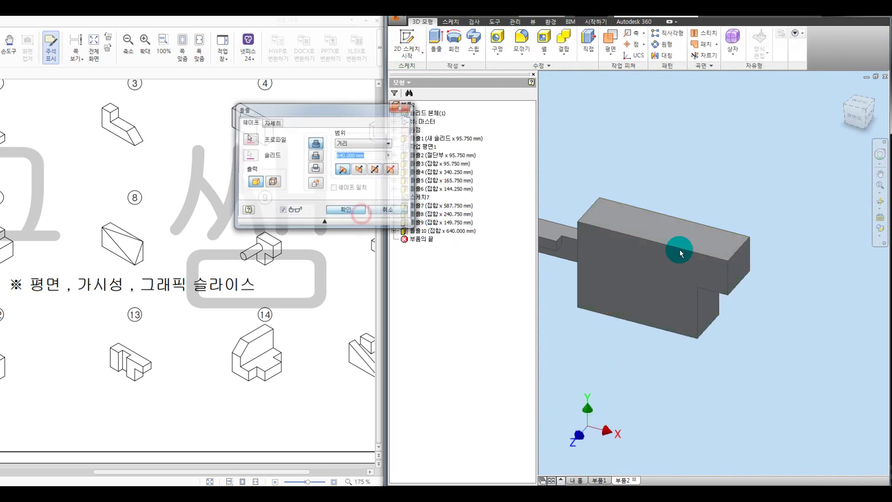
drag(626, 233, 631, 228)
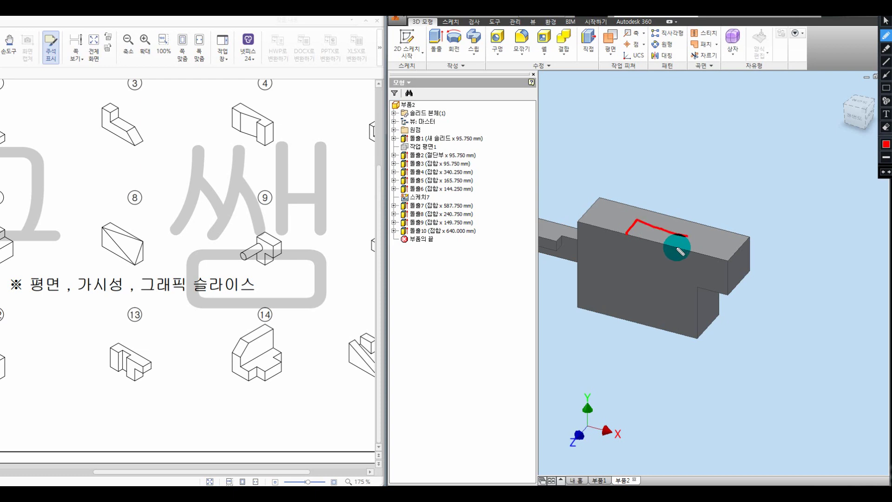
drag(622, 318, 621, 318)
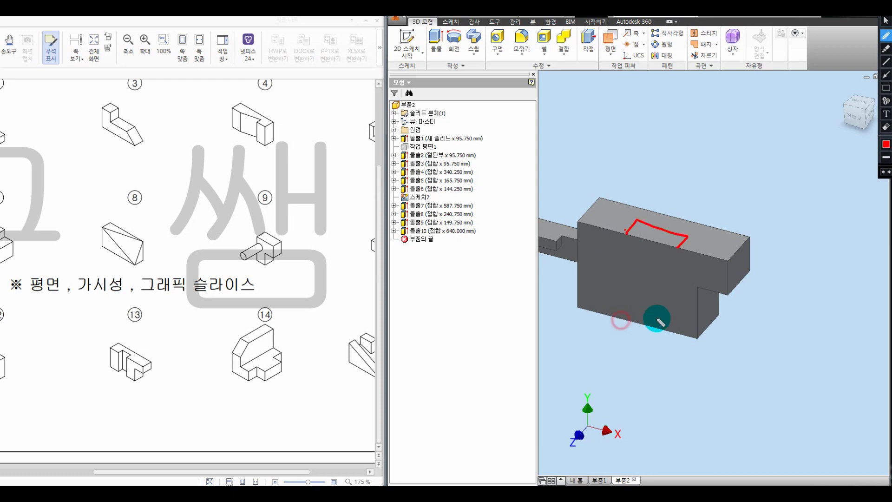
- Start a sketch on shape 13's front face and draw a rectangle spanning its full height for the notch
drag(626, 231, 658, 312)
key(Escape)
key(s)
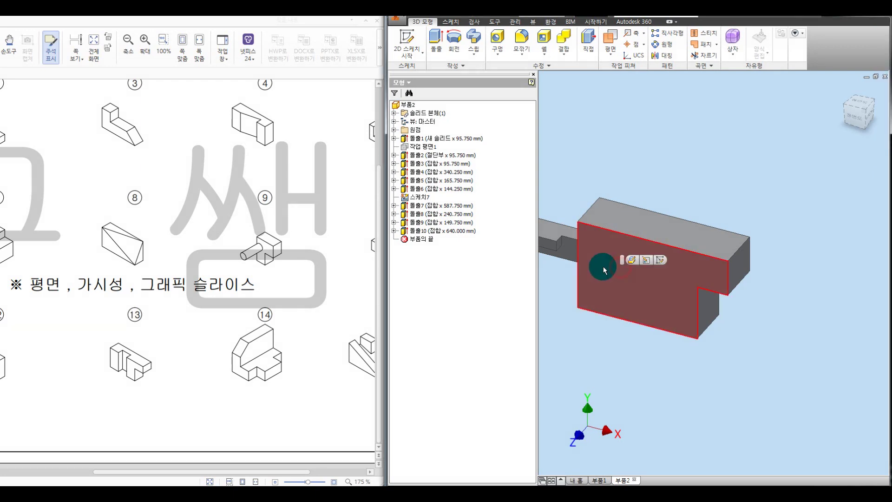
click(603, 266)
key(r)
middle_drag(613, 200, 584, 203)
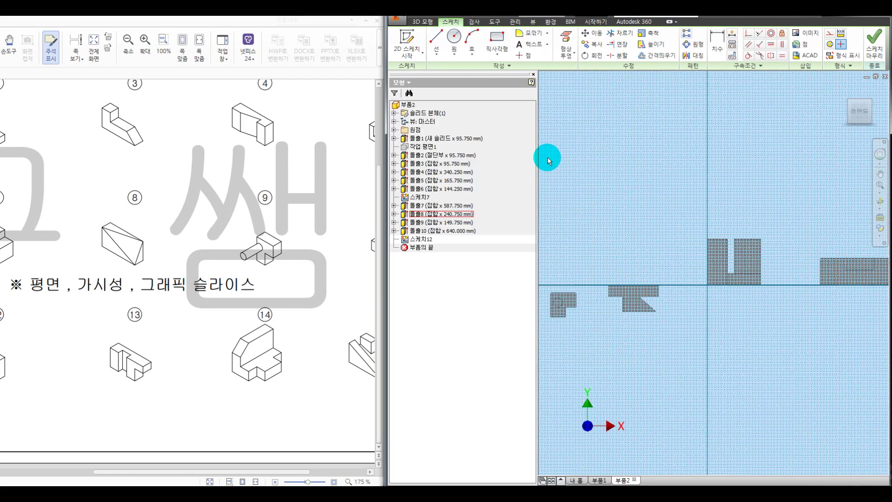
click(681, 232)
click(497, 40)
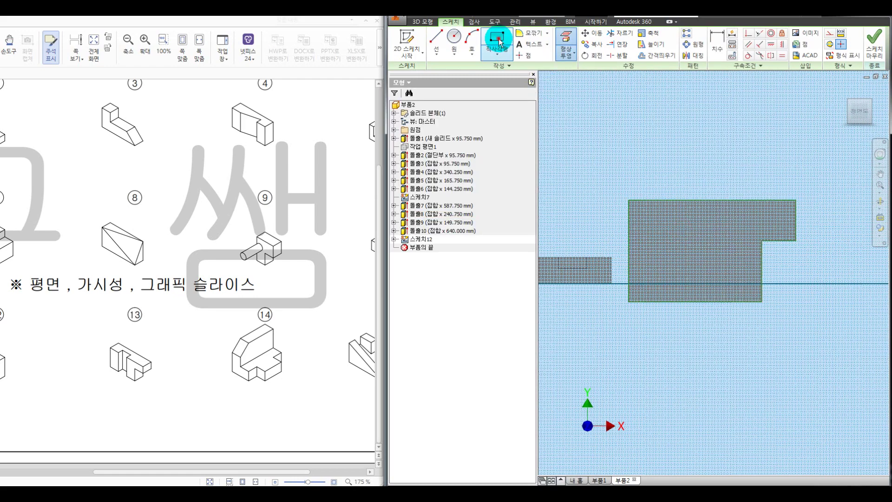
click(666, 301)
click(716, 201)
- Extrude the notch rectangle 339.500 mm into shape 13 as a cut
key(e)
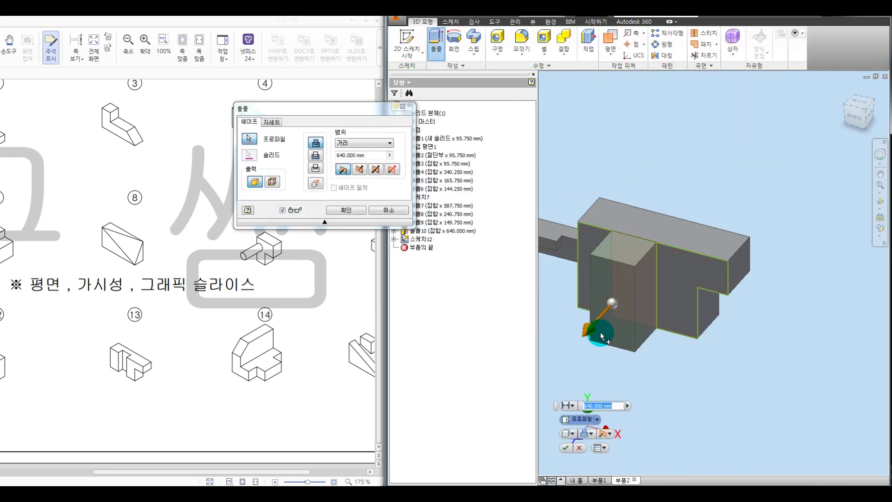
click(615, 306)
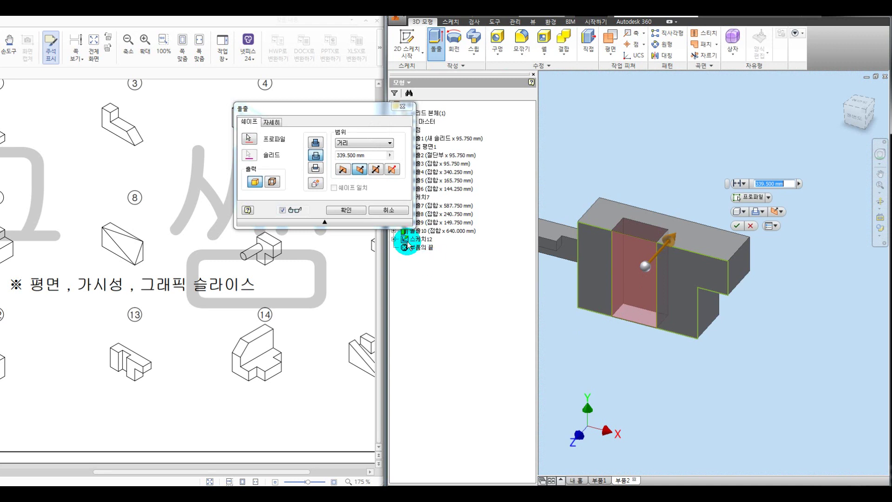
click(348, 211)
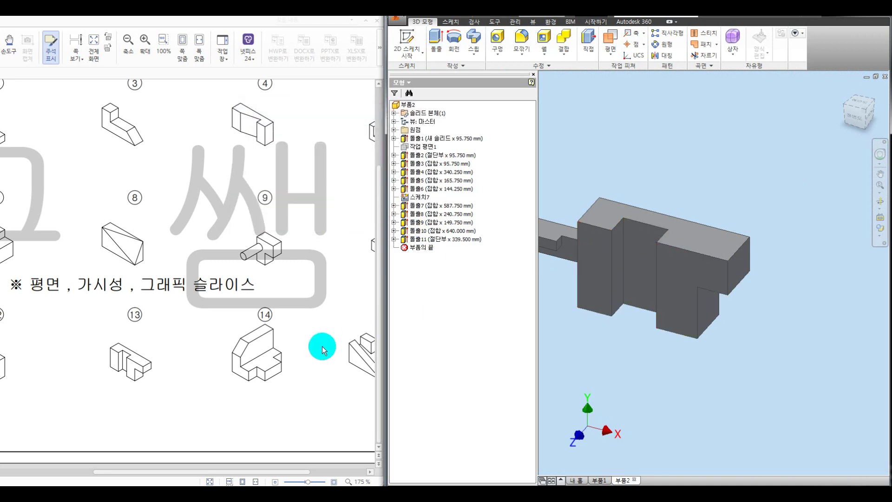
- Bring shapes 14 and 15 of the practice sheet into view and examine shape 14's base outline against shape 5
click(312, 357)
drag(210, 471, 252, 469)
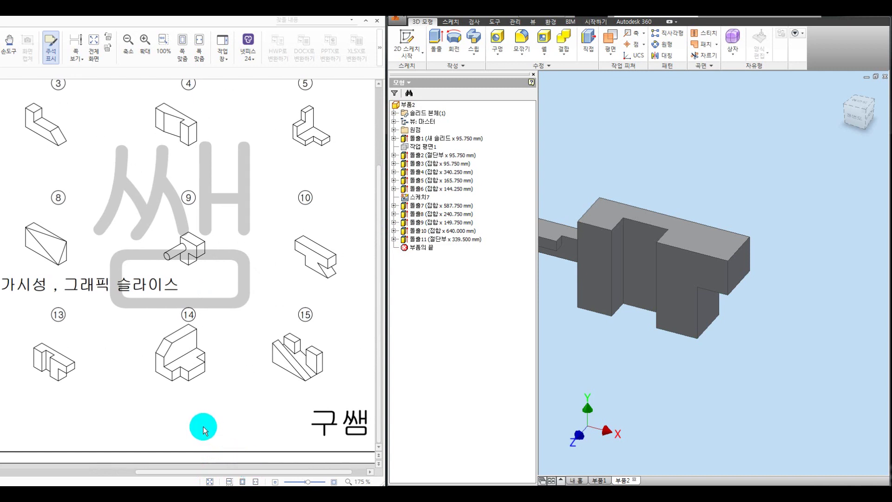
key(ctrl+alt+d)
mouse_move(319, 100)
mouse_down()
mouse_move(280, 118)
mouse_move(312, 108)
mouse_up()
drag(196, 328, 237, 342)
mouse_move(284, 148)
mouse_down()
mouse_move(226, 307)
mouse_move(269, 289)
mouse_up()
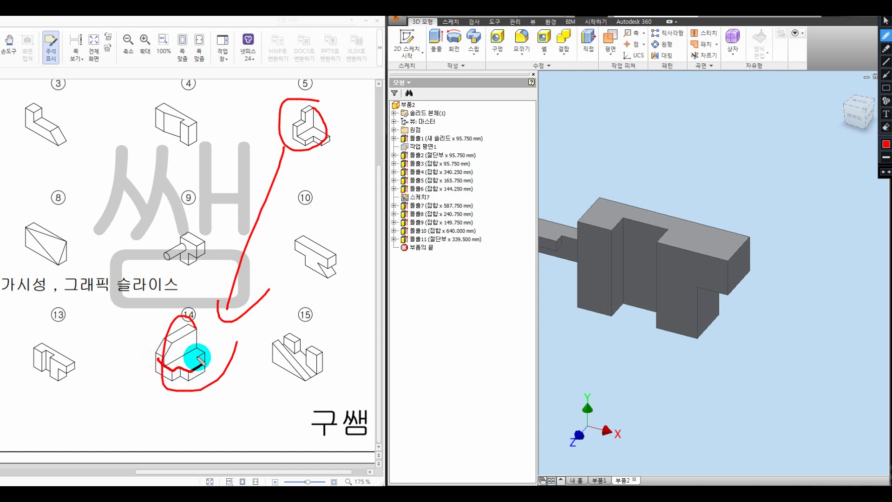
drag(163, 356, 167, 351)
key(Escape)
- Start a top-view sketch beside shape 13 and draw a large rectangle with a smaller one attached to its right side for shape 14
click(617, 288)
scroll(669, 279, down, 3)
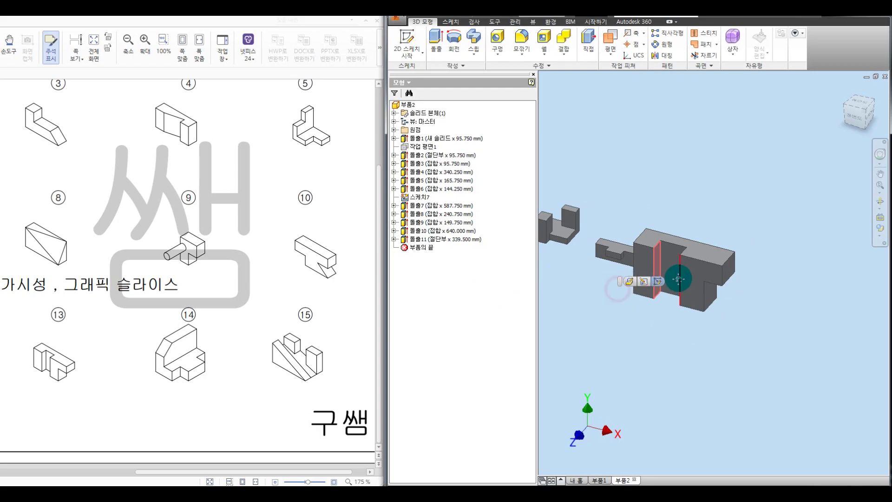
middle_drag(679, 279, 620, 277)
key(s)
key(ctrl+z)
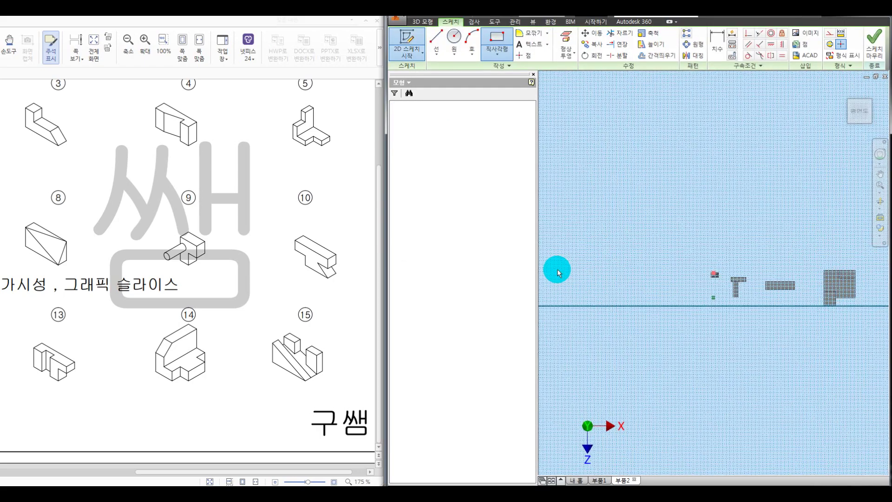
middle_drag(746, 304, 516, 270)
middle_drag(741, 265, 485, 285)
middle_drag(703, 215, 683, 200)
right_drag(608, 175, 592, 208)
click(592, 209)
click(666, 329)
click(668, 241)
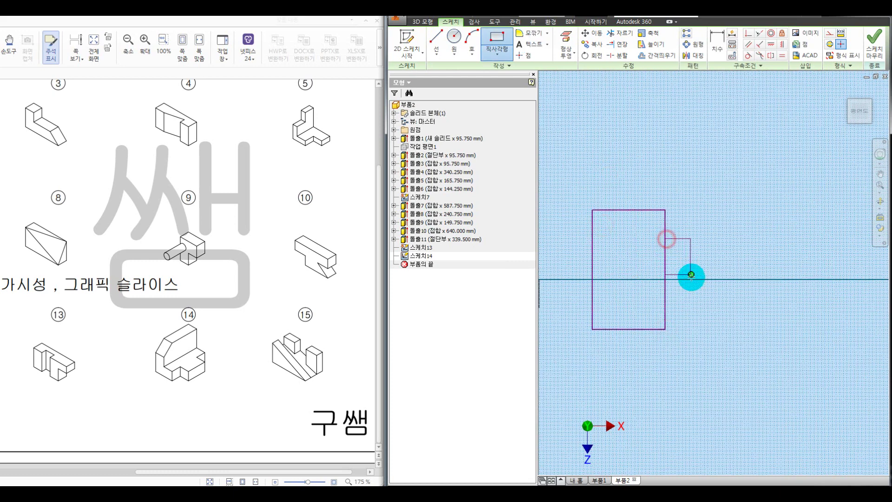
click(695, 298)
- Extrude both rectangles of shape 14 upward by 339.500 mm as a joined base plate
key(F6)
key(e)
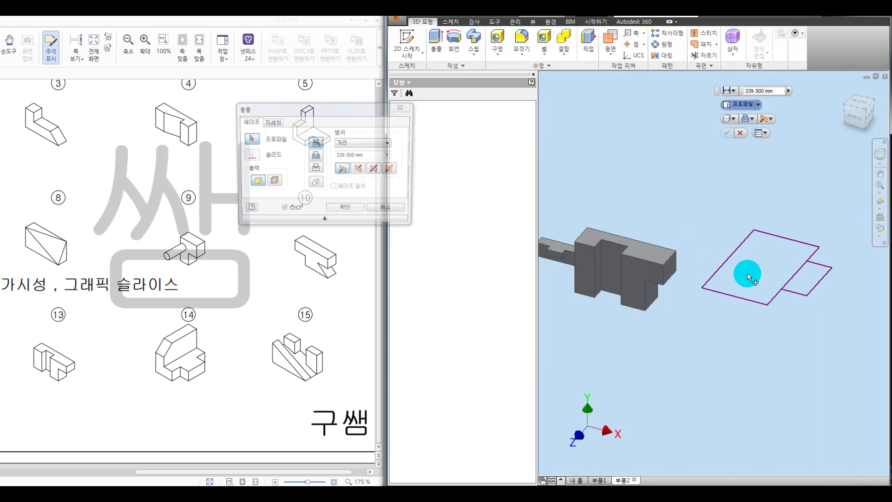
click(747, 275)
click(800, 281)
click(346, 210)
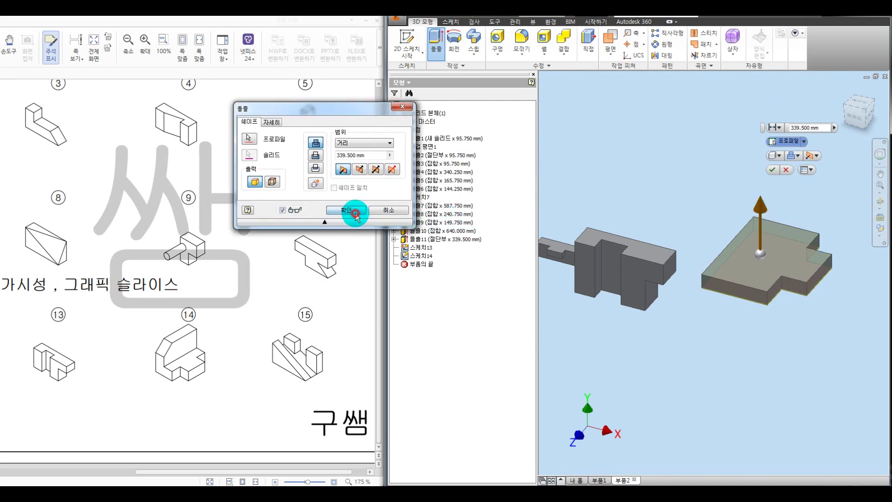
- Start a sketch on the left side face of shape 14's base plate
shift+middle_drag(713, 269, 763, 219)
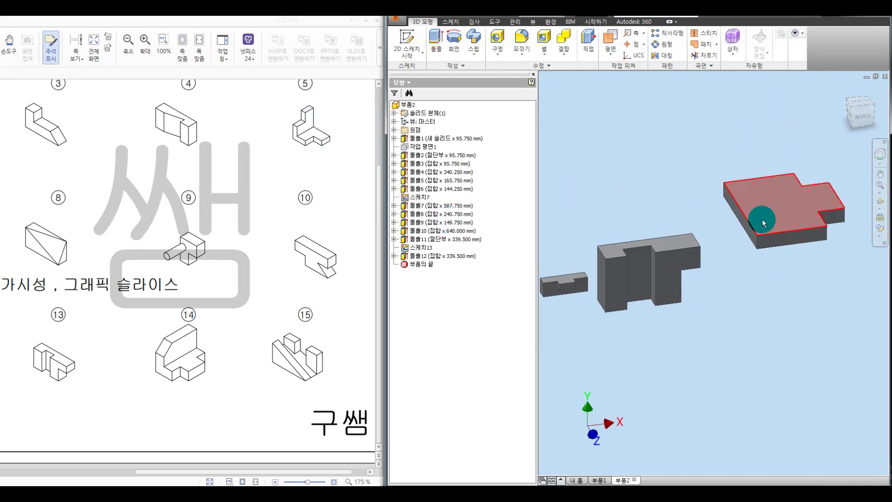
key(s)
click(741, 221)
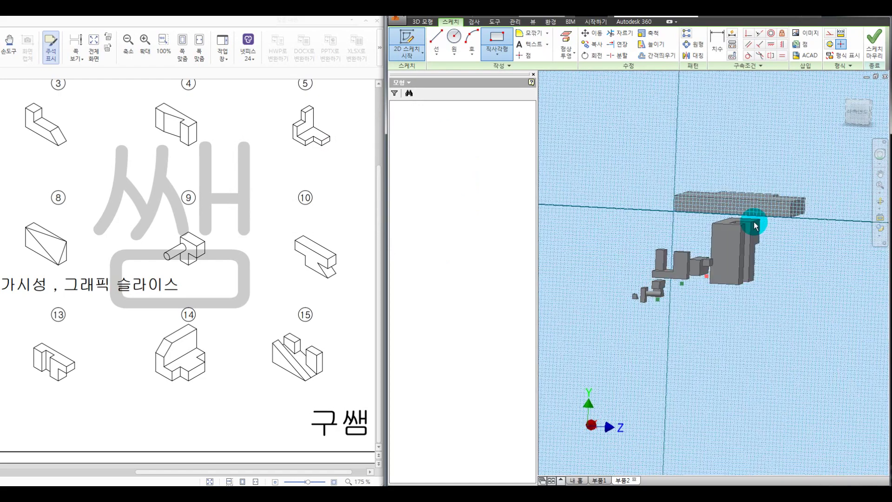
mouse_move(678, 153)
mouse_down()
mouse_move(597, 319)
mouse_move(814, 301)
mouse_move(627, 165)
mouse_up()
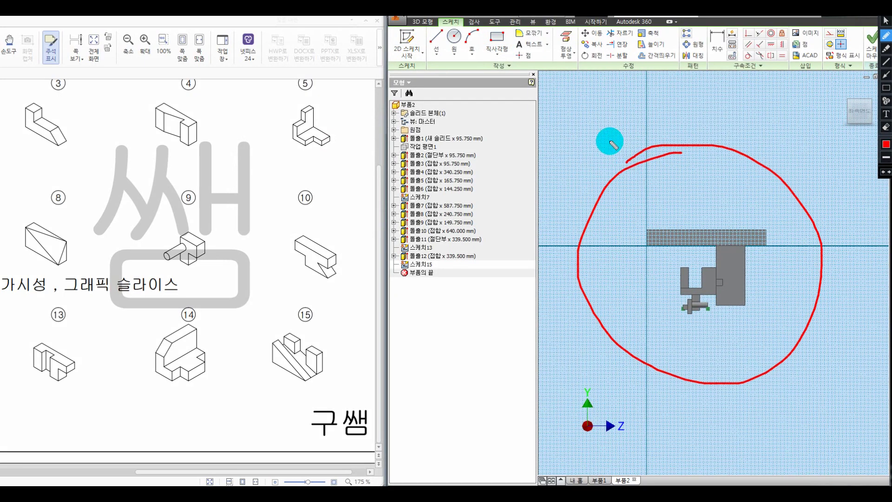
mouse_move(553, 110)
mouse_down()
mouse_move(546, 140)
mouse_move(594, 135)
mouse_up()
drag(620, 109, 629, 117)
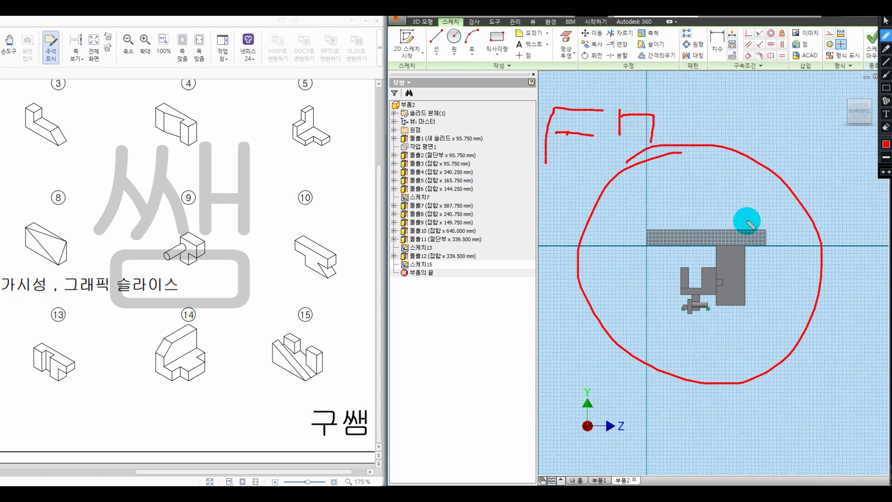
drag(165, 169, 236, 184)
drag(218, 230, 251, 230)
drag(220, 247, 256, 267)
drag(527, 129, 481, 239)
mouse_move(432, 347)
mouse_down()
mouse_move(549, 225)
mouse_move(592, 134)
mouse_up()
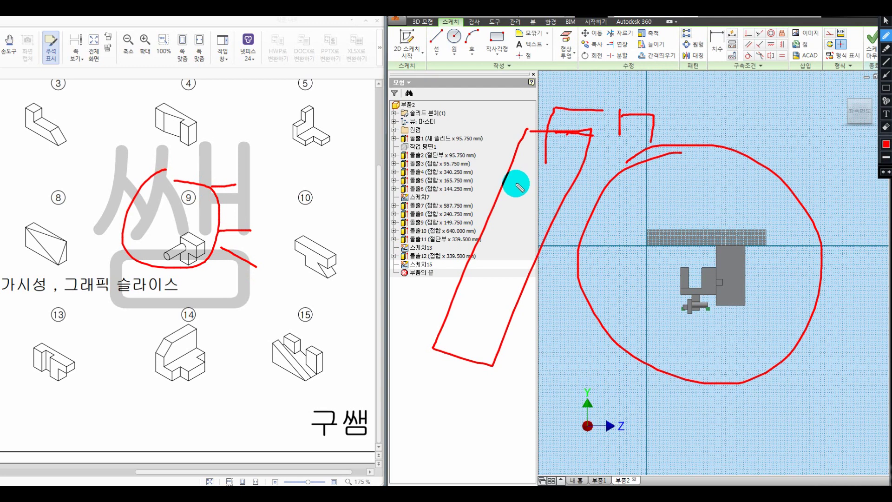
drag(403, 233, 400, 235)
drag(389, 195, 386, 198)
drag(331, 202, 329, 204)
drag(346, 238, 347, 243)
drag(287, 168, 427, 325)
drag(411, 232, 351, 321)
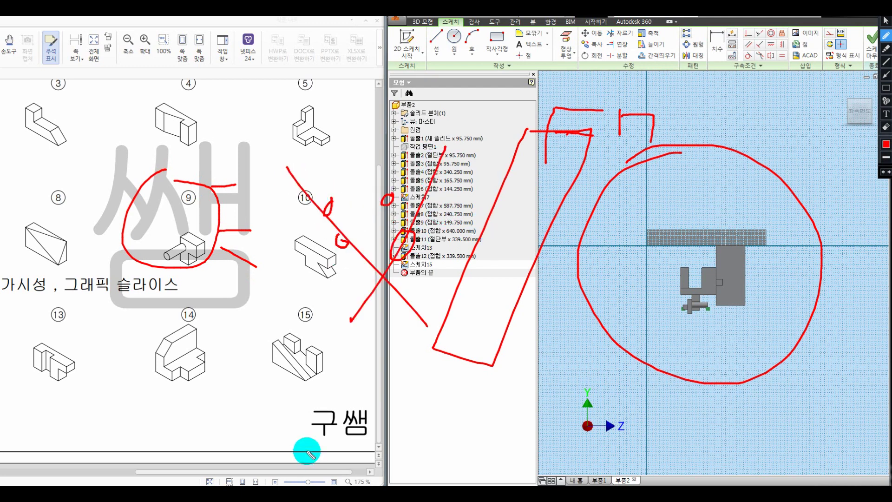
key(Escape)
click(663, 196)
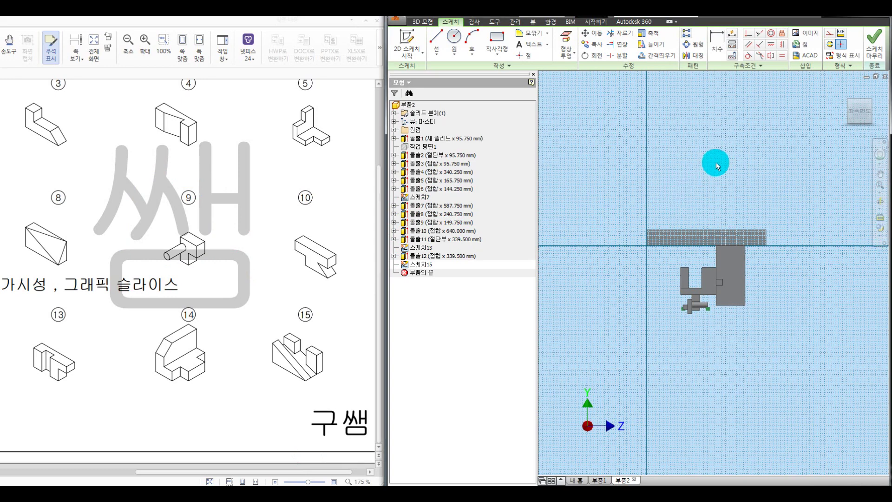
- Slice the graphics at the sketch plane and project the edges of the base plate's side face
middle_drag(691, 162, 627, 165)
key(F7)
click(570, 41)
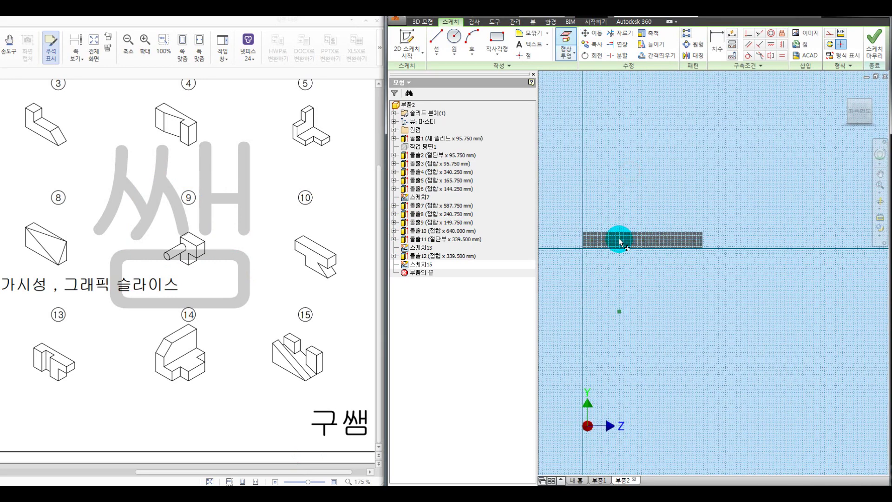
click(685, 243)
shift+middle_drag(646, 243, 641, 232)
click(621, 243)
- Draw a rectangle for shape 14's upright wall from the side face's lower front corner, across its full width and above the plate
click(859, 115)
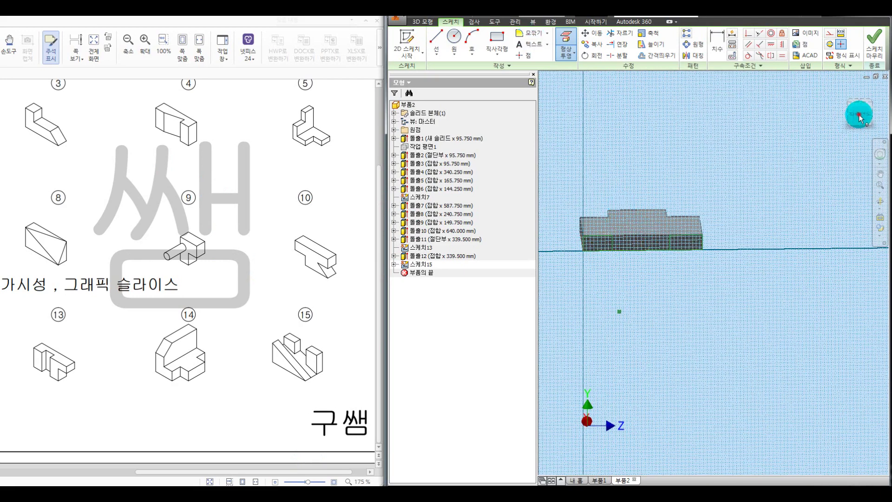
click(436, 38)
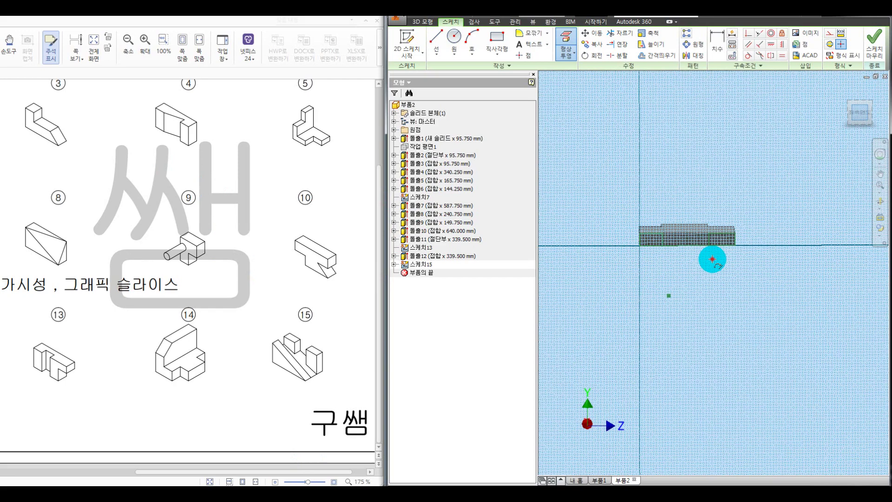
click(712, 260)
key(r)
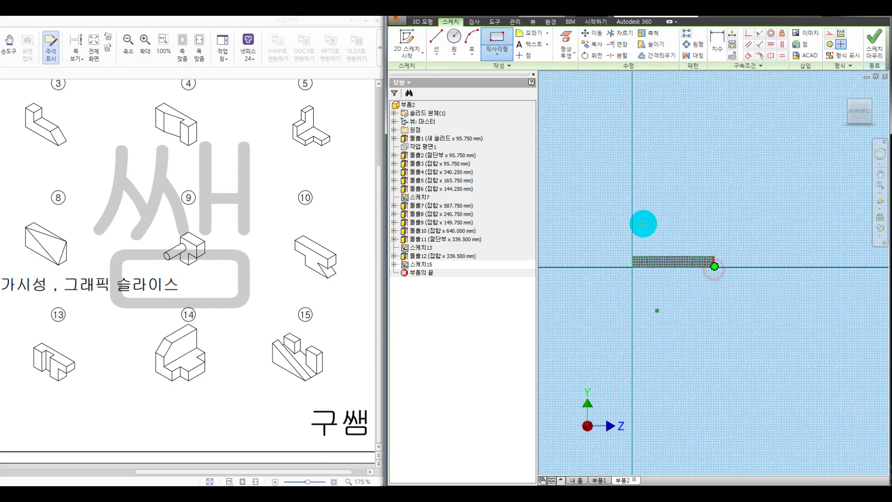
click(632, 220)
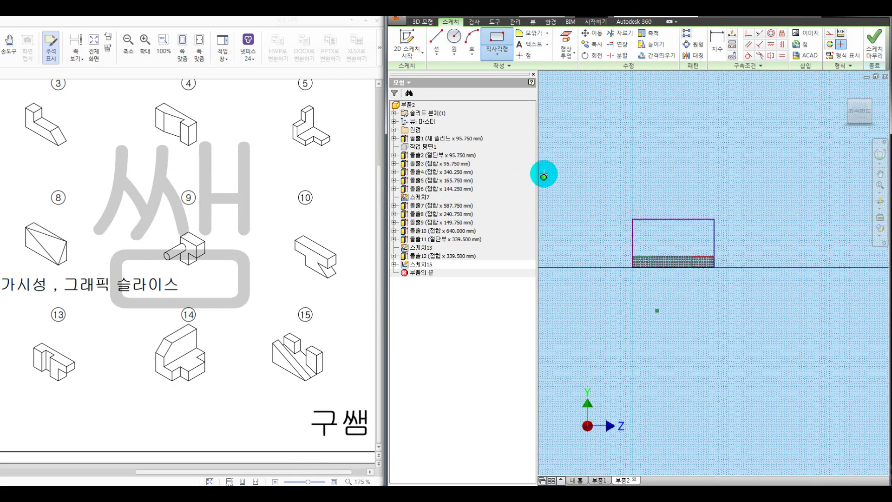
- Draw a sloped line across the rectangle's upper front corner and trim away the corner outside it
key(l)
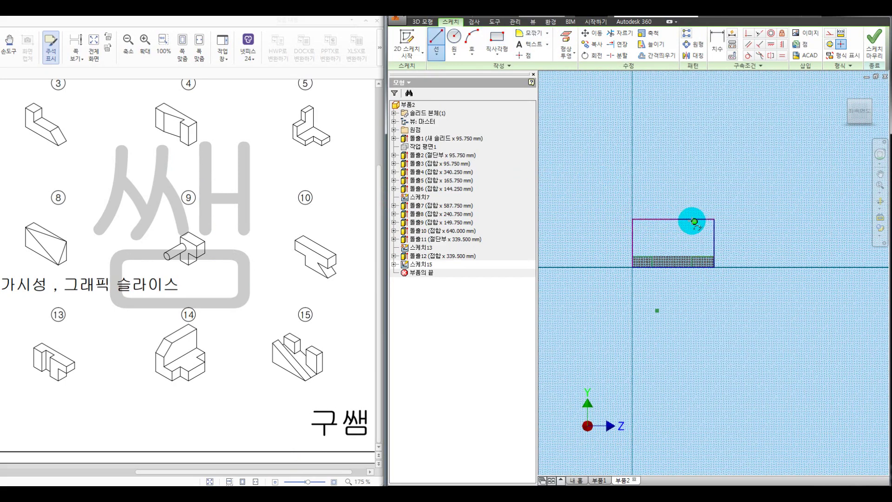
click(713, 241)
key(x)
drag(701, 212, 719, 229)
key(Escape)
- Extrude the sloped wall profile 504.250 mm inward over the base plate as a joined solid
key(F6)
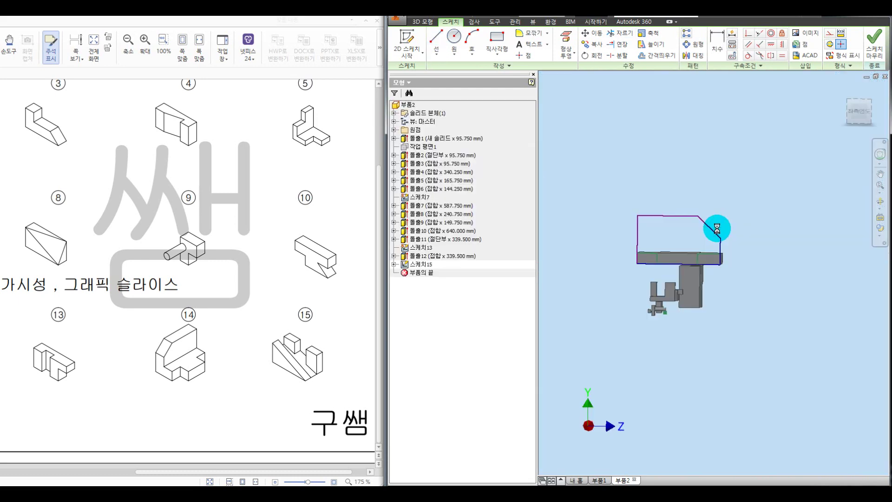
key(e)
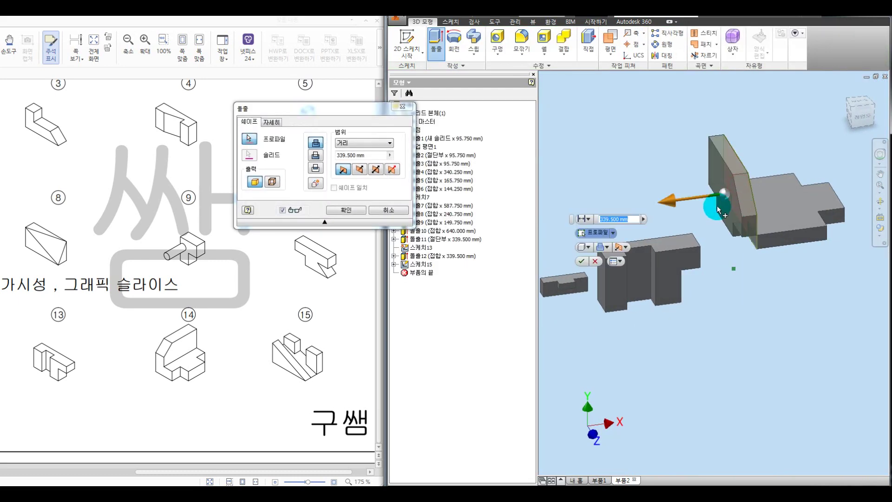
drag(672, 202, 709, 203)
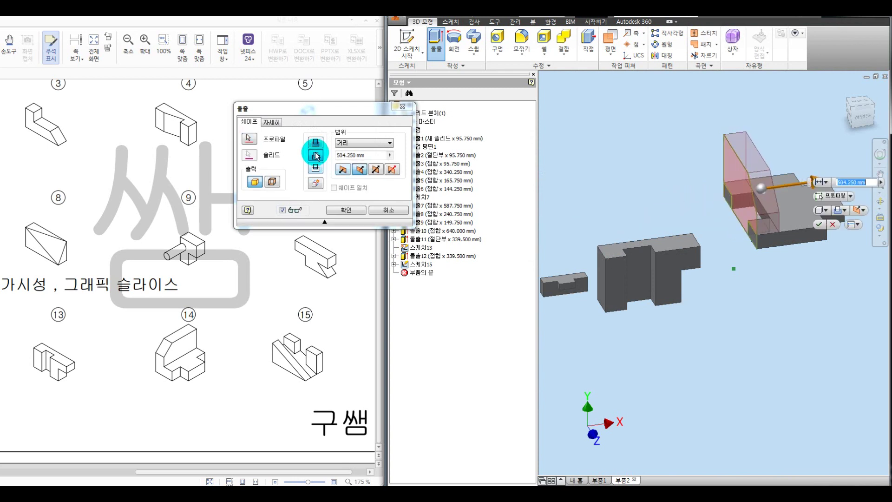
click(315, 143)
shift+middle_drag(729, 229, 796, 239)
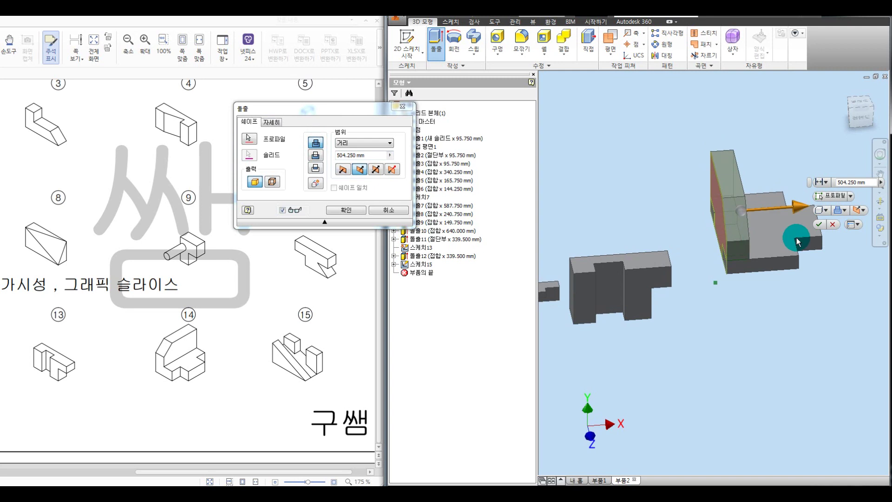
click(348, 211)
- Inspect the modelled shape 14 in an isometric view and examine shape 15's base outline on the practice sheet
shift+middle_drag(677, 213, 671, 208)
middle_drag(665, 216, 710, 190)
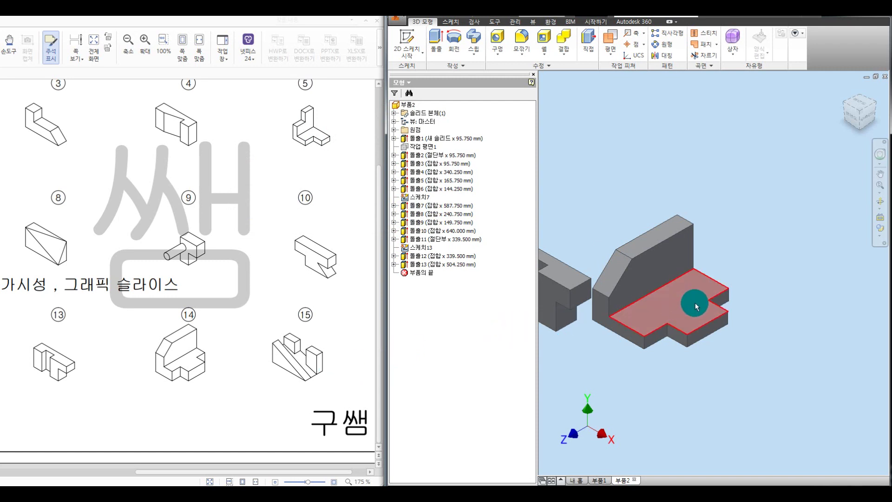
scroll(717, 267, up, 3)
middle_drag(717, 264, 694, 260)
key(ctrl+alt+d)
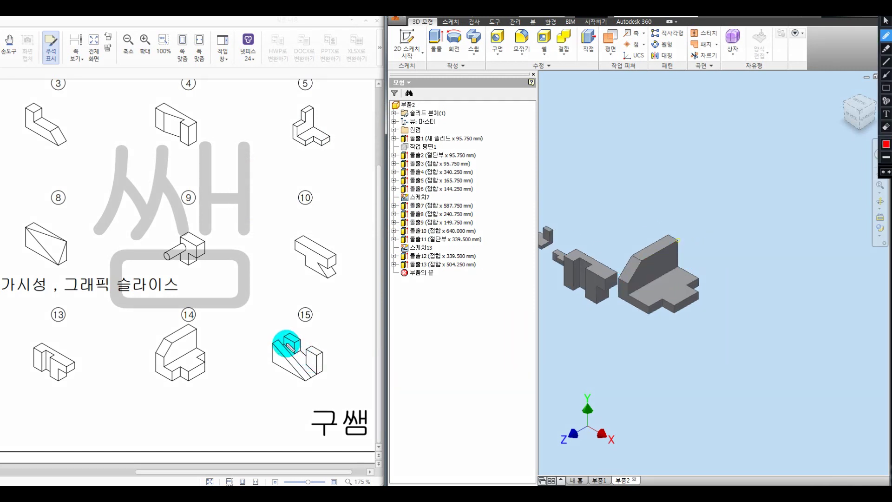
mouse_move(294, 344)
mouse_down()
mouse_move(273, 355)
mouse_move(315, 362)
mouse_move(295, 347)
mouse_move(287, 358)
mouse_up()
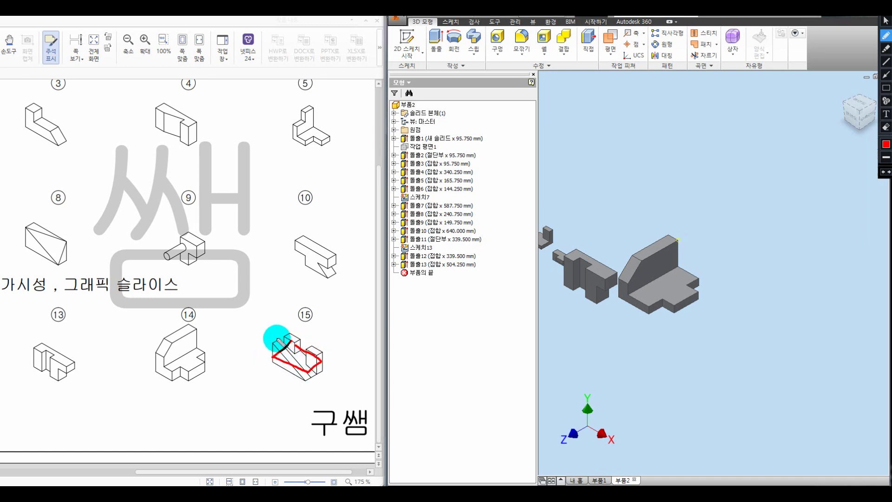
key(Escape)
- On shape 14's front face plane, sketch shape 15's right-triangle profile beside it from a rectangle, its falling diagonal and removal of the upper half
middle_drag(684, 261, 656, 229)
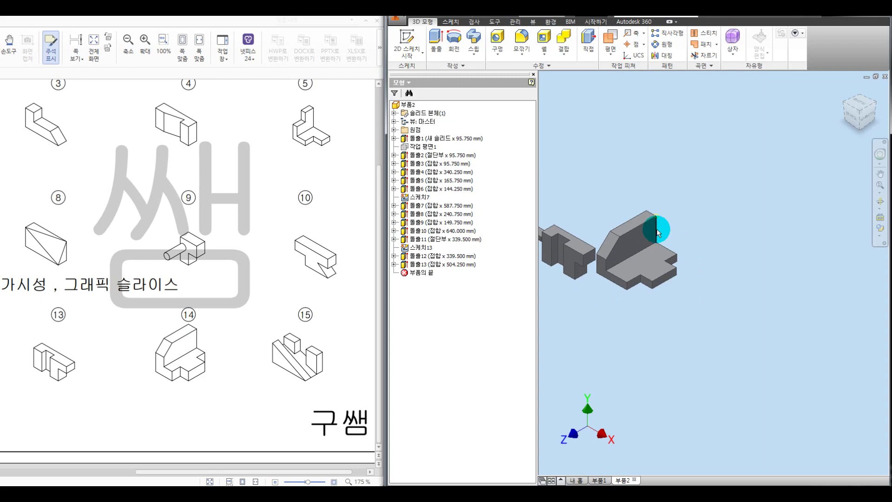
click(617, 283)
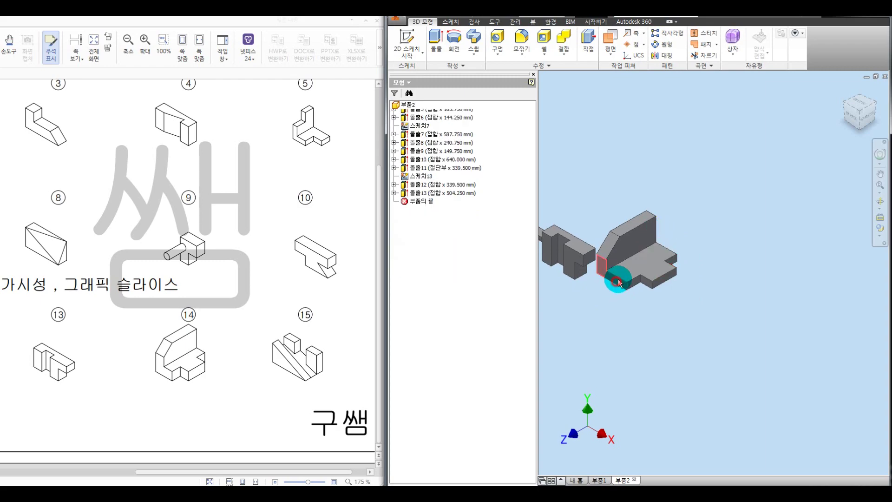
middle_drag(727, 247, 488, 229)
click(495, 41)
click(642, 189)
click(774, 267)
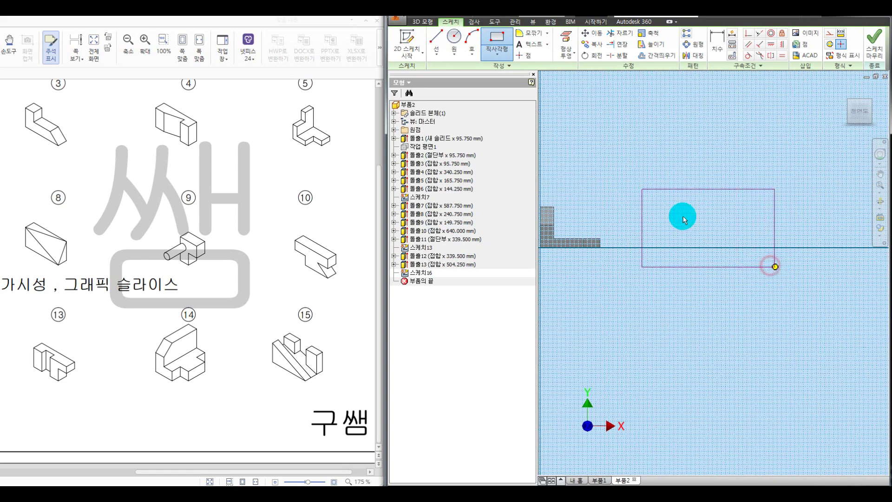
key(l)
click(777, 267)
key(Escape)
drag(798, 238, 728, 179)
key(Delete)
key(F6)
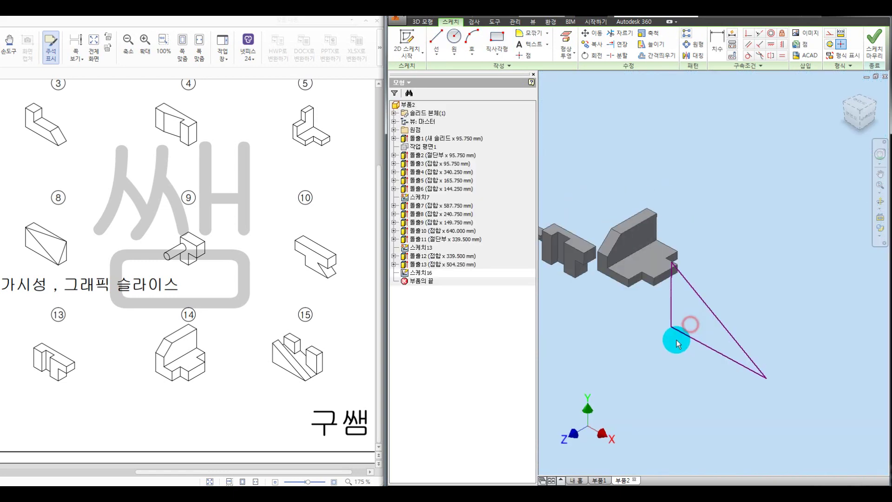
- Extrude the triangular profile 3322.500 mm backward as a joined solid to form shape 15's wedge
key(e)
click(348, 209)
drag(283, 373, 303, 381)
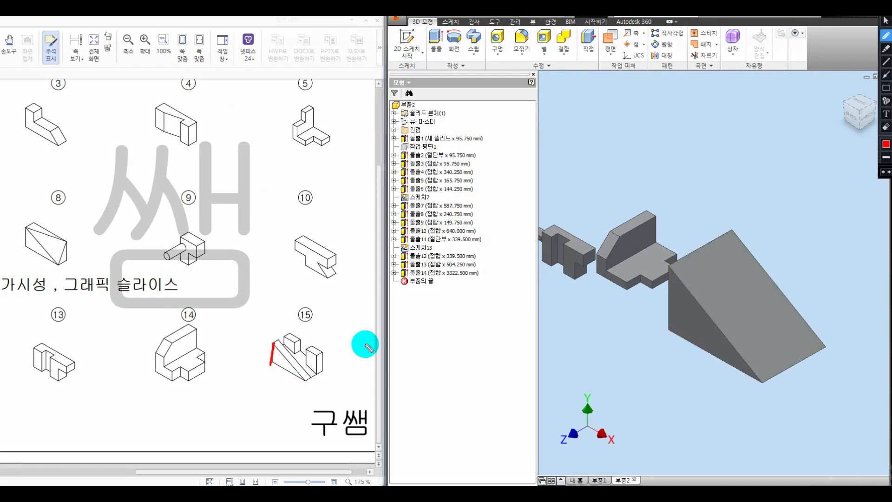
key(Escape)
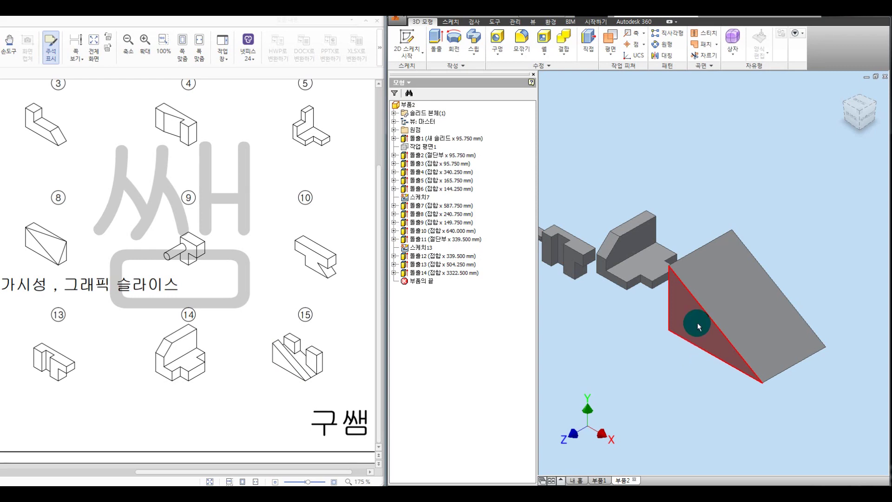
- On the wedge's triangular front face, sketch a taller right triangle that shares the face's base edge
click(699, 324)
key(s)
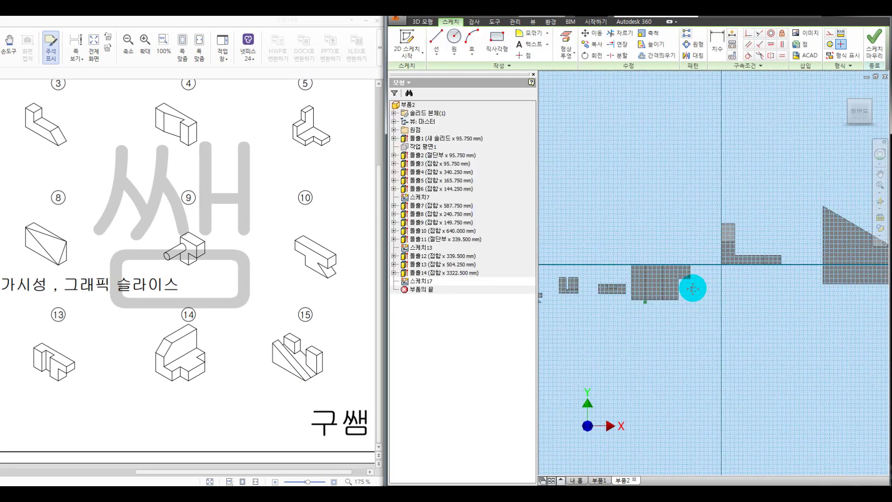
click(439, 42)
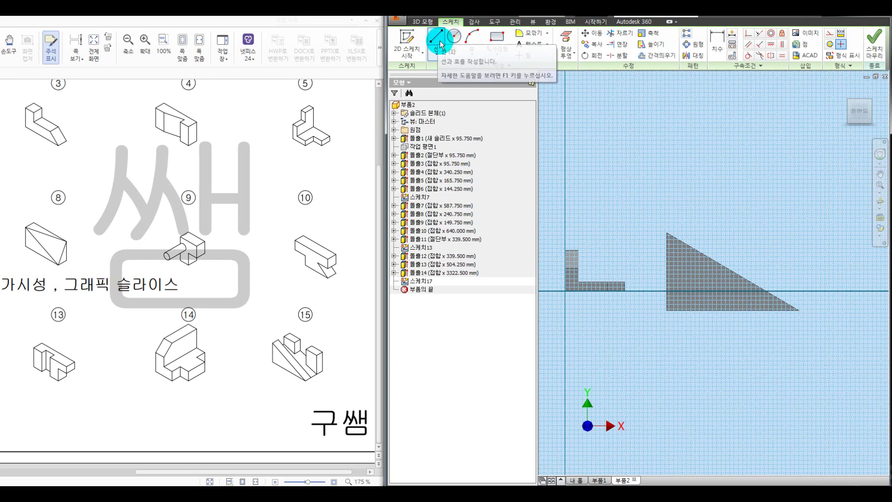
click(668, 308)
click(566, 46)
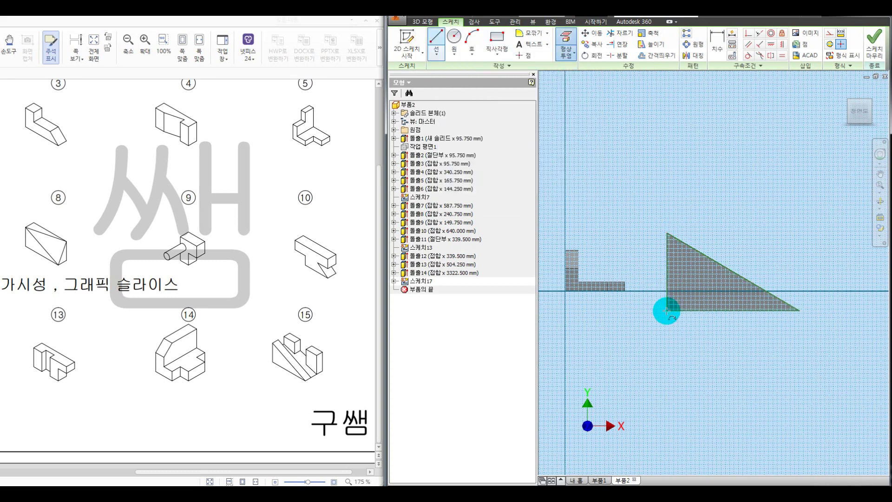
click(789, 304)
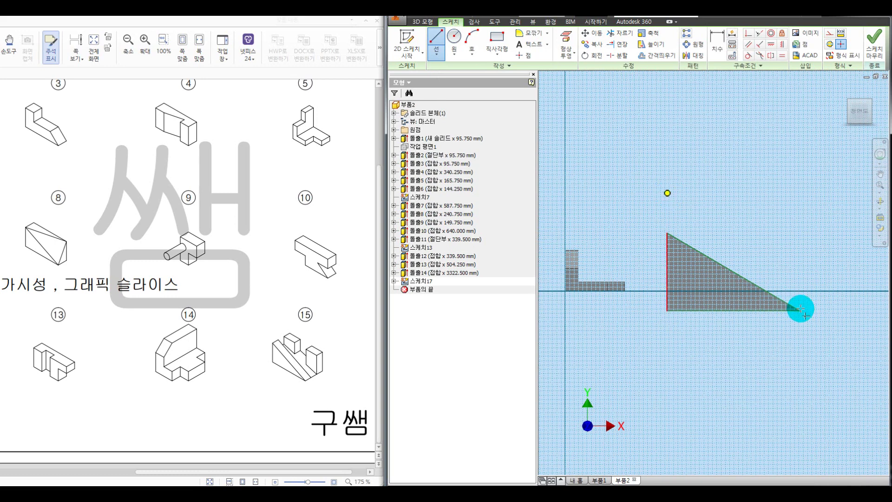
click(669, 311)
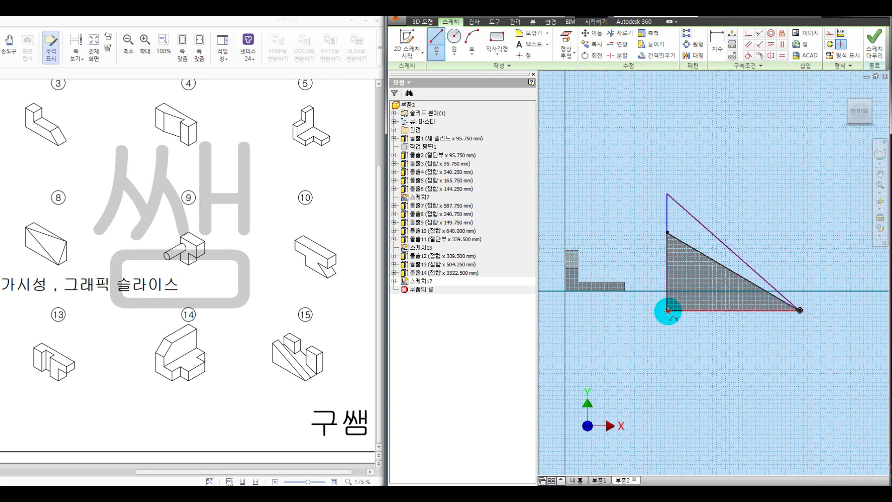
- Extrude the taller triangle 876.750 mm inward over the wedge as a joined solid
key(e)
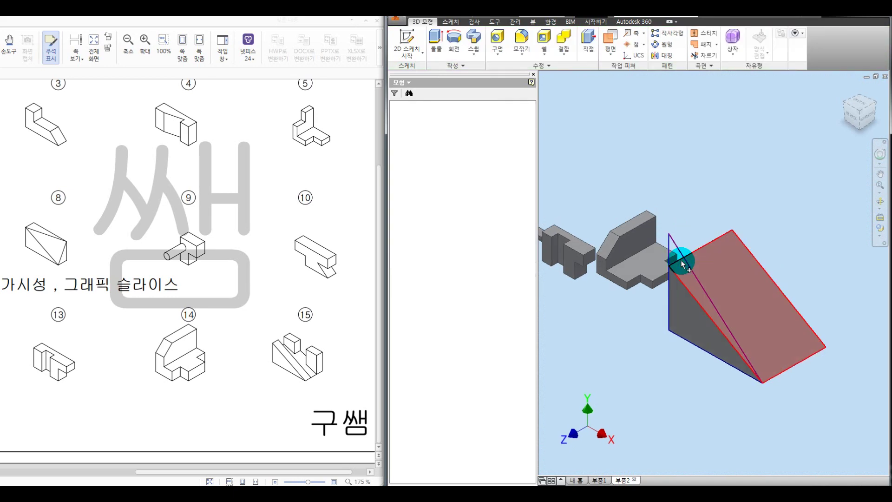
click(676, 346)
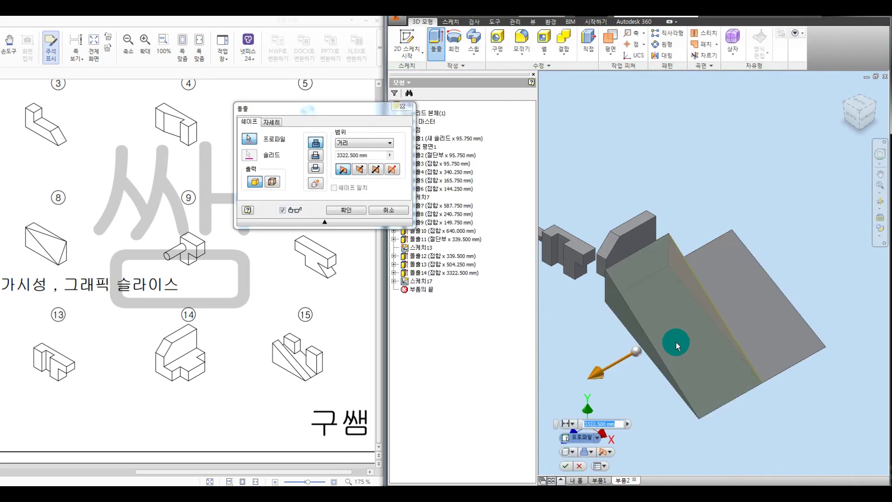
drag(599, 372, 680, 327)
click(354, 212)
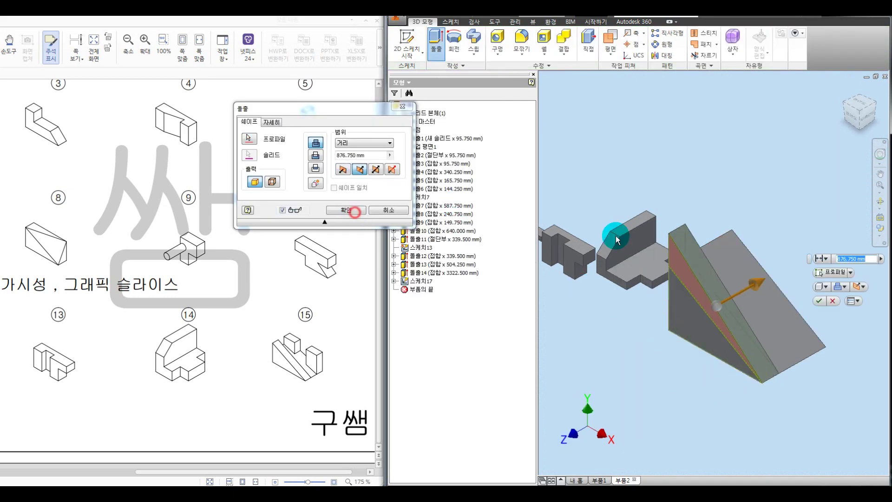
key(Return)
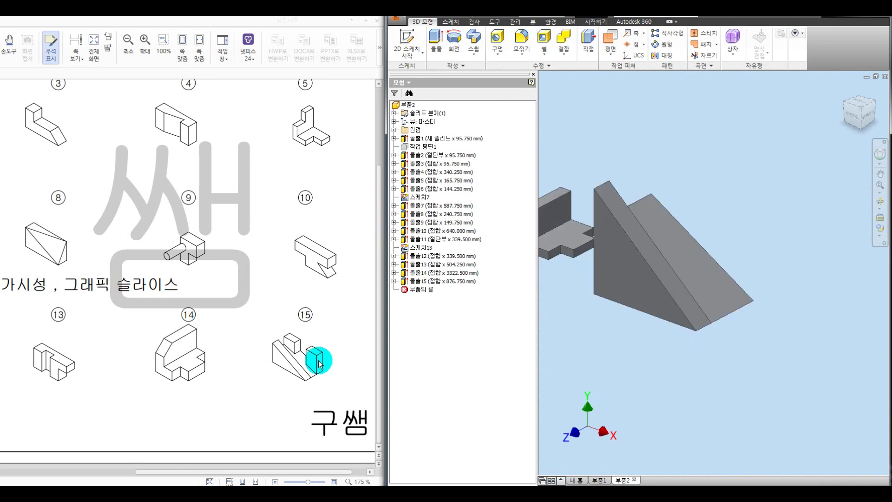
mouse_move(687, 233)
shift+middle_down()
mouse_move(699, 215)
mouse_move(696, 229)
shift+middle_up()
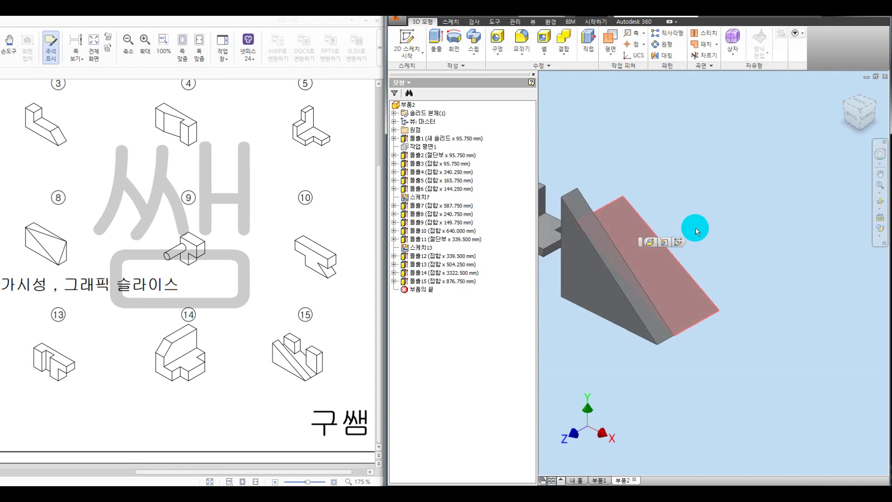
key(s)
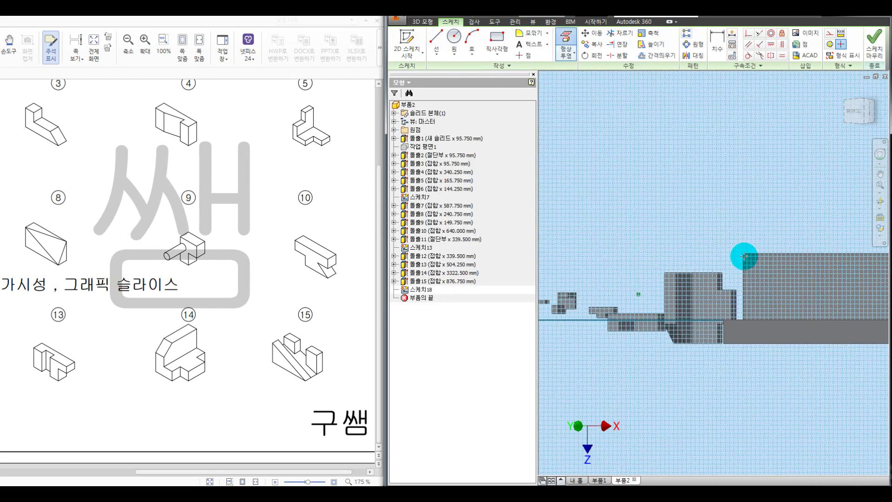
key(r)
click(743, 254)
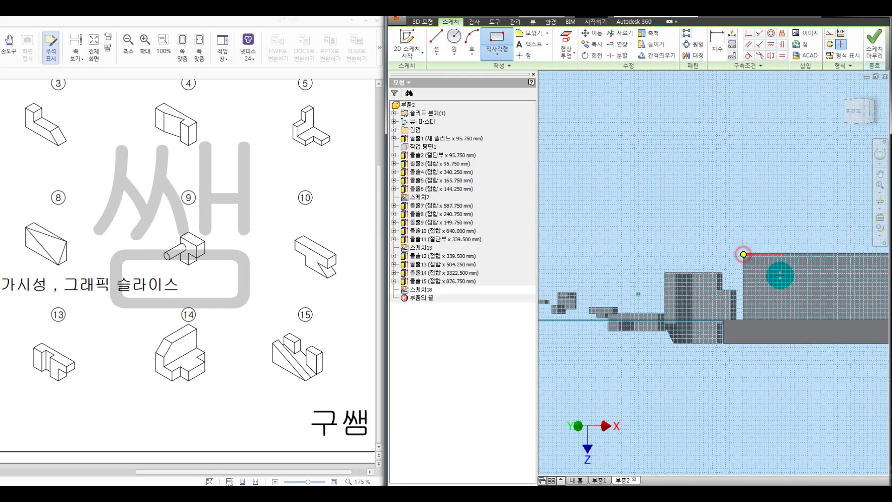
click(797, 282)
key(e)
key(e)
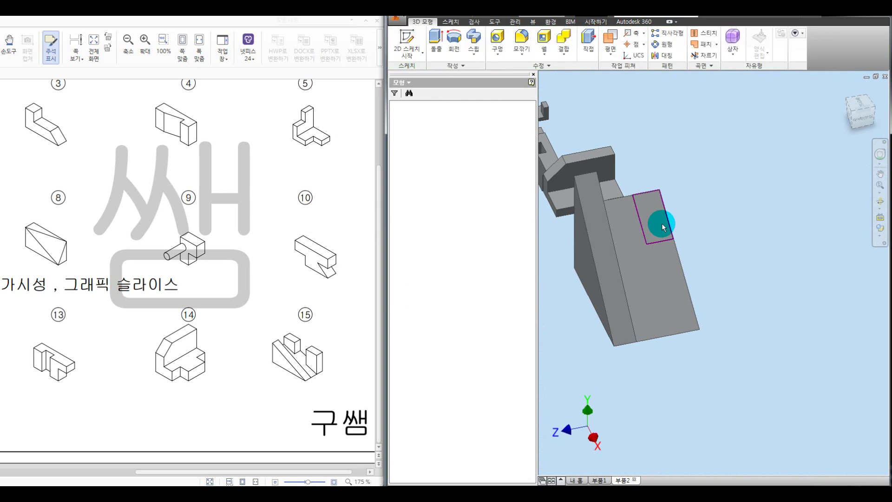
mouse_move(813, 174)
middle_down()
mouse_move(734, 312)
mouse_move(744, 299)
middle_up()
key(ctrl+alt+d)
drag(679, 225, 821, 299)
mouse_move(692, 207)
mouse_down()
mouse_move(702, 198)
mouse_move(738, 247)
mouse_move(707, 200)
mouse_move(802, 120)
mouse_move(736, 256)
mouse_up()
key(F9)
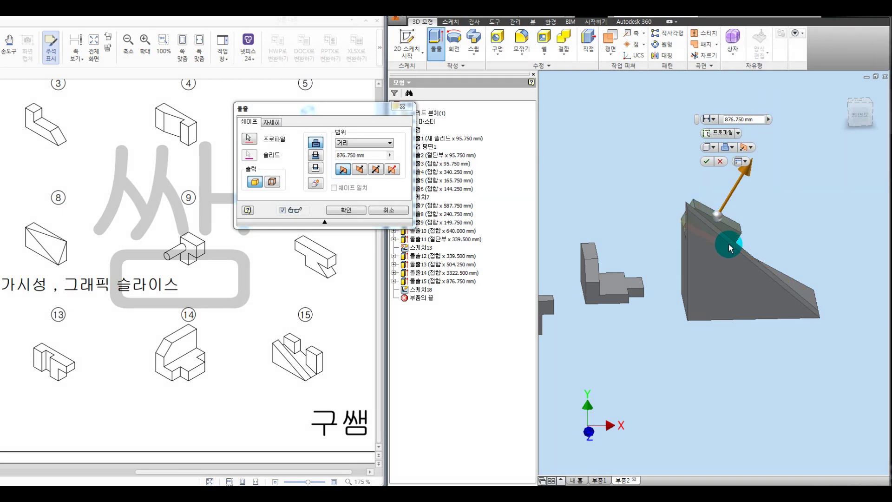
click(407, 106)
key(Escape)
click(421, 290)
key(Delete)
- On the wedge's bottom face, sketch two equally deep rectangles in the corners along the rear edge, and finish the sketch
shift+middle_drag(625, 239, 673, 235)
click(697, 241)
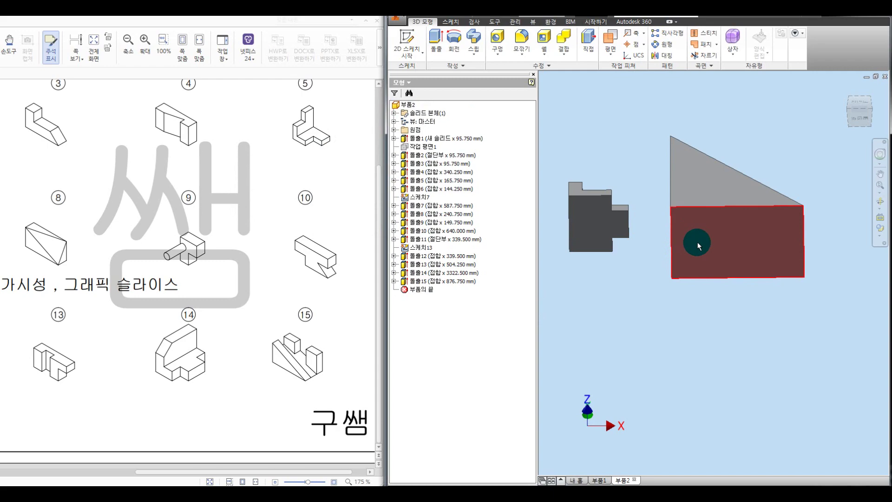
key(s)
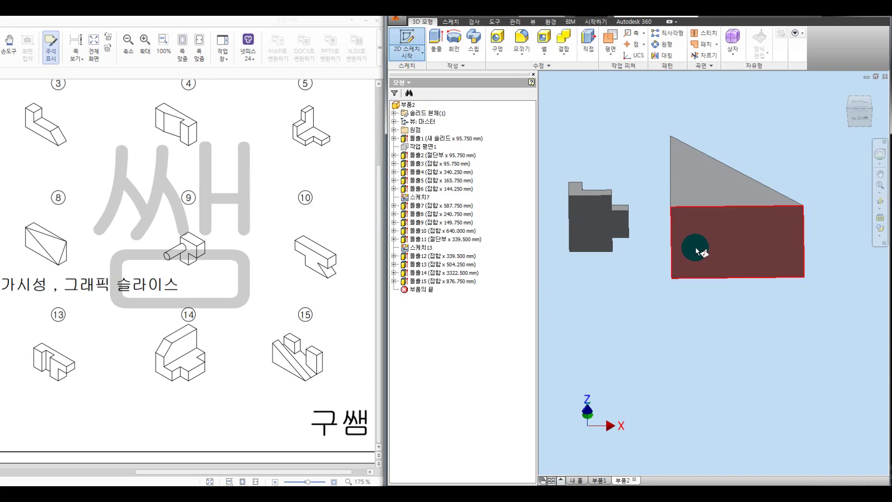
click(696, 247)
click(565, 44)
click(716, 255)
key(r)
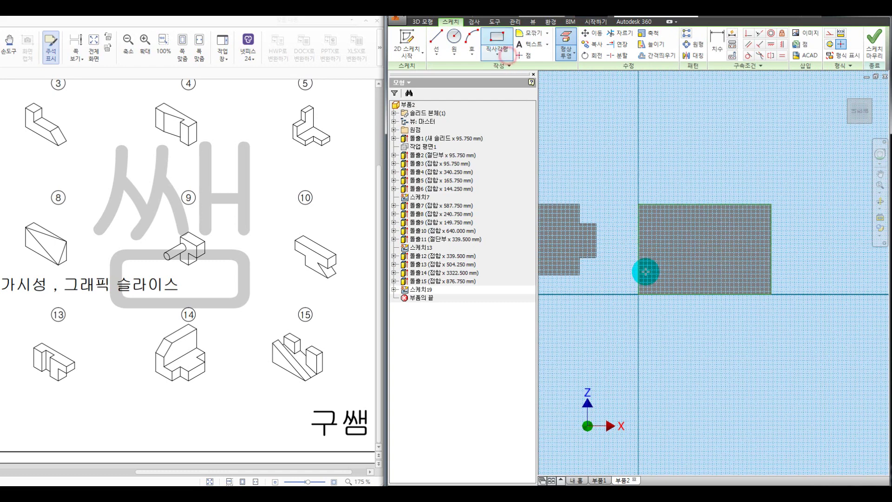
click(687, 271)
click(771, 293)
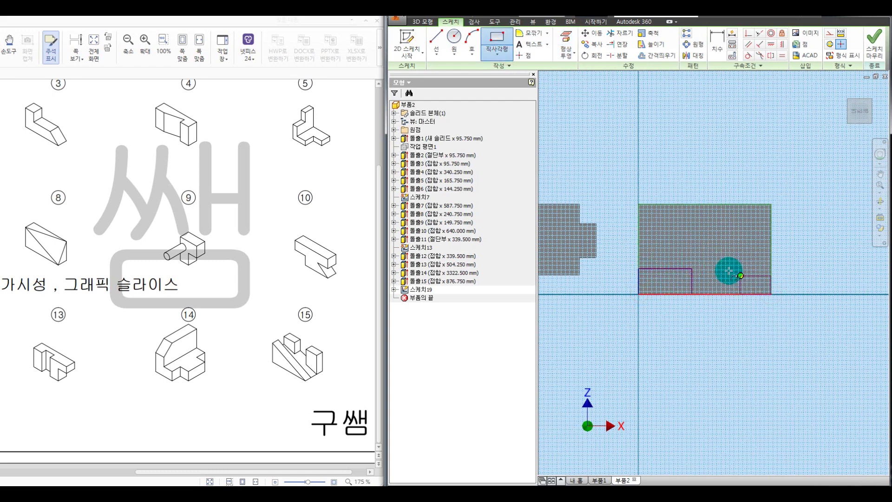
click(728, 268)
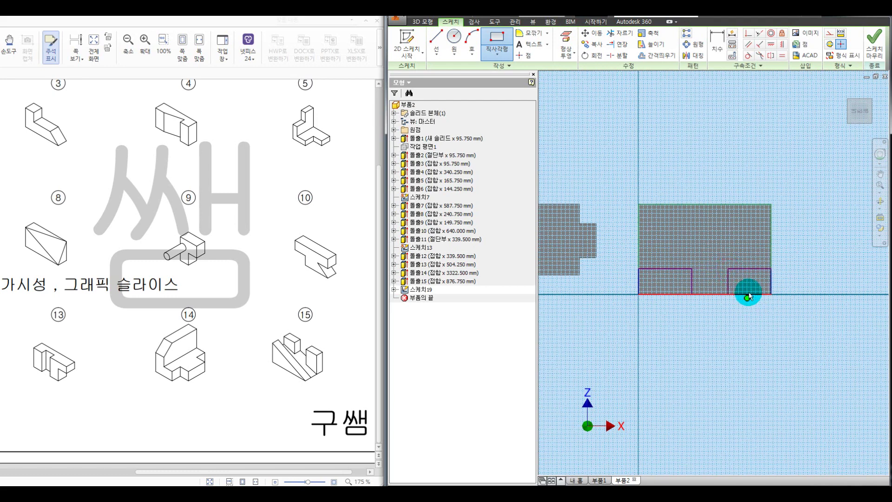
key(Escape)
key(e)
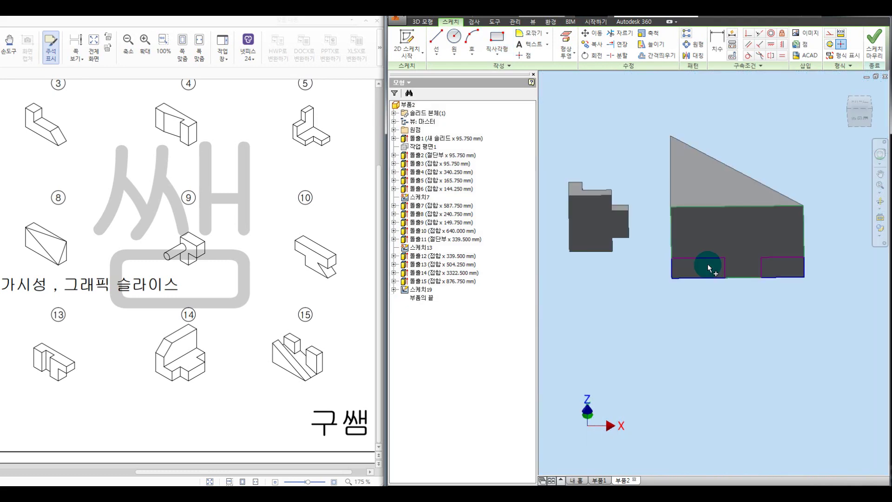
key(e)
click(707, 264)
click(786, 268)
mouse_move(757, 217)
shift+middle_down()
mouse_move(683, 132)
mouse_move(669, 191)
mouse_move(665, 301)
shift+middle_up()
click(683, 327)
drag(683, 328, 339, 166)
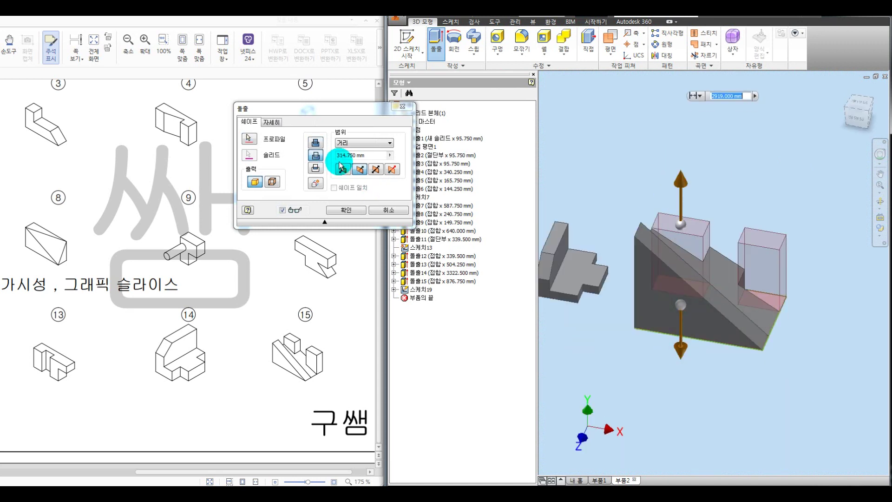
click(315, 142)
click(682, 235)
click(657, 195)
shift+middle_drag(628, 293, 650, 245)
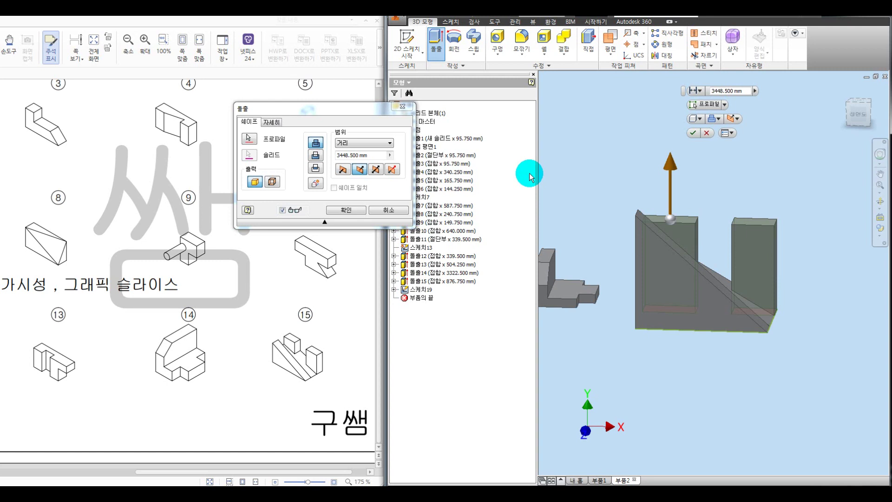
key(Escape)
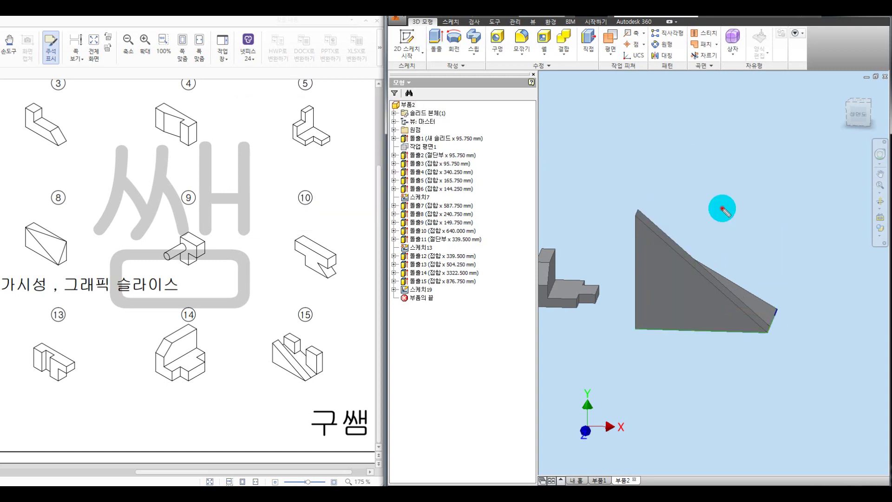
shift+middle_drag(722, 208, 764, 208)
drag(788, 208, 634, 205)
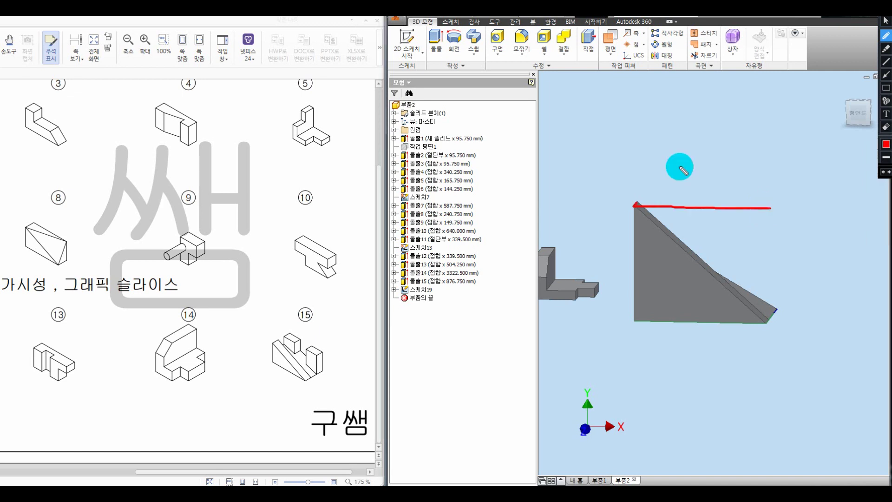
mouse_move(789, 208)
mouse_down()
mouse_move(674, 166)
mouse_move(630, 222)
mouse_up()
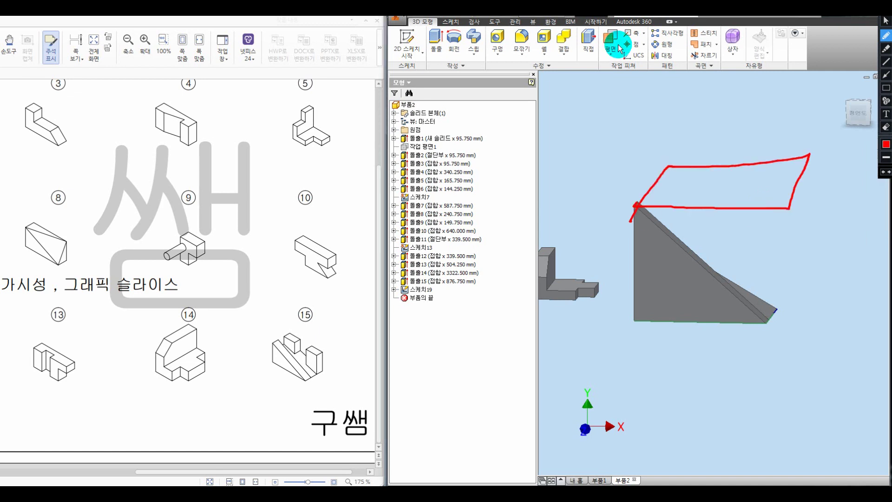
click(618, 45)
mouse_move(662, 156)
mouse_down()
mouse_move(667, 150)
mouse_move(802, 215)
mouse_up()
mouse_move(826, 152)
mouse_down()
mouse_move(668, 150)
mouse_move(675, 191)
mouse_up()
mouse_move(734, 165)
mouse_down()
mouse_move(751, 191)
mouse_move(804, 204)
mouse_up()
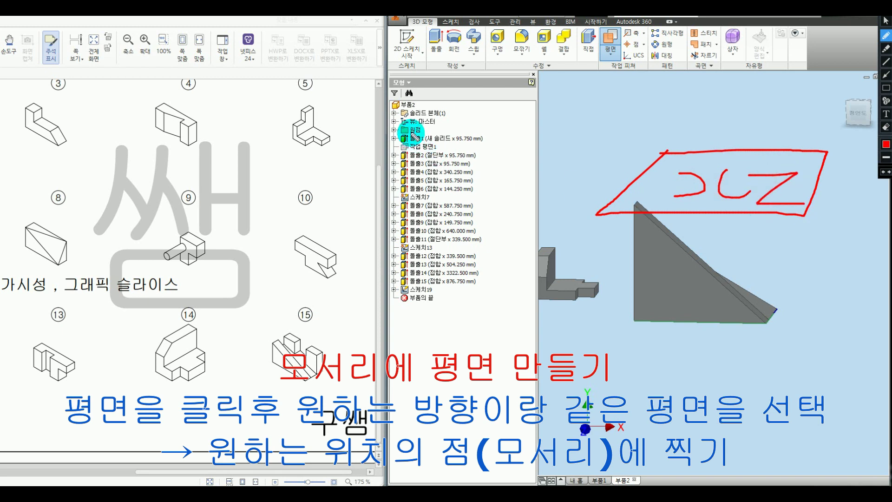
mouse_move(637, 321)
mouse_down()
mouse_move(767, 291)
mouse_move(766, 319)
mouse_move(648, 329)
mouse_move(705, 294)
mouse_move(789, 326)
mouse_up()
key(Escape)
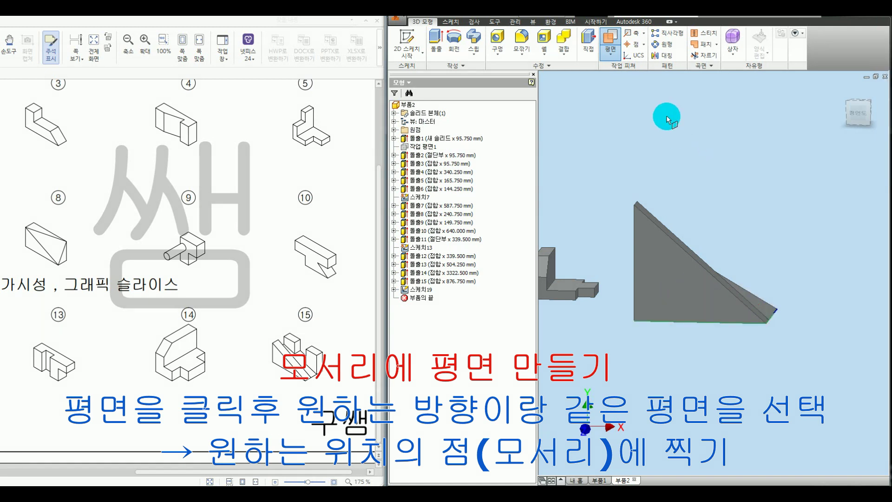
- Create a work plane parallel to shape 15's bottom face, passing through the top corner of its triangular wall
click(612, 44)
shift+middle_drag(666, 242, 663, 213)
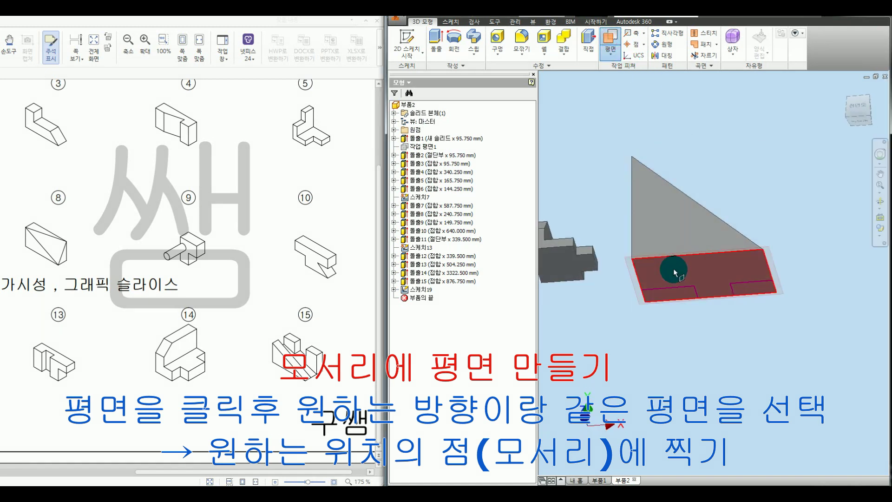
shift+middle_drag(674, 271, 646, 195)
click(669, 244)
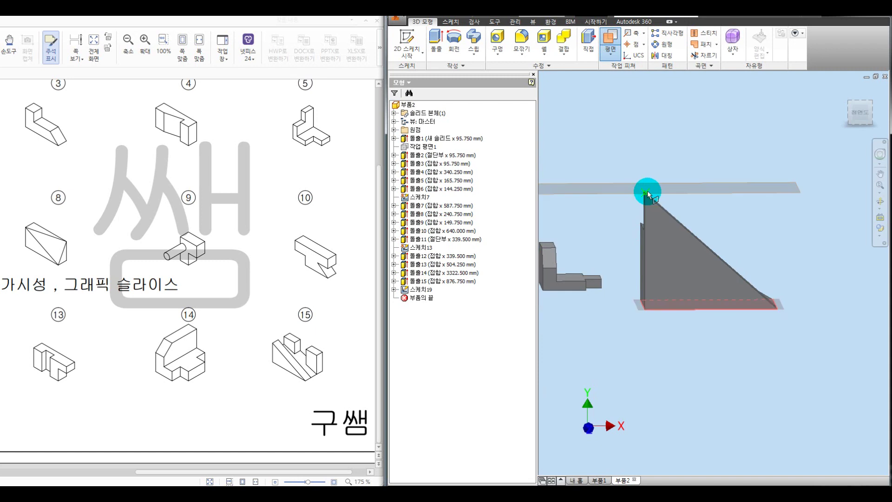
click(644, 192)
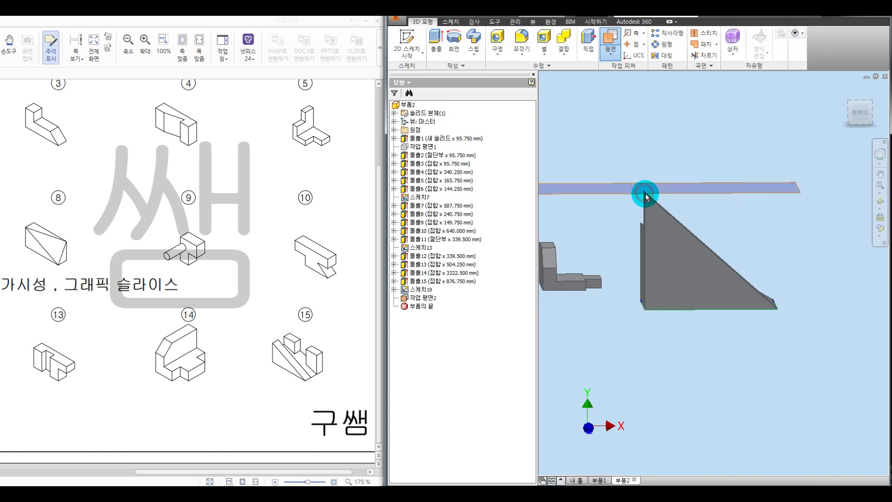
click(851, 116)
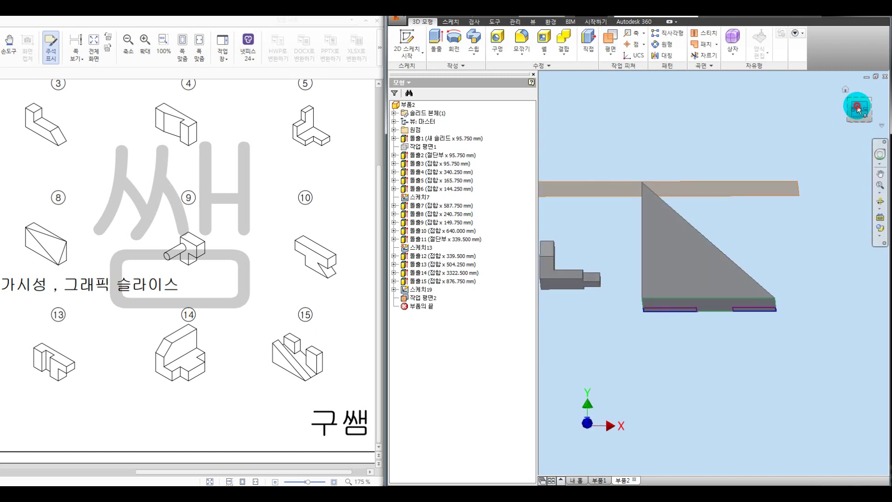
click(764, 238)
middle_drag(777, 238, 692, 256)
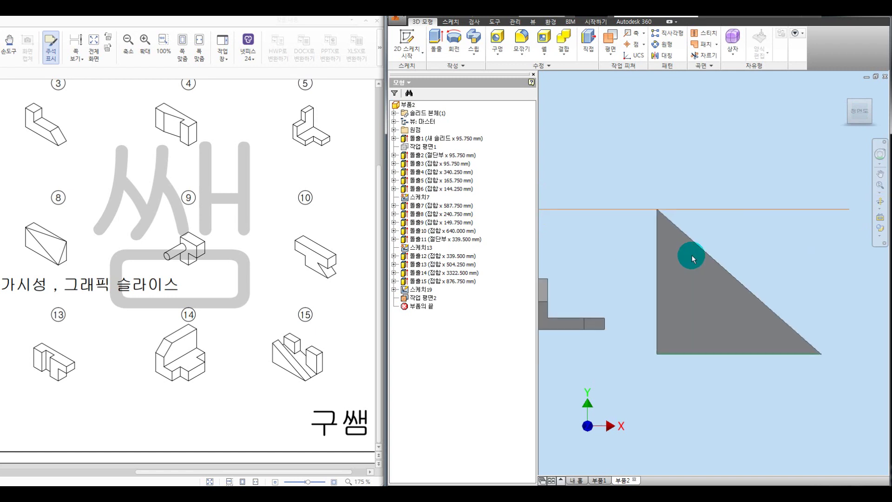
key(ctrl+alt+d)
mouse_move(737, 172)
mouse_down()
mouse_move(831, 375)
mouse_move(713, 194)
mouse_up()
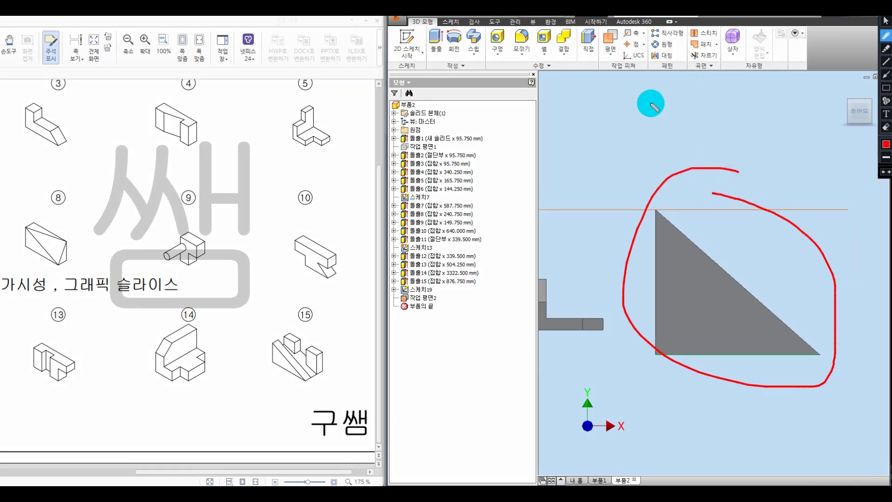
click(610, 44)
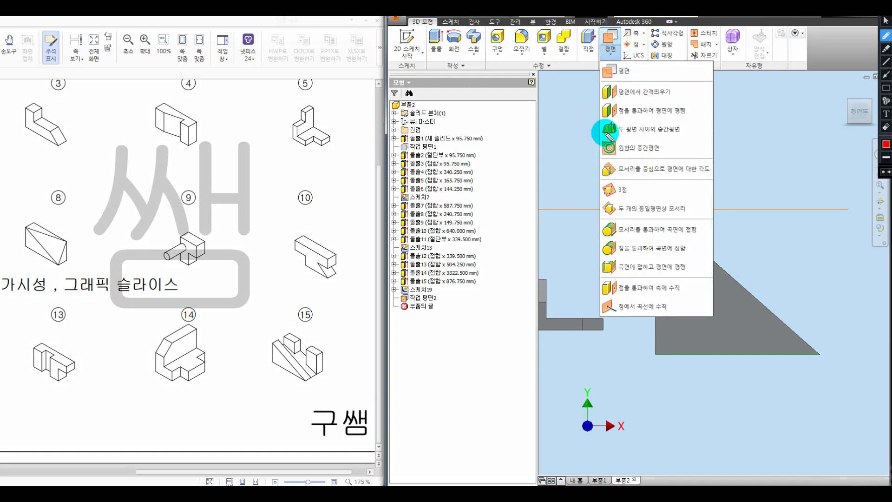
mouse_move(586, 123)
mouse_down()
mouse_move(685, 124)
mouse_move(593, 72)
mouse_move(584, 112)
mouse_up()
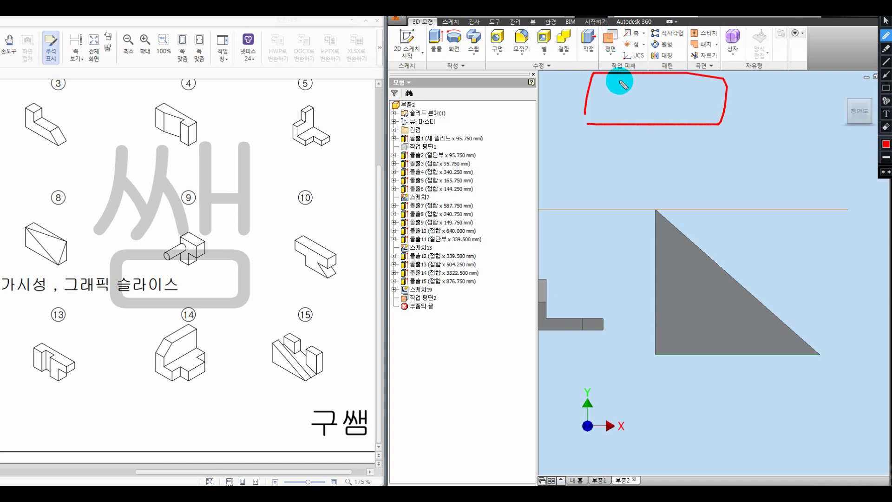
key(Escape)
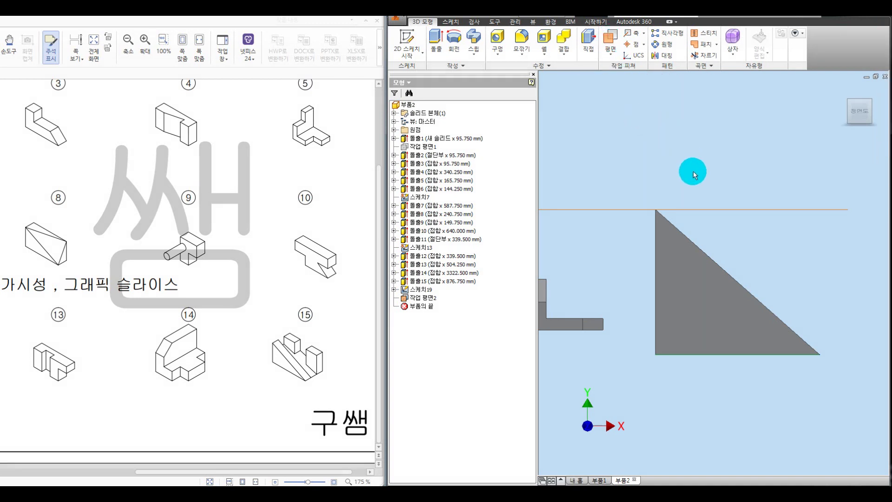
- Extrude both rectangles on the wedge's bottom face upward as joined solids, ending at the new work plane
key(F6)
key(e)
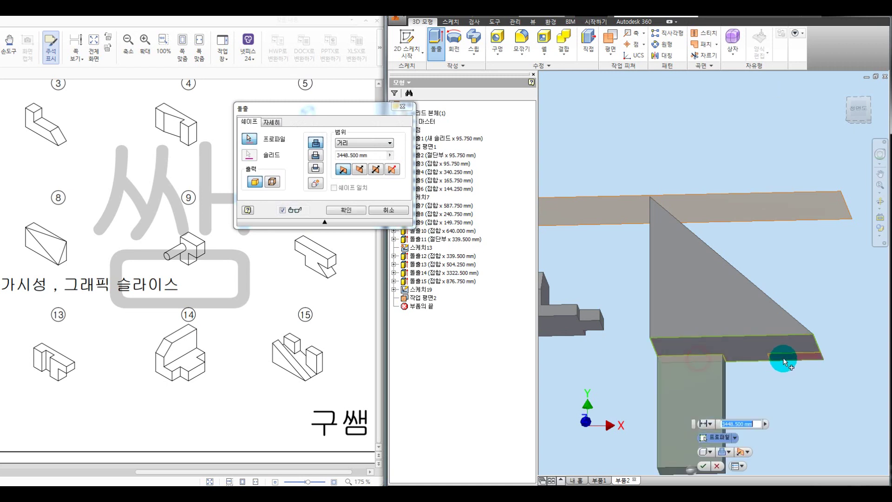
click(783, 361)
click(359, 169)
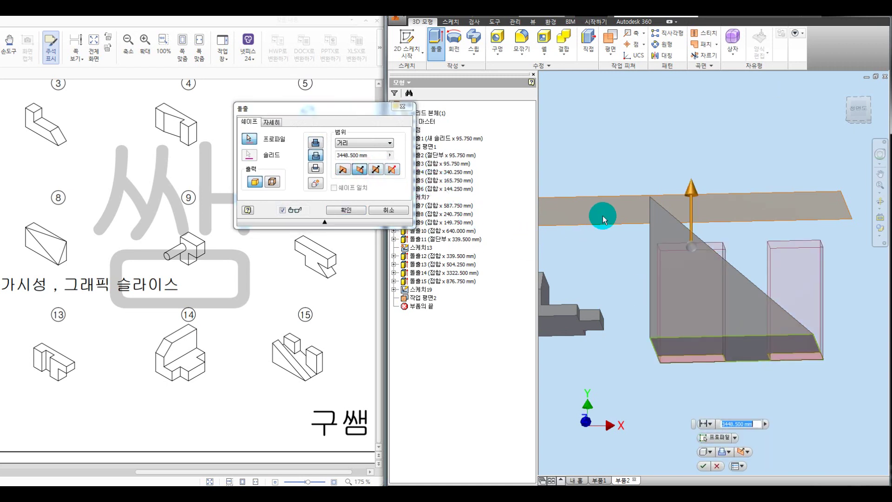
click(316, 143)
click(366, 144)
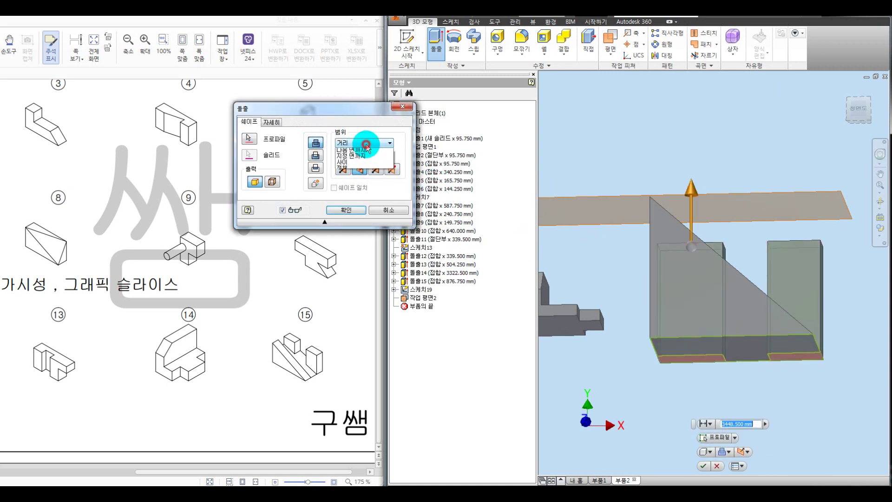
click(351, 156)
click(742, 194)
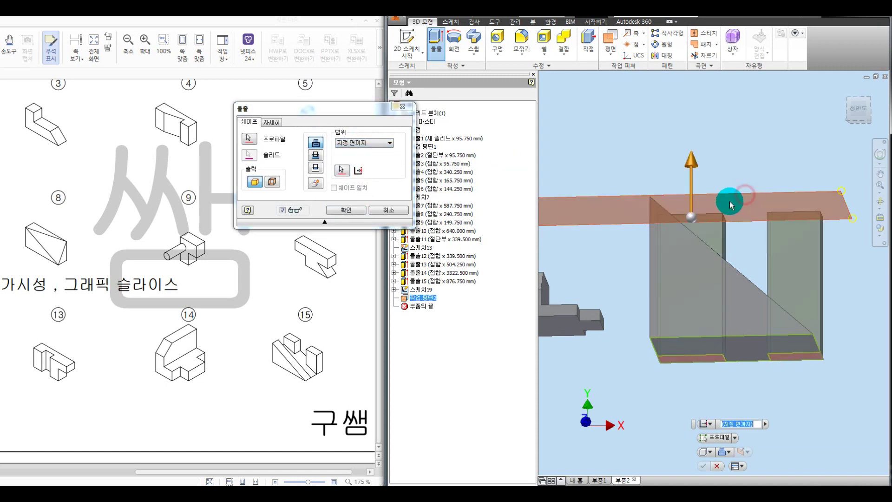
click(353, 211)
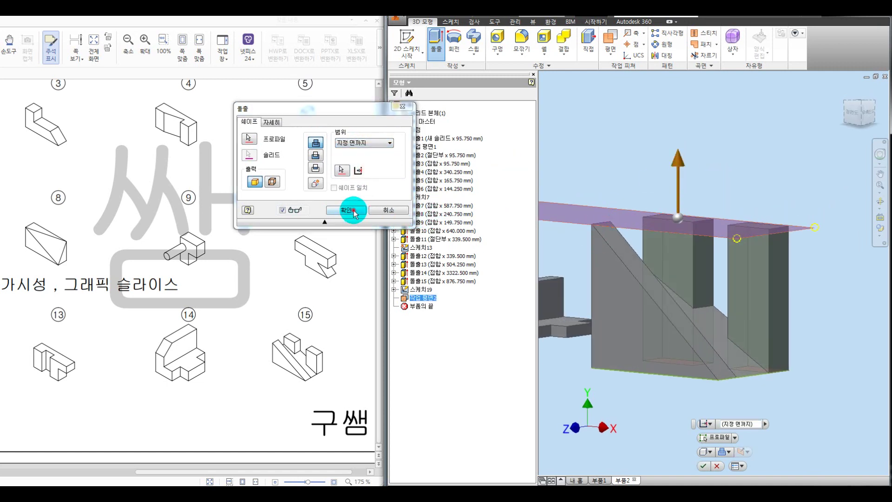
- Turn off the visibility of the work plane above shape 15
middle_drag(642, 178, 685, 197)
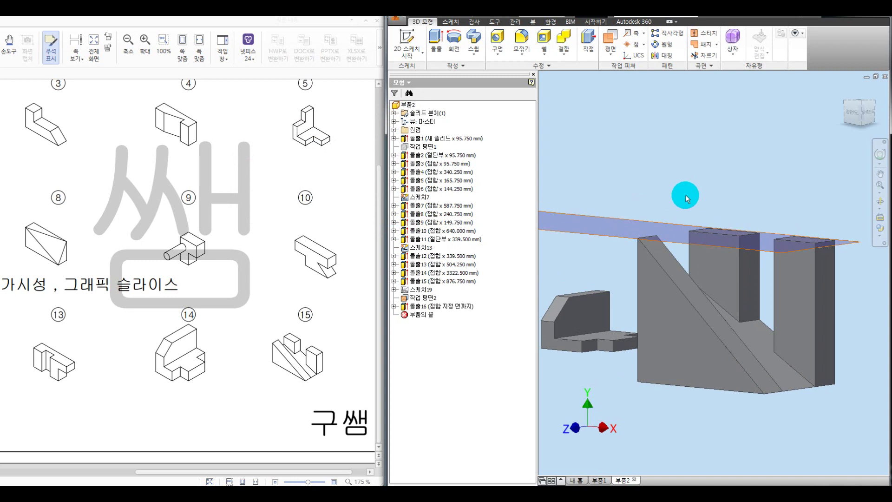
right_click(641, 220)
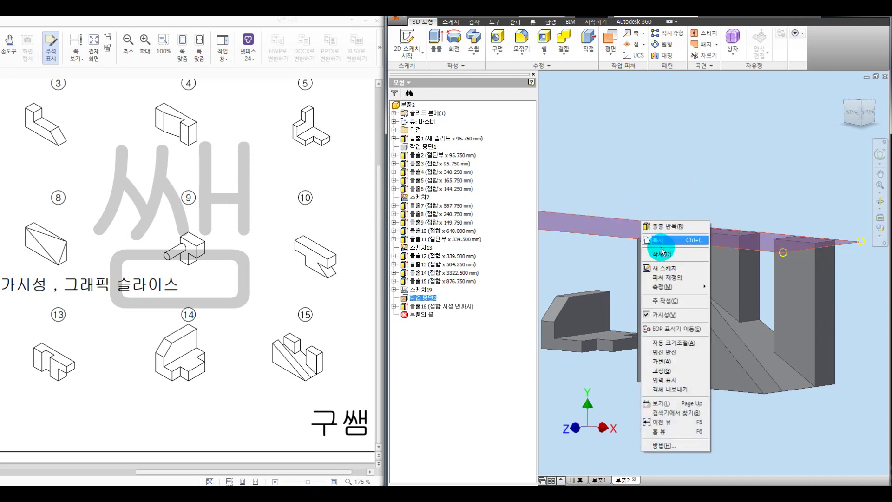
click(662, 315)
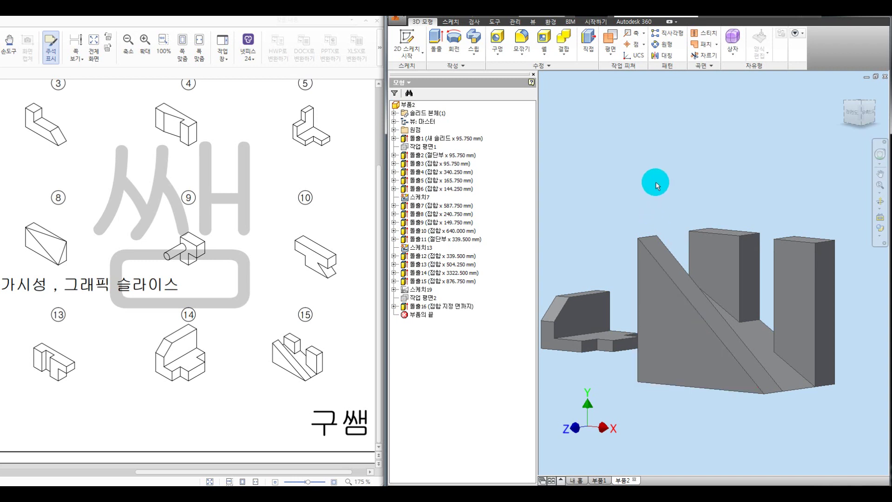
shift+middle_drag(701, 175, 671, 205)
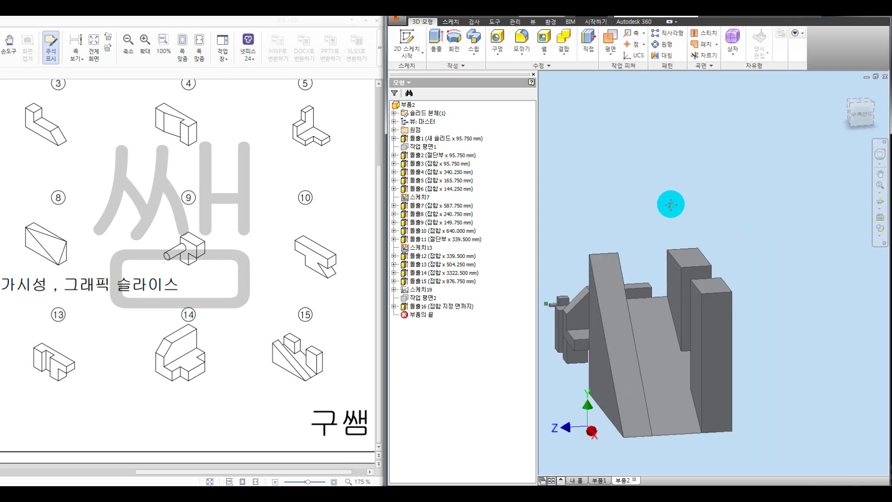
middle_drag(635, 251, 656, 269)
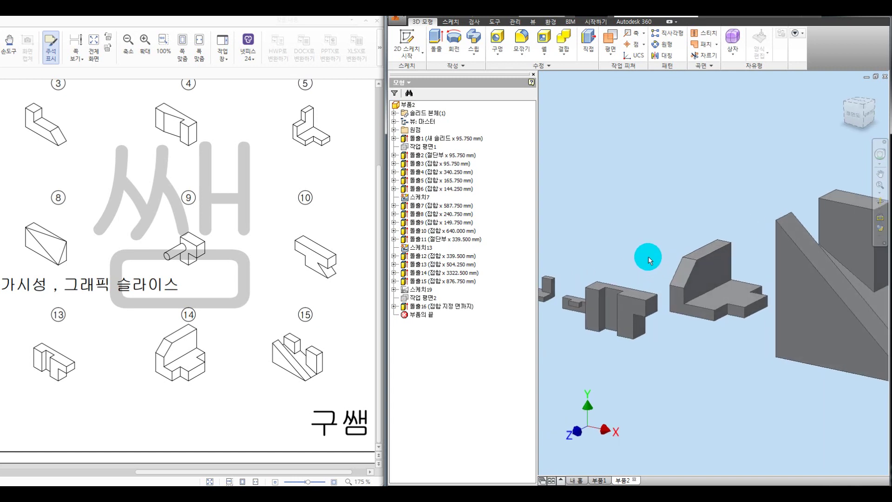
ctrl+scroll(270, 274, down, 5)
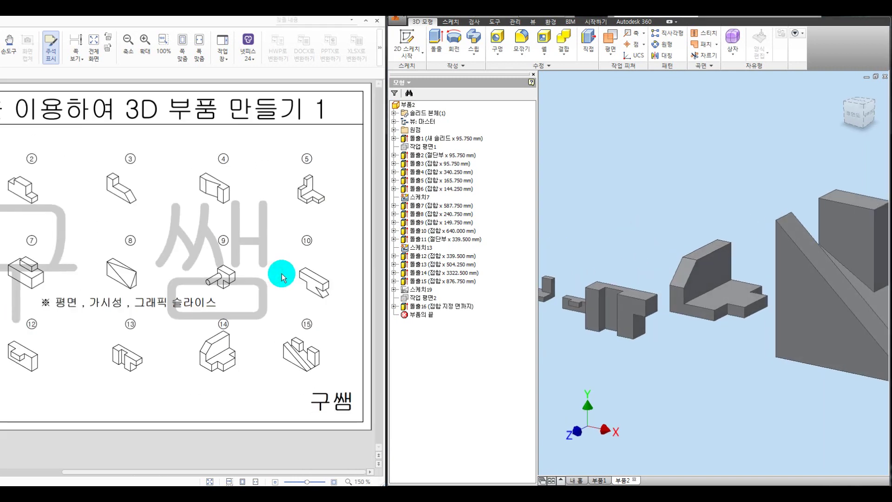
scroll(672, 197, down, 3)
middle_drag(637, 195, 638, 220)
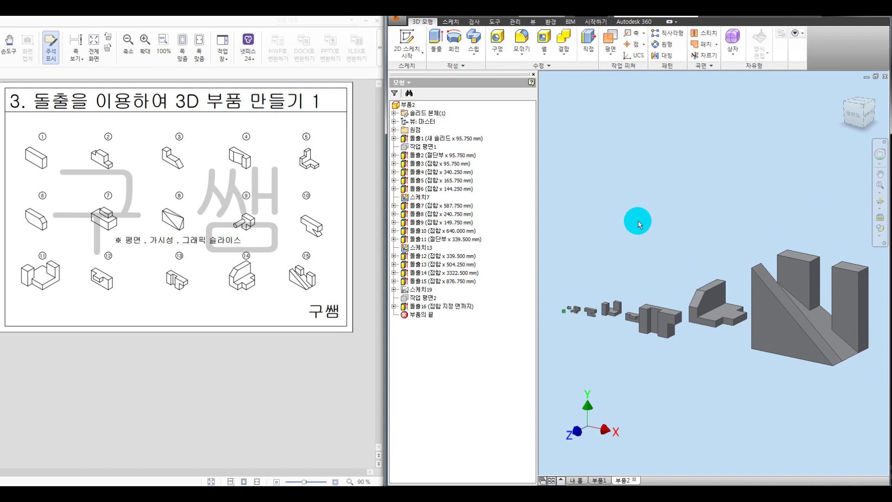
key(ctrl+alt+d)
mouse_move(551, 123)
mouse_down()
mouse_move(553, 135)
mouse_move(589, 131)
mouse_move(576, 165)
mouse_move(586, 162)
mouse_up()
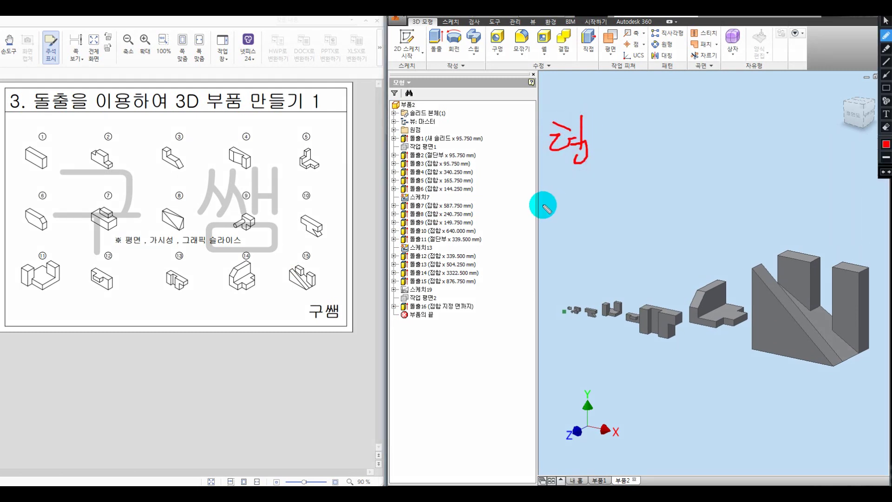